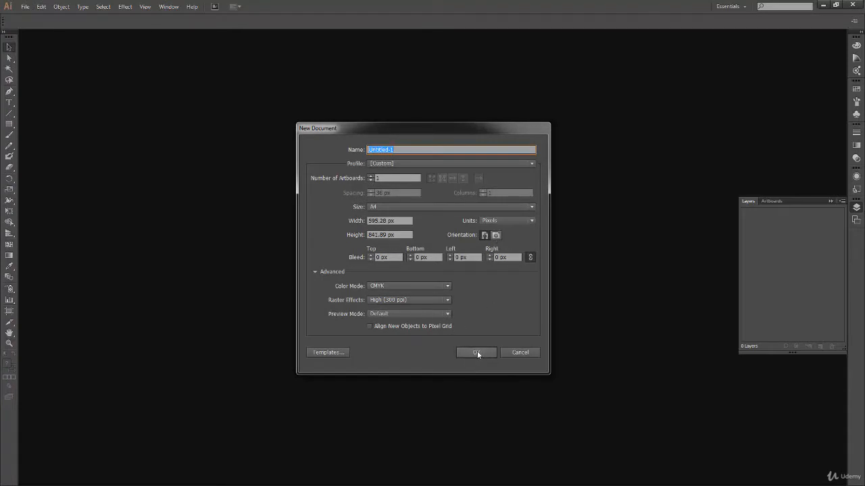
Create an A4 portrait document in CMYK and draw a circle about 206 px in diameter in the artboard's upper half
left_click(476, 351)
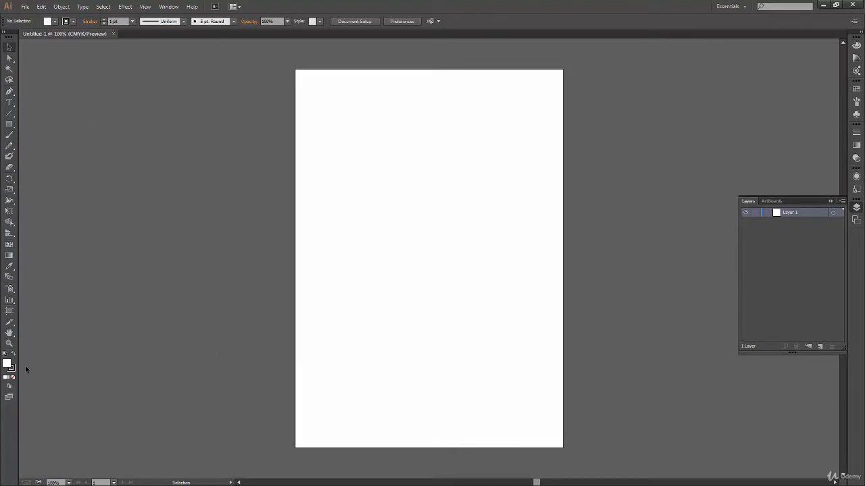
left_click(9, 124)
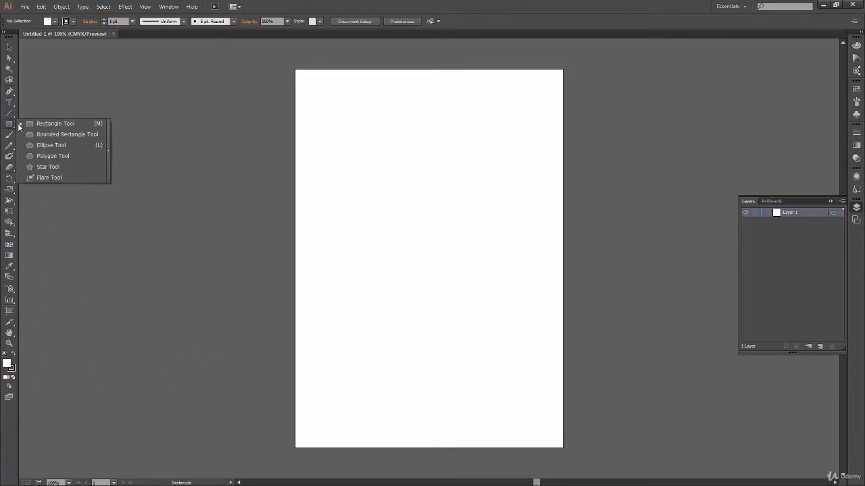
left_click(65, 145)
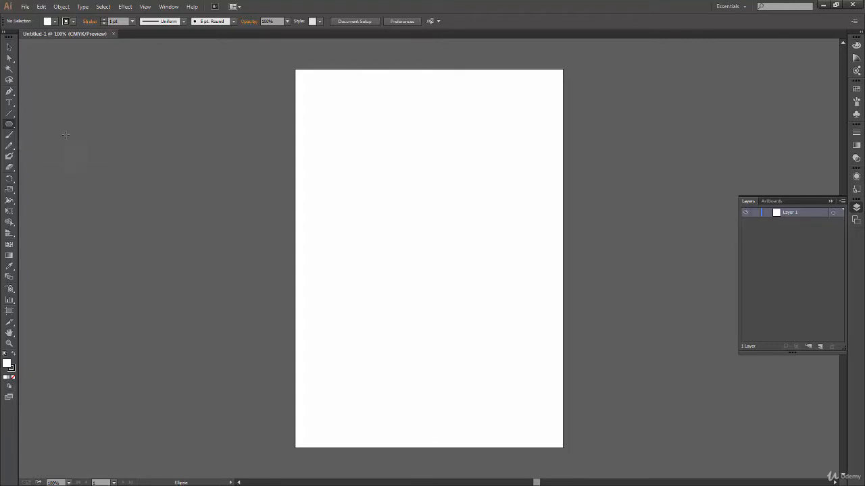
left_click_drag(335, 146, 427, 239)
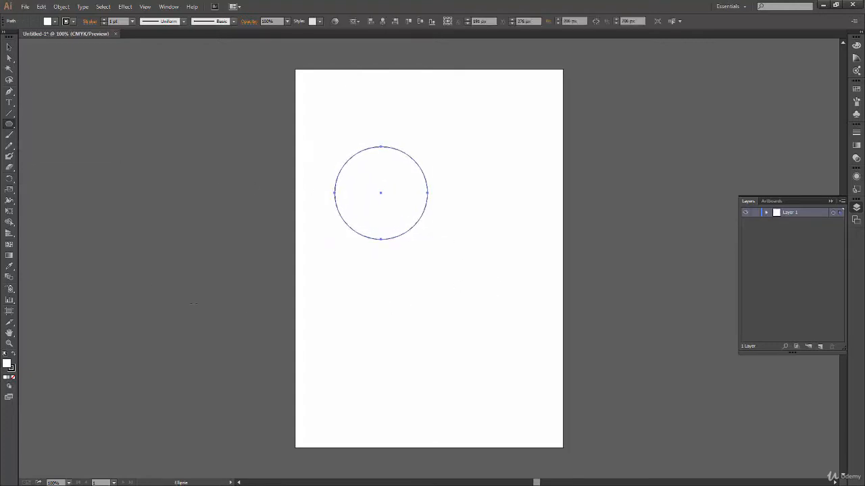
Draw a square about 142 px wide that starts at the circle's centre and overlaps its lower-right quarter
left_click(9, 124)
left_click(44, 124)
left_click_drag(381, 194, 445, 251)
key("v")
left_click(436, 340)
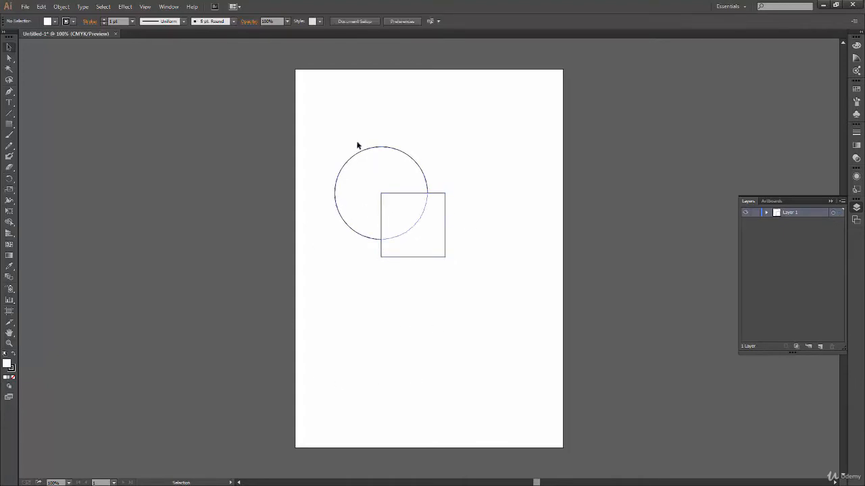
Fill the circle with bright red, RGB 247, 6, 6
left_click(399, 175)
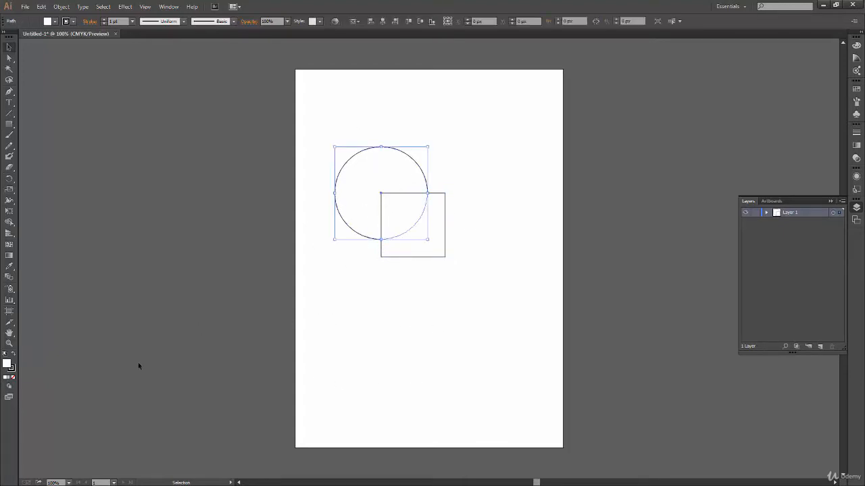
double_click(8, 365)
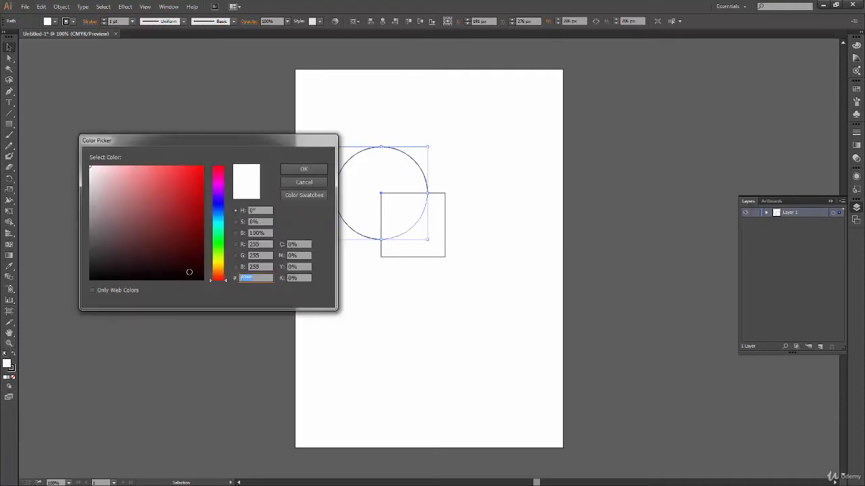
left_click(203, 167)
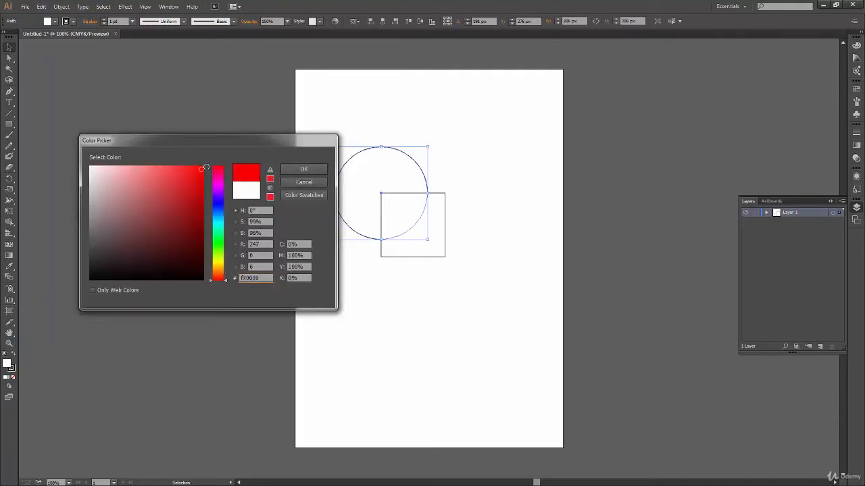
left_click(303, 169)
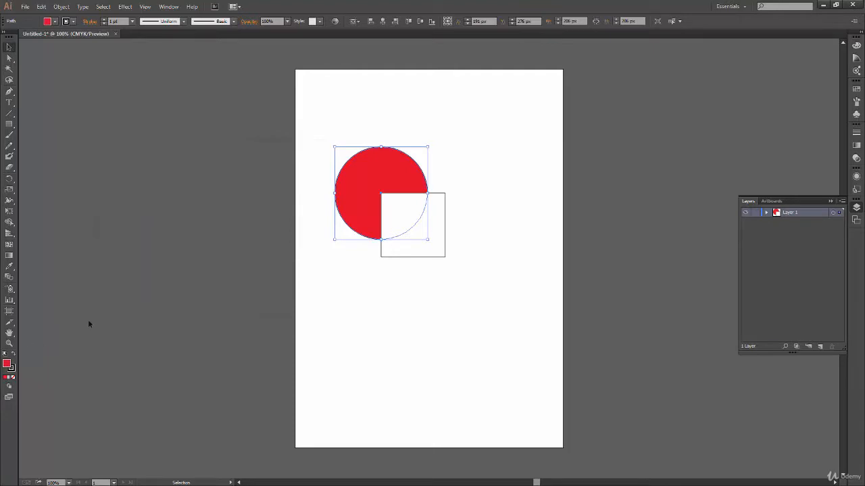
Fill the square with orange, RGB 255, 151, 0, and deselect it
left_click(388, 255)
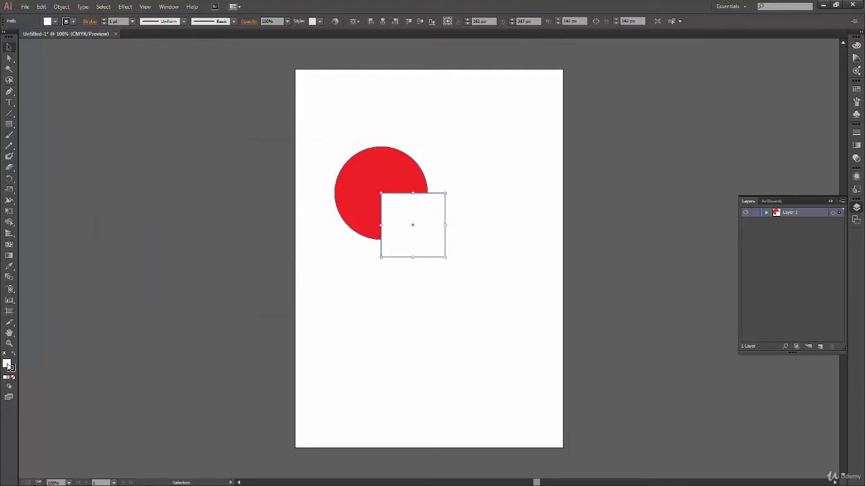
double_click(8, 365)
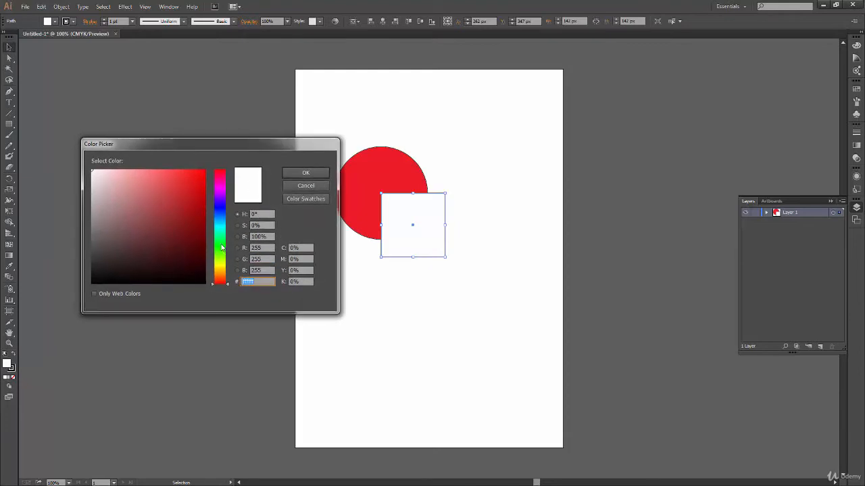
left_click(223, 273)
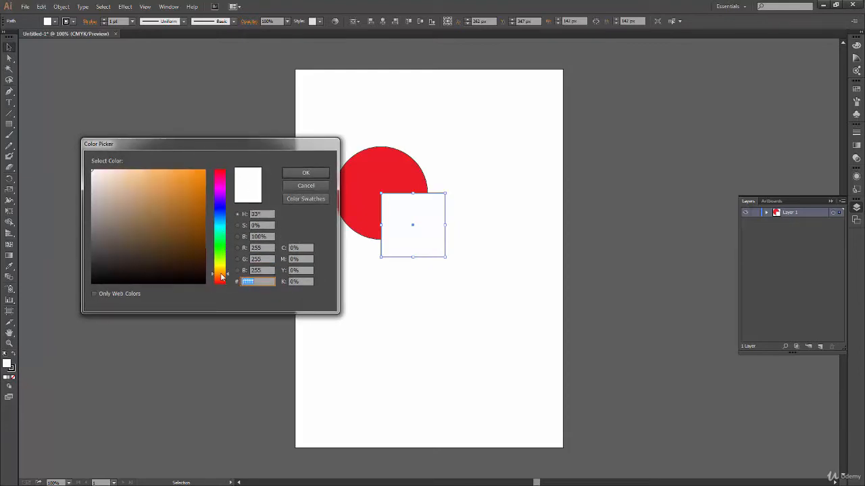
left_click(204, 173)
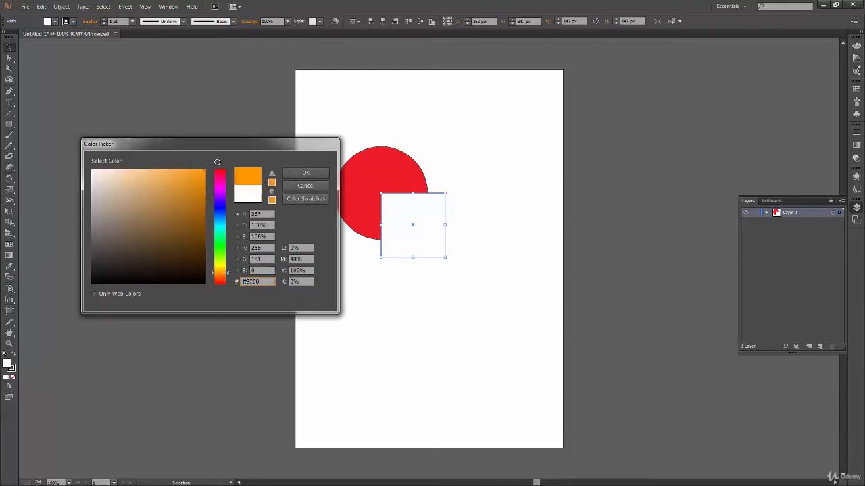
left_click(304, 173)
left_click(393, 270)
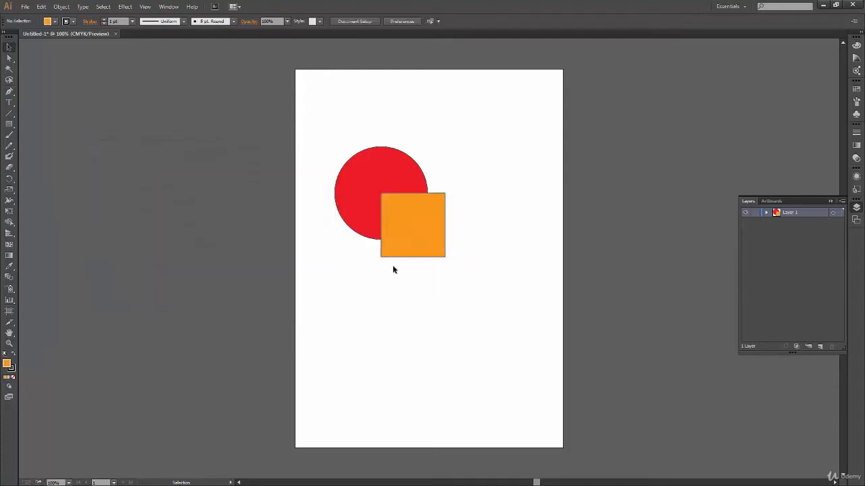
Enlarge the view to 300% so the overlapping circle and square are both fully in sight
left_click(364, 225)
left_click(443, 271)
key("ctrl+equal")
key("ctrl+equal")
key("ctrl+equal")
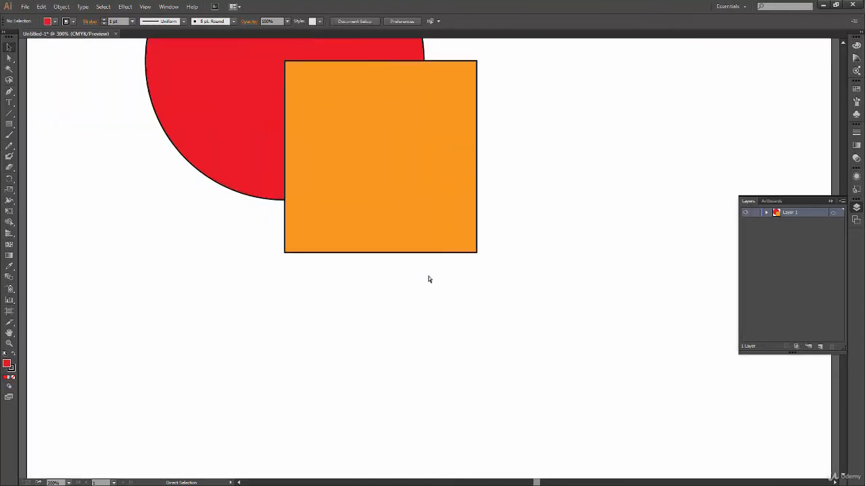
left_click_drag(415, 158, 450, 313)
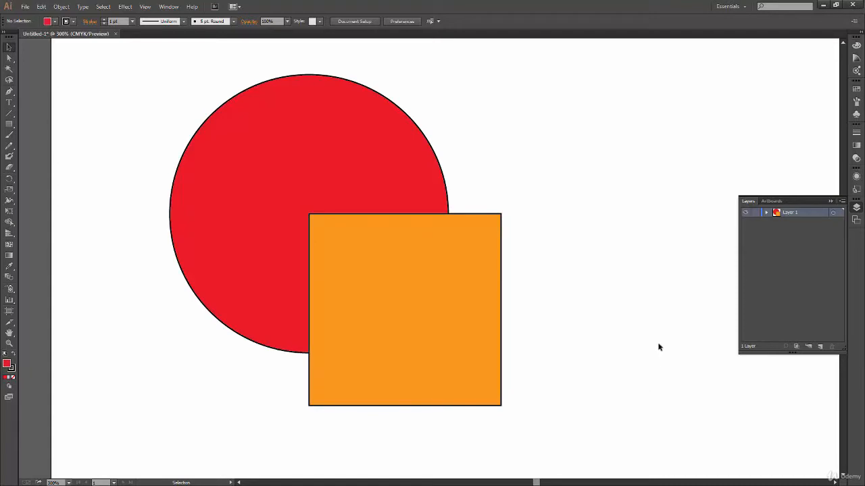
left_click(12, 368)
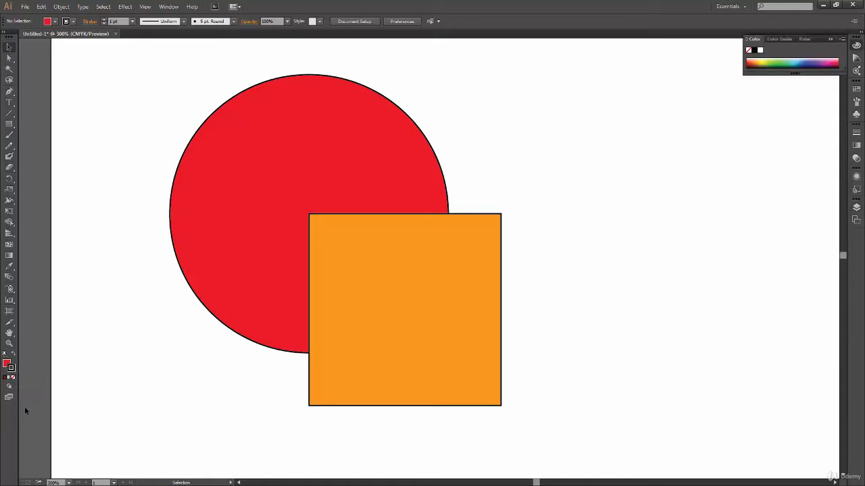
left_click(6, 364)
double_click(7, 365)
left_click(308, 187)
double_click(8, 365)
left_click(305, 185)
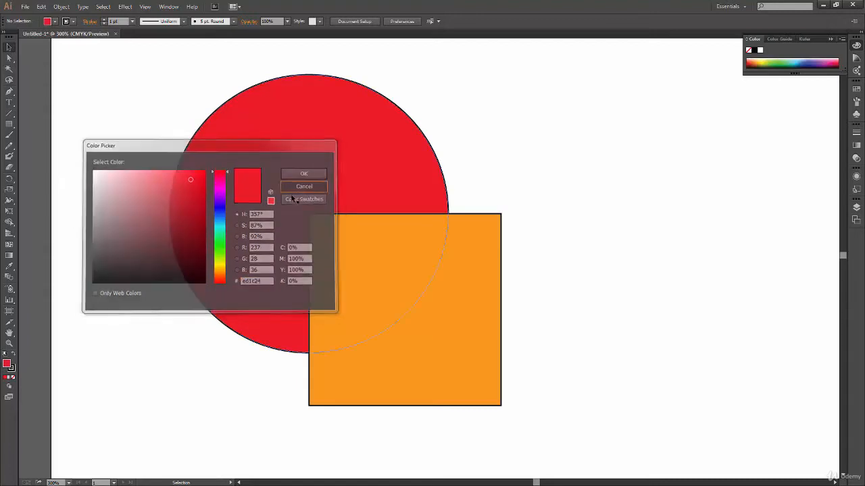
left_click(13, 369)
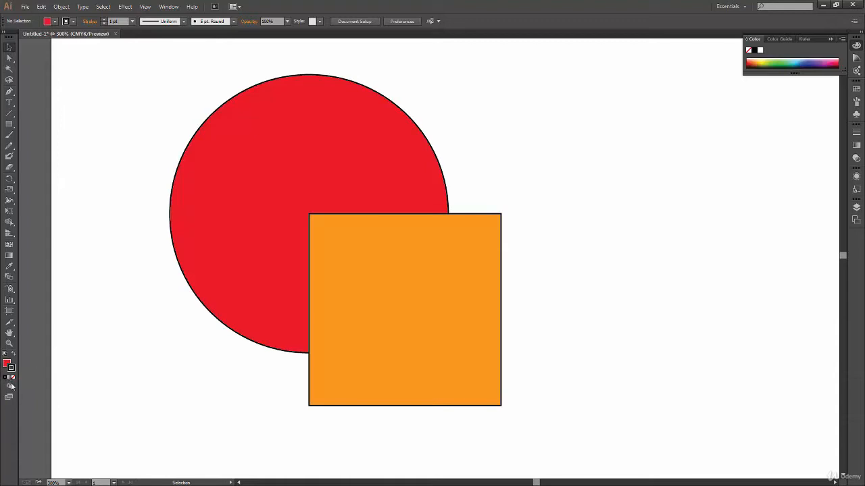
Add the text "< > /" beside the shapes and scale it up proportionally to a font size of about 74 px
key("t")
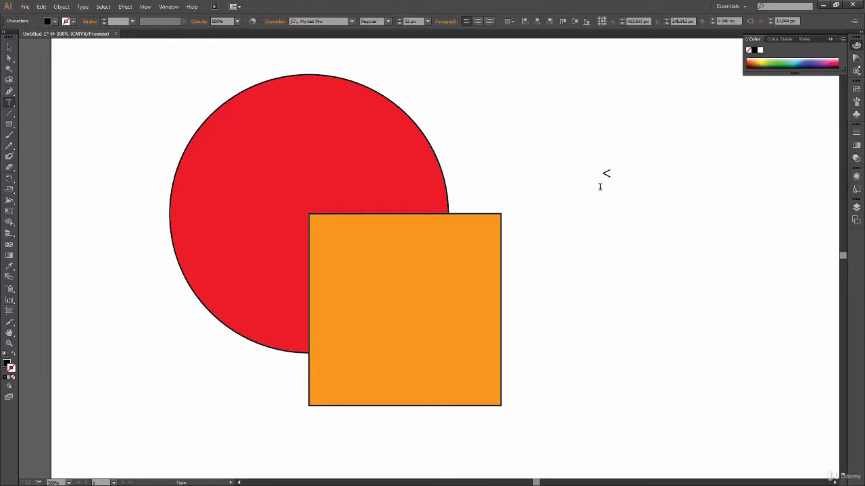
type("/")
key("Escape")
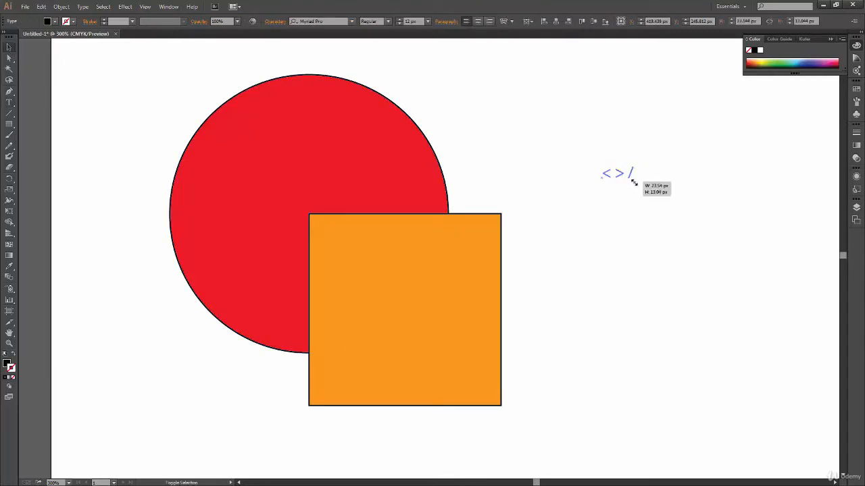
left_click_drag(633, 181, 790, 361)
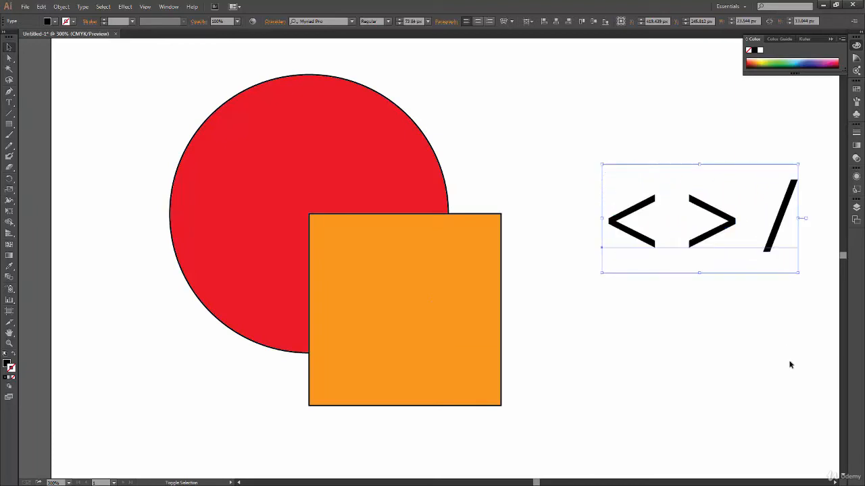
left_click(672, 379)
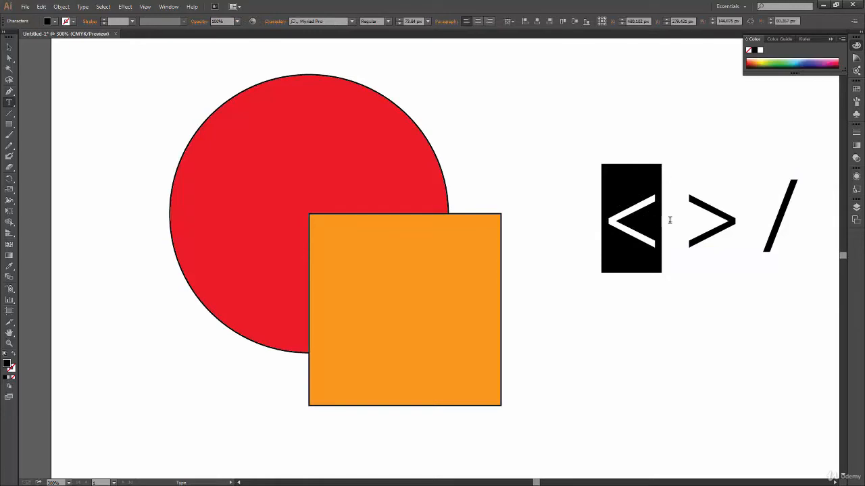
Highlight the > and / characters of the text one after the other, leaving the text unchanged and deselected
left_click_drag(688, 229, 718, 230)
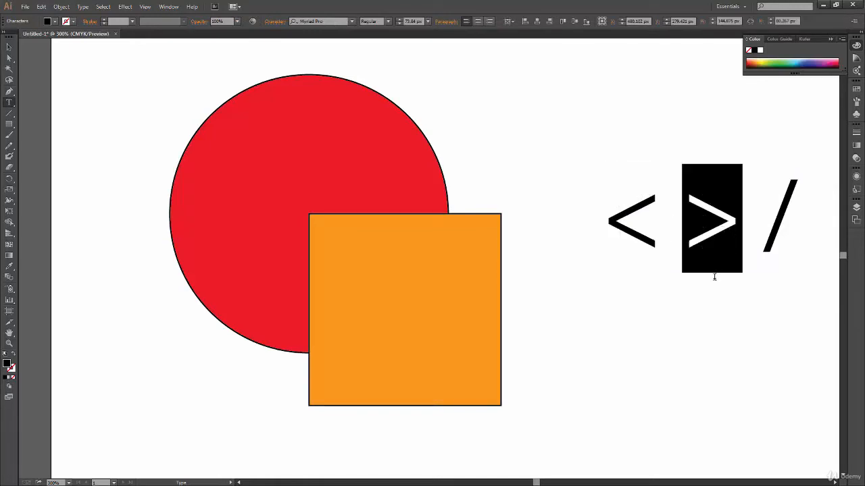
left_click_drag(767, 221, 795, 223)
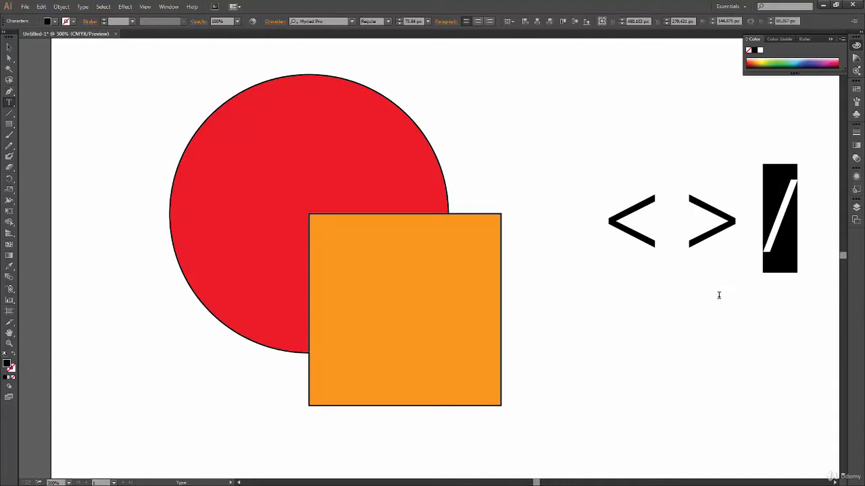
left_click(11, 47)
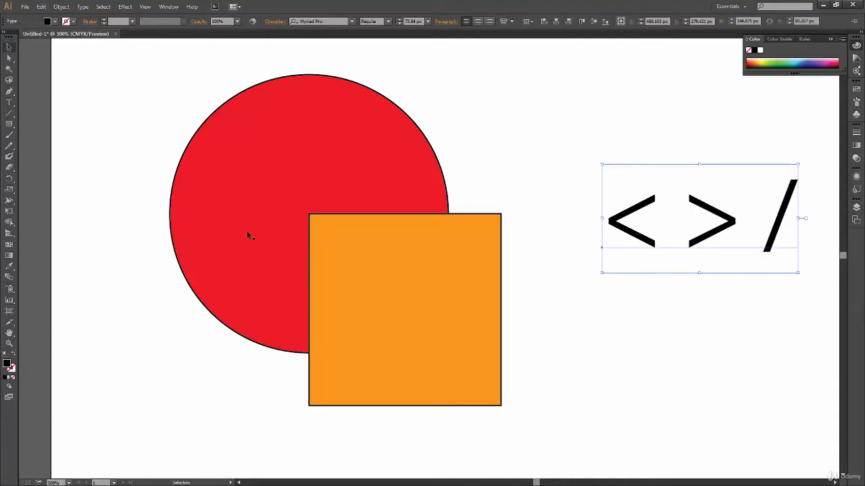
left_click(722, 280)
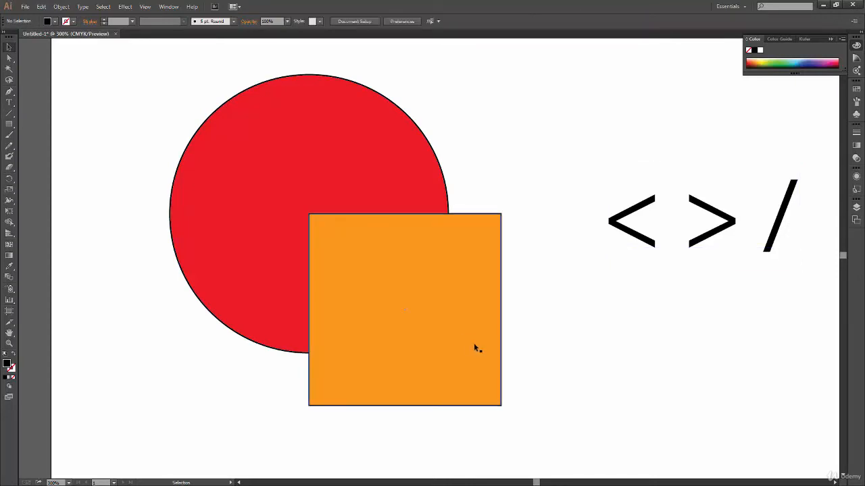
Remove the orange square's fill and reapply its last solid colour
left_click(493, 377)
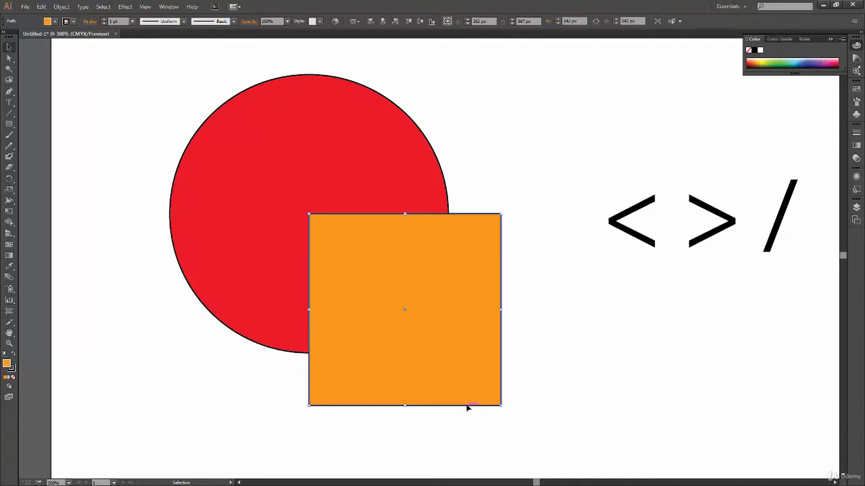
key("slash")
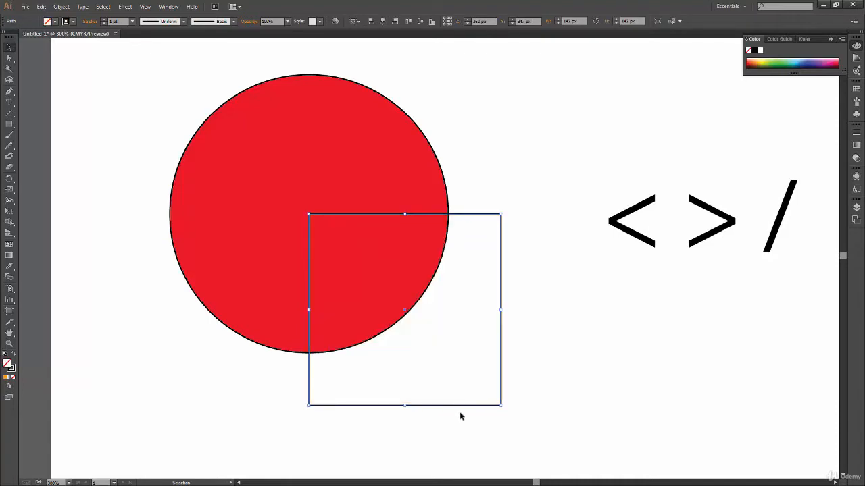
key("comma")
Set the stroke to None on the orange square and on the red circle
left_click(12, 368)
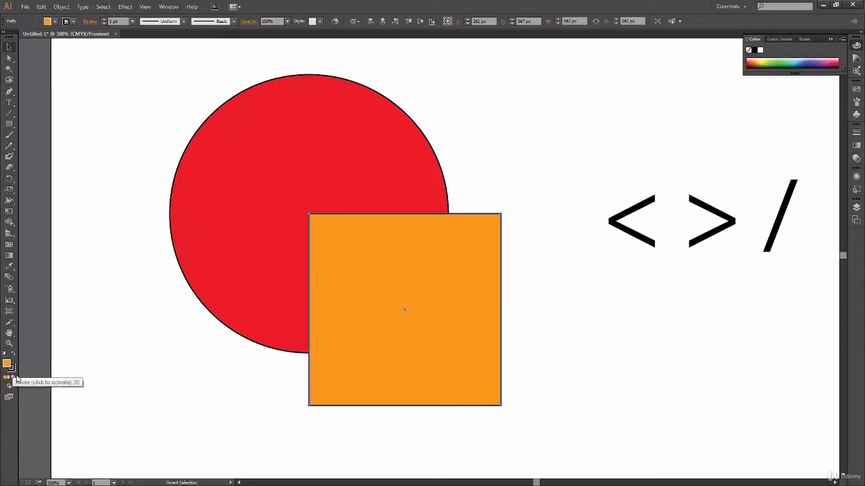
key("v")
key("slash")
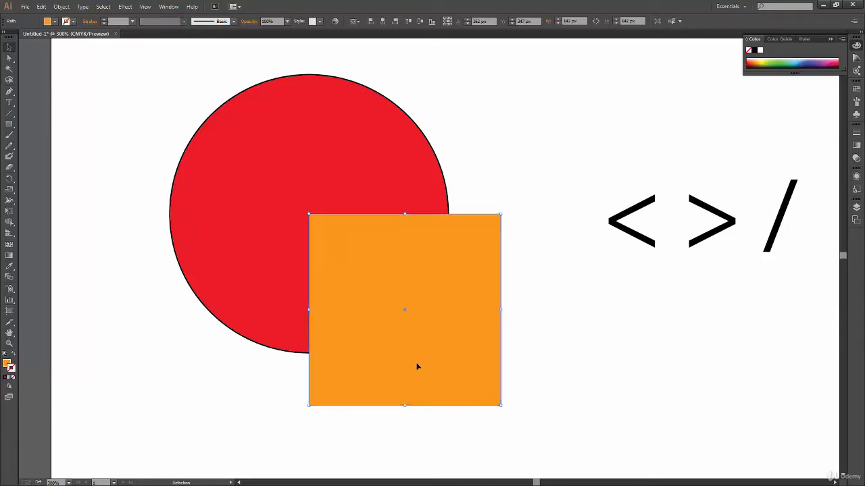
left_click(541, 340)
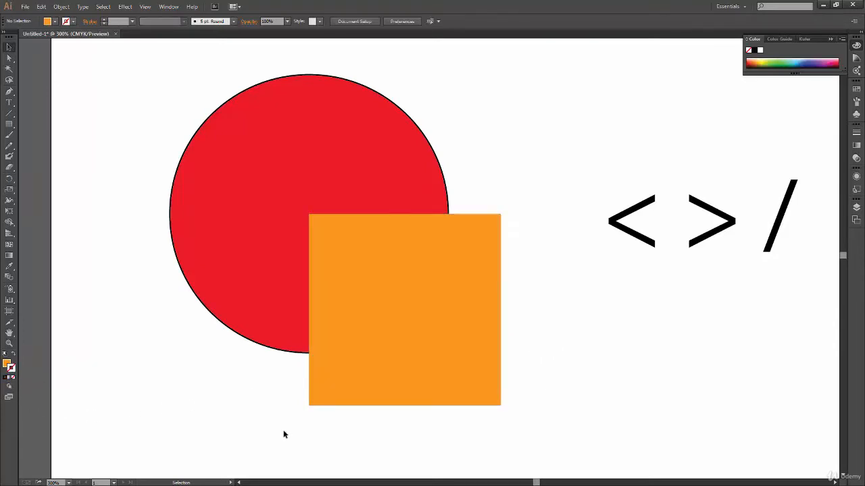
left_click(251, 328)
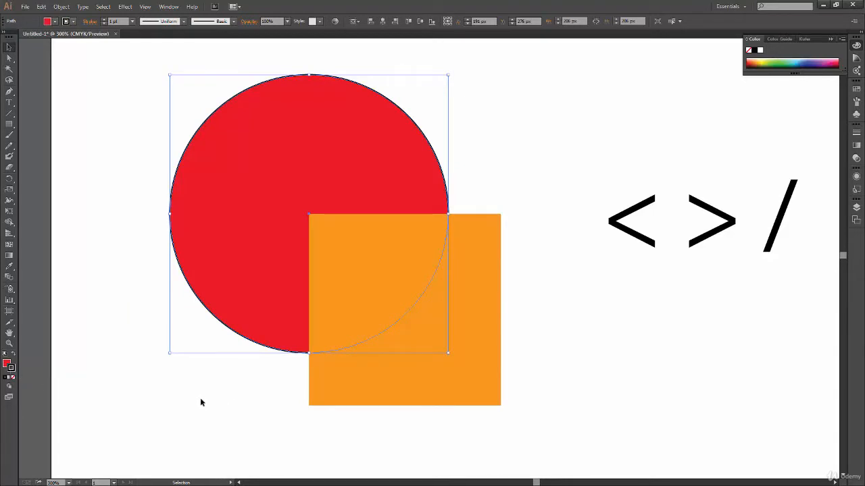
left_click(13, 381)
left_click(224, 431)
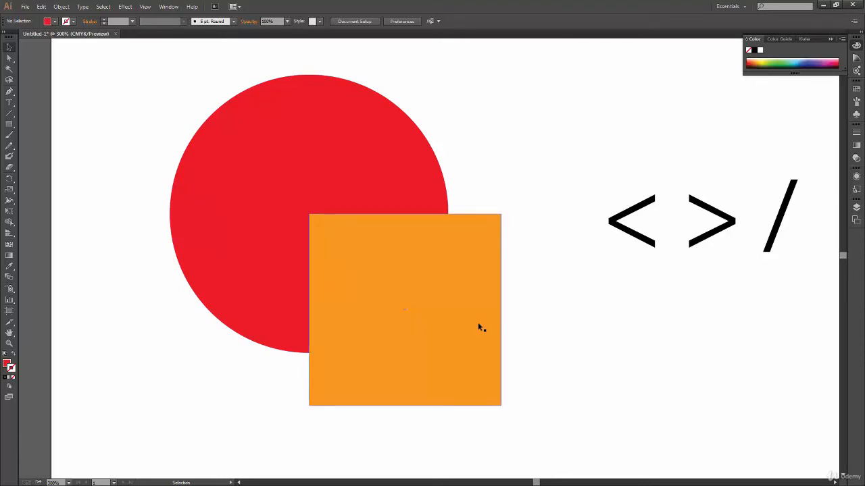
Undo the stroke removal on both the circle and the square
key("ctrl+z")
key("ctrl+z")
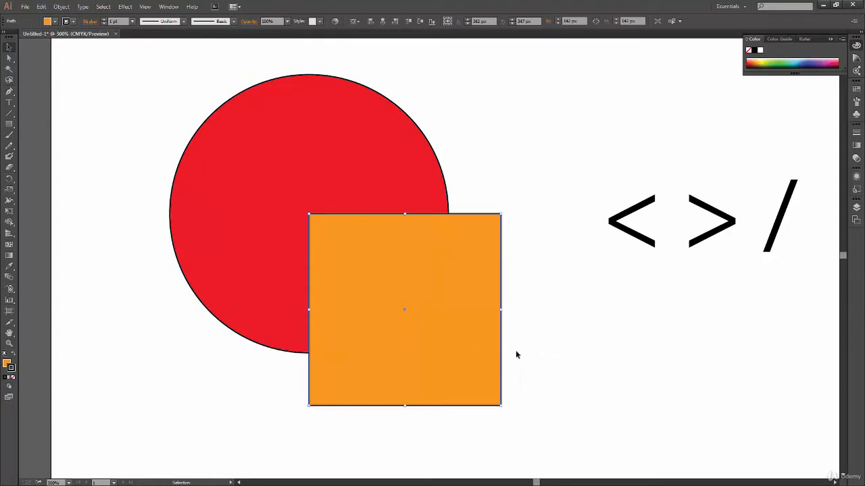
Set the orange square's fill to None and delete the < > / text
left_click(13, 376)
left_click(111, 394)
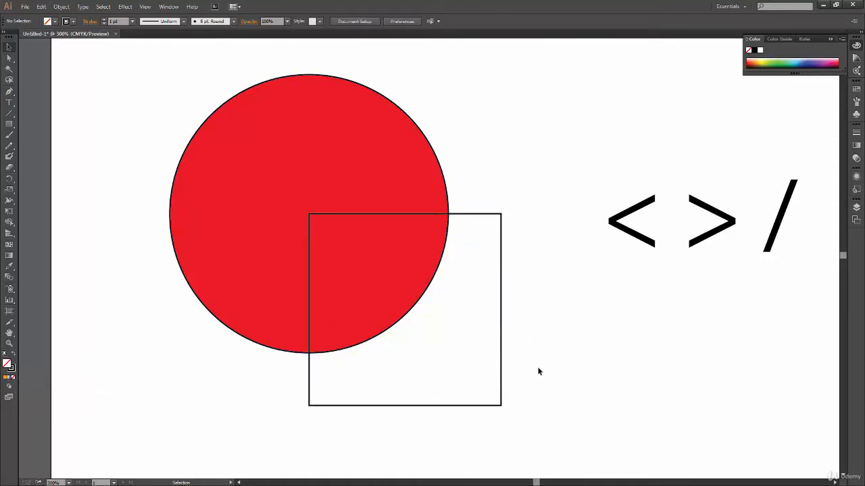
left_click(791, 244)
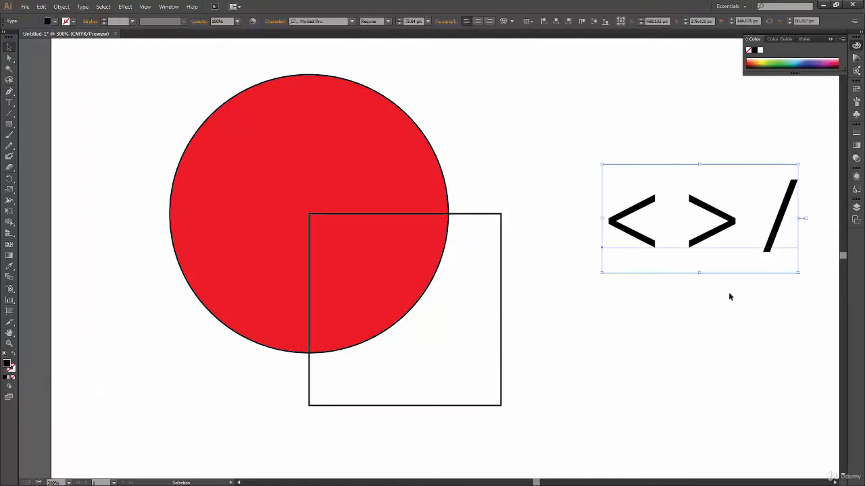
key("Delete")
key("space")
left_click_drag(510, 356, 479, 346)
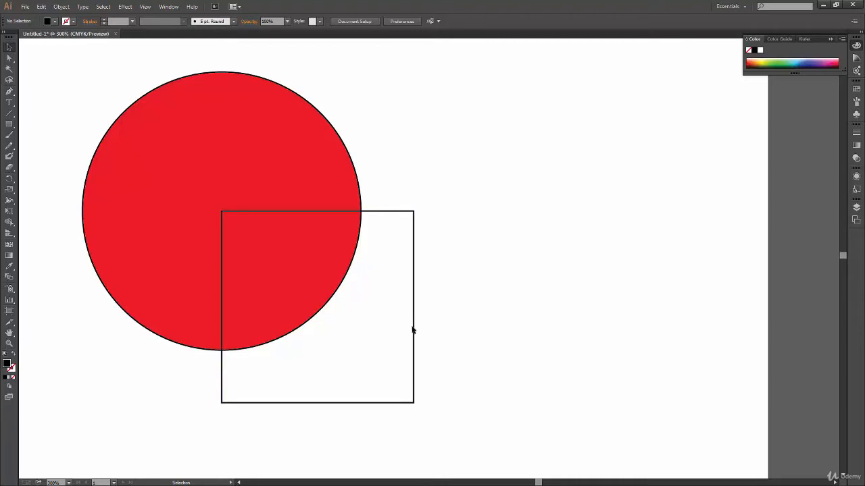
Move the unfilled square to the right, clear of the red circle, and deselect it
left_click_drag(412, 330, 653, 292)
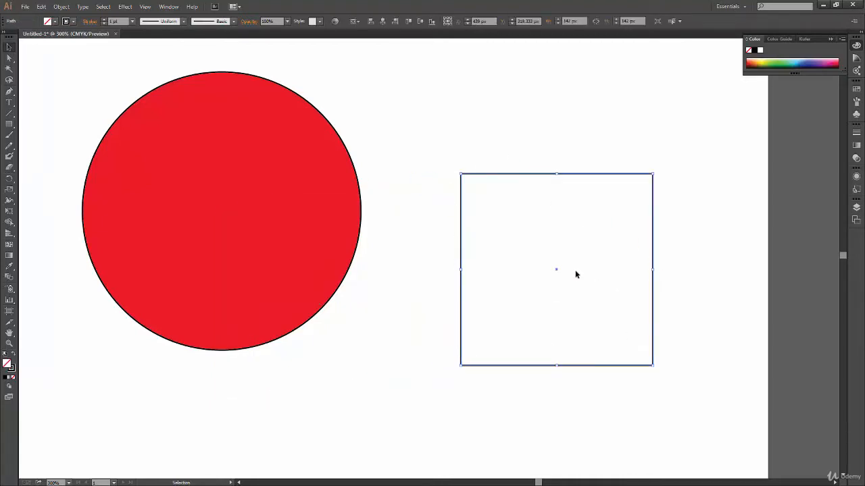
left_click(695, 249)
key("a")
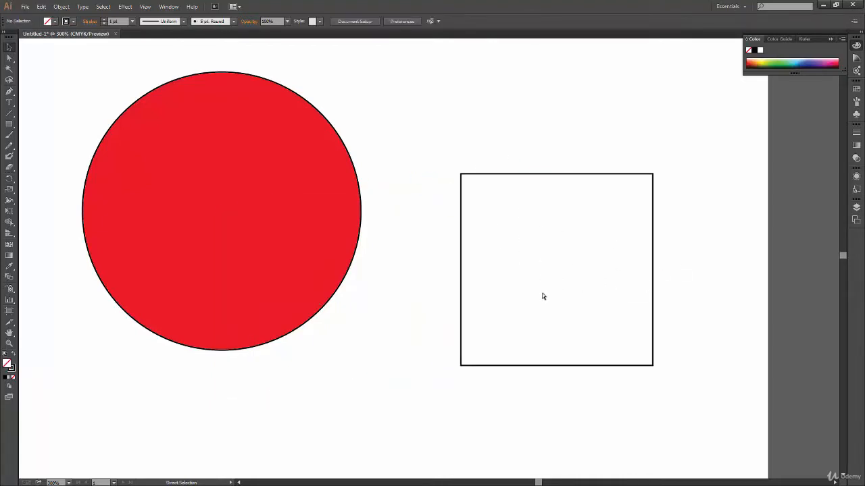
Undo back to the orange-filled square overlapping the circle, with the < > / text in place
key("ctrl+z")
key("v")
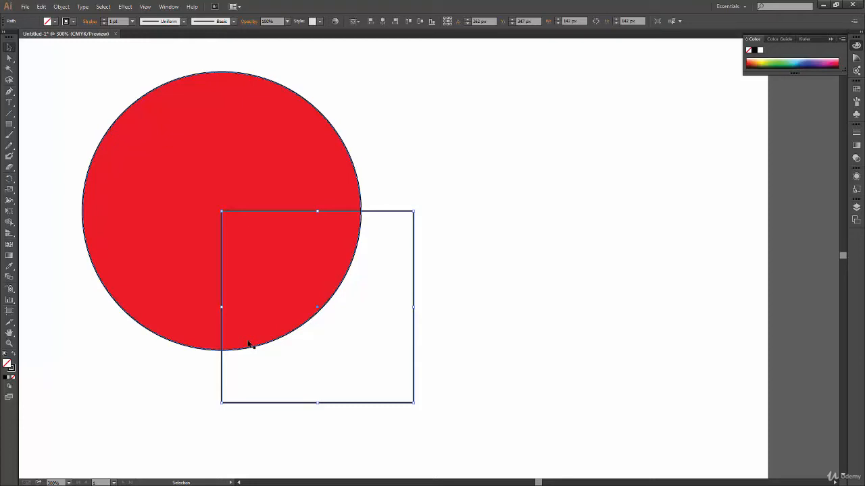
key("ctrl+z")
key("ctrl+z")
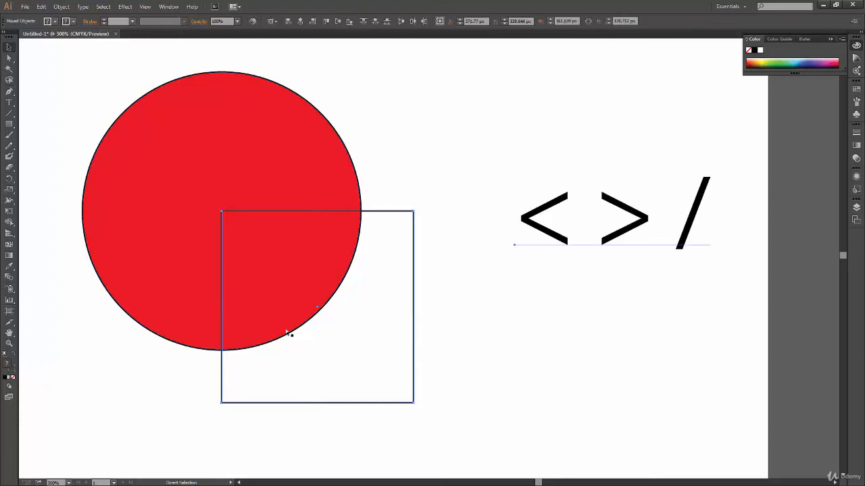
key("ctrl+z")
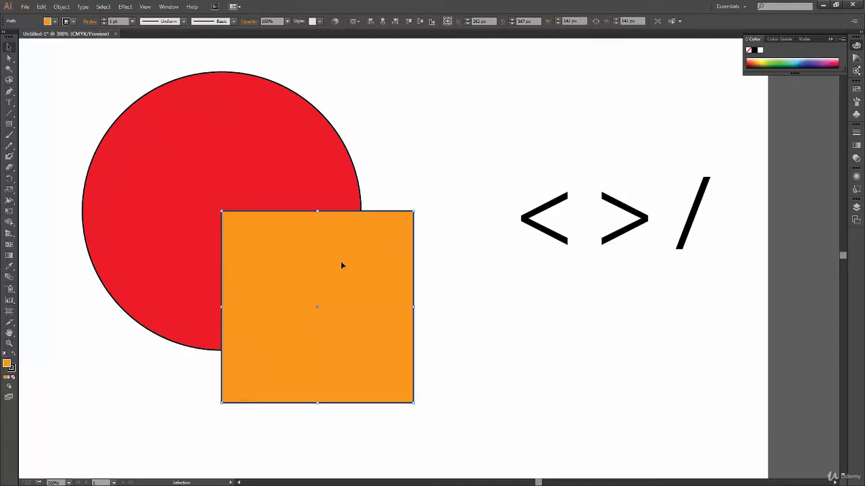
Delete the < > / text beside the shapes
left_click(160, 412)
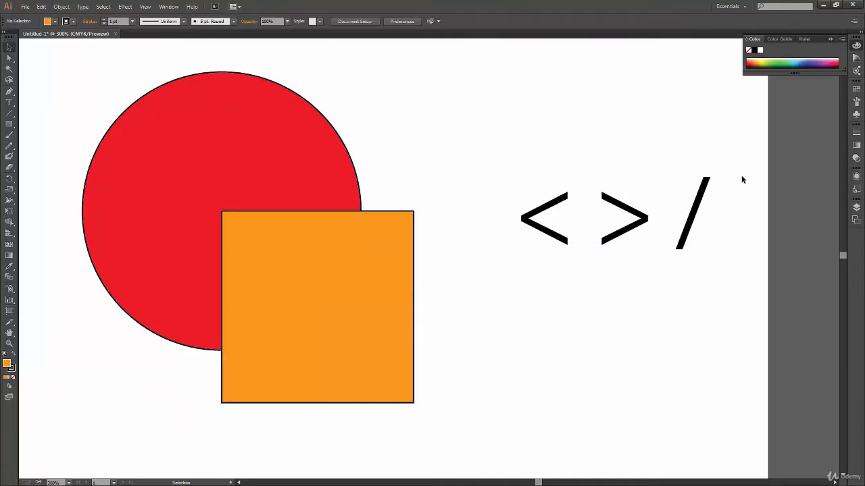
left_click_drag(742, 177, 625, 284)
key("Delete")
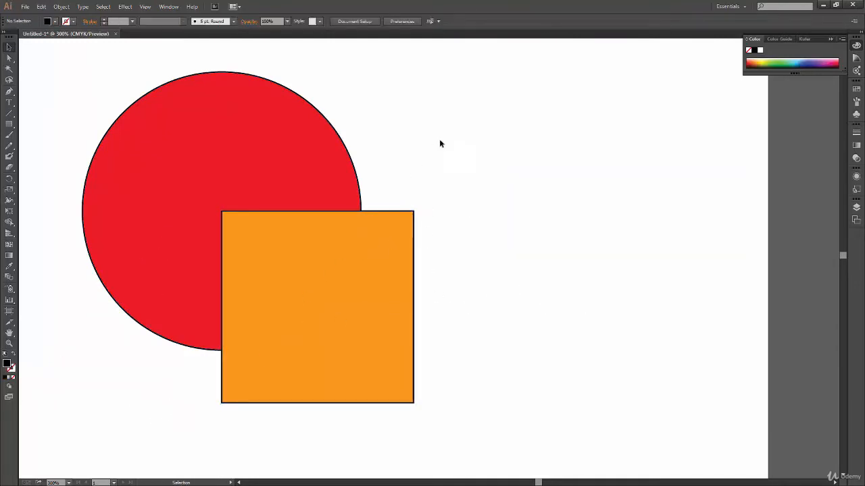
Set the stroke to None on the red circle and the orange square together, leaving both deselected
left_click_drag(466, 111, 299, 332)
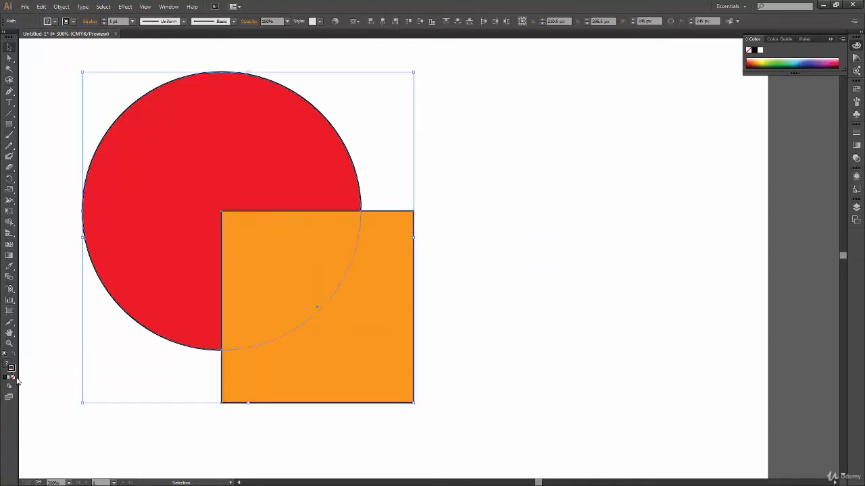
left_click(14, 378)
left_click(99, 407)
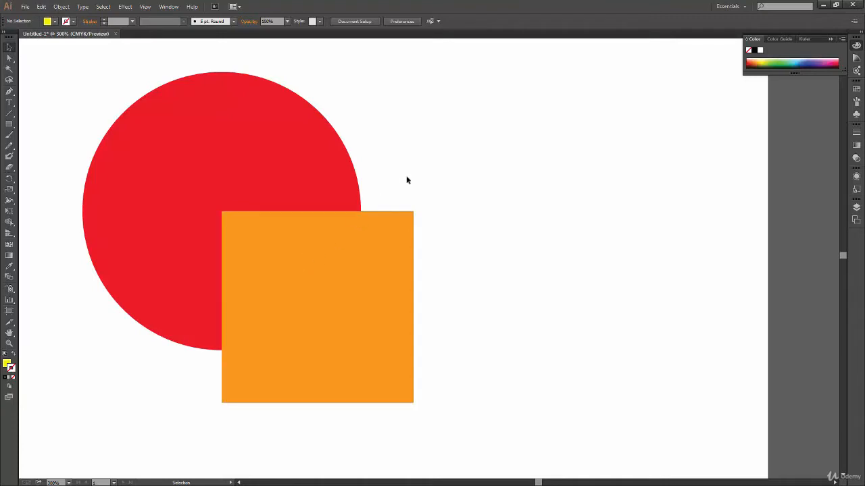
left_click_drag(429, 152, 319, 254)
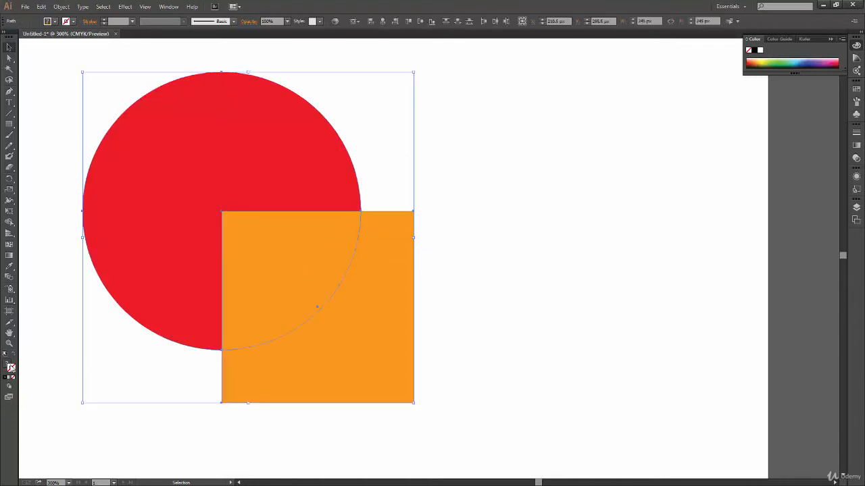
left_click(43, 404)
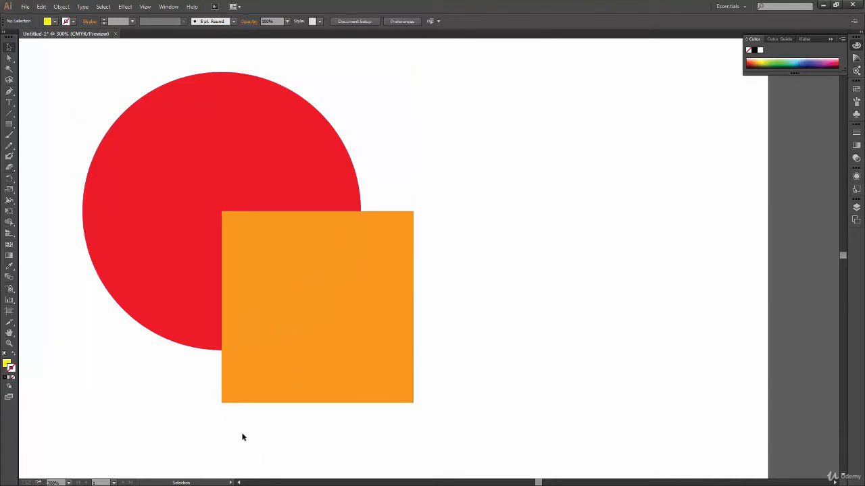
Draw a yellow rounded square about 140.5 px wide from the orange square's centre, reducing its corner radius while drawing
key("ctrl+0")
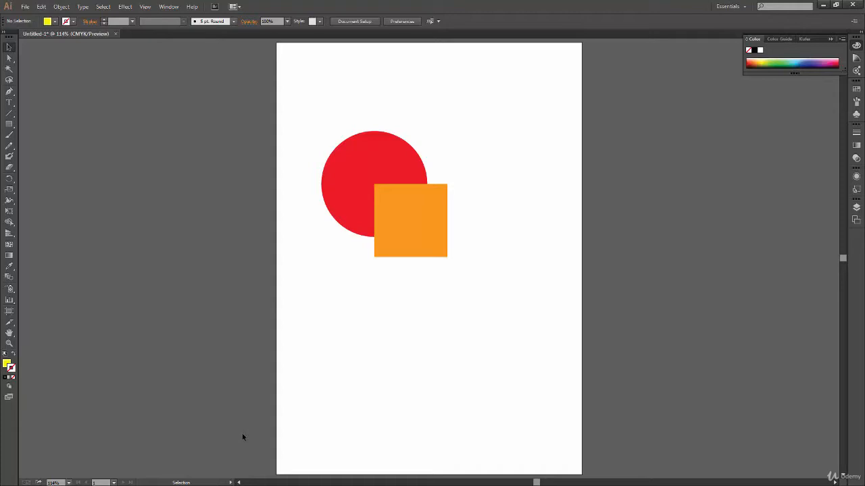
left_click(9, 123)
left_click(72, 135)
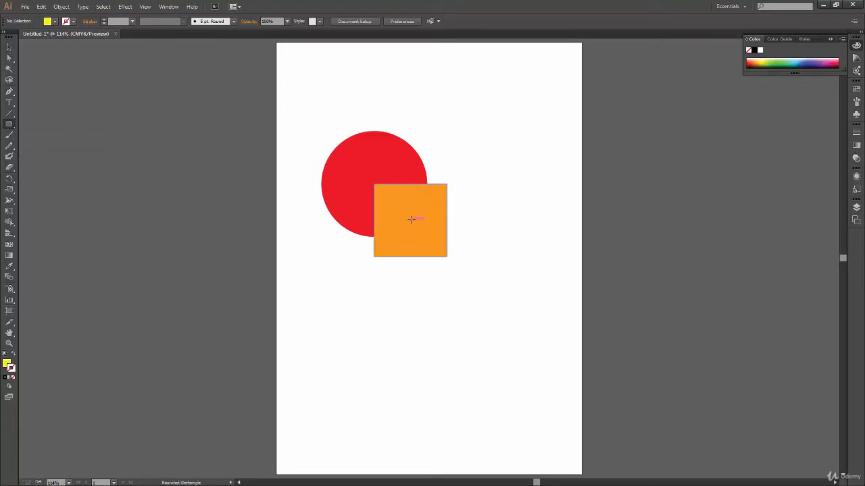
left_click_drag(411, 221, 482, 291)
key("Down")
key("Down")
key("Down")
key("v")
left_click(453, 336)
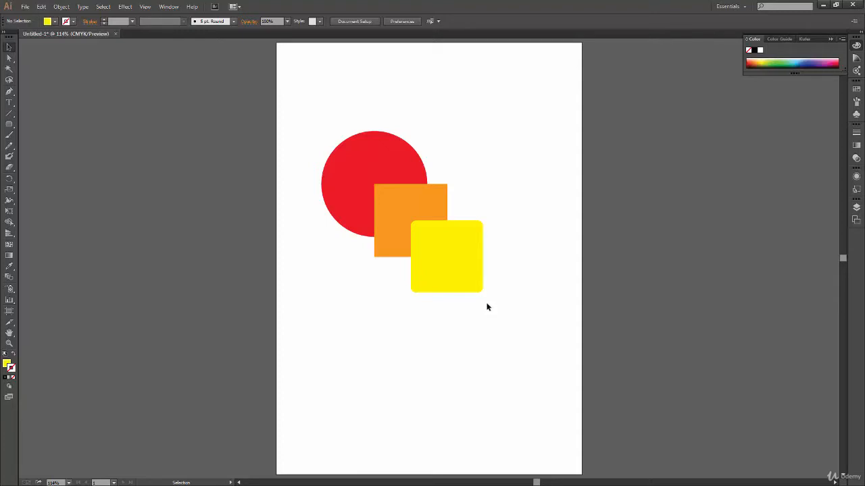
Move the red circle, the orange square and the yellow rounded square apart one by one
left_click_drag(408, 172, 394, 131)
left_click_drag(430, 205, 460, 169)
left_click_drag(470, 274, 522, 281)
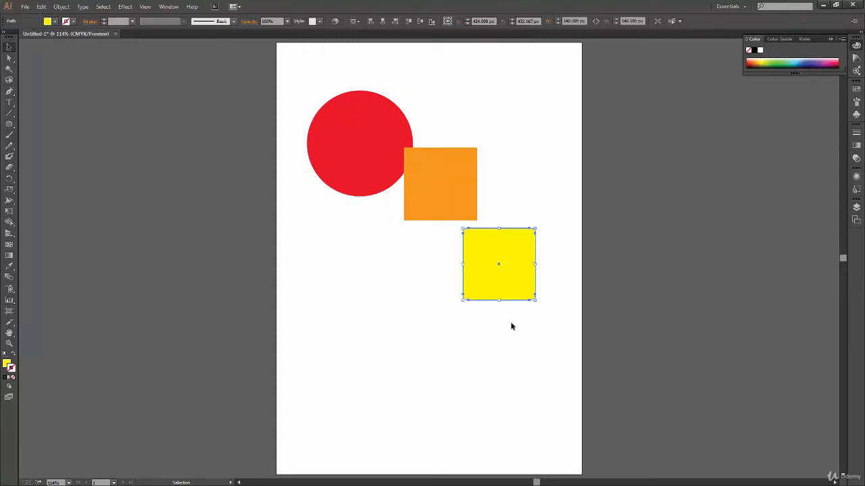
Undo the separate moves of the three shapes
key("ctrl+z")
key("ctrl+z")
key("ctrl+z")
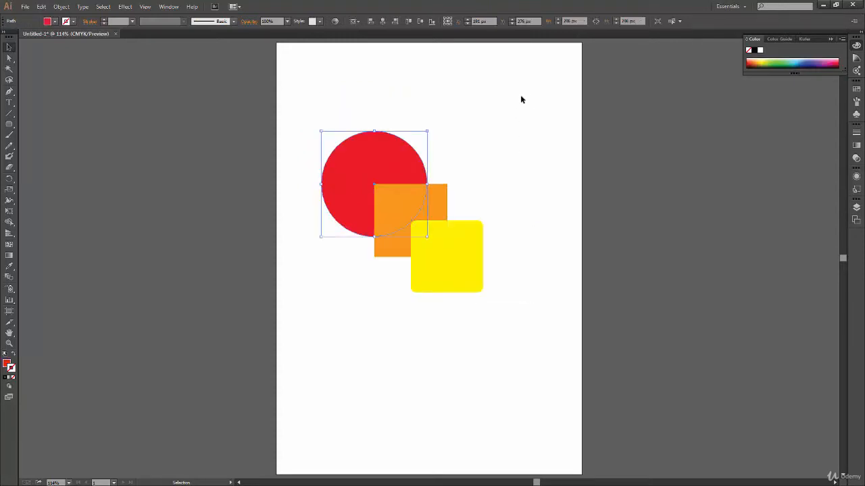
Select all three shapes together and move them slightly up and to the right on the artboard, leaving them deselected
left_click_drag(532, 109, 374, 302)
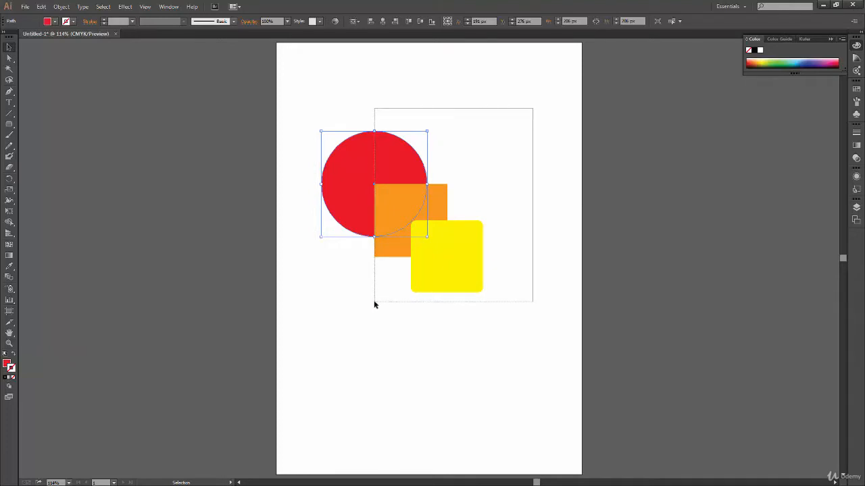
left_click_drag(374, 305, 309, 332)
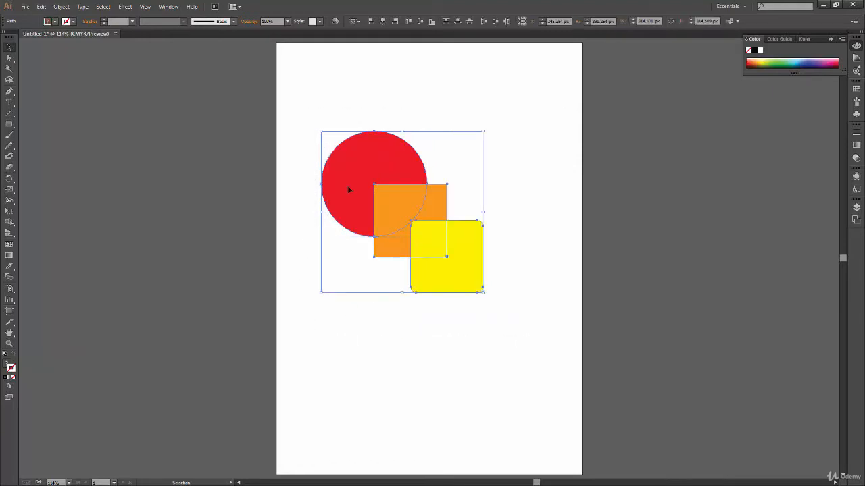
left_click_drag(460, 273, 477, 262)
left_click(339, 279)
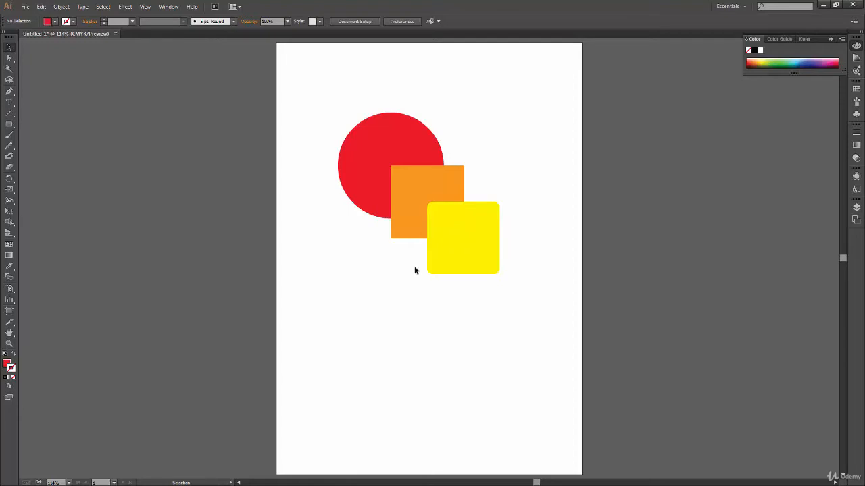
Open the recent file chapter25_illustrations.ai
left_click(25, 6)
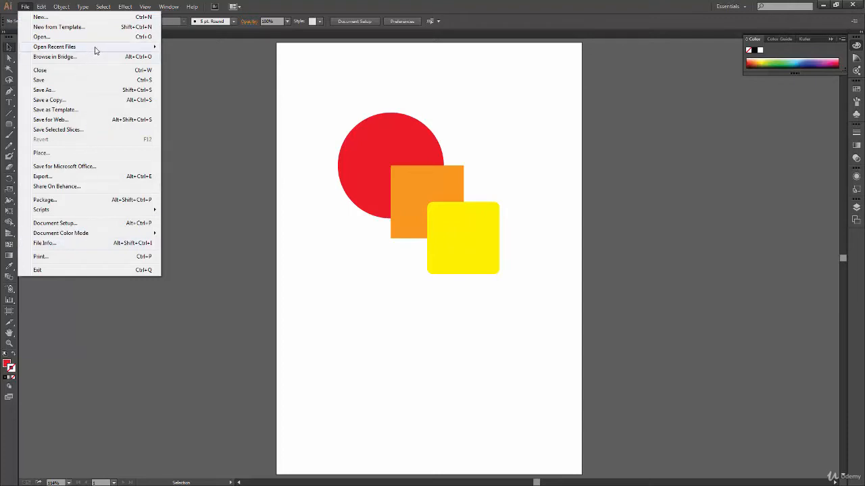
mouse_move(96, 48)
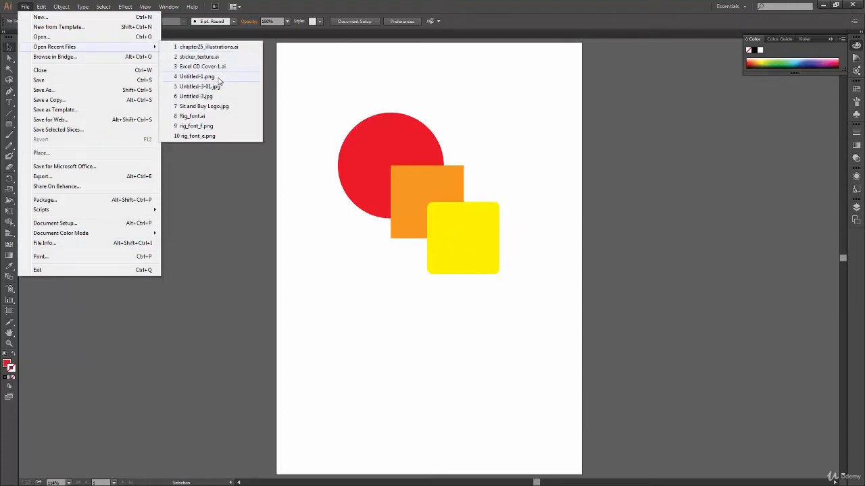
left_click(206, 47)
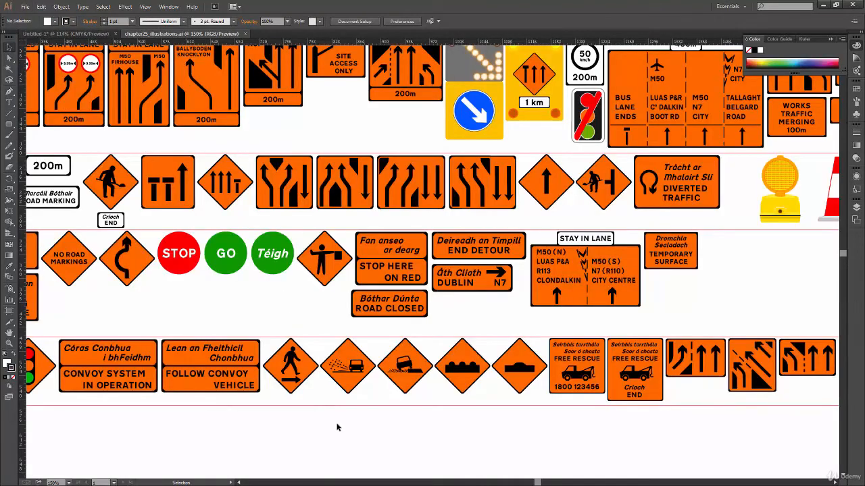
Review the whole artboard of road-sign illustrations, including the first signs of each row
key("ctrl+0")
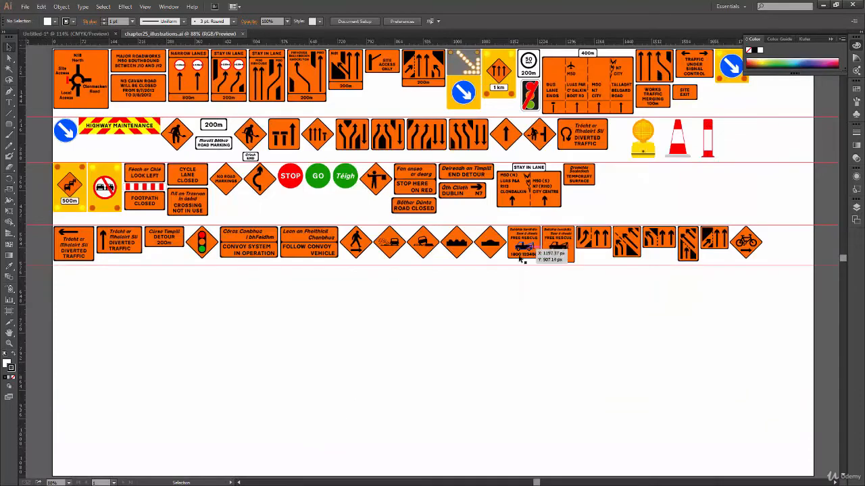
left_click_drag(484, 313, 489, 372)
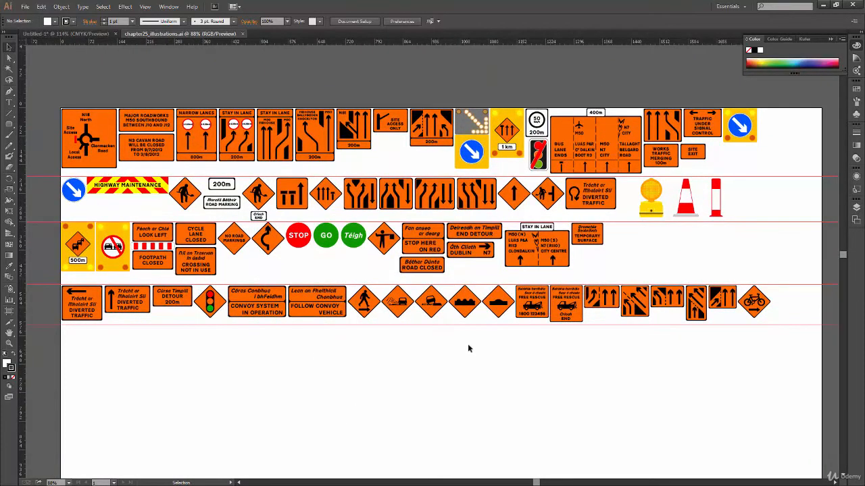
key("ctrl+equal")
key("ctrl+equal")
key("ctrl+equal")
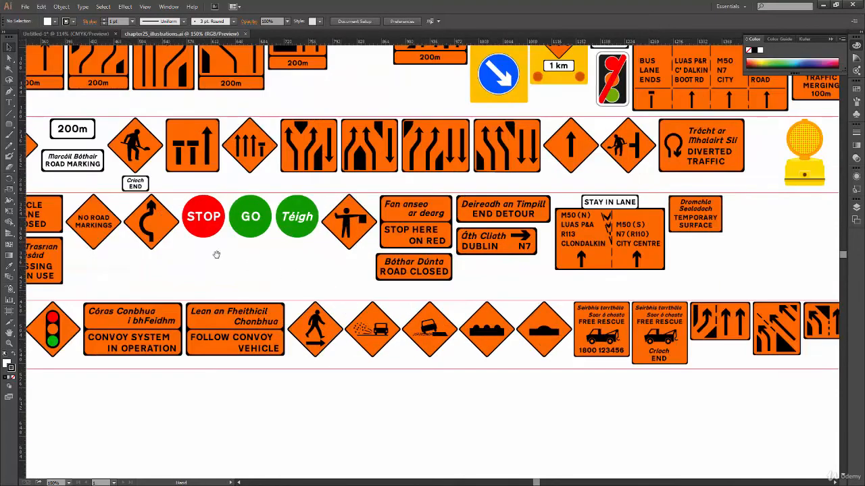
scroll(215, 253, "up", 3)
scroll(142, 295, "left", 8)
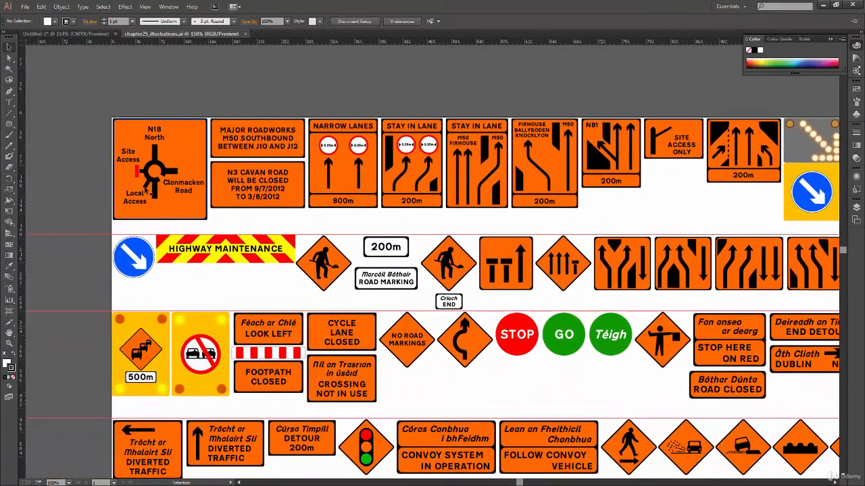
Examine the individual road signs along every row for the basic shapes they are built from
key("space")
left_click_drag(588, 394, 331, 398)
left_click_drag(633, 358, 357, 343)
left_click_drag(545, 344, 777, 304)
left_click_drag(142, 387, 464, 378)
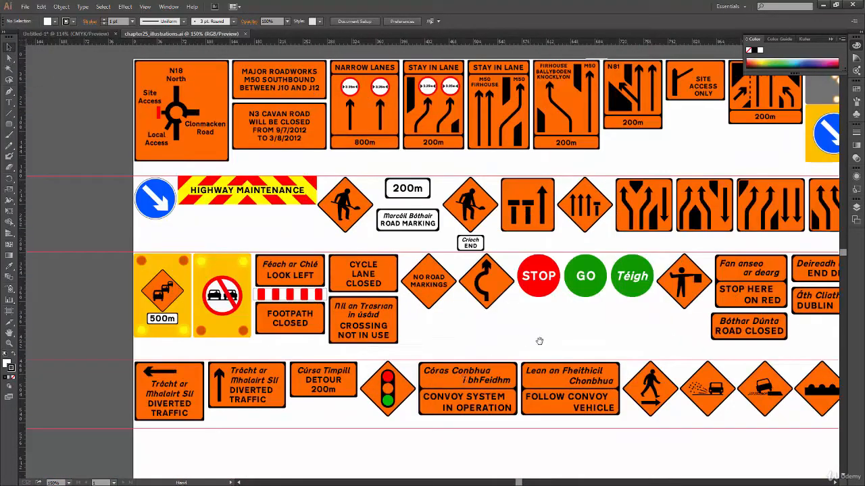
left_click_drag(583, 346, 233, 379)
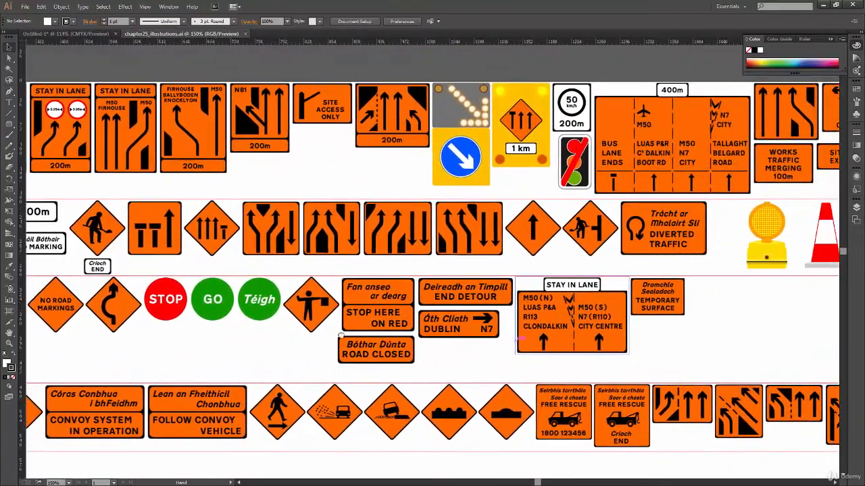
left_click_drag(529, 334, 337, 324)
left_click_drag(287, 344, 484, 330)
left_click_drag(416, 341, 550, 342)
left_click_drag(442, 349, 506, 357)
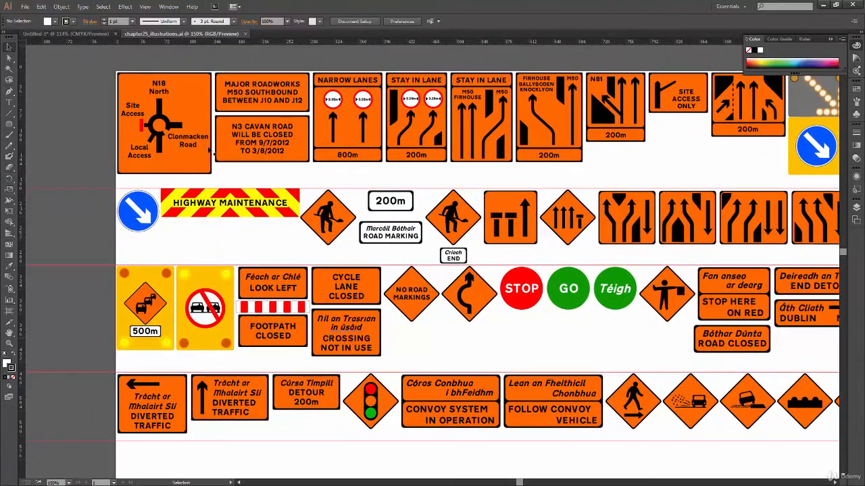
left_click_drag(183, 235, 238, 220)
left_click_drag(441, 413, 403, 448)
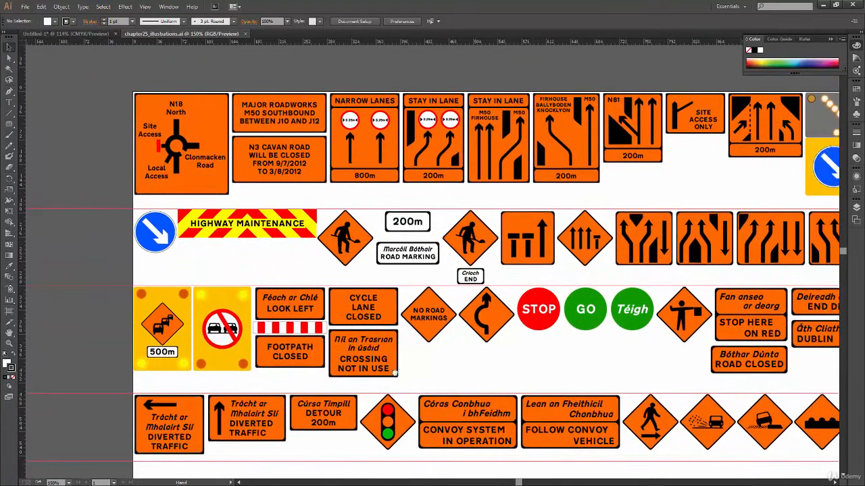
left_click_drag(191, 196, 144, 197)
left_click_drag(616, 359, 538, 338)
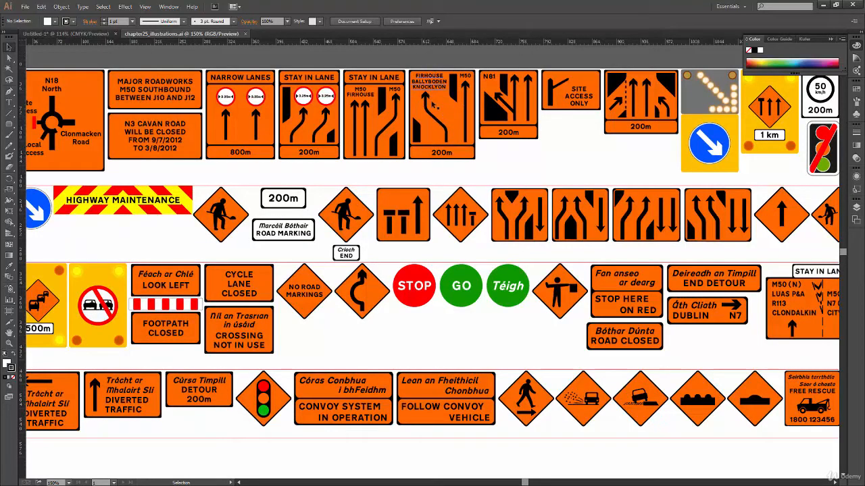
left_click_drag(468, 147, 461, 179)
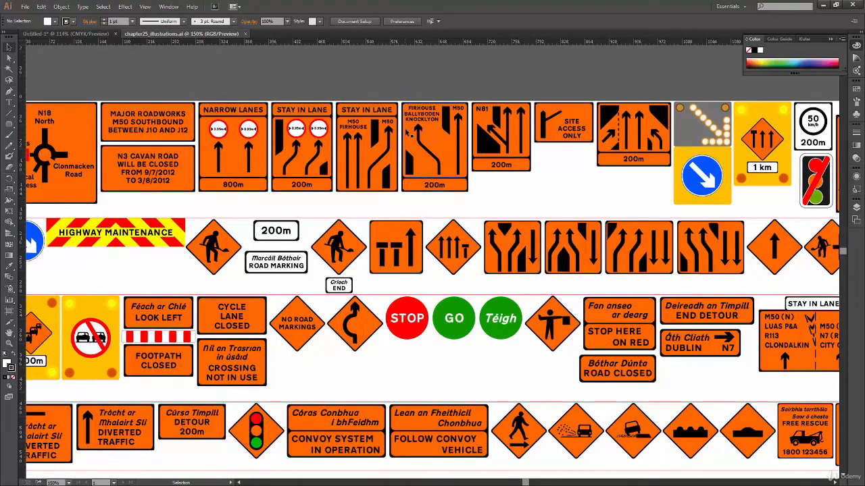
Select the whole FIRHOUSE BALLYBODEN KNOCKLYON sign in the upper row of road signs
key("ctrl+plus")
key("ctrl+plus")
key("ctrl+plus")
left_click_drag(438, 306, 361, 331)
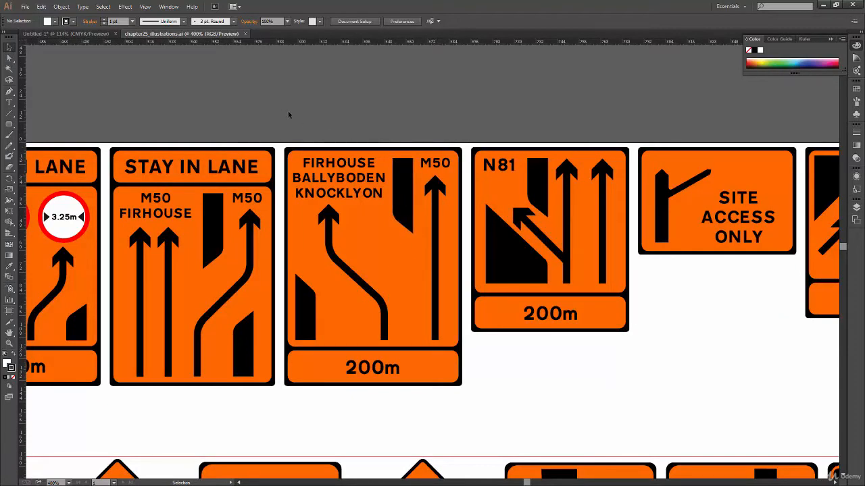
left_click_drag(282, 109, 463, 409)
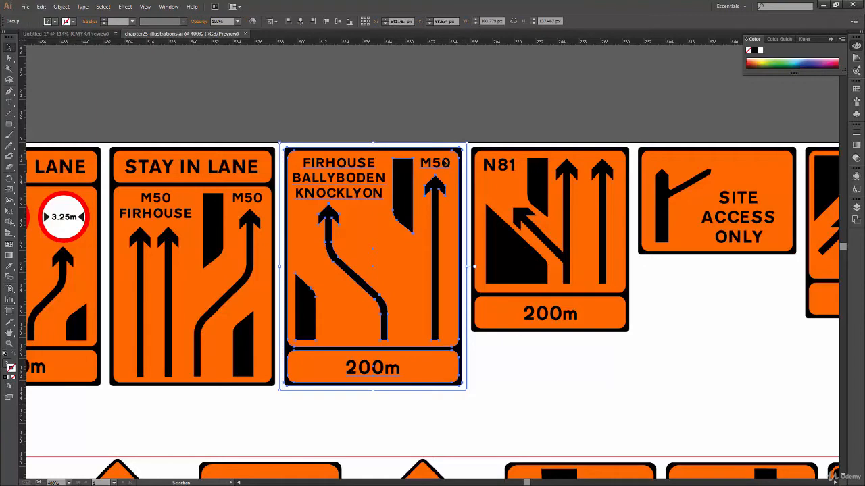
left_click(443, 114)
Try moving the Firhouse and N81 signs, undo the moves, and leave the Firhouse sign ungrouped and deselected
left_click_drag(430, 284, 340, 224)
key("ctrl+z")
left_click_drag(560, 236, 477, 127)
key("ctrl+z")
key("ctrl+z")
key("ctrl+z")
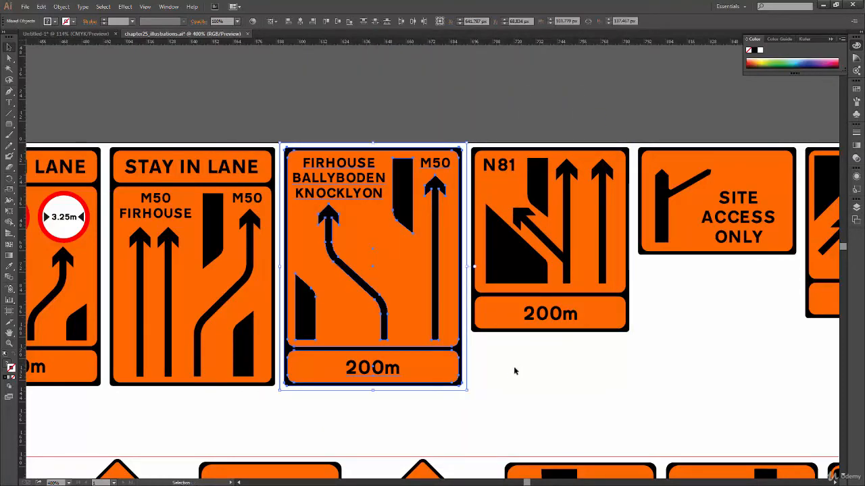
left_click(513, 370)
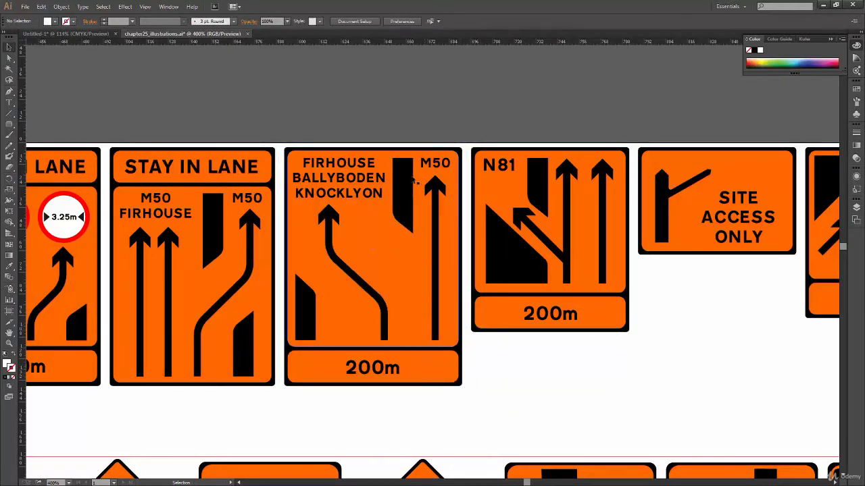
Pull the upper black lane marker, place names, orange panel and curved arrow out of the Firhouse sign one by one
left_click_drag(405, 211, 443, 110)
left_click_drag(346, 176, 328, 86)
left_click_drag(400, 252, 485, 115)
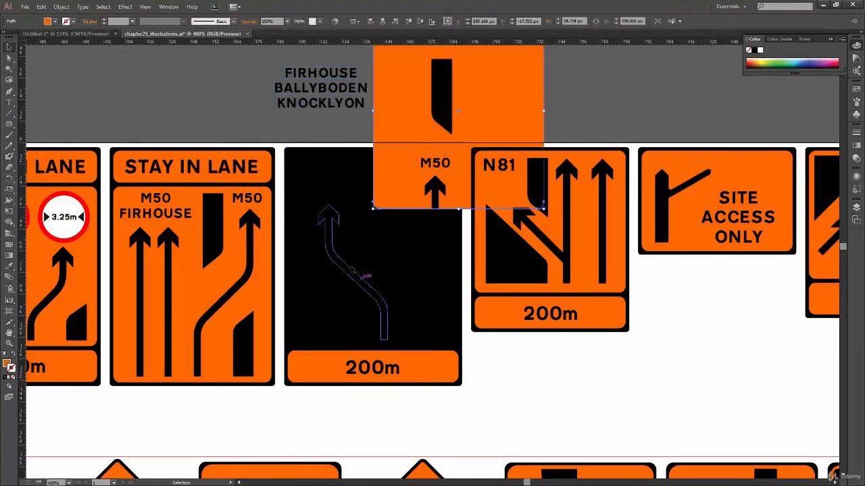
left_click_drag(348, 271, 308, 119)
Undo the moves of the Firhouse sign's separate parts and clear the selection
key("ctrl+z")
key("ctrl+z")
key("ctrl+z")
key("ctrl+z")
key("ctrl+z")
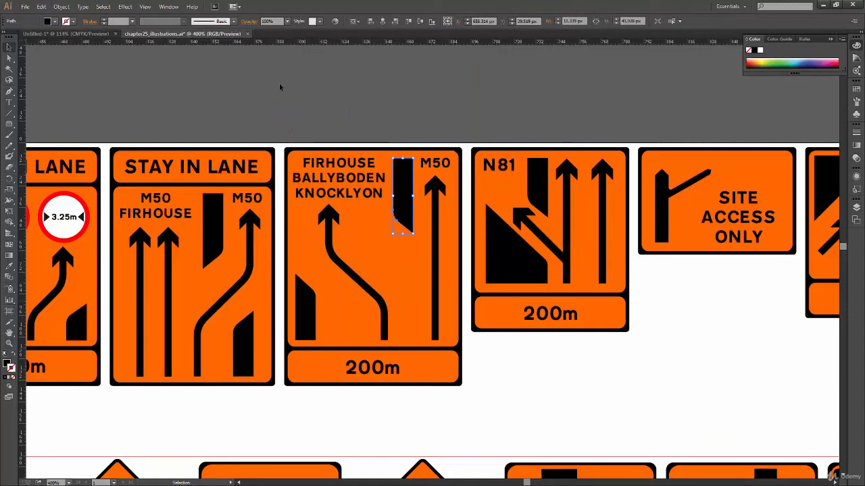
left_click(371, 112)
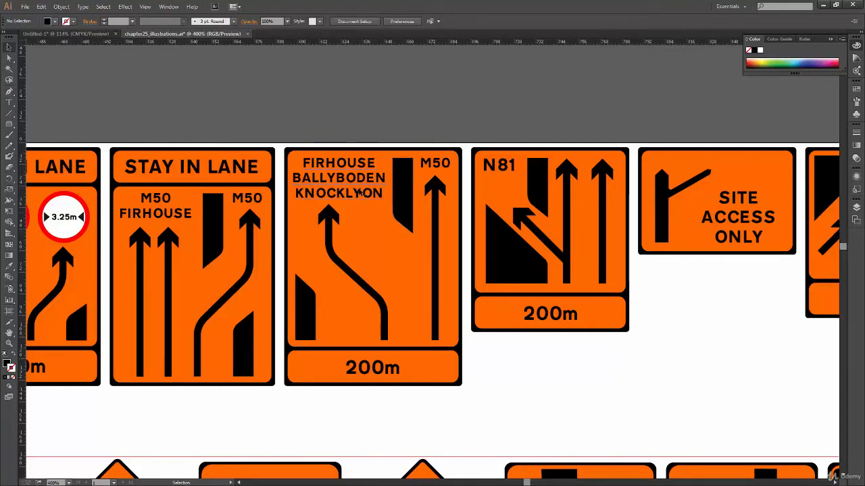
Move the Firhouse sign's place names, upper lane marker and M50 label above the artboard, and shift its two arrows
left_click_drag(367, 181, 320, 84)
left_click_drag(407, 202, 416, 91)
left_click_drag(441, 164, 474, 82)
left_click_drag(436, 215, 362, 174)
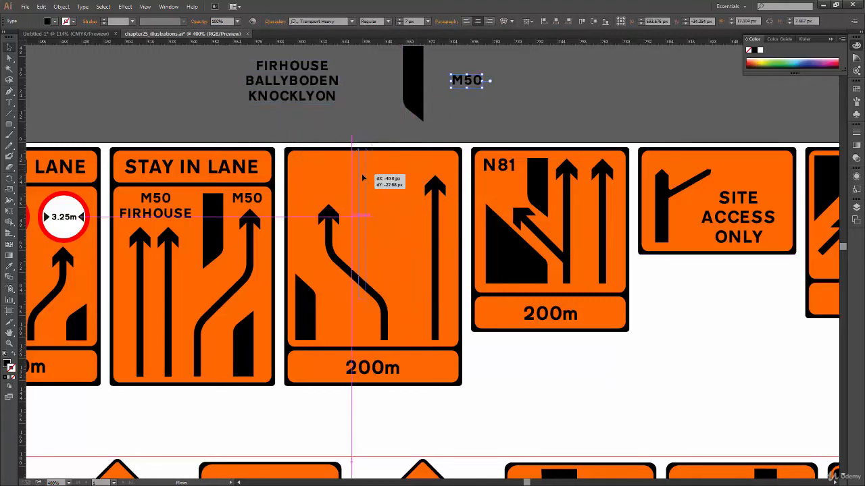
left_click_drag(330, 239, 305, 210)
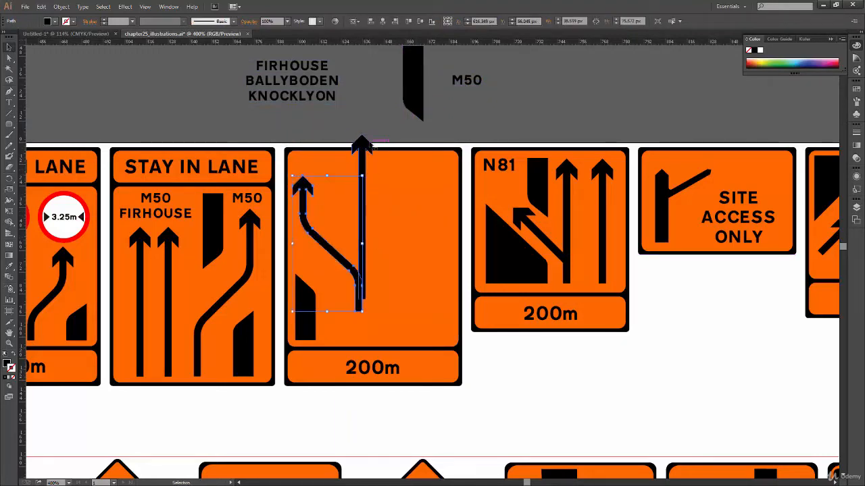
left_click_drag(367, 143, 423, 214)
Return the arrows, M50 label, lane marker and place names to their original positions in the Firhouse sign
key("ctrl+z")
key("ctrl+z")
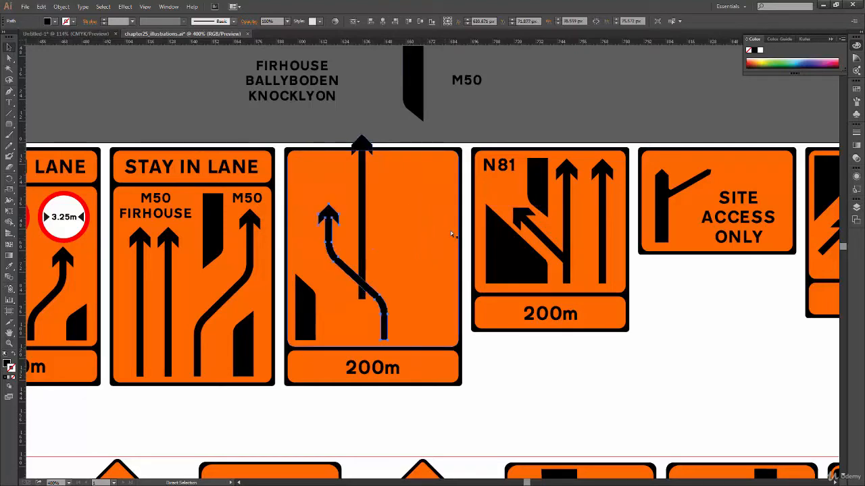
left_click_drag(362, 182, 436, 224)
left_click_drag(467, 80, 435, 163)
left_click_drag(413, 82, 403, 195)
left_click_drag(292, 80, 339, 178)
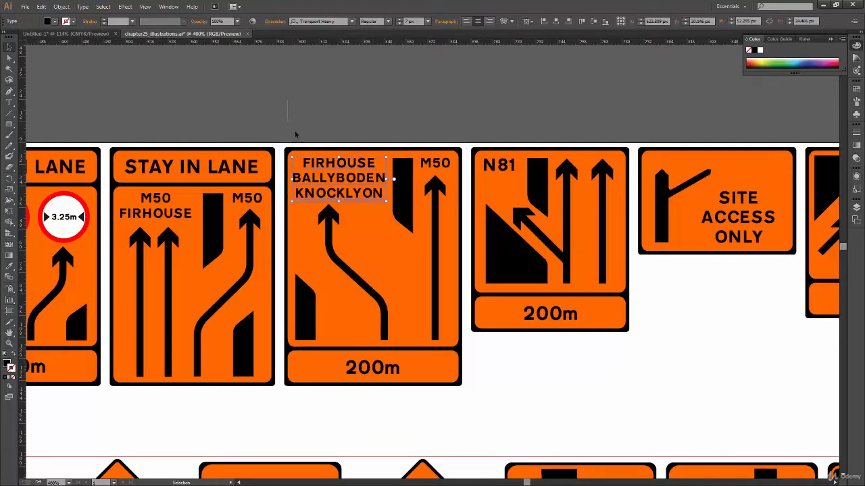
Select all ungrouped parts of the Firhouse sign and move them down behind the N81 and SITE ACCESS ONLY signs
left_click_drag(375, 306, 463, 406)
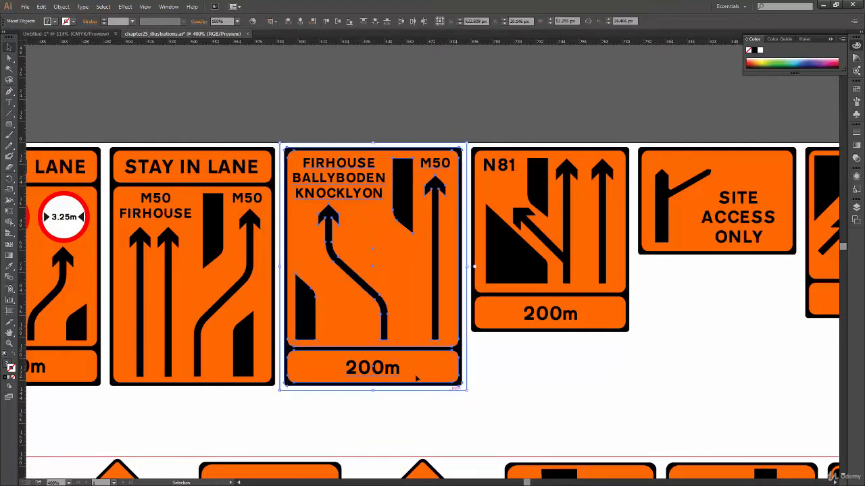
left_click_drag(418, 317, 654, 394)
left_click(571, 108)
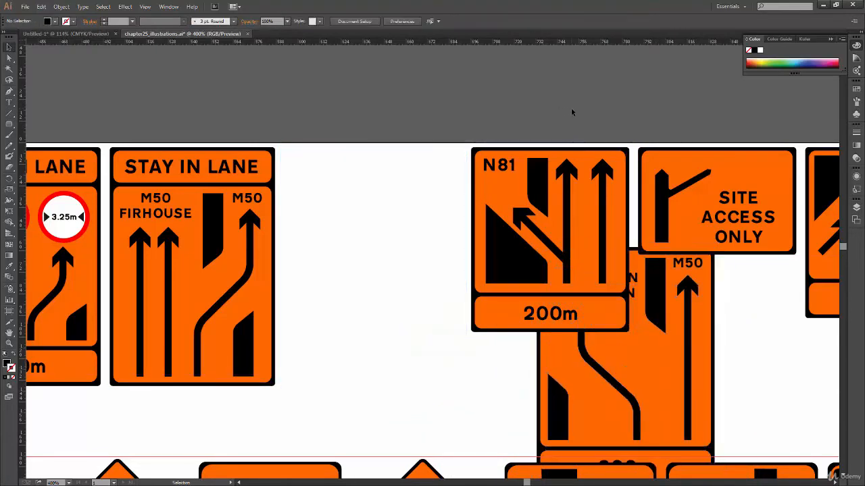
Try reselecting the overlapped Firhouse sign and moving its orange panel, and undo these changes along with the sign's own move
left_click_drag(726, 338, 502, 239)
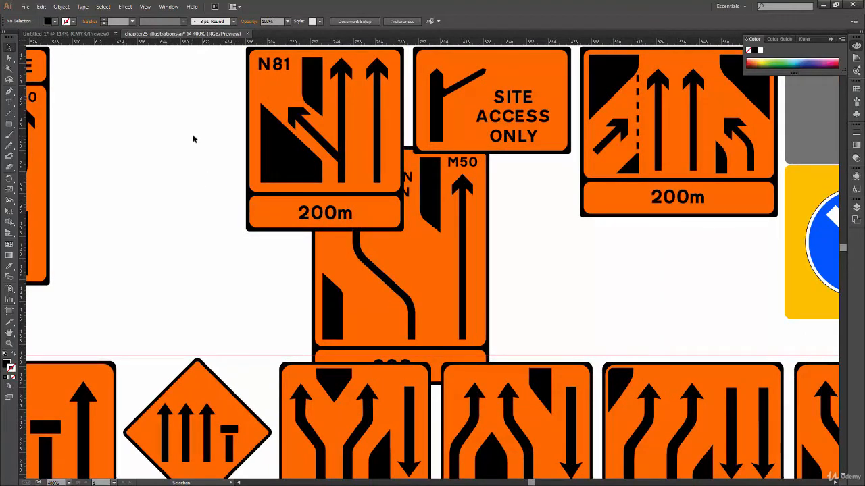
left_click_drag(201, 142, 505, 372)
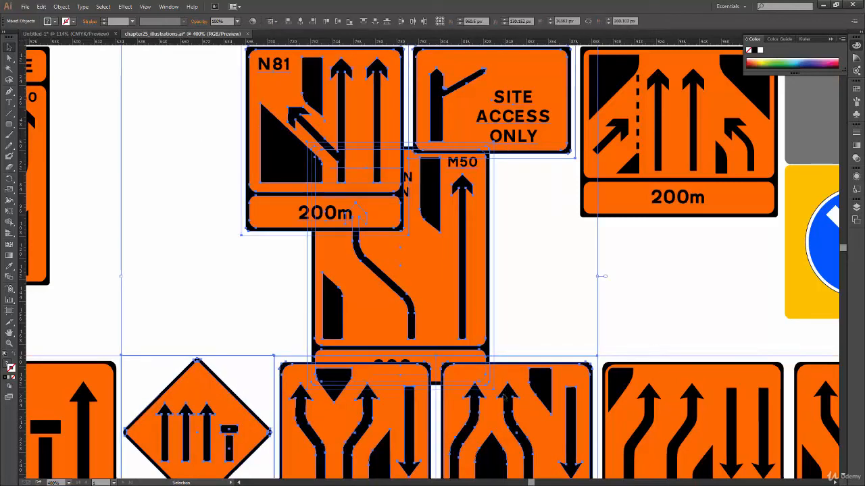
left_click(619, 275)
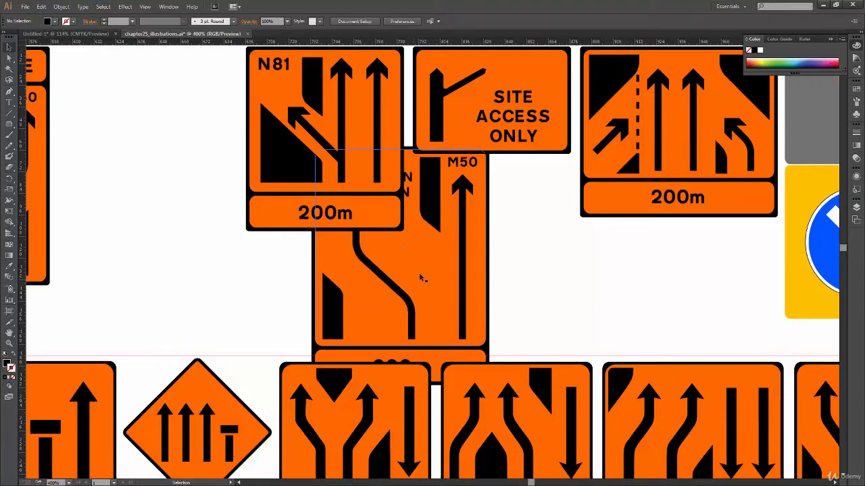
left_click_drag(434, 285, 523, 291)
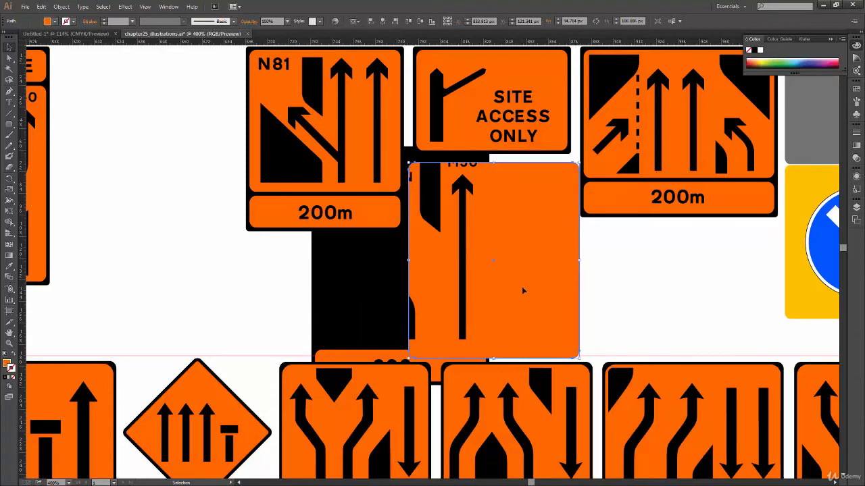
key("ctrl+z")
key("ctrl+z")
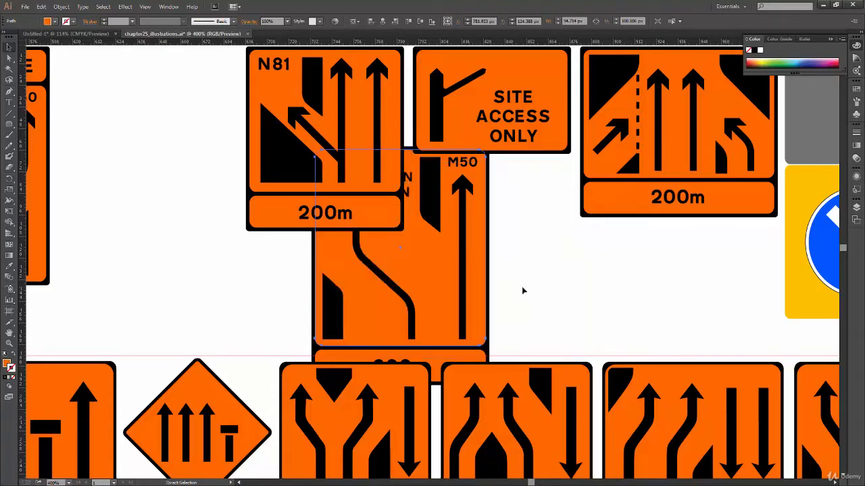
left_click_drag(384, 306, 489, 356)
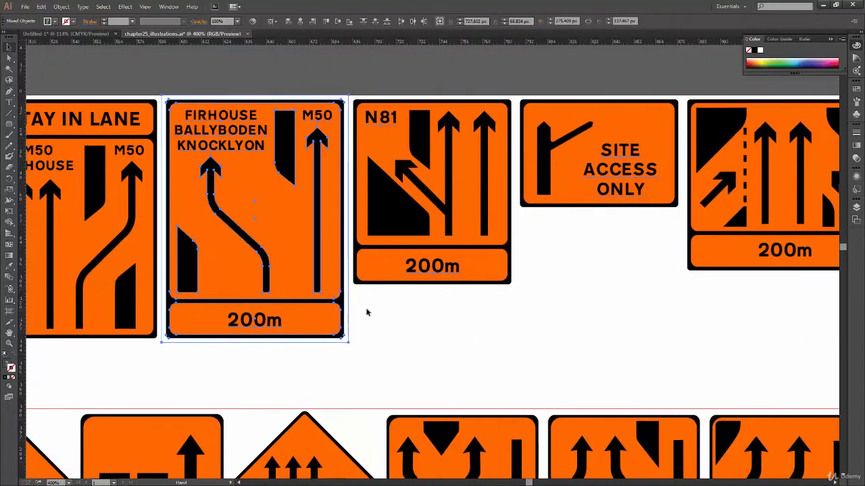
Try to group the Firhouse sign's parts together with the selected text of neighbouring signs, and clear the selection
key("ctrl+g")
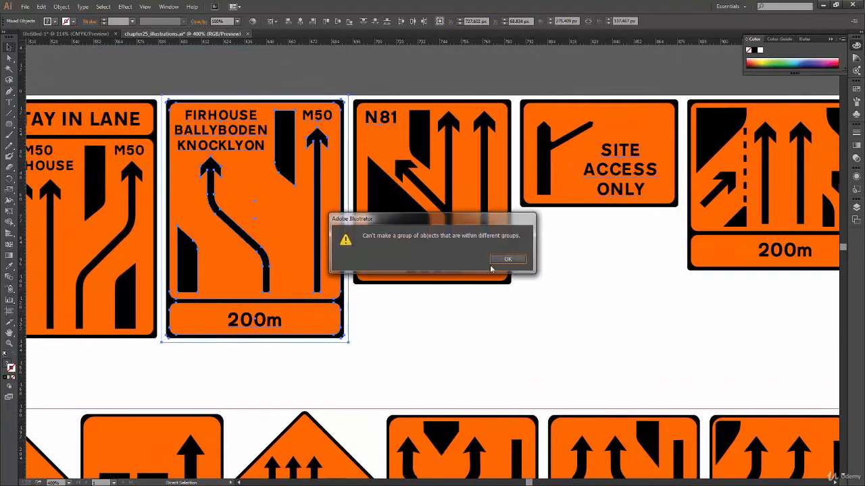
key("Return")
left_click(291, 361)
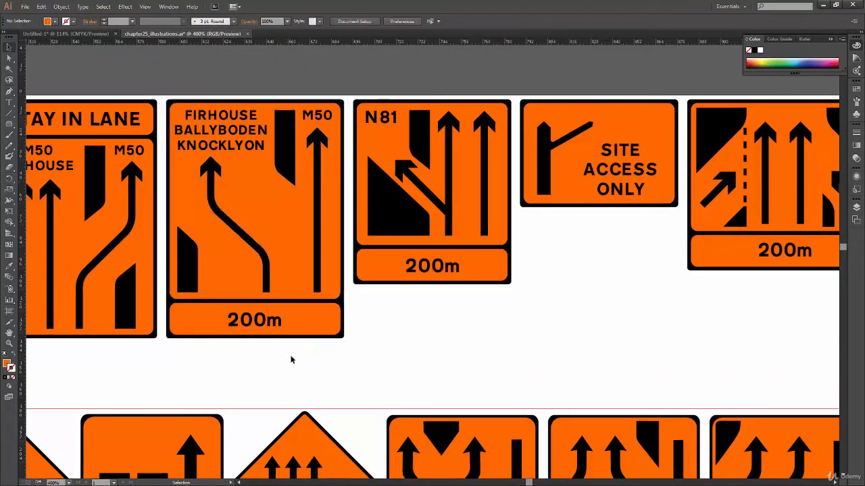
Group all parts of the Firhouse sign, without any neighbouring objects, and deselect the group
left_click_drag(348, 364, 160, 68)
left_click(301, 354)
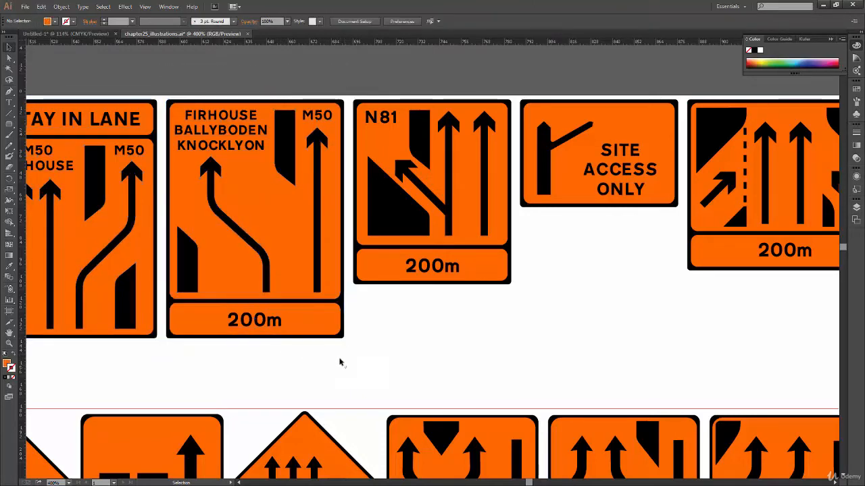
left_click_drag(346, 368, 164, 73)
left_click(61, 6)
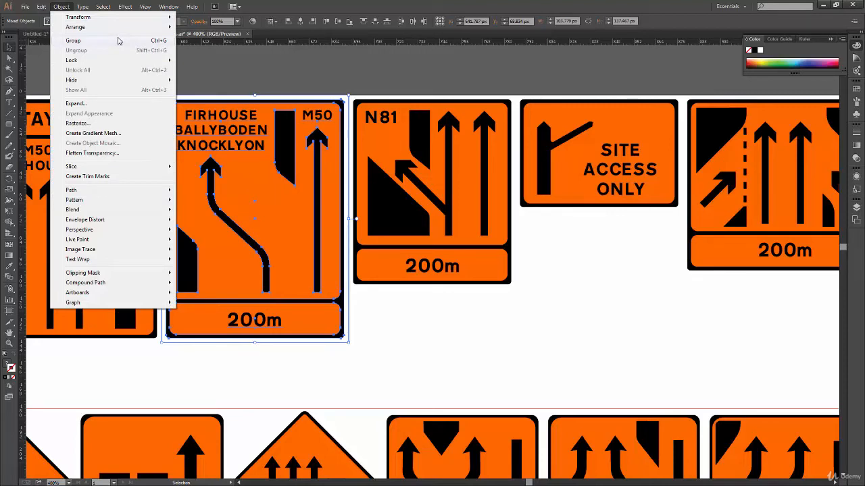
left_click(61, 7)
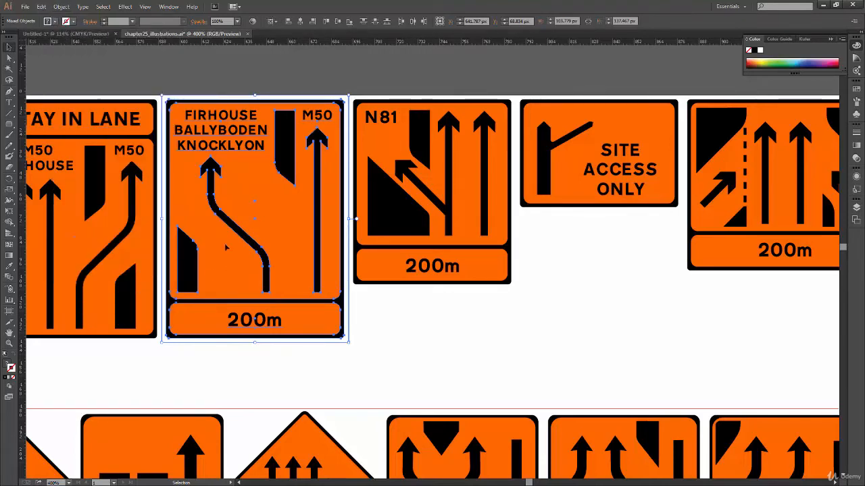
right_click(259, 190)
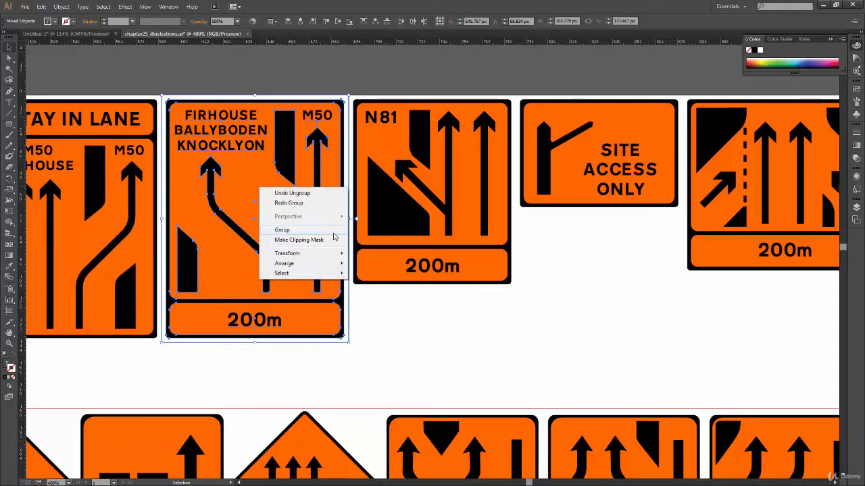
left_click(62, 9)
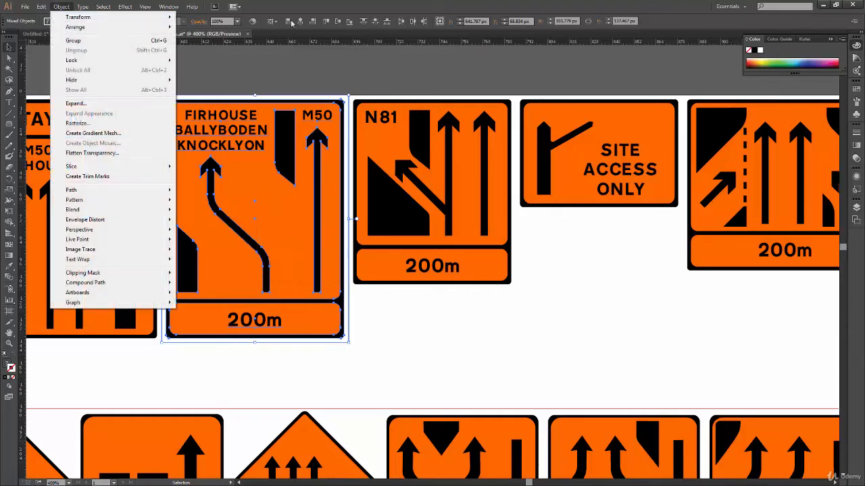
double_click(315, 8)
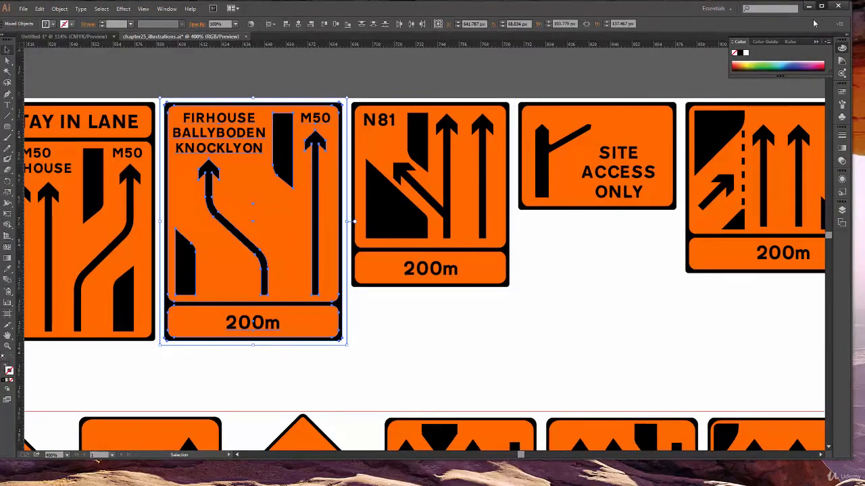
left_click(821, 6)
left_click(61, 6)
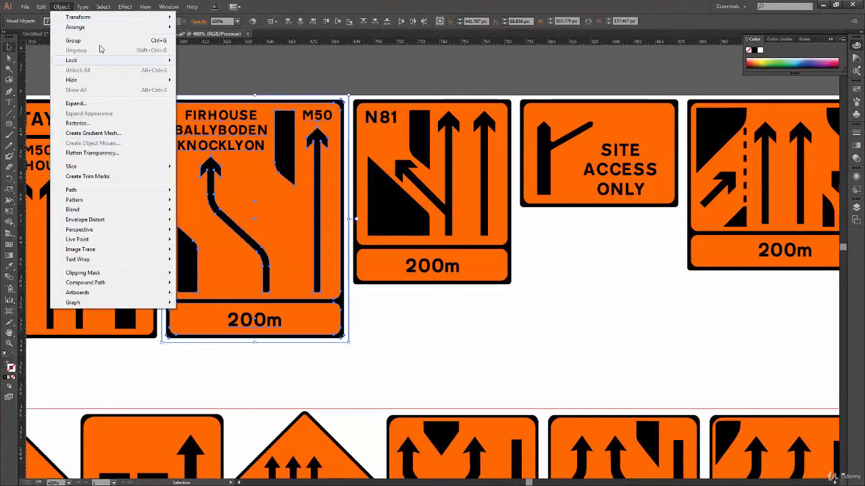
left_click(99, 42)
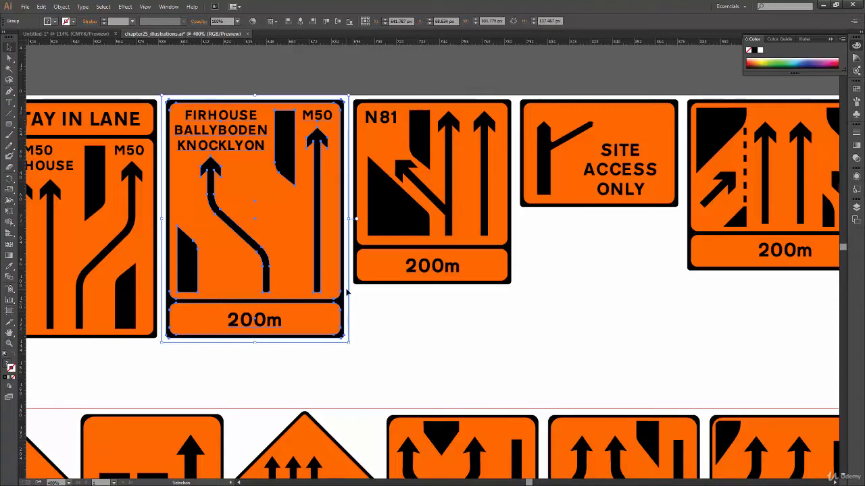
left_click(325, 365)
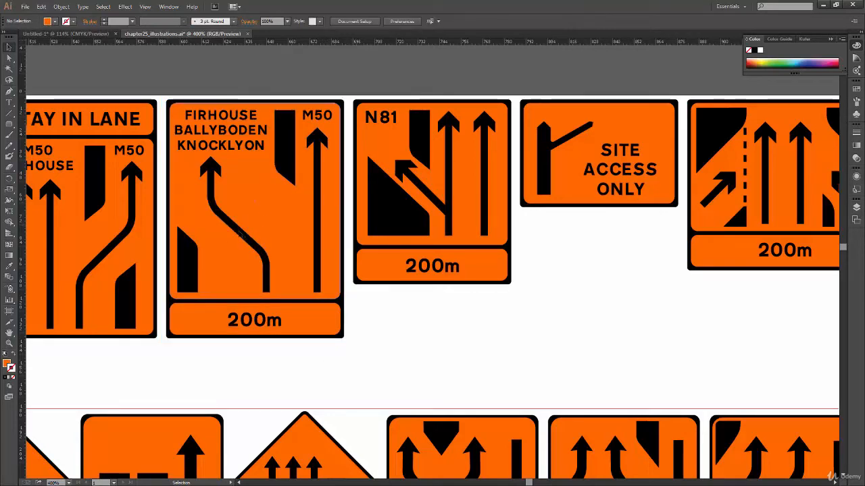
Move the grouped Firhouse sign down behind its neighbours and return it to its original place in the row
left_click_drag(276, 206, 533, 325)
left_click(385, 320)
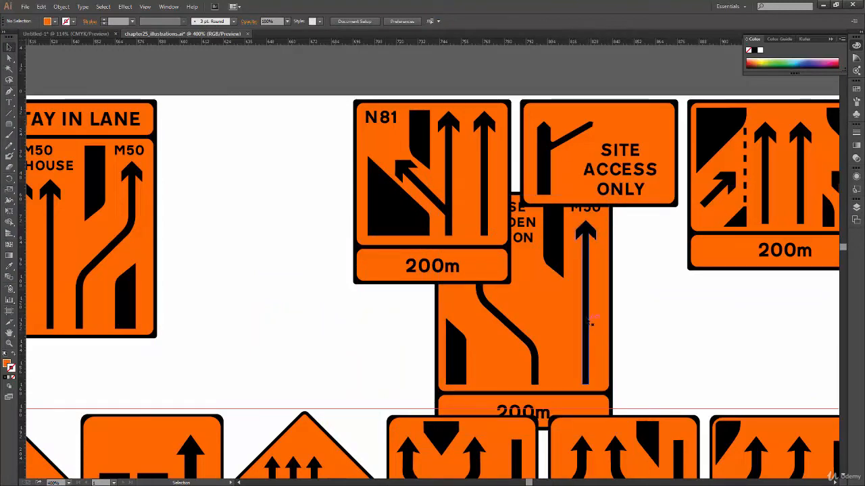
left_click_drag(539, 337, 312, 233)
left_click(390, 79)
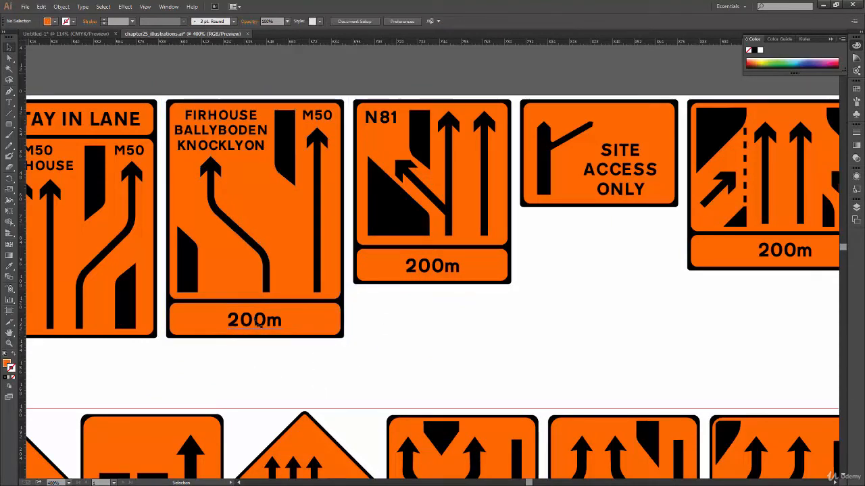
Select the grouped Firhouse sign and look up the Ungroup command without applying it
left_click(300, 325)
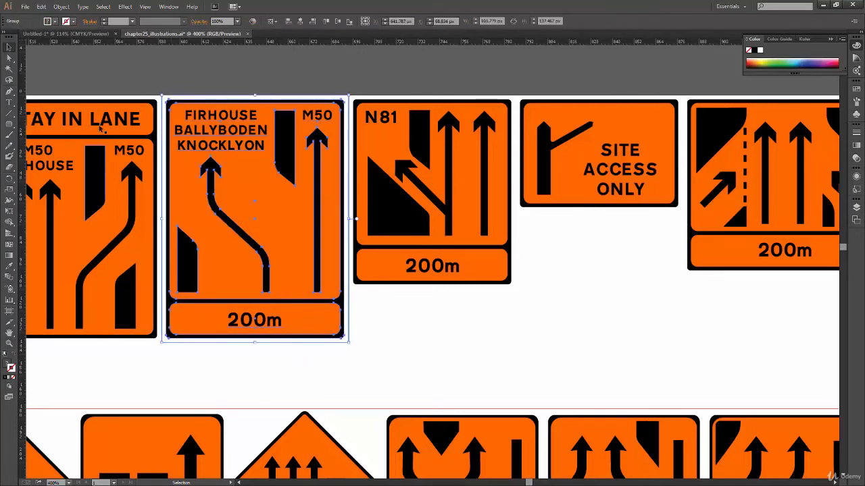
left_click(62, 7)
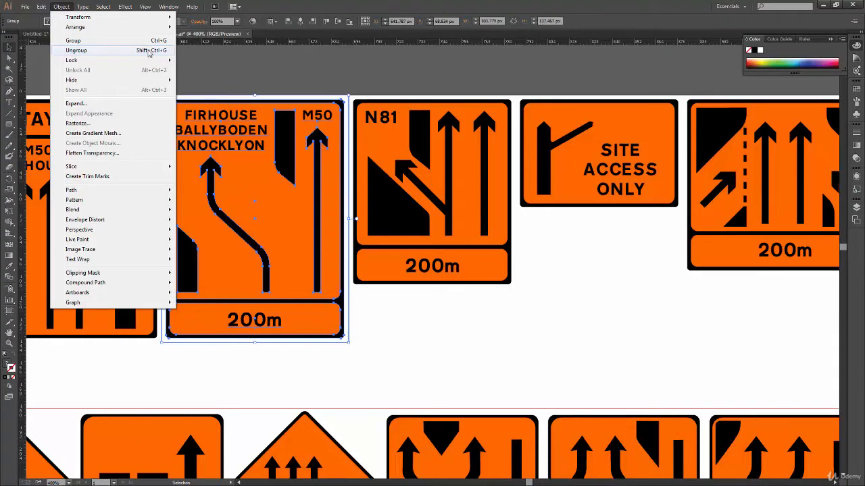
left_click(262, 217)
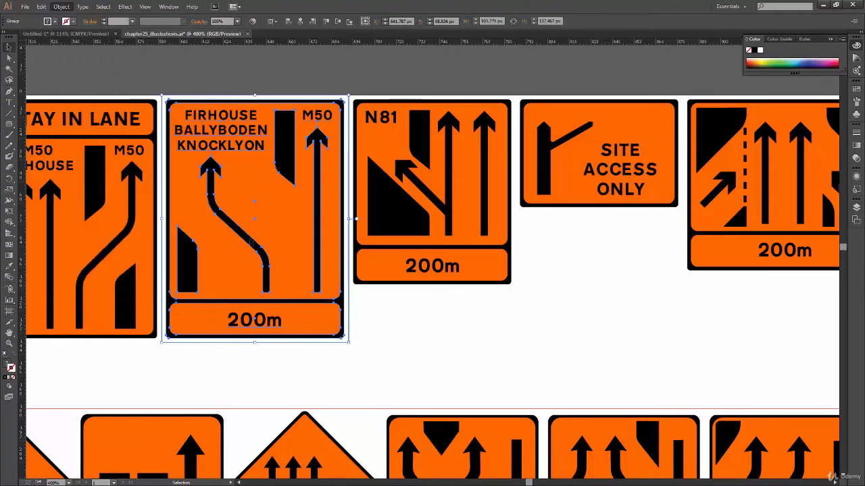
Ungroup the Firhouse sign, clear the selection, and undo the ungrouping
right_click(271, 208)
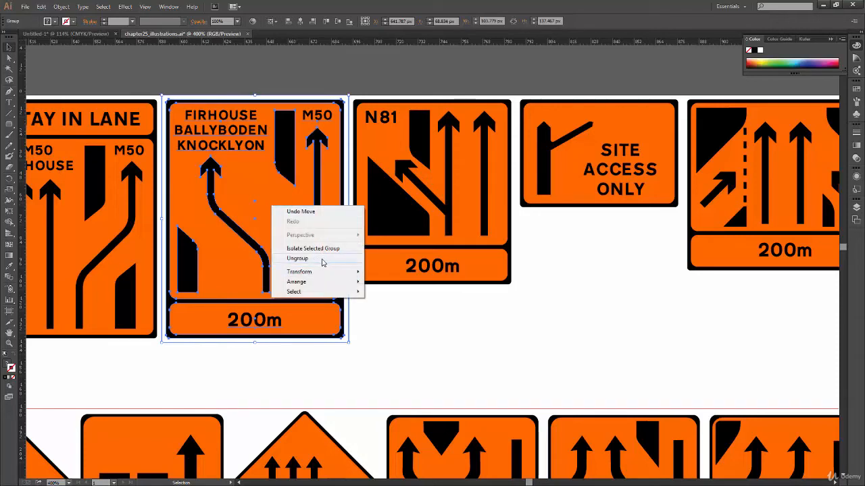
left_click(324, 259)
left_click(283, 357)
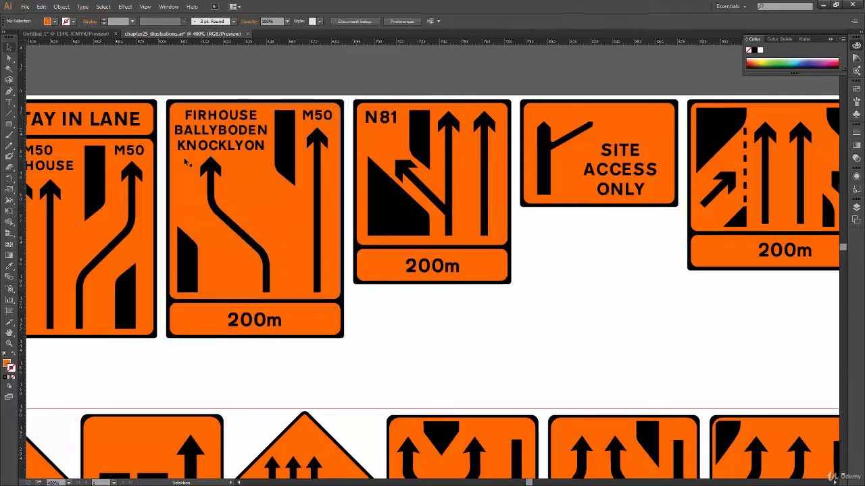
key("ctrl+z")
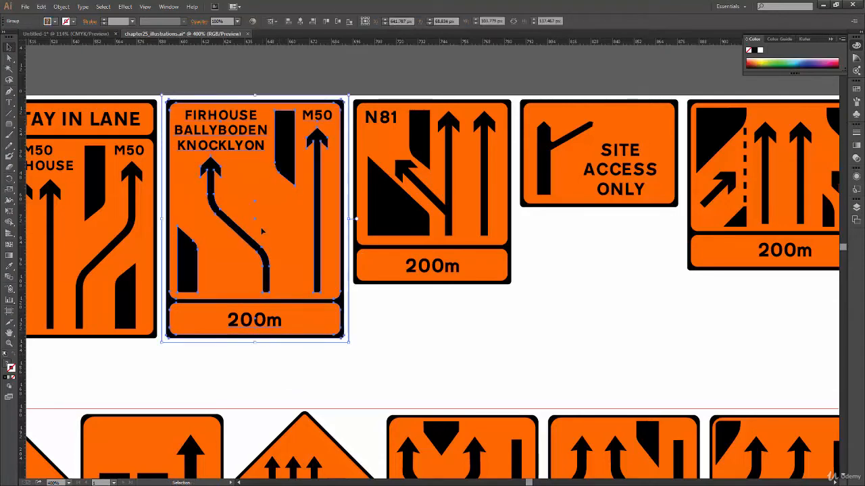
Compare the places where the Ungroup command is offered for the selected Firhouse sign, without choosing it
right_click(263, 229)
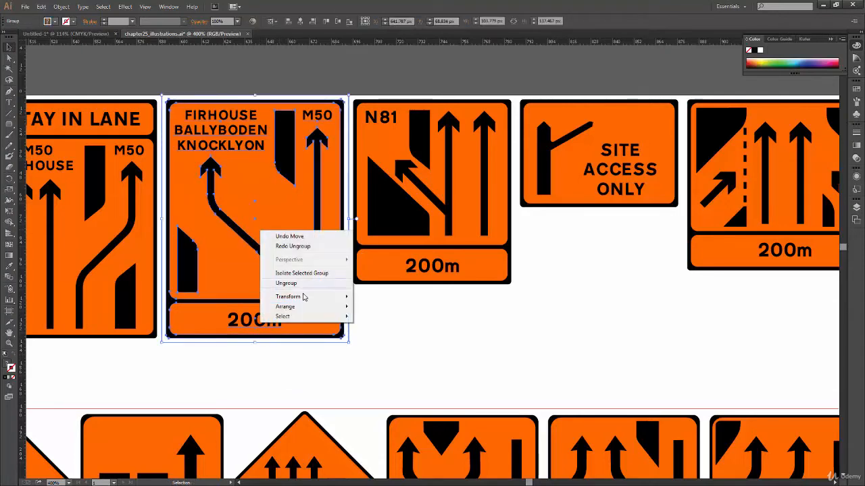
left_click(61, 6)
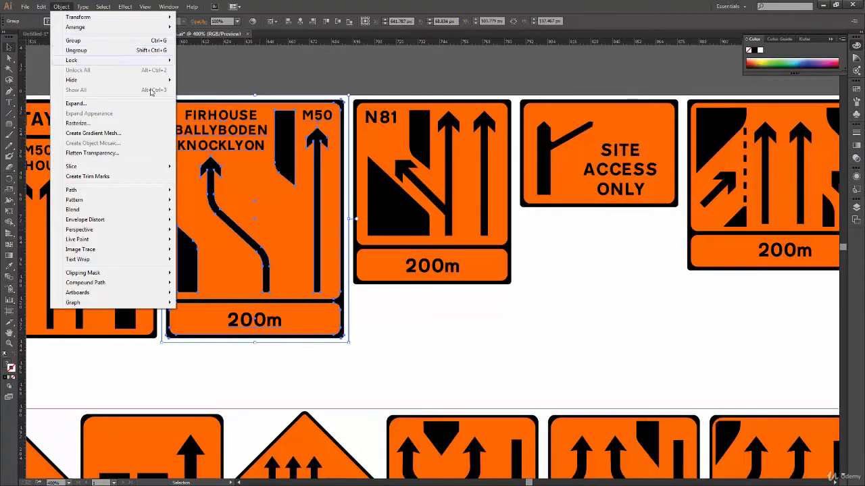
left_click(295, 262)
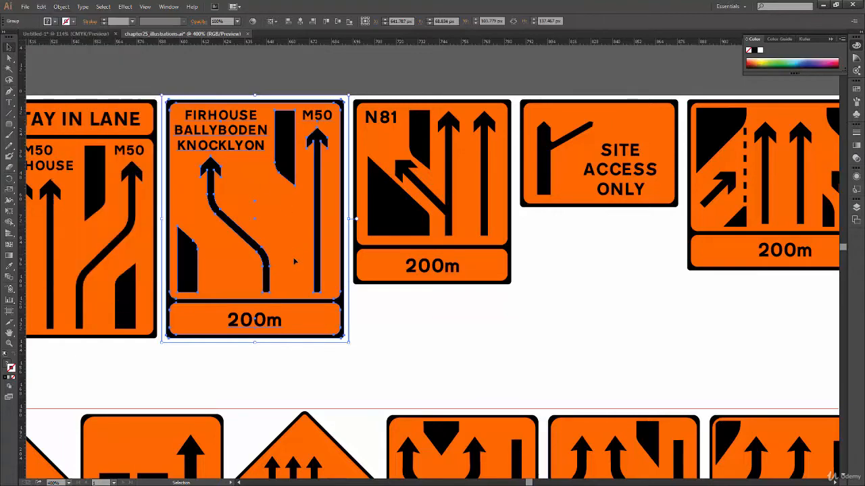
Try moving the orange background panel out of the Firhouse sign, and undo the move
left_click(278, 357)
left_click_drag(289, 149, 297, 192)
key("ctrl+z")
key("ctrl+z")
key("ctrl+z")
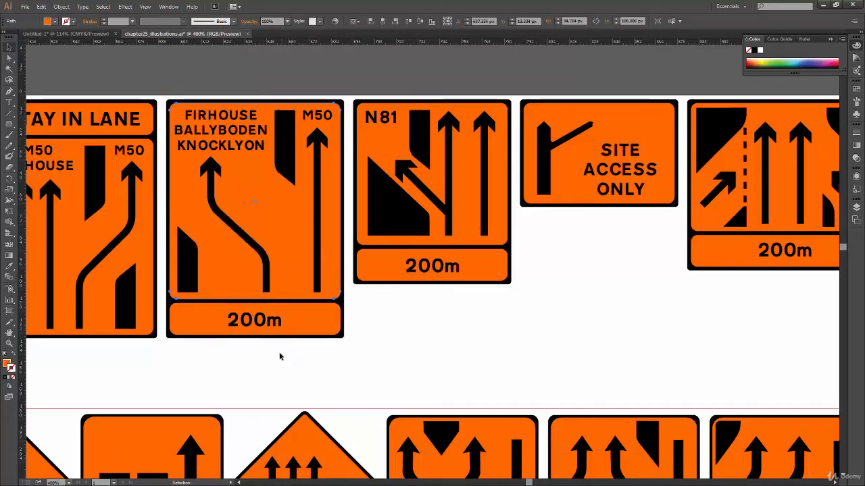
Switch to the Untitled-1 document, group the red circle, orange square and yellow rounded square, and deselect them
left_click(66, 34)
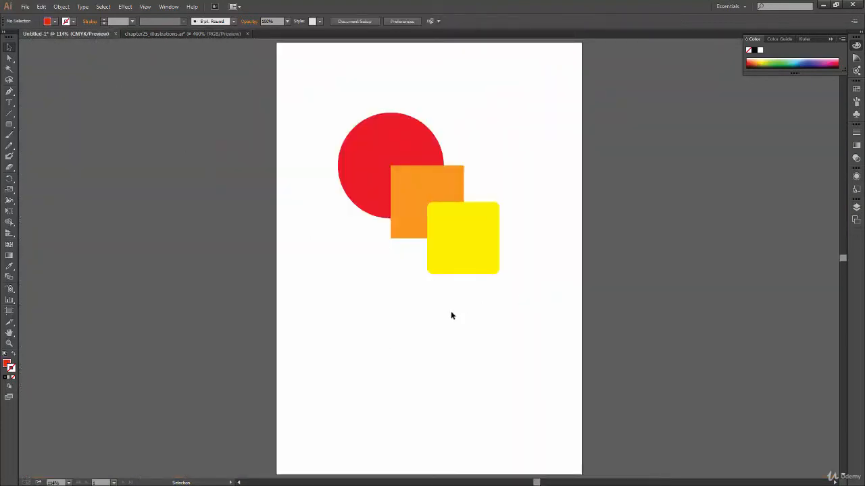
left_click_drag(319, 78, 522, 321)
key("a")
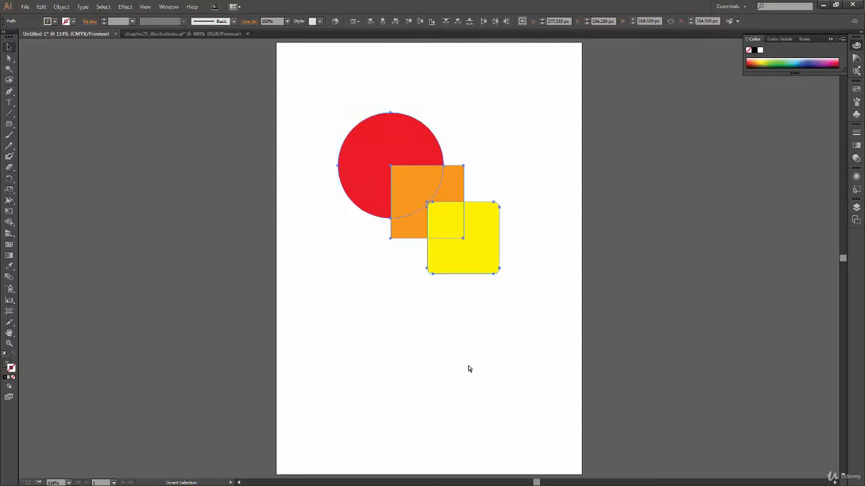
key("v")
left_click(627, 296)
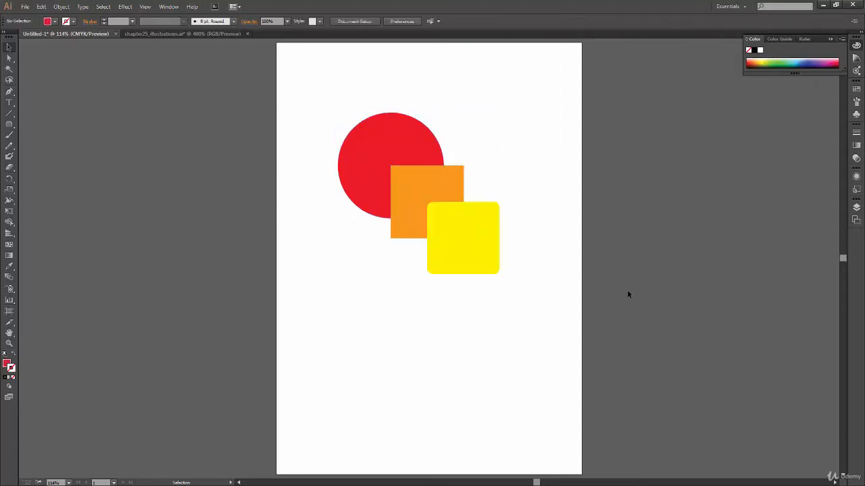
Move the grouped shapes around the artboard, leave them slightly below and left of their starting place, and deselect
left_click(450, 237)
left_click(440, 351)
mouse_move(462, 249)
left_mouse_down()
mouse_move(419, 361)
mouse_move(460, 231)
left_mouse_up()
left_click(381, 218)
left_click_drag(411, 157, 328, 318)
left_click_drag(343, 326, 545, 182)
left_click_drag(539, 217, 426, 234)
left_click(370, 384)
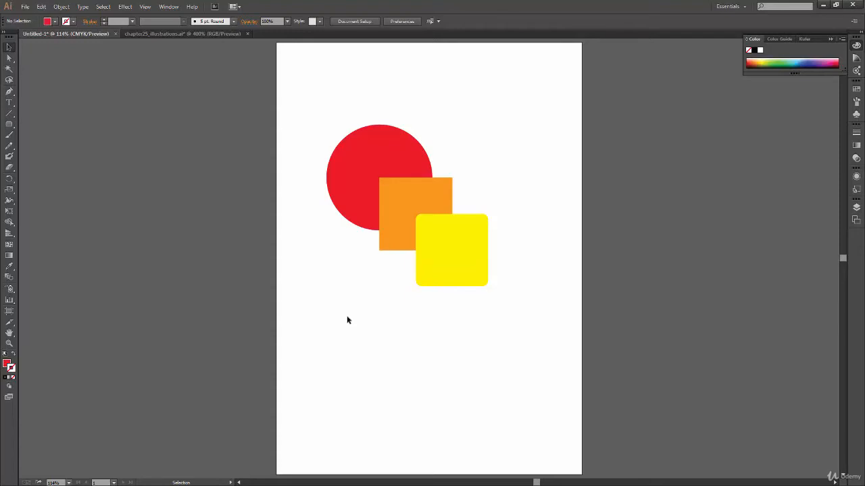
Isolate the group of three shapes and group the orange and yellow squares inside it as a nested group
double_click(427, 228)
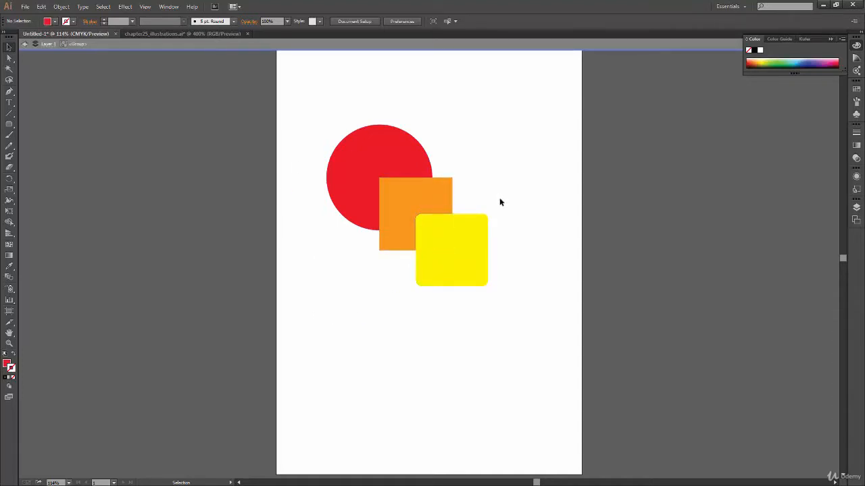
left_click_drag(519, 158, 440, 228)
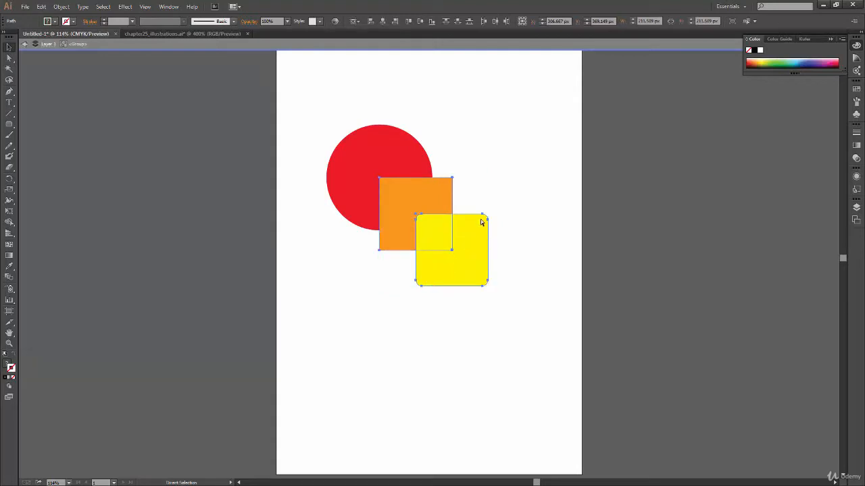
key("ctrl+g")
left_click(523, 222)
left_click(463, 261)
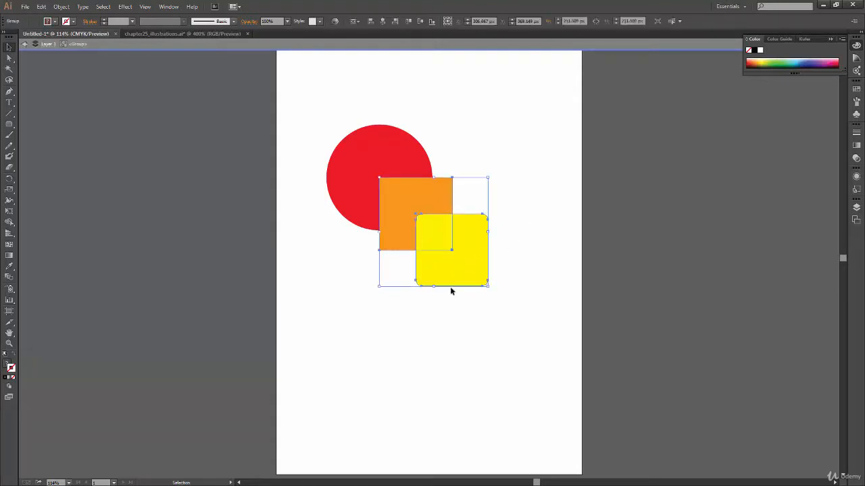
Isolate the nested group and stack the orange square directly above the yellow one, to the right of the circle
double_click(465, 273)
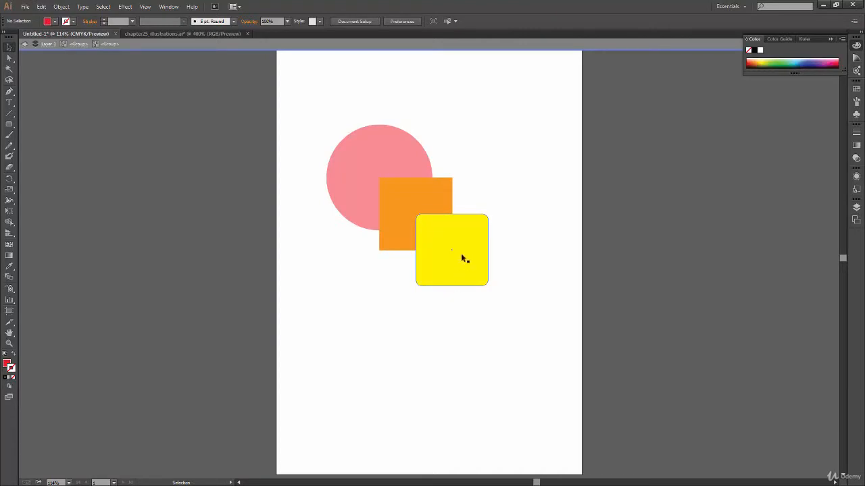
left_click_drag(464, 258, 488, 291)
left_click_drag(440, 200, 493, 188)
left_click_drag(472, 289, 463, 267)
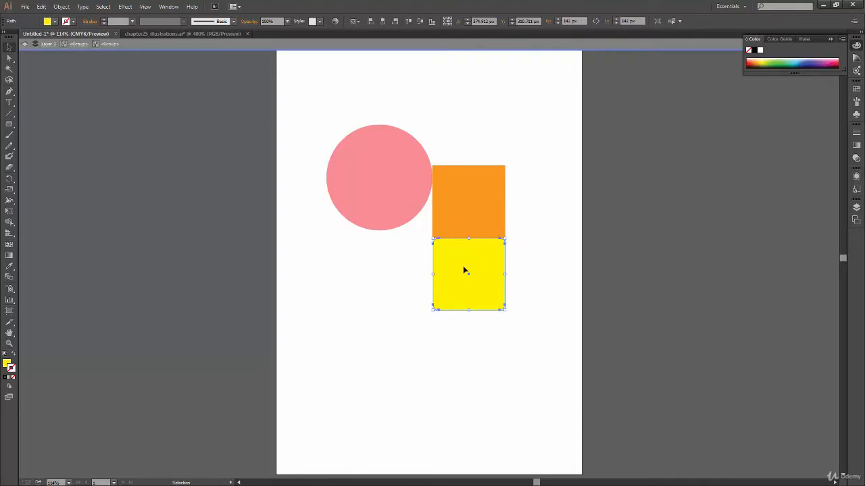
Return to the parent group, move the nested pair of squares centred beneath the red circle, and exit isolation mode
left_click(77, 44)
left_click_drag(479, 223, 405, 286)
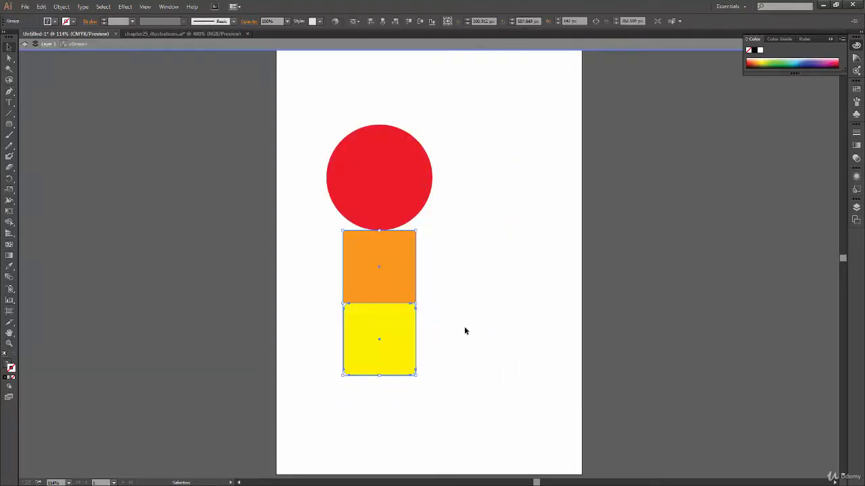
left_click(465, 330)
left_click(47, 45)
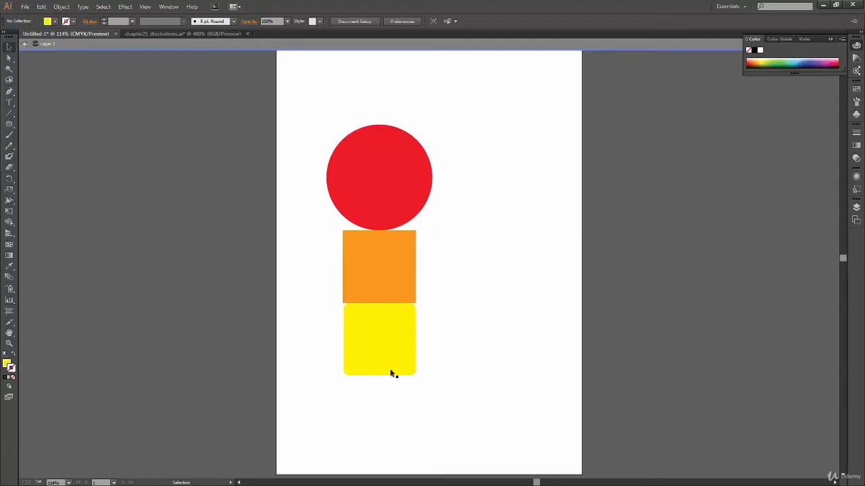
double_click(326, 306)
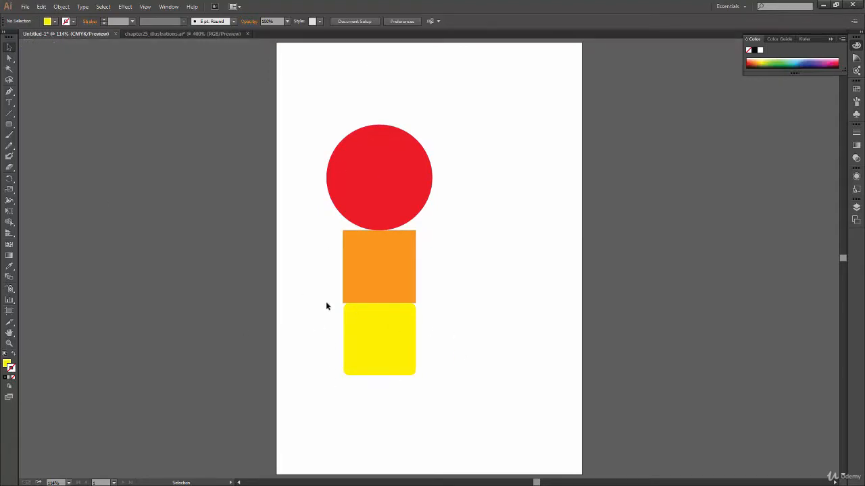
Show the rulers, fit the artboard in the window, and add two horizontal guides above the red circle
key("ctrl+r")
key("ctrl+0")
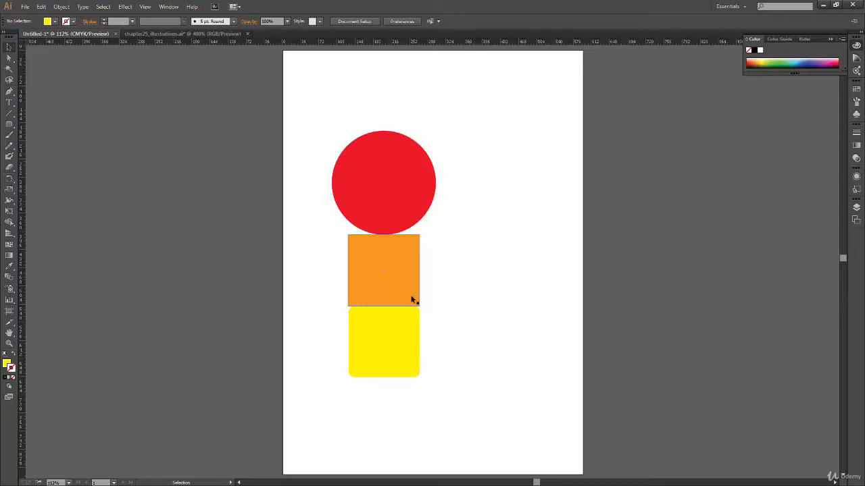
left_click_drag(314, 42, 327, 102)
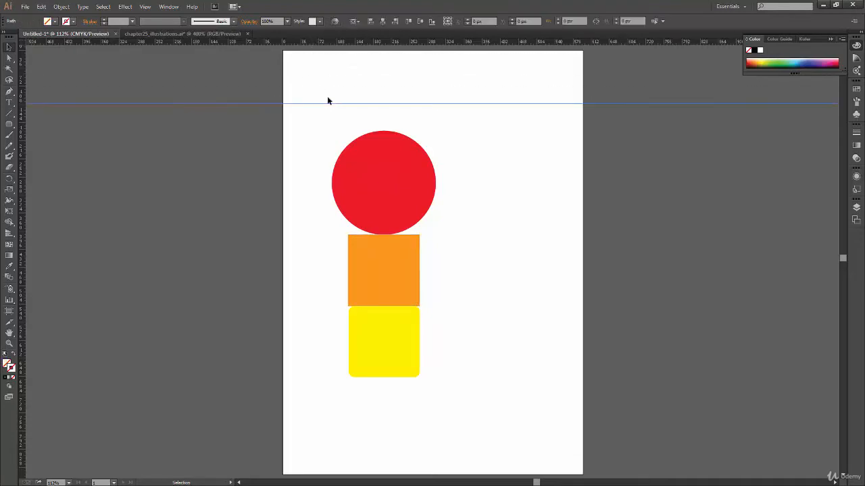
left_click_drag(284, 44, 269, 124)
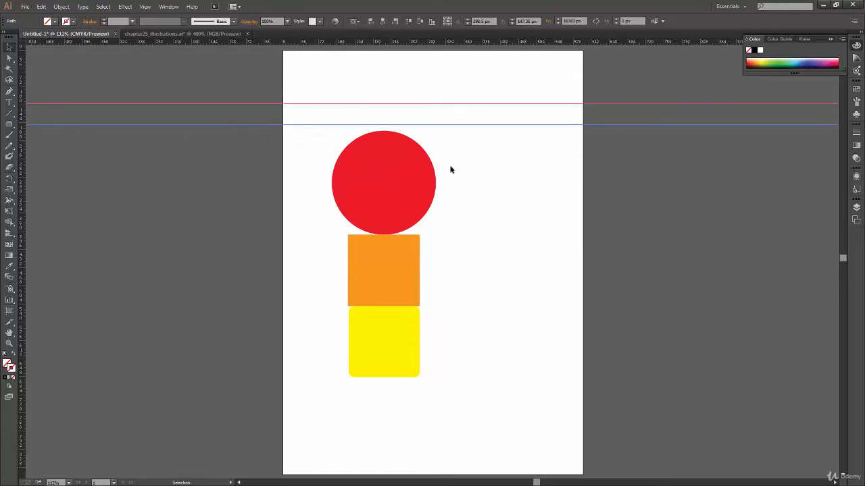
View the guide between the sign rows in chapter25_illustrations.ai, and return to Untitled-1 with nothing selected
mouse_move(231, 35)
left_mouse_down()
mouse_move(263, 264)
mouse_move(220, 176)
mouse_move(207, 71)
mouse_move(216, 58)
mouse_move(230, 94)
mouse_move(228, 38)
left_mouse_up()
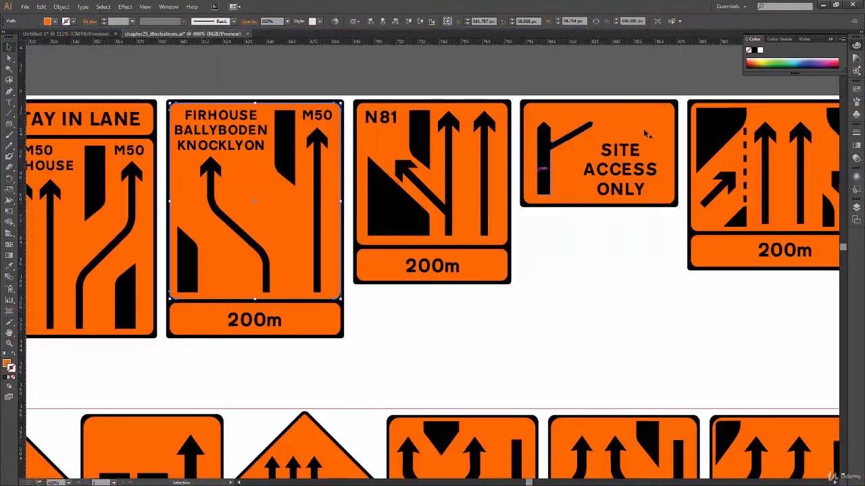
left_click(66, 33)
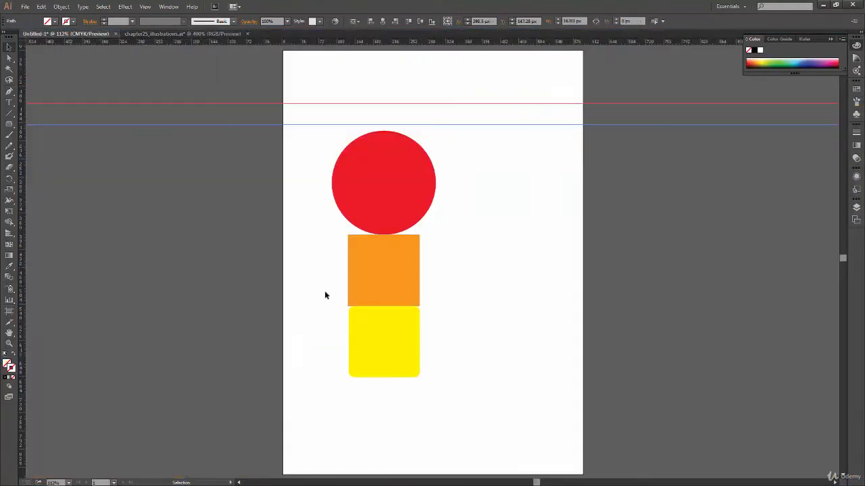
left_click(512, 215)
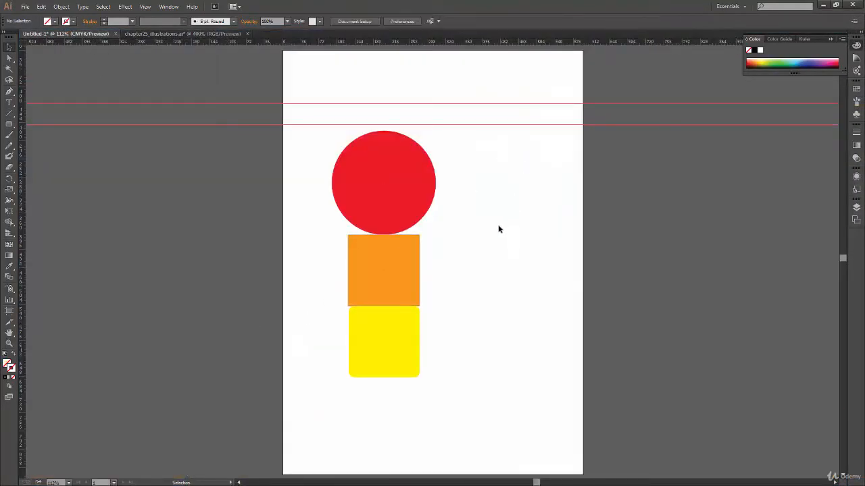
Move the upper horizontal guide farther above the red circle and deselect it
left_click_drag(635, 125, 636, 88)
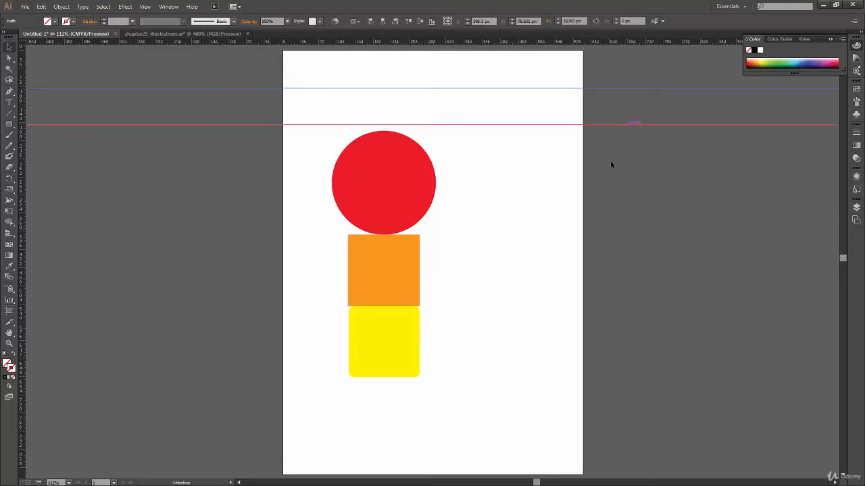
left_click(619, 208)
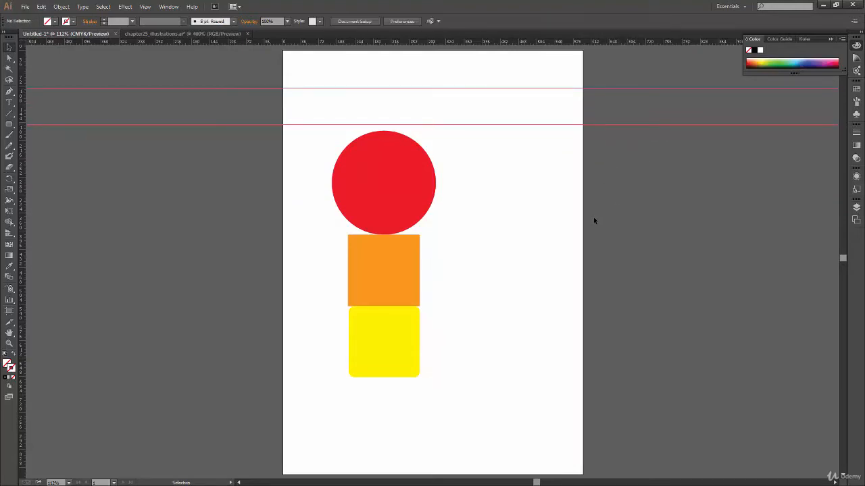
Group the stacked shapes together with both horizontal guides, and move the resulting group down and to the right
left_click(406, 170)
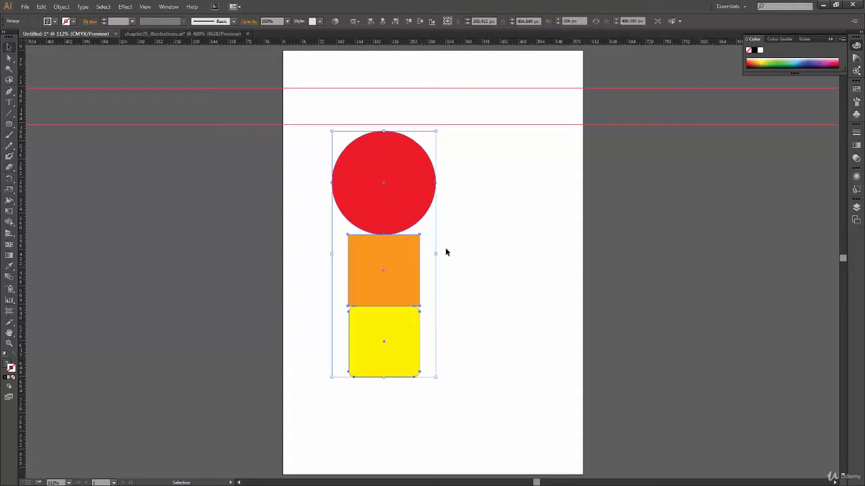
key("ctrl")
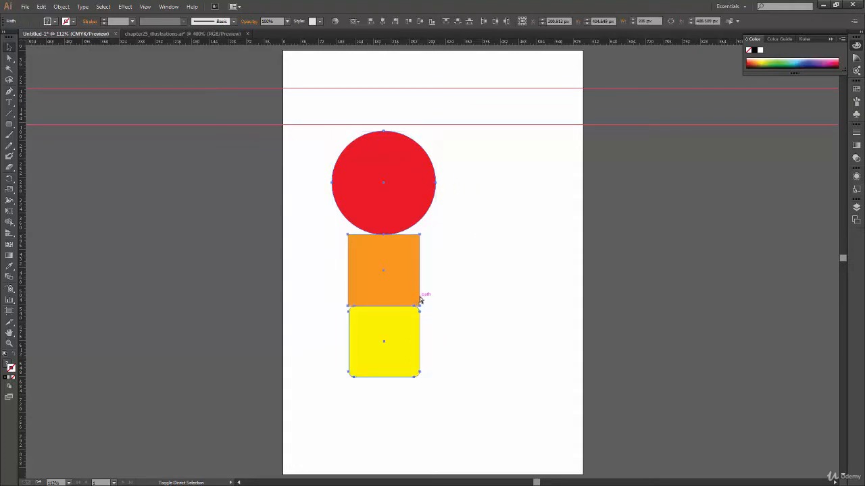
left_click(509, 167)
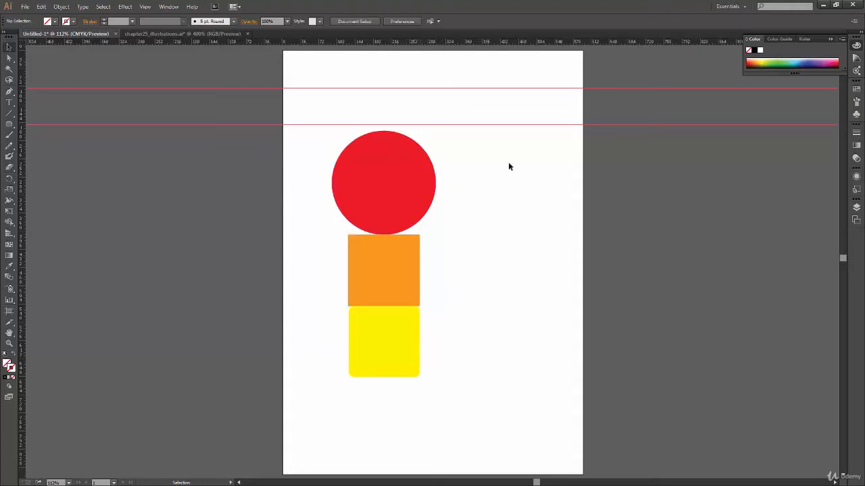
left_click_drag(537, 152, 551, 393)
left_click_drag(508, 425, 319, 75)
key("a")
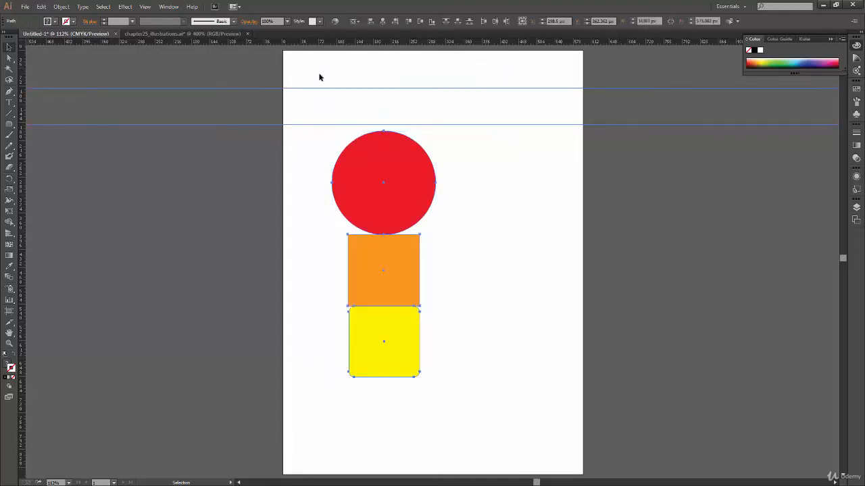
key("v")
left_click(485, 260)
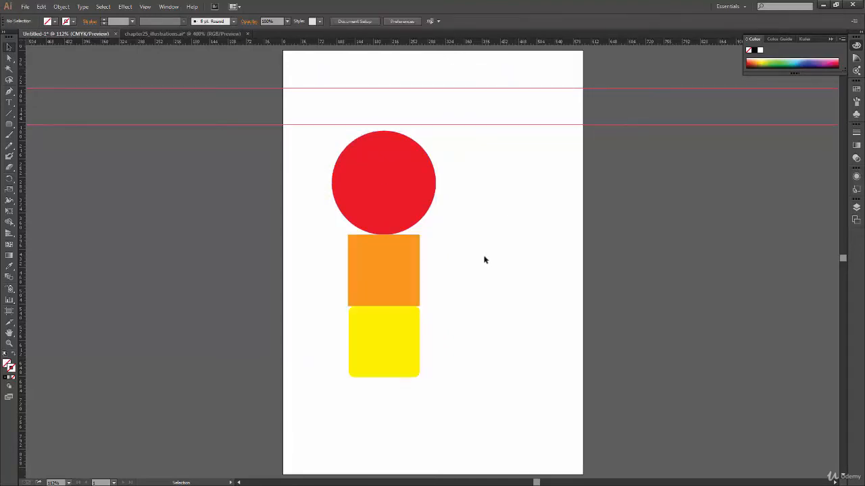
left_click_drag(406, 204, 431, 227)
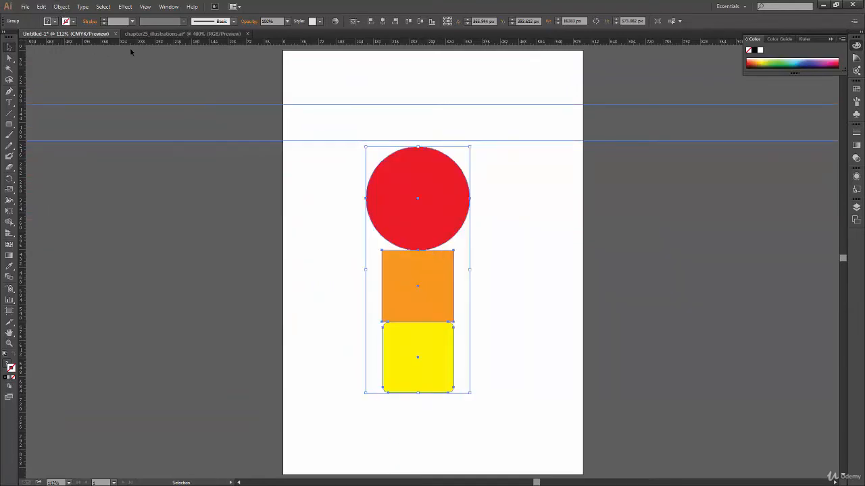
Move the group of stacked shapes and guides up toward the artboard's upper edge and deselect it
left_click(145, 6)
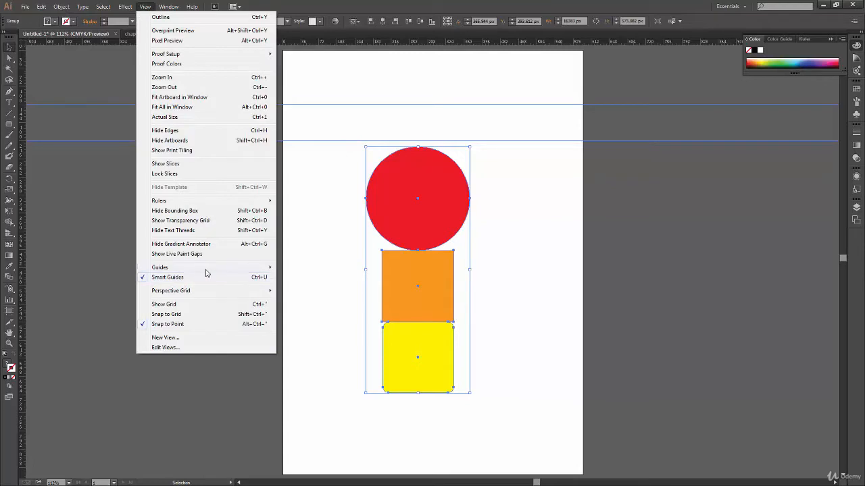
mouse_move(206, 269)
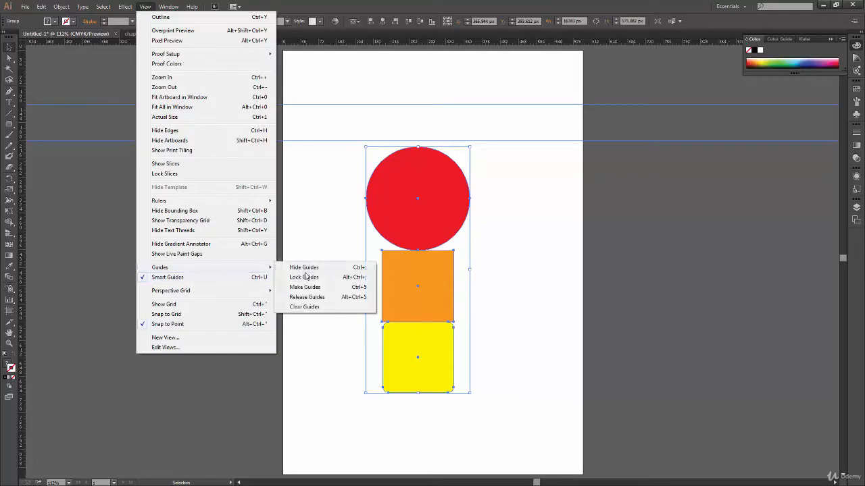
left_click(304, 377)
left_click_drag(431, 230, 425, 213)
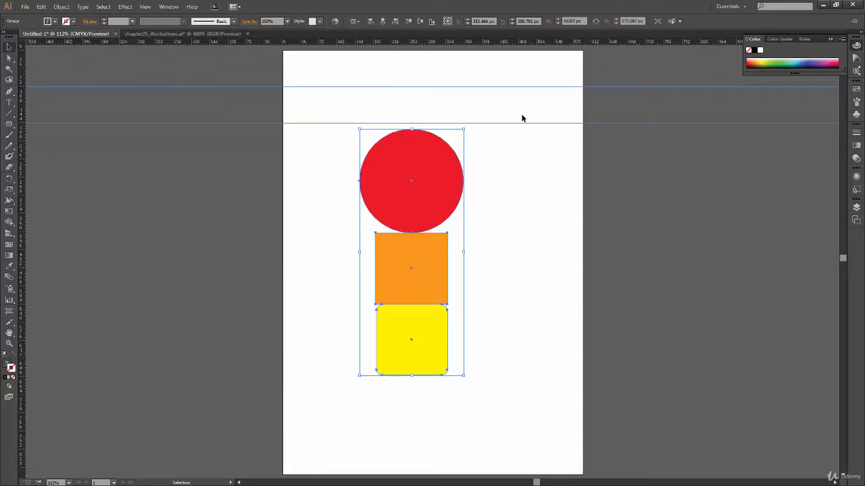
left_click(508, 224)
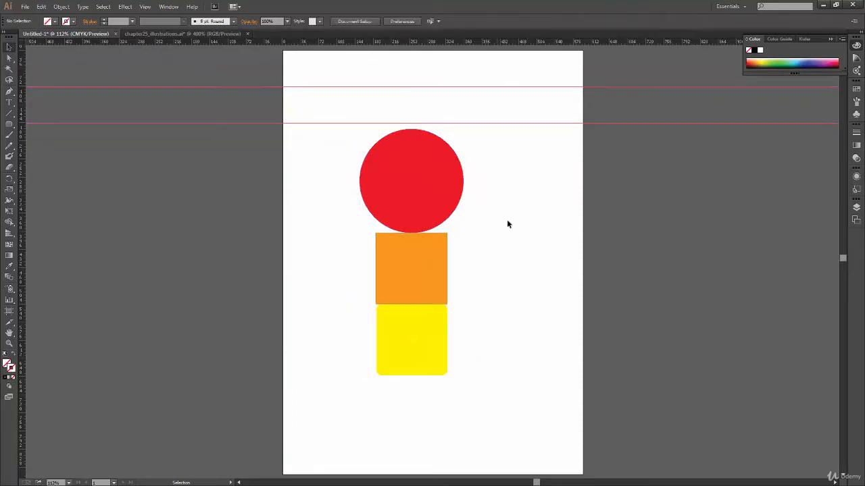
mouse_move(421, 182)
left_mouse_down()
mouse_move(449, 199)
mouse_move(375, 185)
mouse_move(405, 184)
mouse_move(421, 169)
left_mouse_up()
left_click(514, 196)
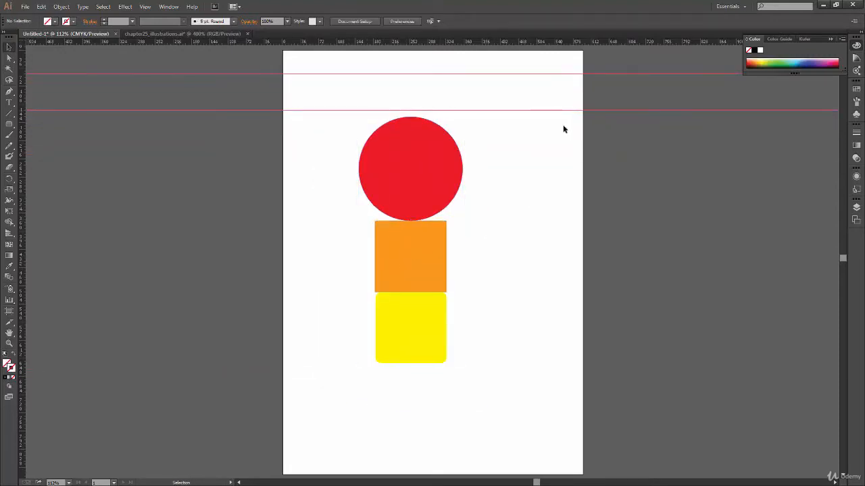
Select the circle and both squares without the guides, and move them down away from the lower guide
key("a")
left_click_drag(517, 145, 331, 394)
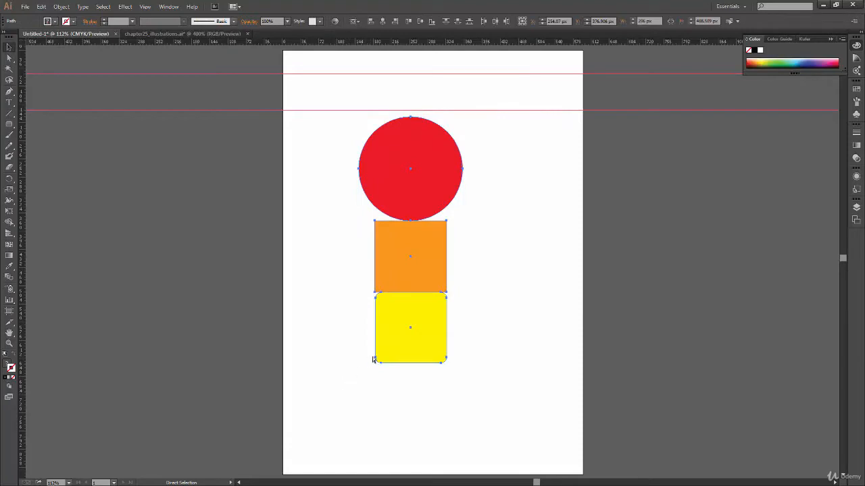
key("v")
left_click_drag(416, 181, 452, 197)
left_click_drag(475, 225, 449, 251)
left_click(471, 234)
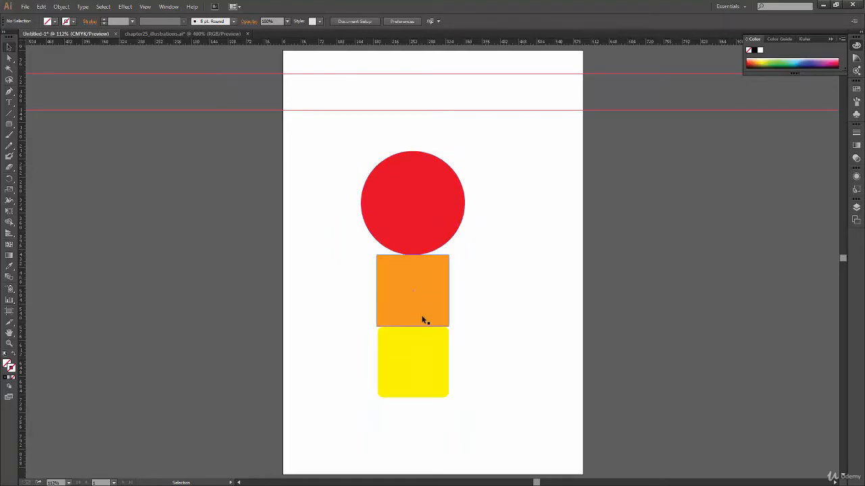
Hide the group of stacked shapes and try to select it across the empty artboard area
left_click(436, 234)
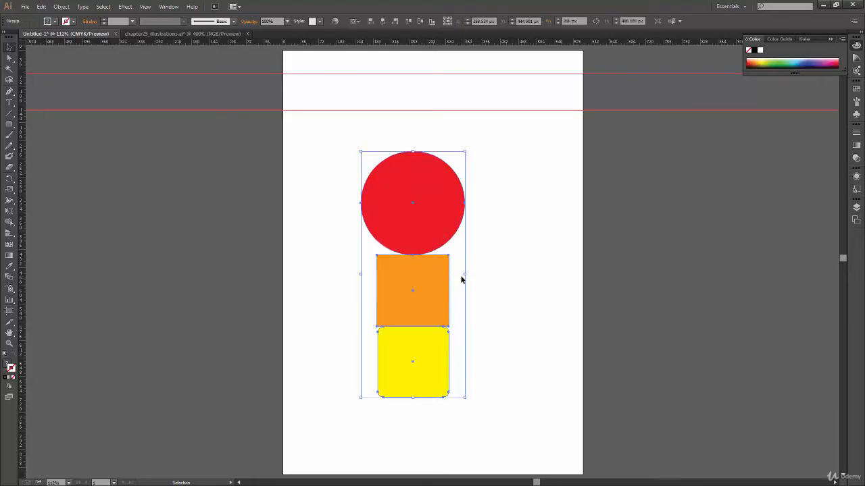
left_click(62, 8)
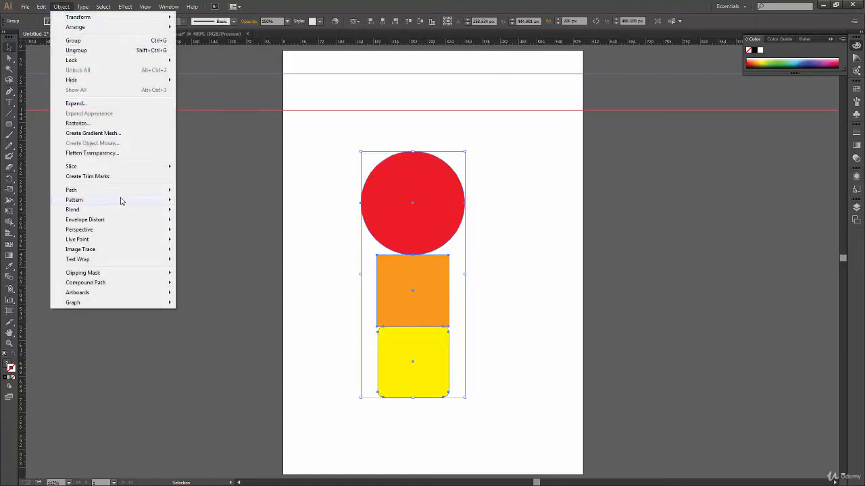
mouse_move(100, 83)
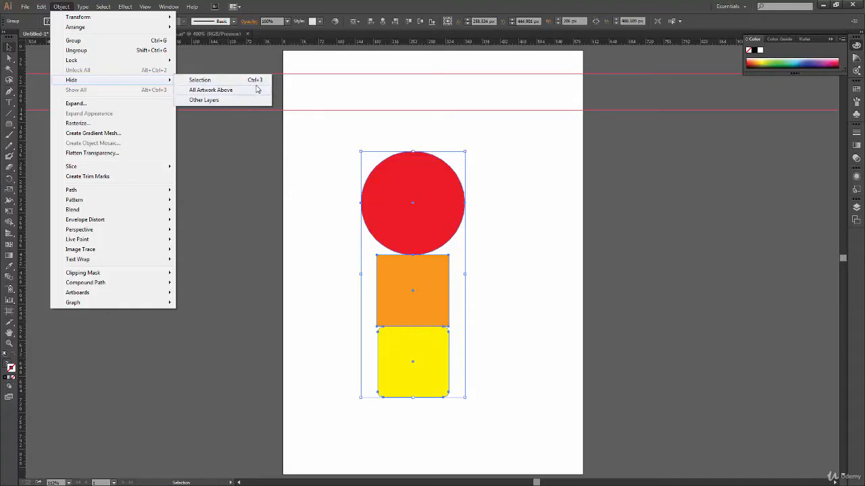
left_click(197, 81)
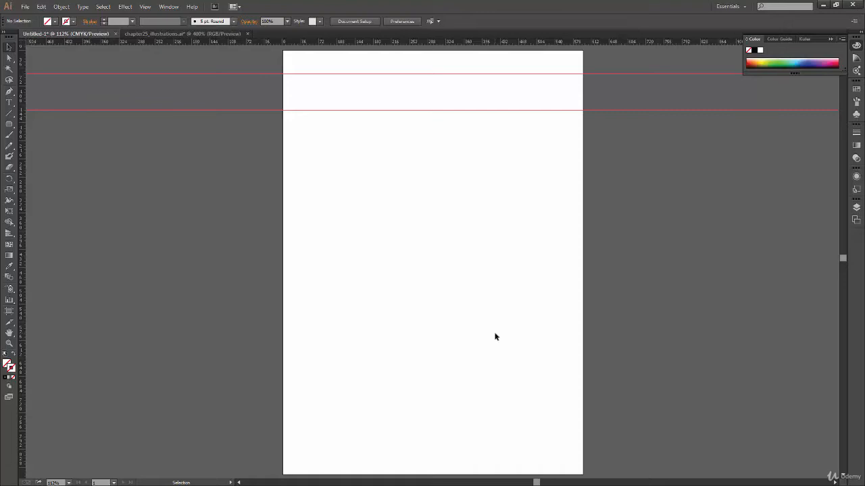
left_click_drag(488, 154, 349, 373)
left_click_drag(545, 220, 319, 409)
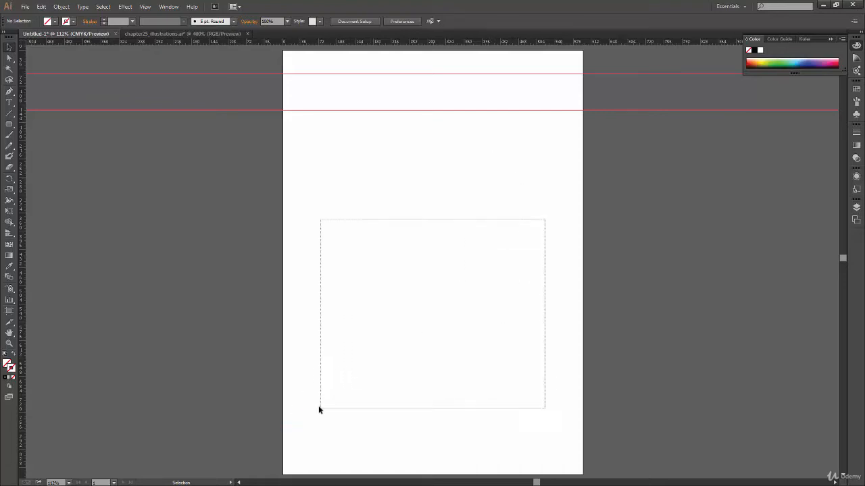
left_click_drag(548, 218, 321, 381)
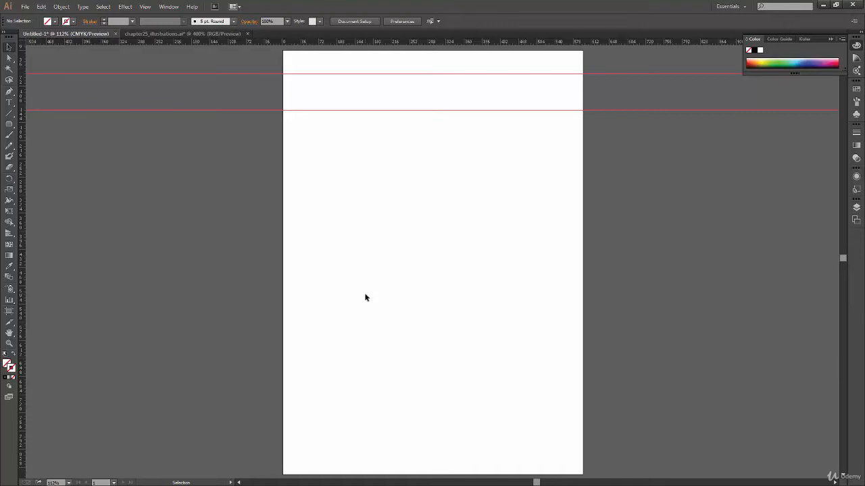
Show all hidden artwork on the artboard again
left_click(61, 7)
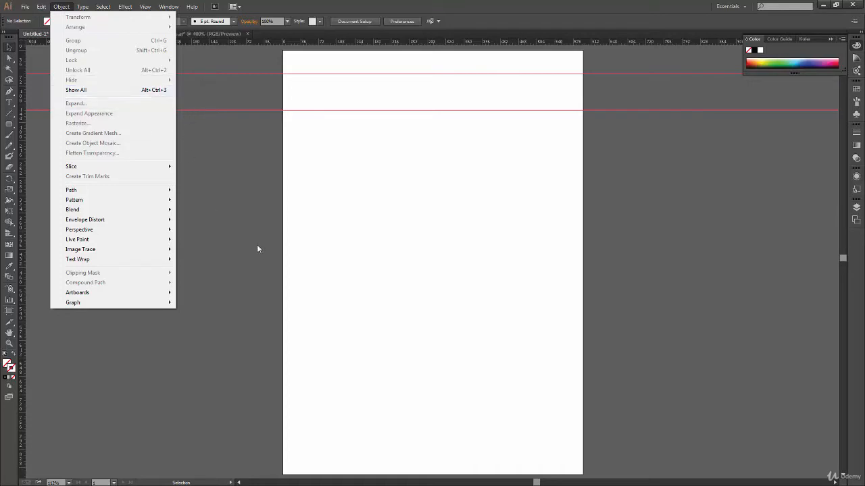
left_click(261, 265)
key("a")
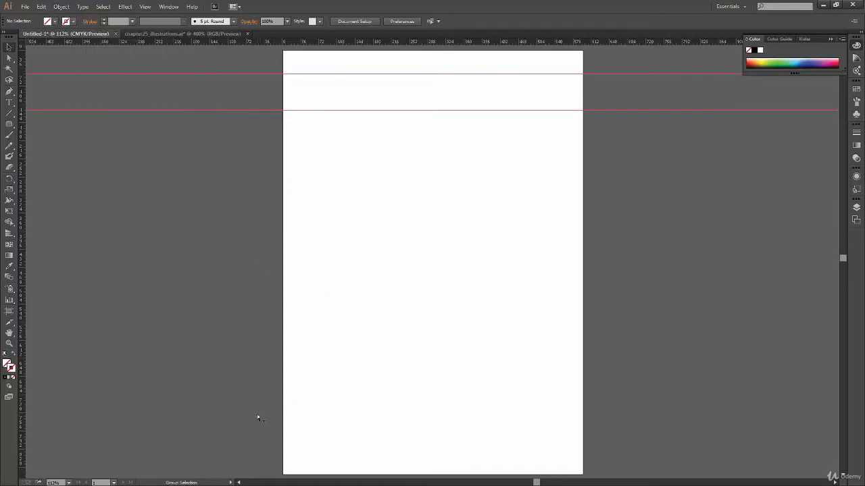
key("ctrl+alt+3")
key("v")
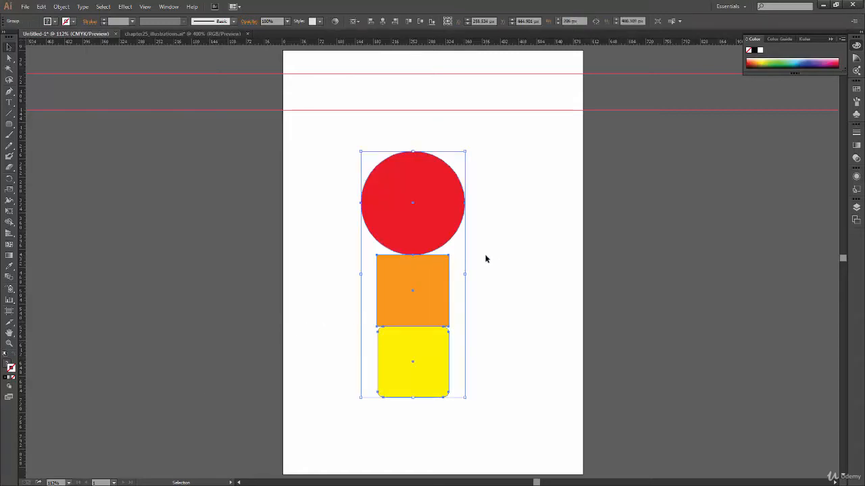
Shift the group of stacked shapes to the left and place a duplicate of it on its right side
key("a")
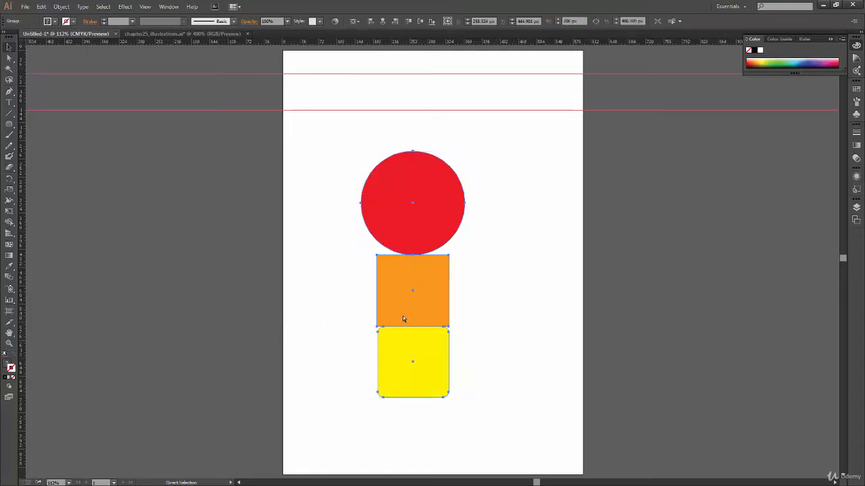
key("v")
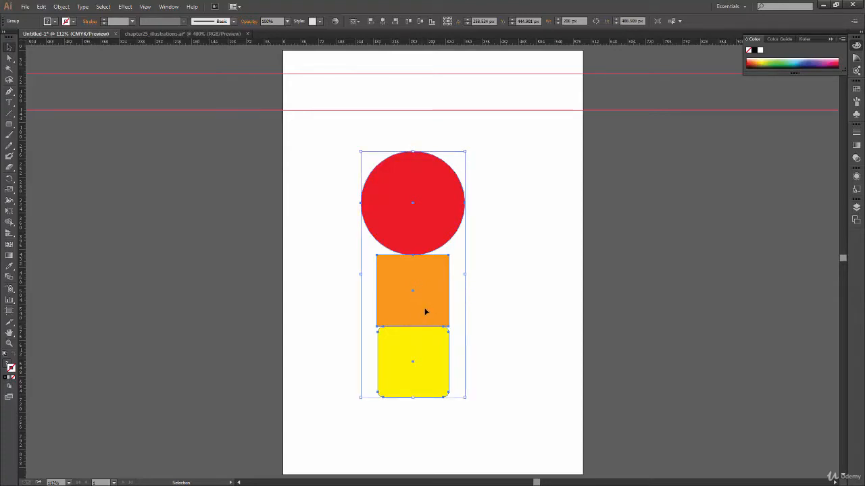
left_click_drag(425, 311, 484, 310)
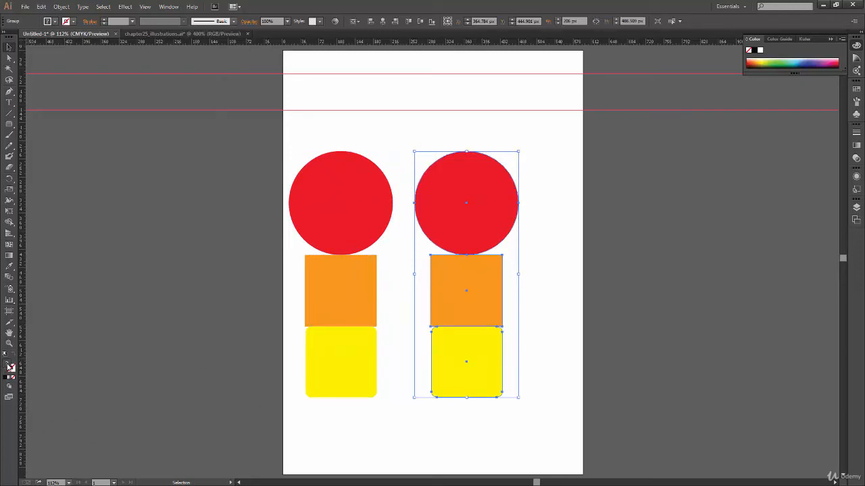
Fill the duplicate group with blue 0080ff and move it left until its circle touches the red circle
double_click(11, 365)
left_click_drag(219, 199, 221, 212)
left_click_drag(200, 182, 206, 167)
left_click(294, 173)
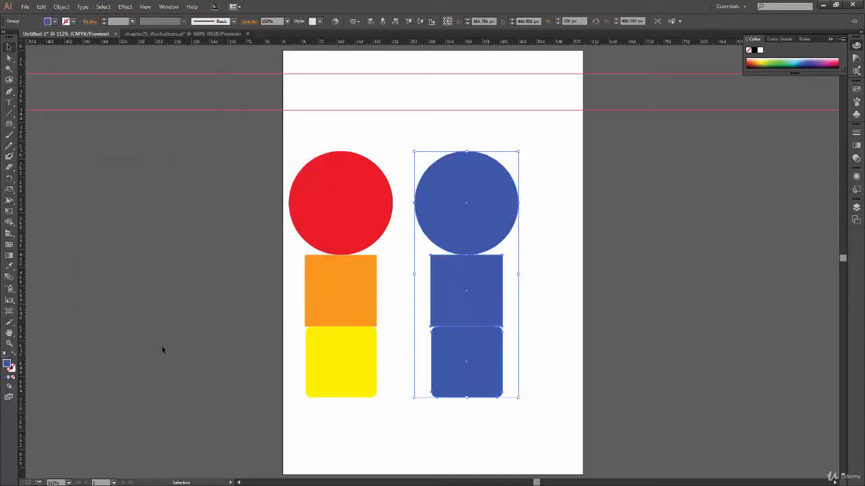
double_click(10, 365)
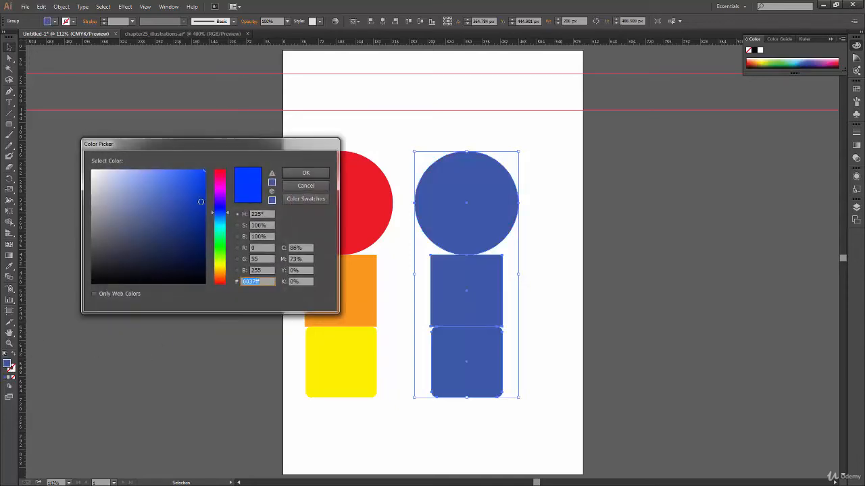
left_click(222, 218)
left_click(302, 173)
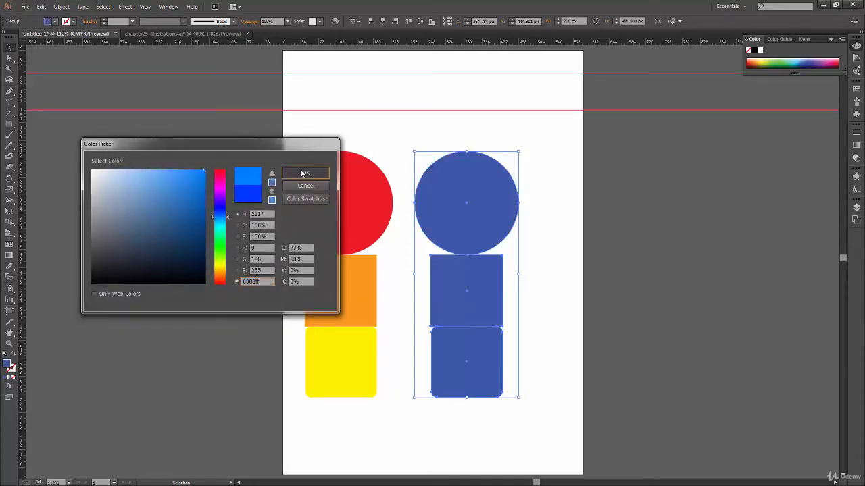
left_click(545, 260)
left_click_drag(482, 309, 462, 311)
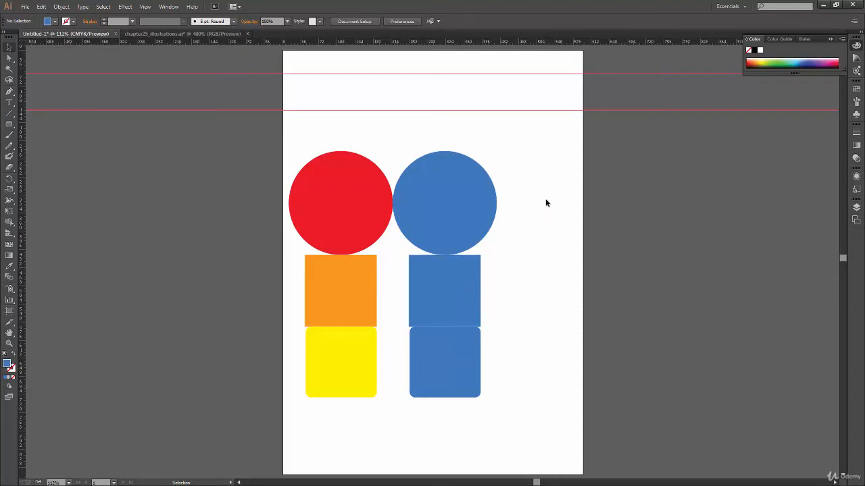
Hide both the multicolored and the blue group, and show them again
left_click_drag(566, 150, 285, 376)
key("a")
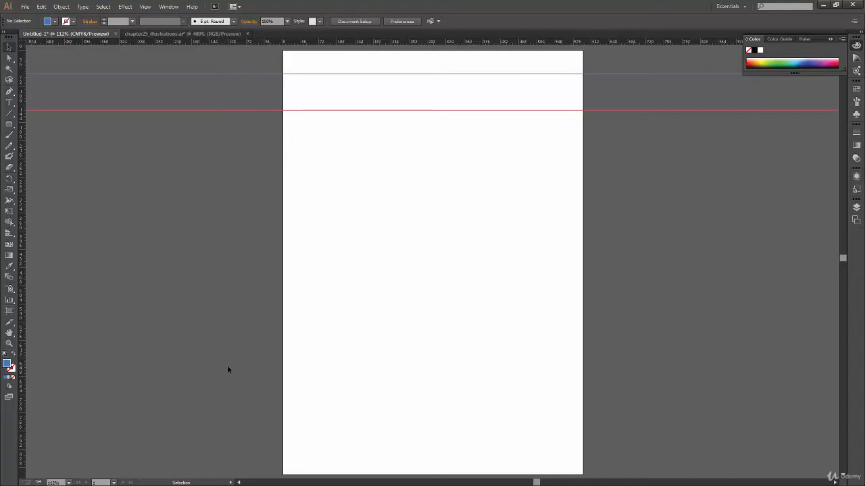
key("ctrl+alt")
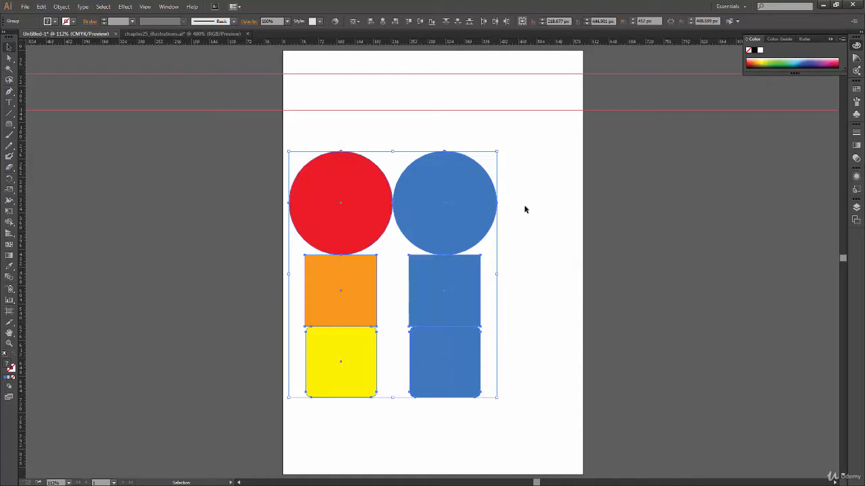
Delete both horizontal guides together with the blue group, and undo the deletion
left_click_drag(538, 151, 454, 70)
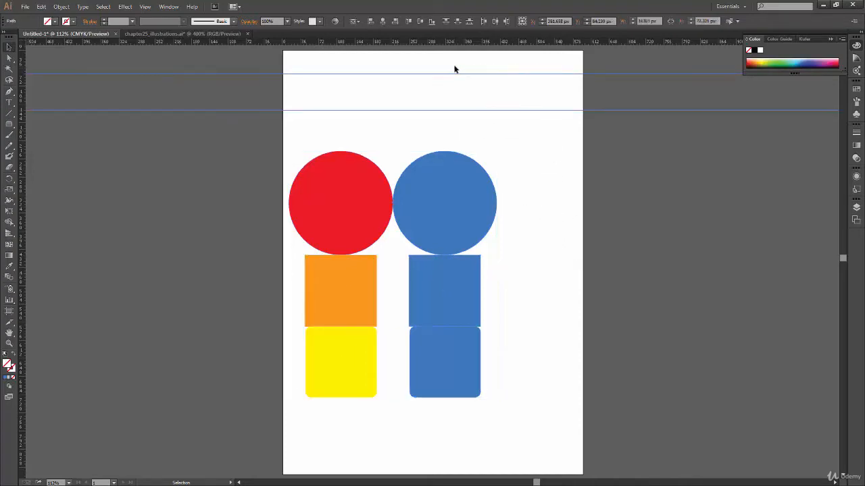
left_click(510, 83)
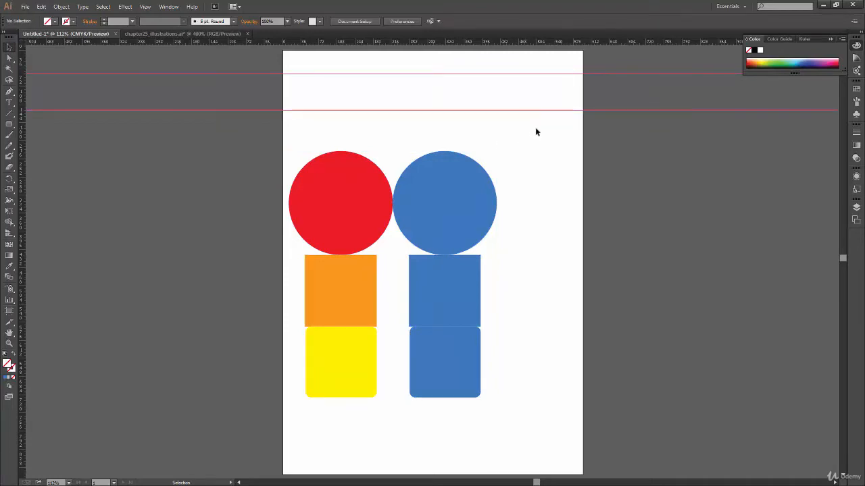
left_click_drag(533, 161, 450, 68)
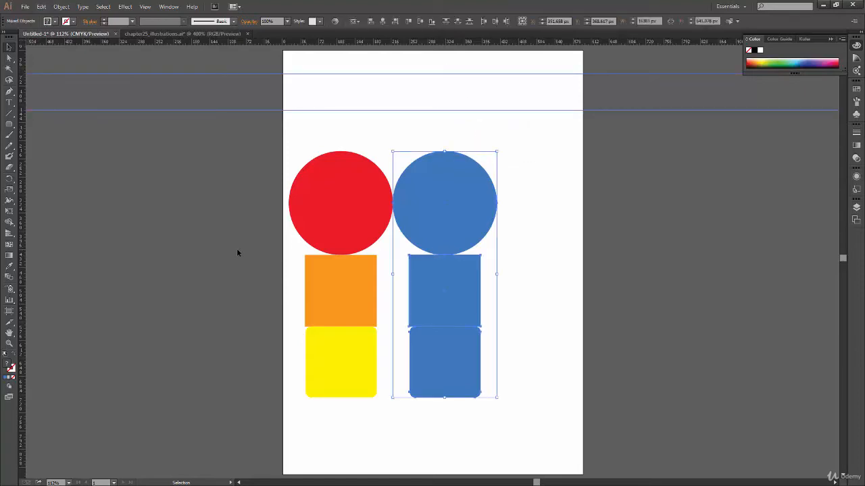
key("Delete")
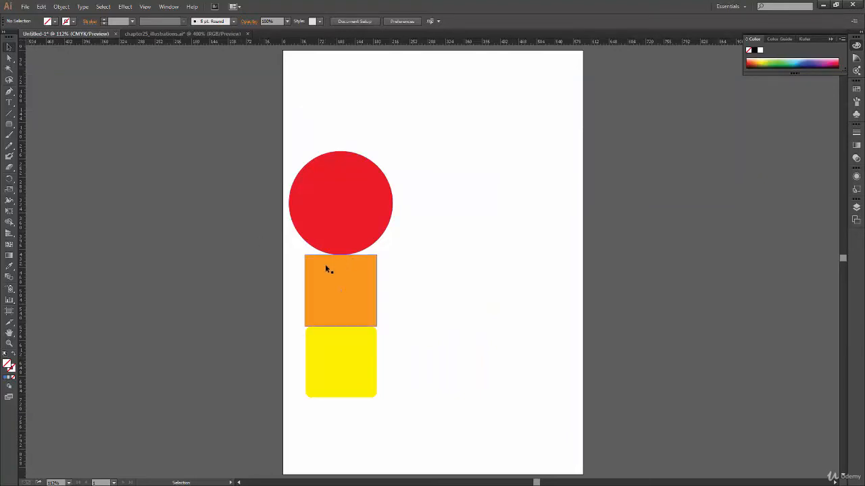
key("a")
key("ctrl+z")
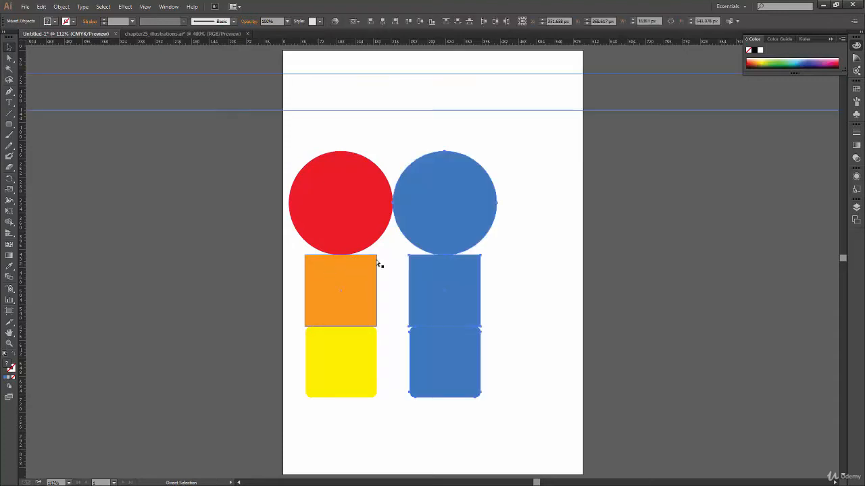
Examine the guide commands and the options for hiding objects with a guide selected, and clear the selection
left_click(543, 200)
left_click_drag(494, 78, 498, 61)
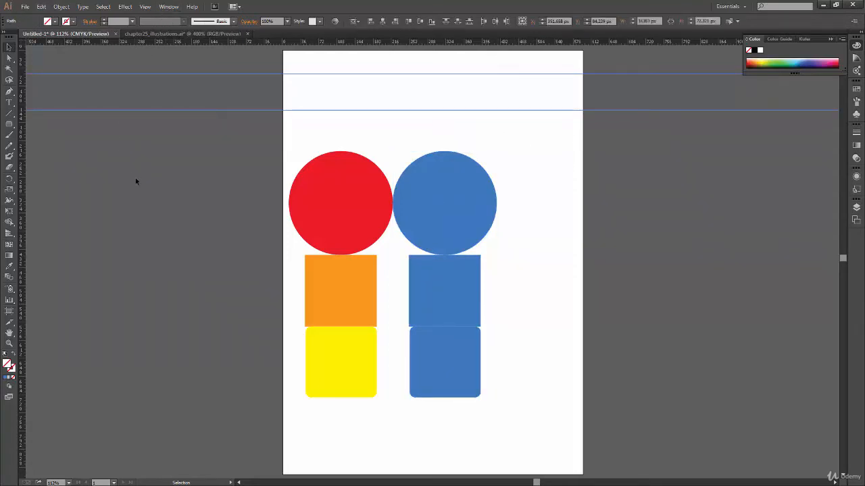
left_click(144, 6)
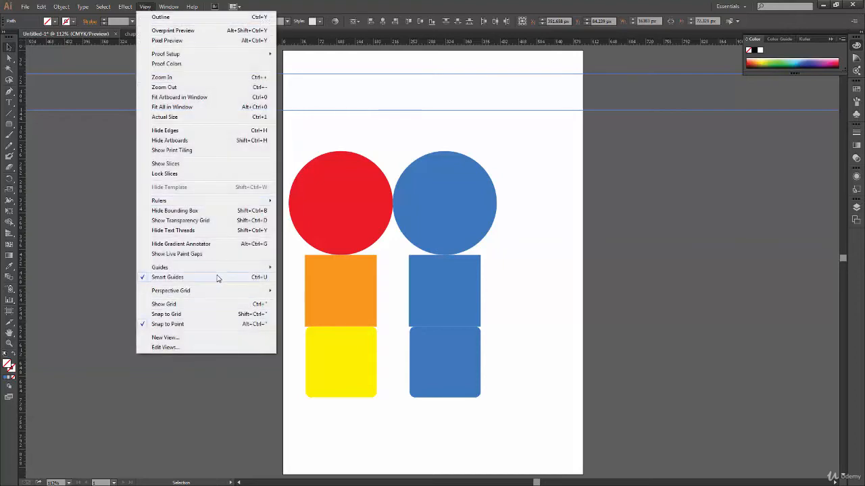
mouse_move(224, 267)
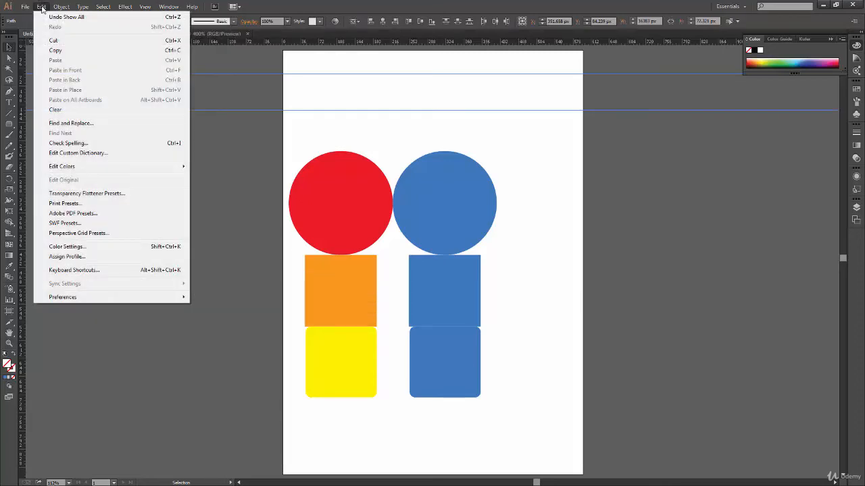
mouse_move(54, 8)
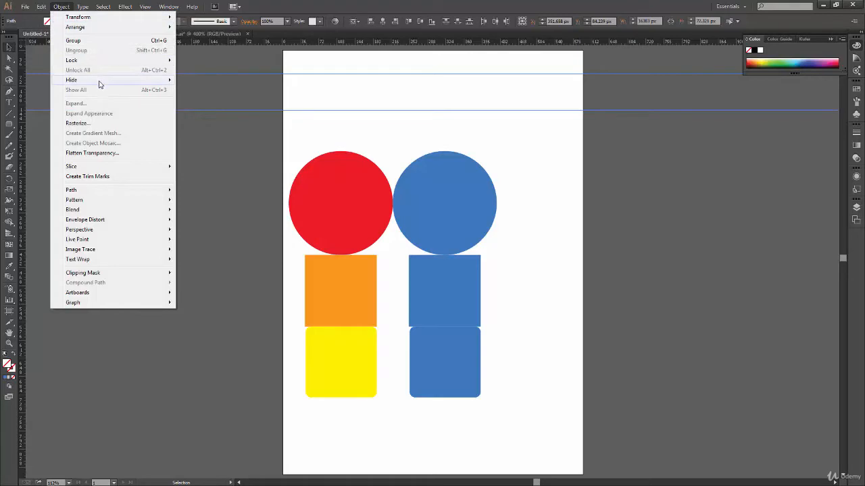
mouse_move(103, 85)
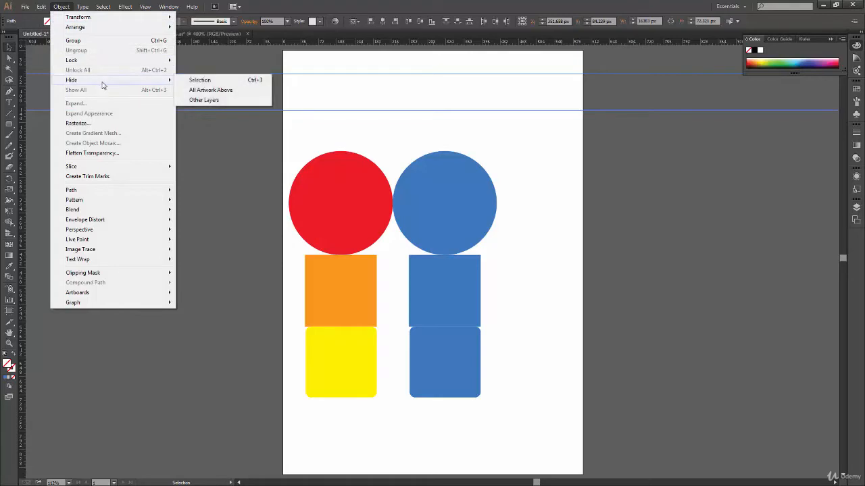
left_click(525, 177)
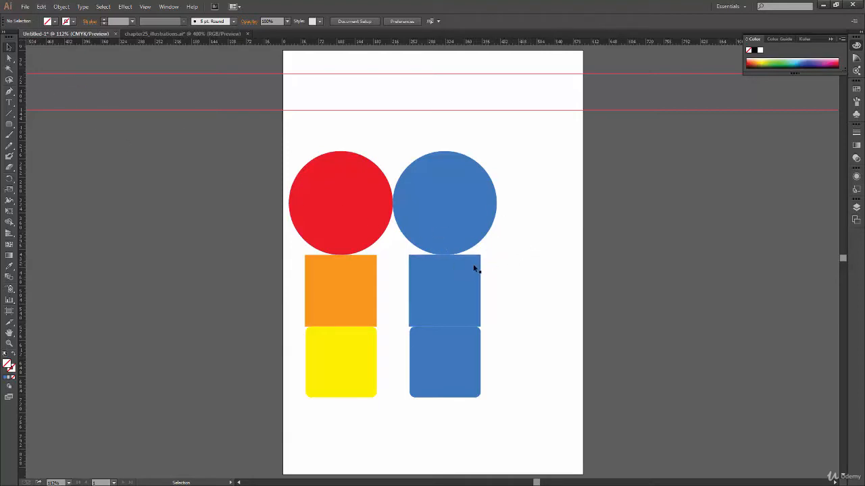
Move the blue group left until it overlaps the multicolored group, and delete it
left_click(454, 287)
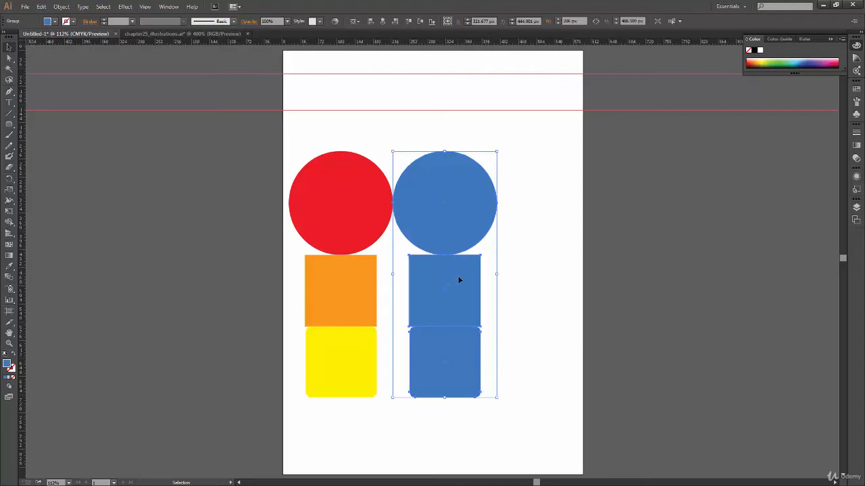
left_click_drag(457, 280, 427, 232)
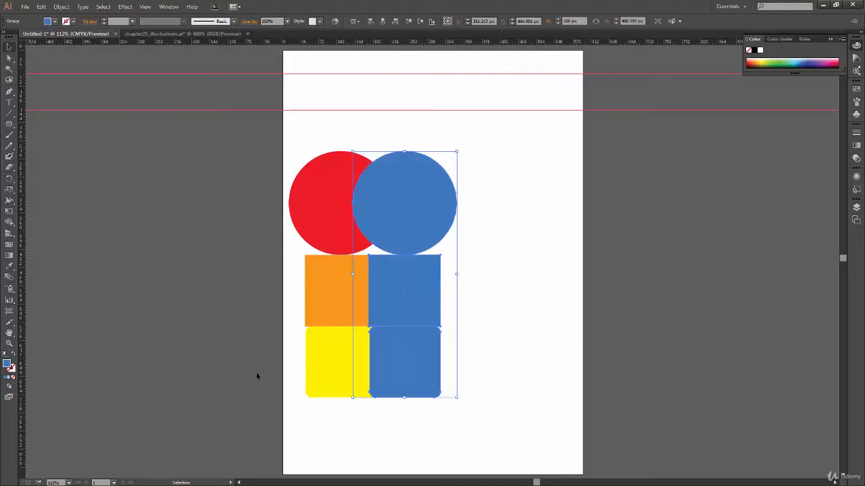
left_click(525, 314)
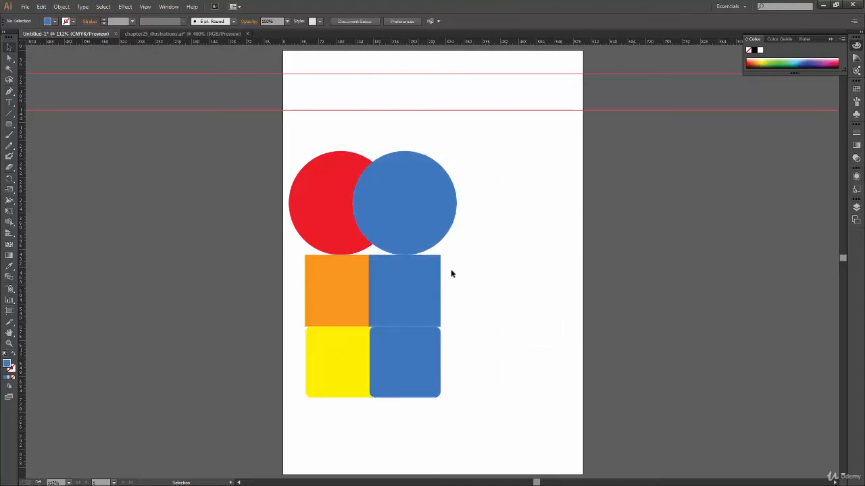
left_click(428, 304)
key("Delete")
Ungroup the multicolored shapes and move the orange square and the yellow rounded square so they partly overlap the red circle
left_click(348, 343)
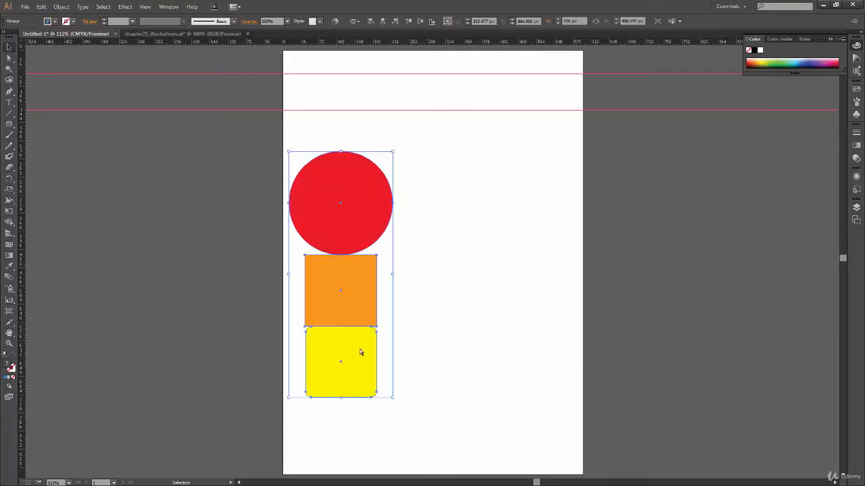
key("ctrl+shift+g")
left_click(413, 335)
left_click_drag(364, 298, 398, 254)
left_click_drag(362, 362, 417, 189)
left_click(429, 319)
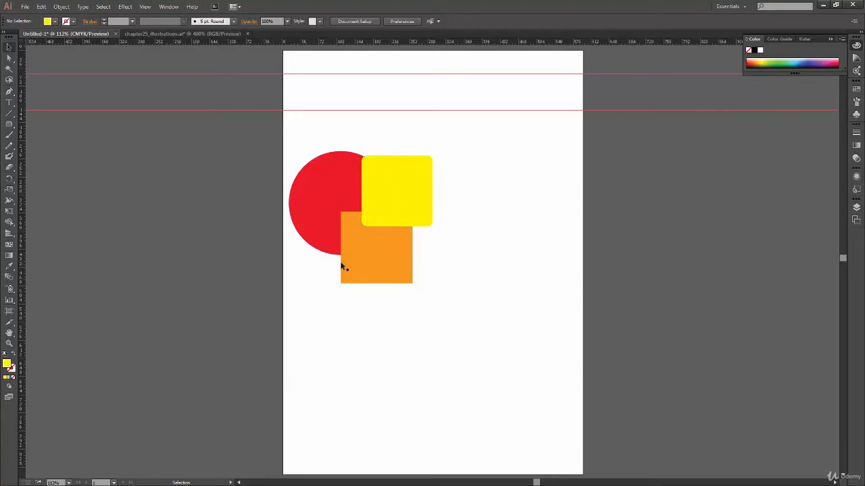
Hide all artwork above the red circle, and undo the hiding
left_click(309, 241)
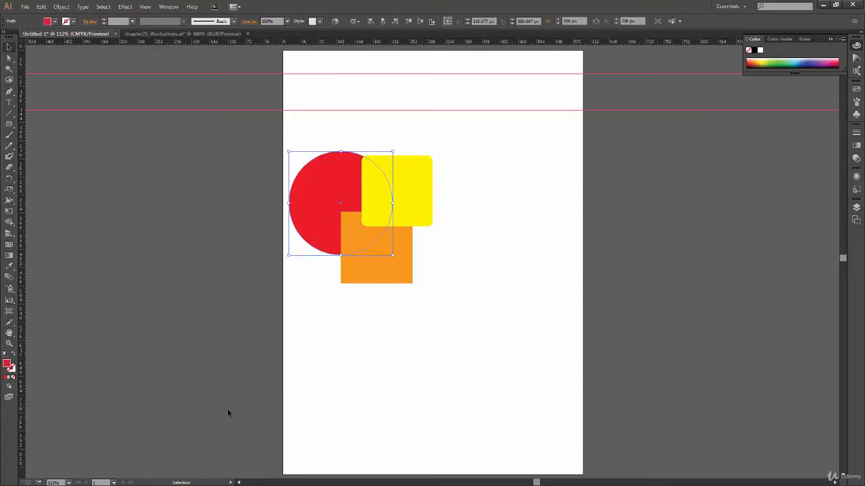
left_click(61, 6)
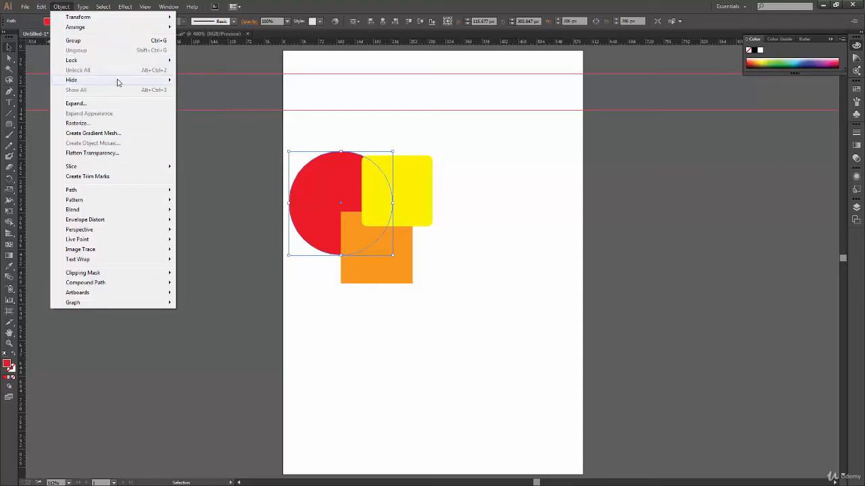
mouse_move(116, 81)
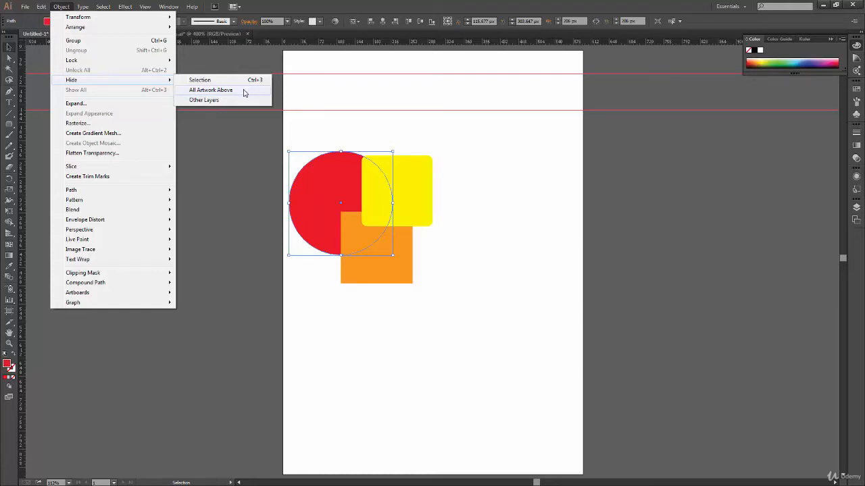
left_click(232, 93)
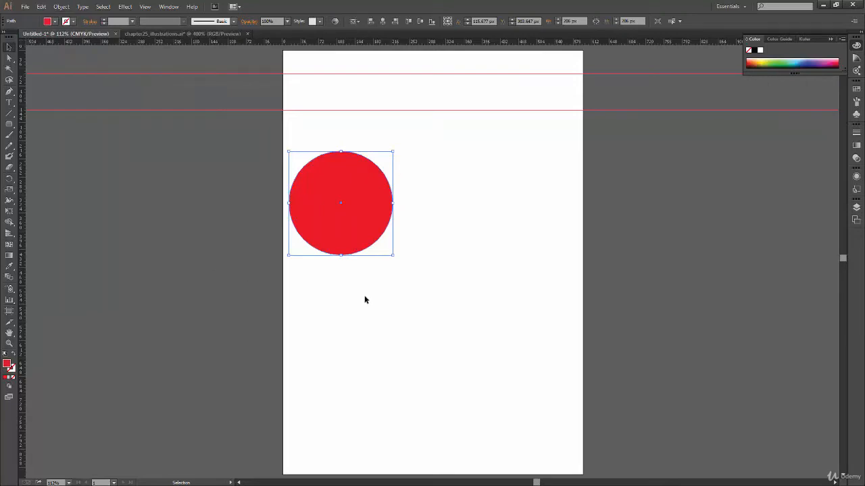
key("a")
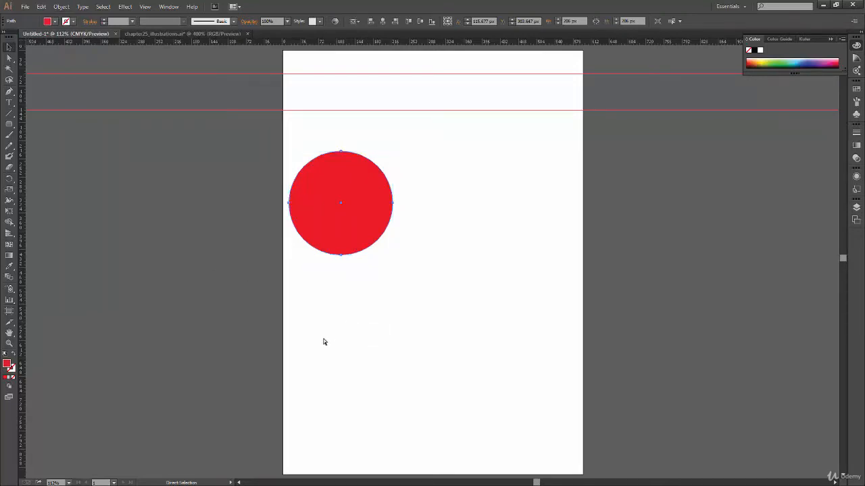
key("ctrl+z")
key("v")
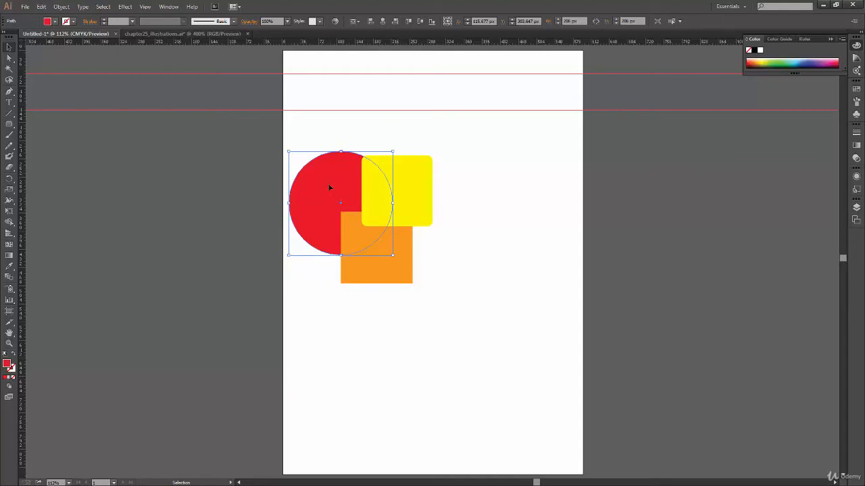
Hide all artwork above the red circle once more, inspect the circle up close, and show all hidden objects
left_click(61, 6)
mouse_move(122, 81)
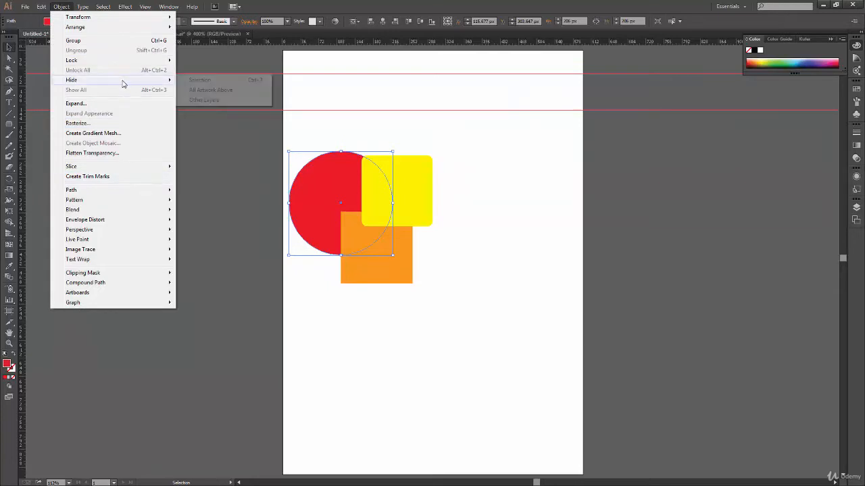
left_click(253, 92)
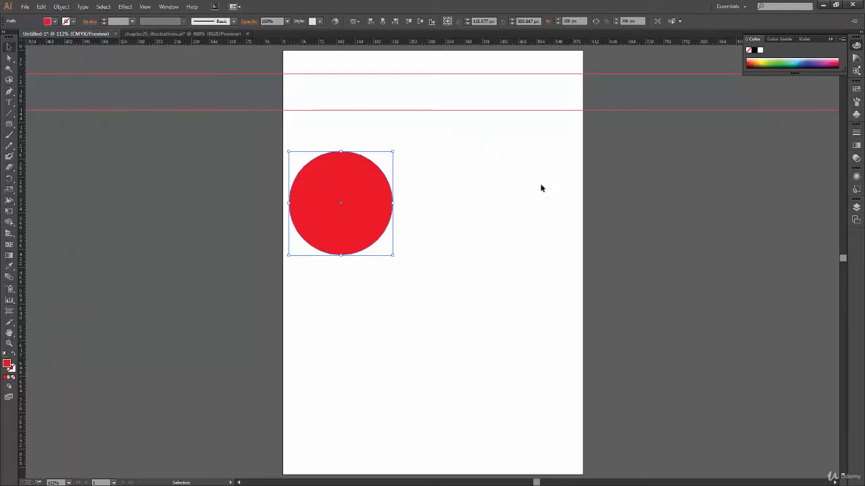
left_click(519, 213)
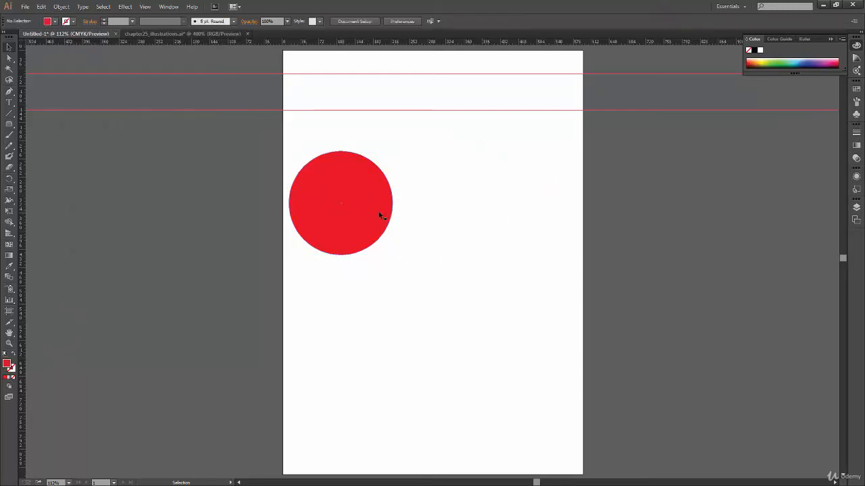
key("ctrl+equal")
key("ctrl+equal")
key("ctrl+equal")
left_click_drag(218, 148, 316, 320)
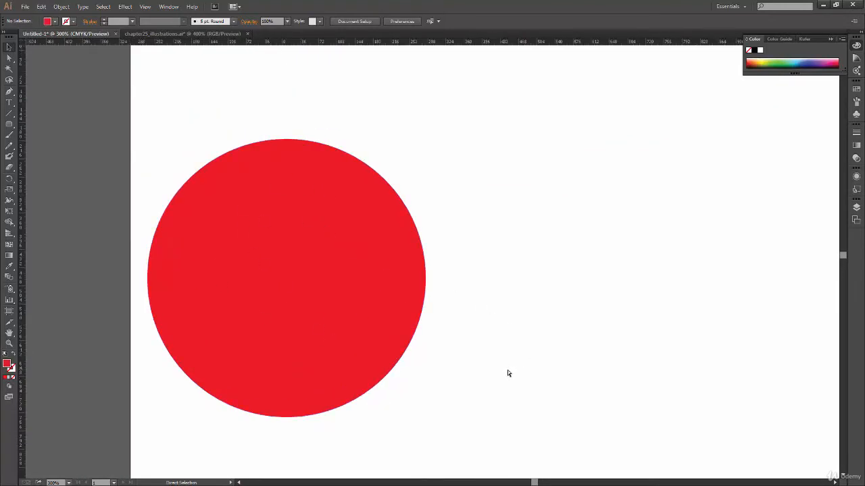
key("ctrl+0")
key("a")
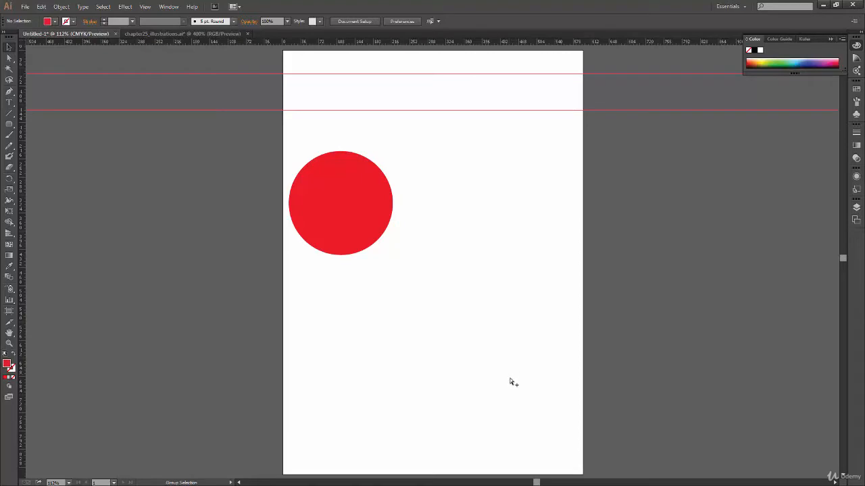
key("ctrl+alt+3")
left_click(509, 393)
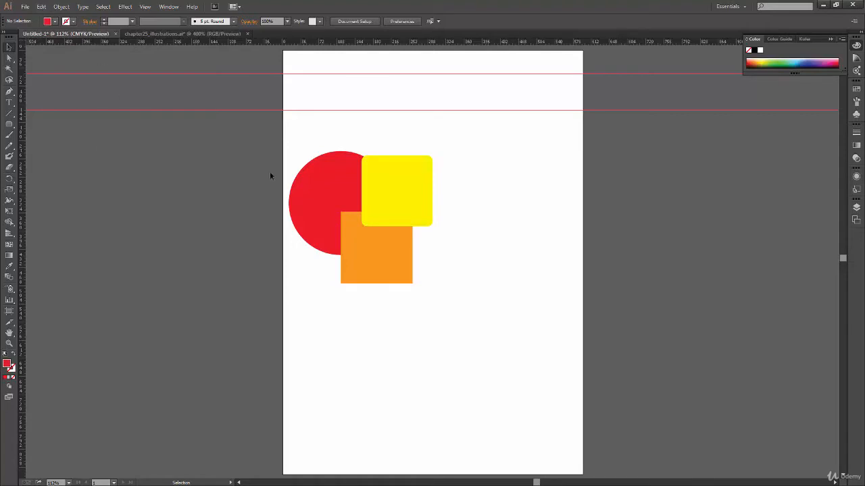
Move the yellow and orange squares clear of the red circle, and lock the yellow rounded square
left_click_drag(406, 220, 506, 220)
left_click_drag(390, 257, 475, 334)
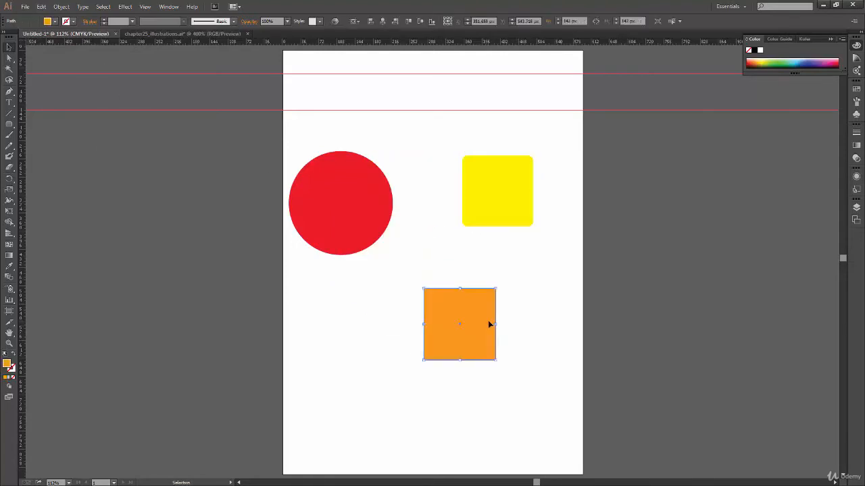
left_click(506, 214)
left_click(62, 6)
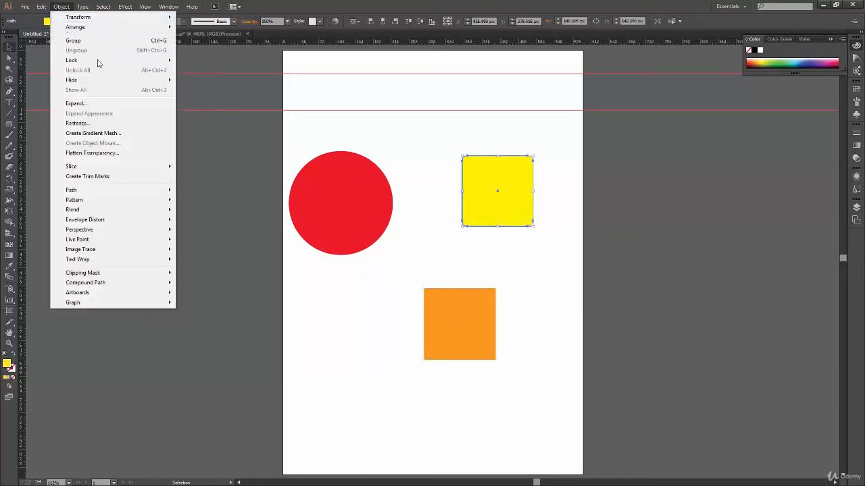
mouse_move(106, 61)
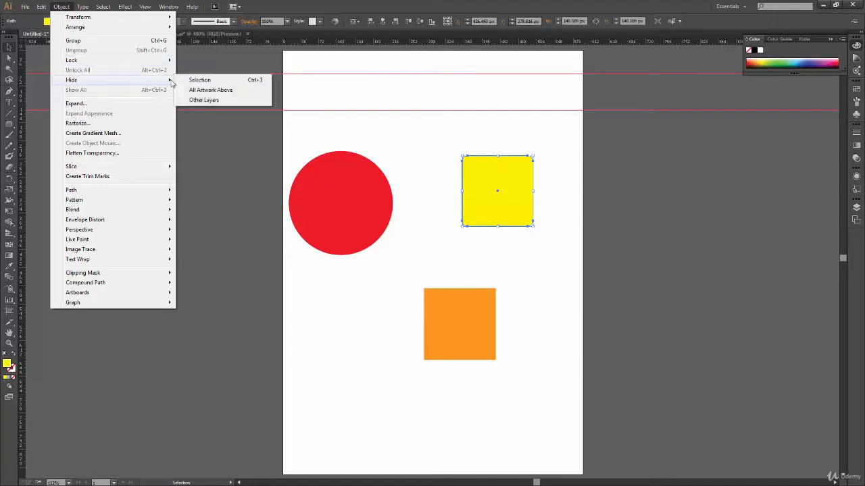
mouse_move(154, 62)
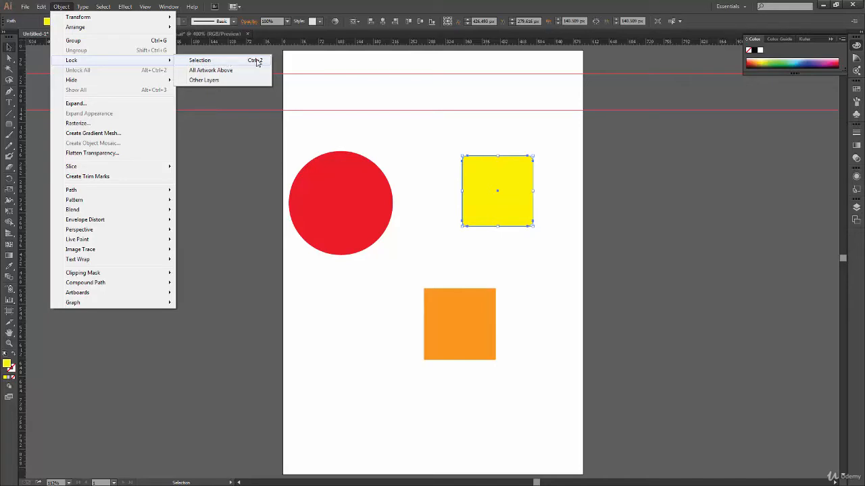
left_click(208, 64)
Try to select and move the locked yellow rounded square
left_click_drag(566, 248, 571, 227)
left_click_drag(565, 169, 491, 241)
left_click_drag(572, 147, 493, 217)
left_click_drag(570, 150, 453, 221)
left_click_drag(574, 140, 462, 219)
left_click_drag(552, 153, 460, 233)
left_click_drag(558, 157, 466, 233)
left_click_drag(554, 155, 451, 250)
left_click_drag(511, 188, 545, 128)
Move the red circle slightly down and right, and place the orange square directly beneath the yellow one with their sides aligned
left_click_drag(453, 341, 479, 321)
left_click_drag(479, 321, 522, 281)
left_click_drag(348, 211, 358, 241)
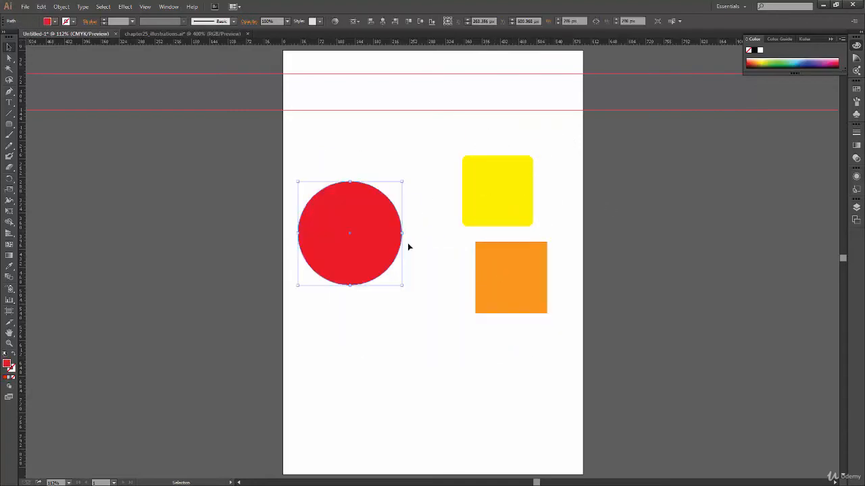
left_click_drag(514, 257, 481, 271)
mouse_move(500, 277)
left_mouse_down()
mouse_move(498, 266)
mouse_move(506, 263)
mouse_move(505, 272)
left_mouse_up()
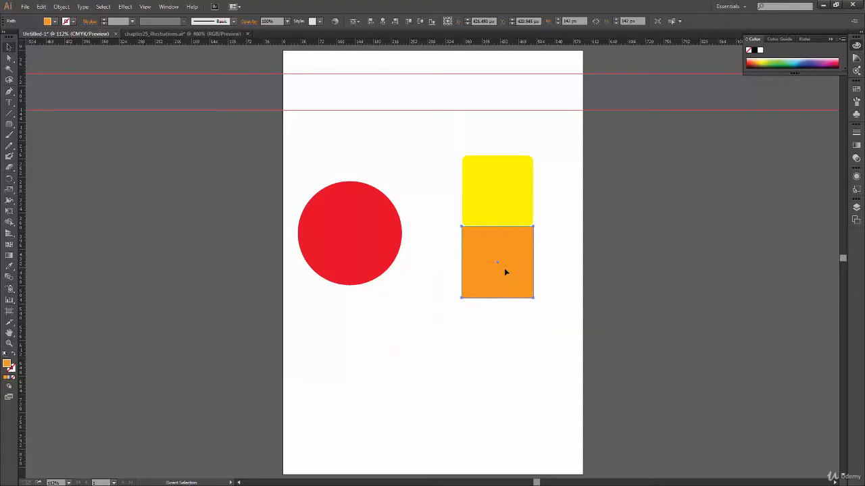
Lock the orange square, and shift the red circle slightly up and to the right
key("ctrl+shift+a")
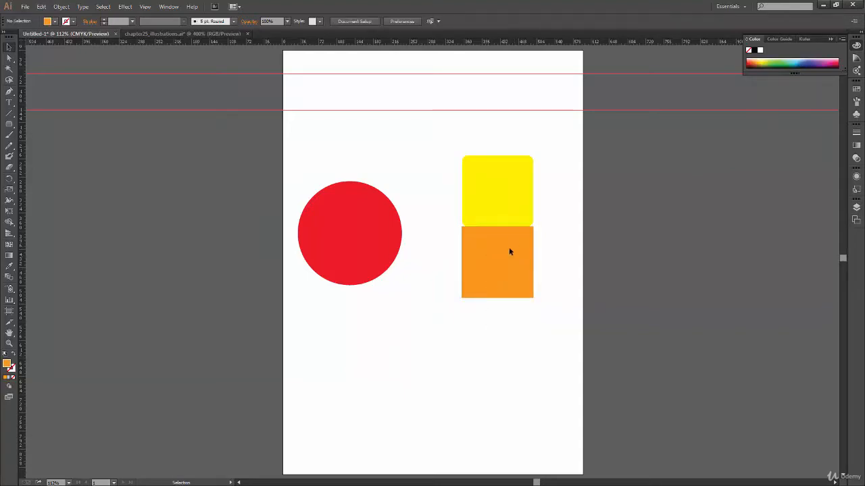
left_click_drag(516, 246, 452, 335)
left_click_drag(576, 123, 478, 325)
left_click_drag(558, 140, 481, 317)
mouse_move(345, 231)
left_mouse_down()
mouse_move(356, 290)
mouse_move(411, 224)
mouse_move(345, 220)
mouse_move(361, 240)
mouse_move(350, 227)
left_mouse_up()
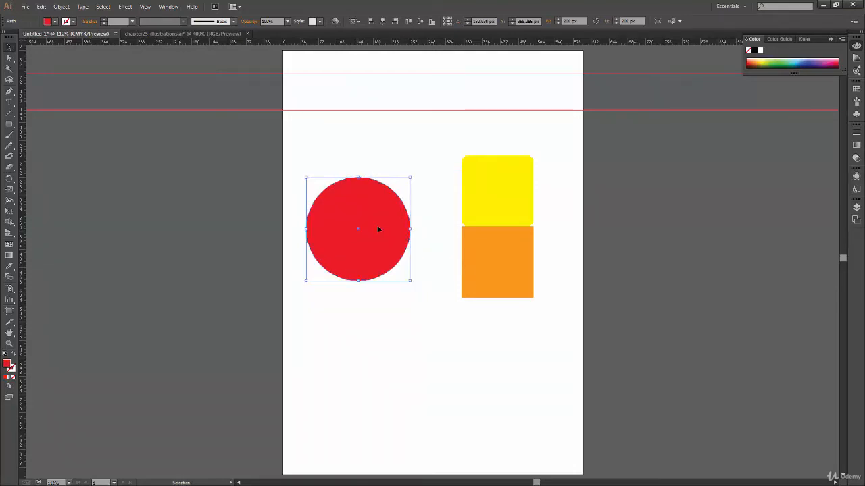
left_click_drag(568, 160, 420, 275)
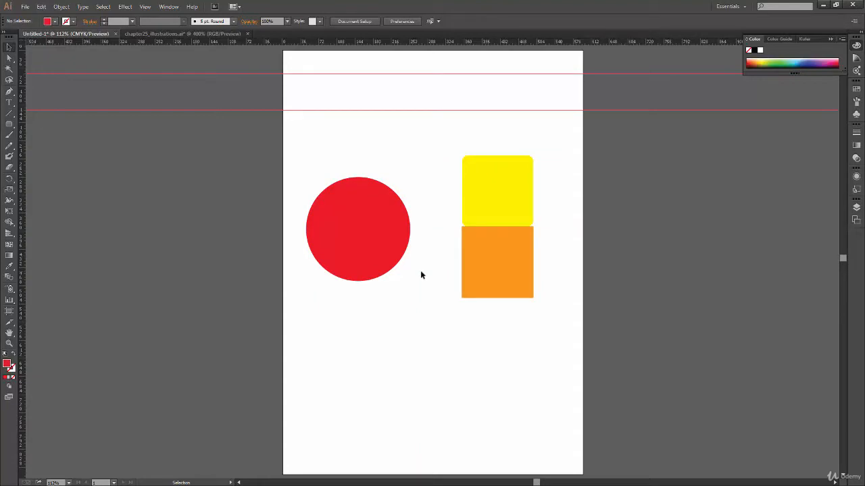
Unlock all objects, and lock the yellow and orange squares again
key("a")
key("ctrl+alt+2")
key("ctrl+2")
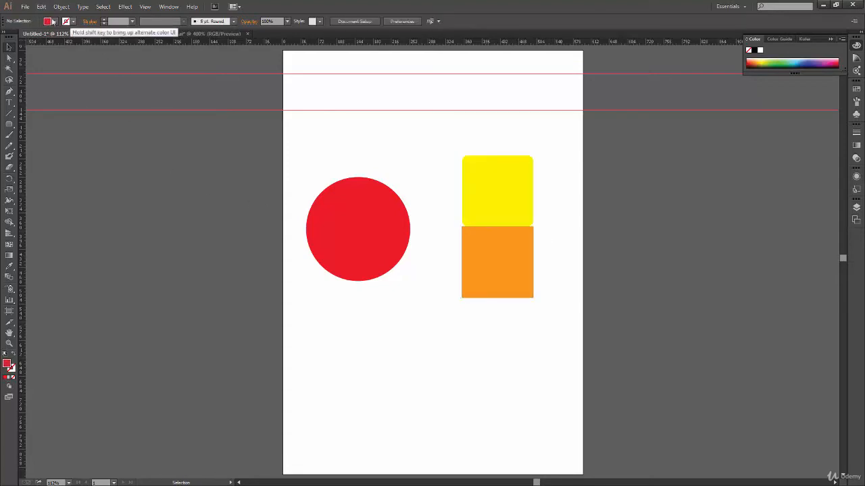
left_click(60, 6)
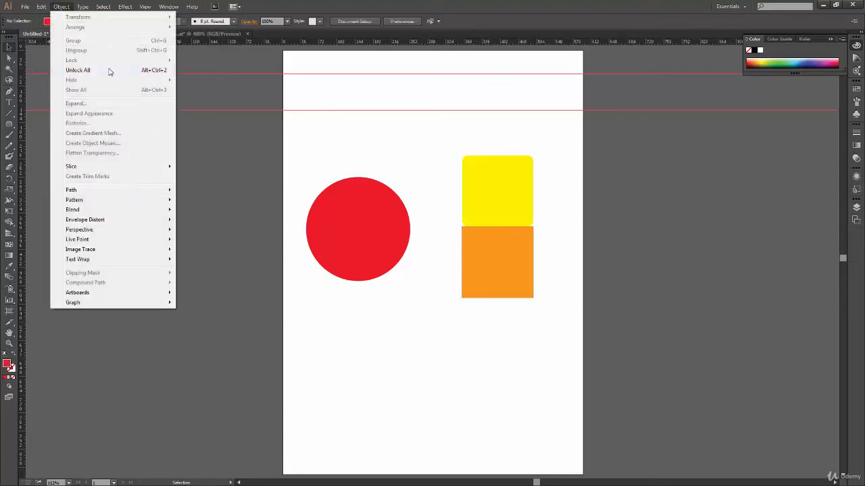
left_click(425, 310)
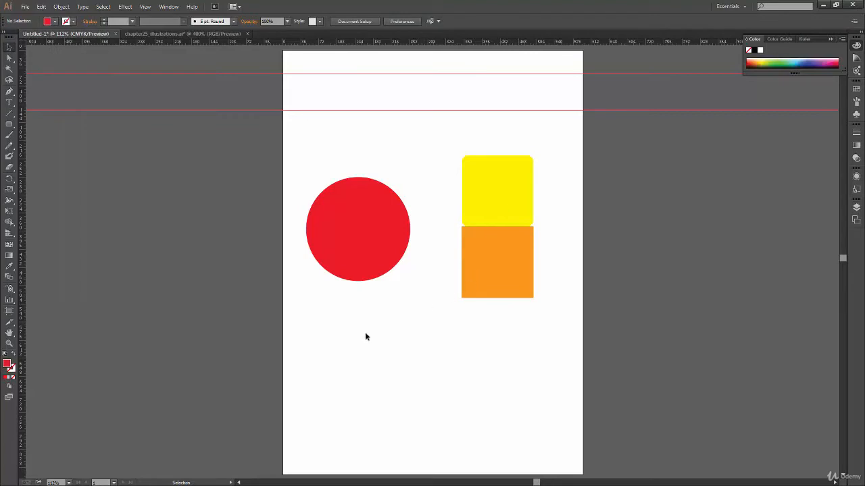
right_click(486, 276)
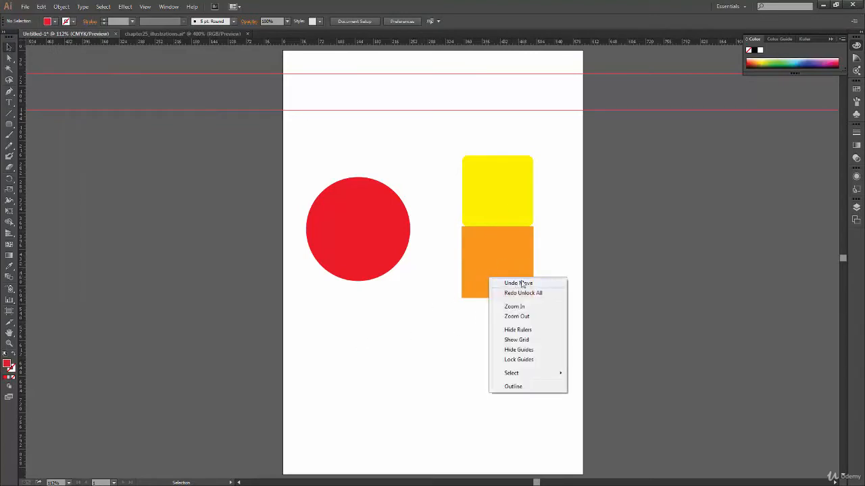
left_click(375, 265)
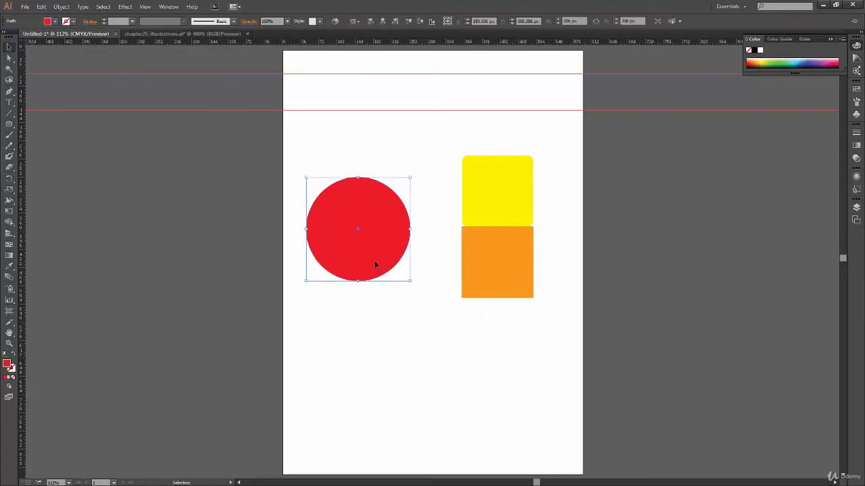
right_click(374, 261)
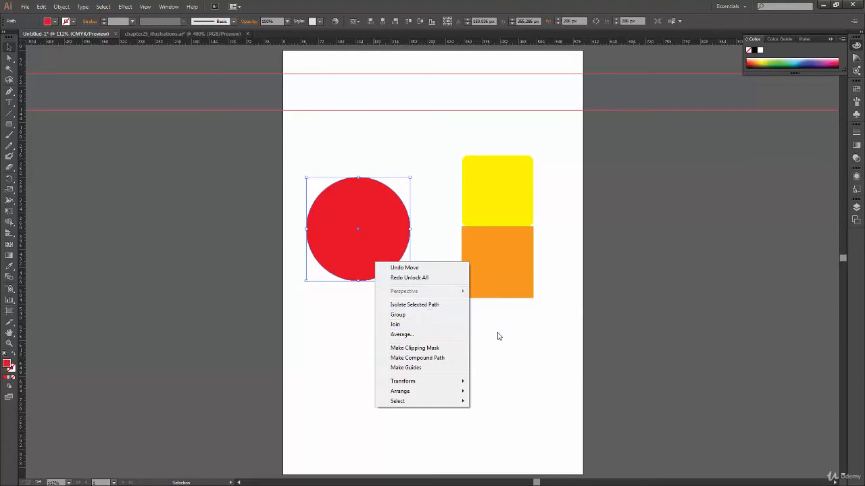
left_click(478, 342)
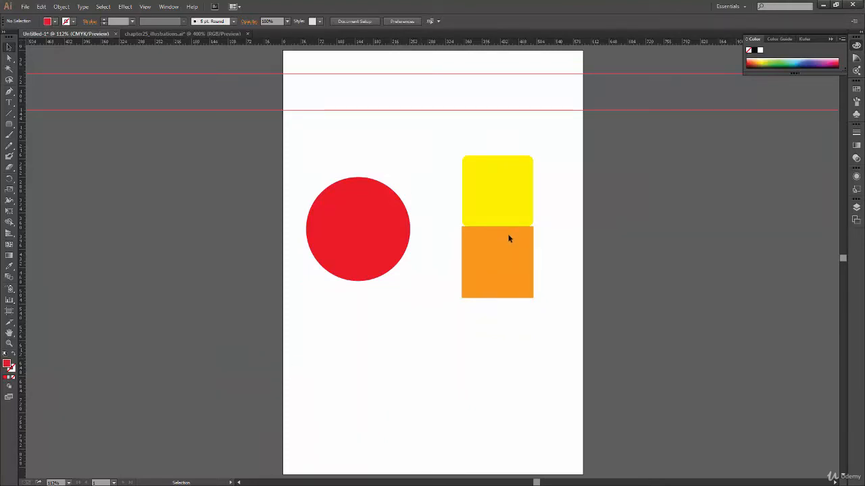
Unlock all objects and clear the resulting selection of the yellow and orange squares
left_click(62, 7)
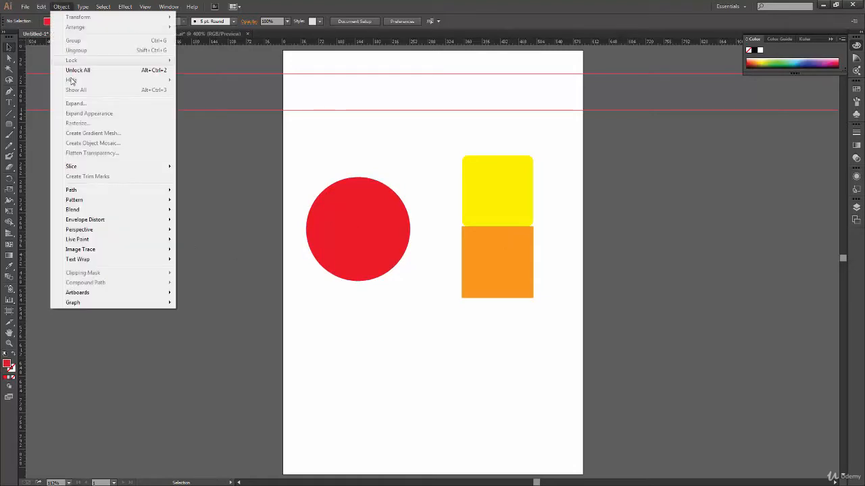
left_click(516, 327)
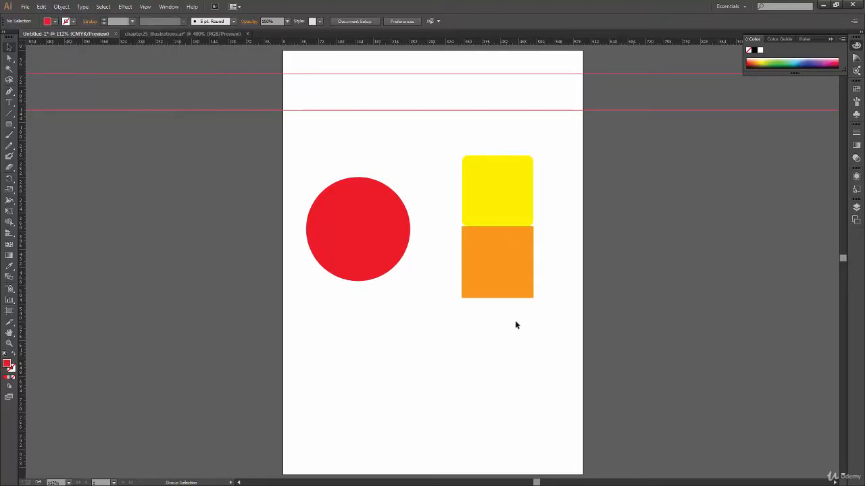
key("ctrl+alt+2")
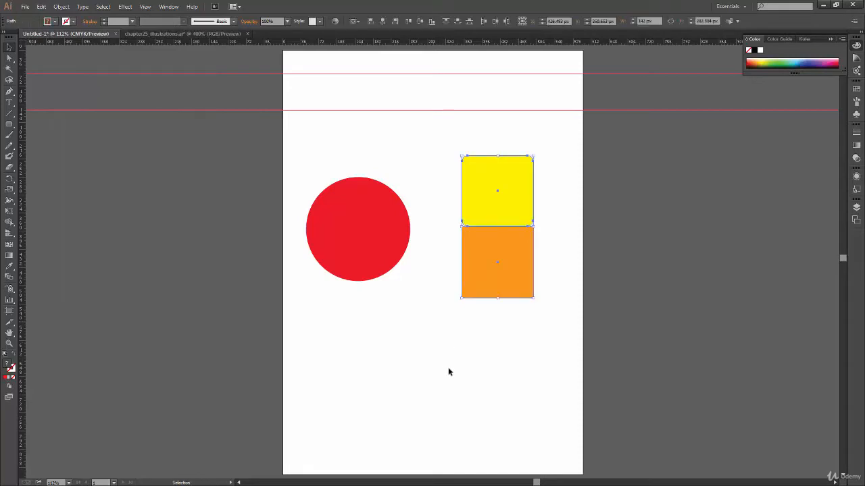
left_click(446, 377)
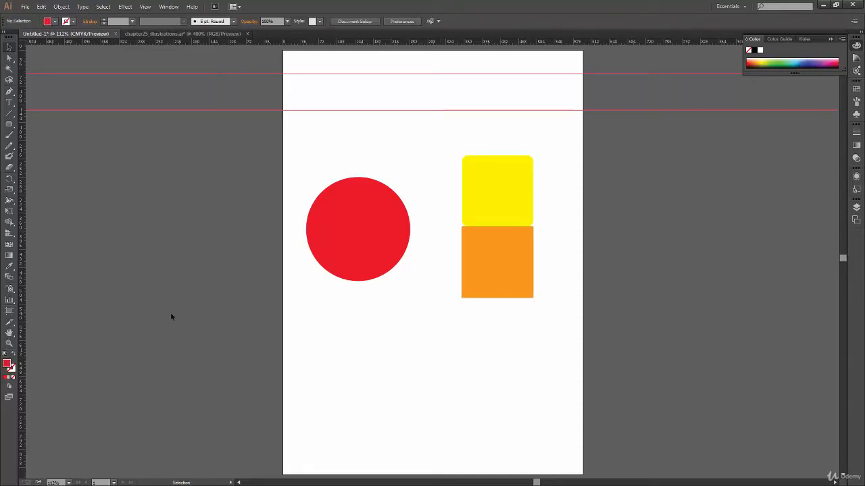
Select both horizontal ruler guides together, deselect them, and lock the guides
left_click_drag(371, 142, 356, 62)
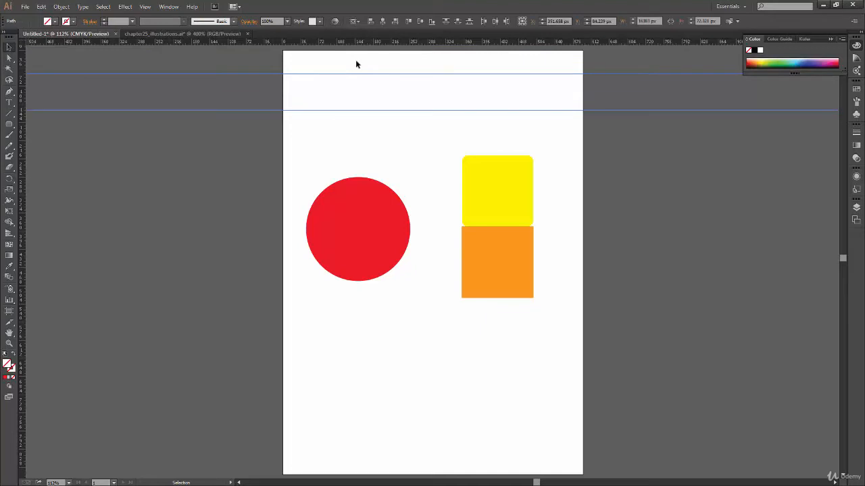
left_click(356, 64)
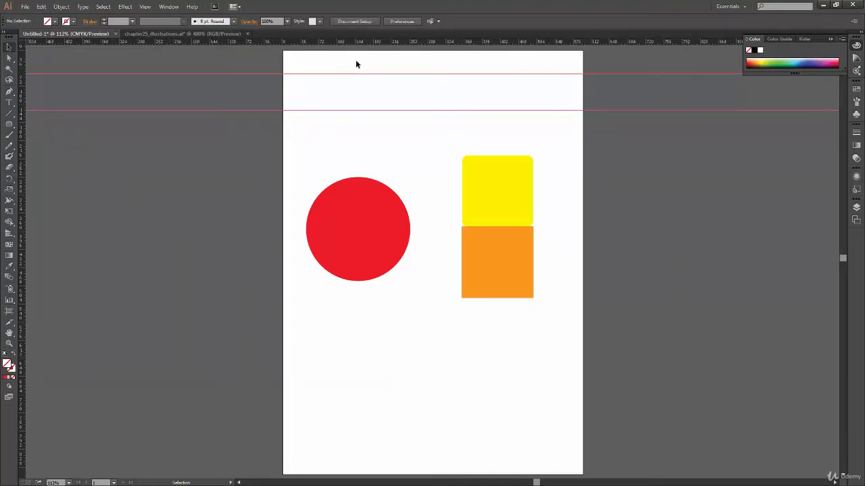
left_click_drag(339, 57, 358, 125)
key("ctrl+alt+semicolon")
left_click(146, 8)
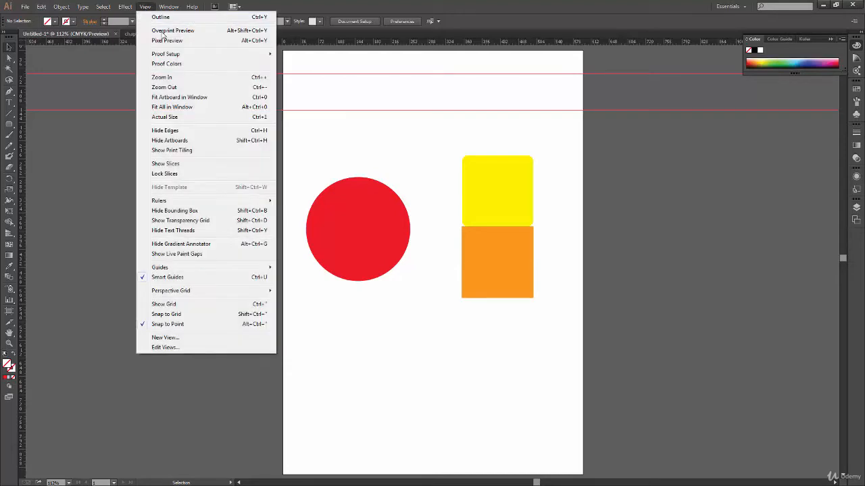
mouse_move(232, 269)
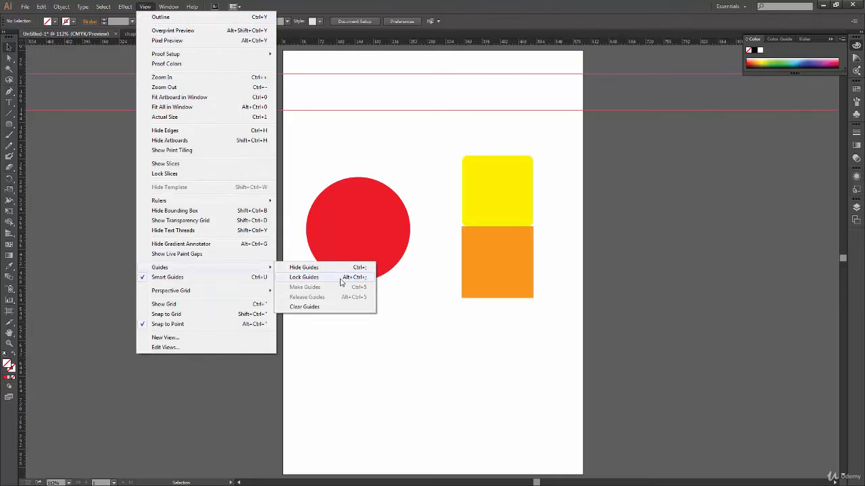
left_click(337, 278)
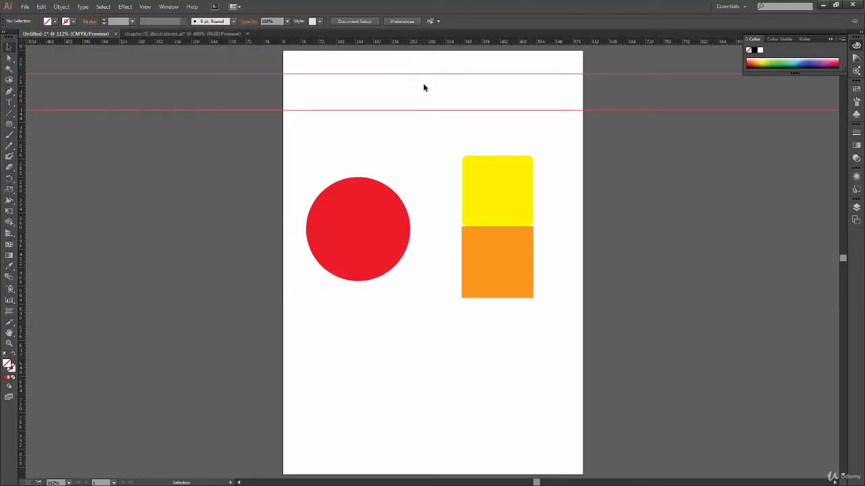
Unlock the ruler guides
scroll(426, 110, "up", 1)
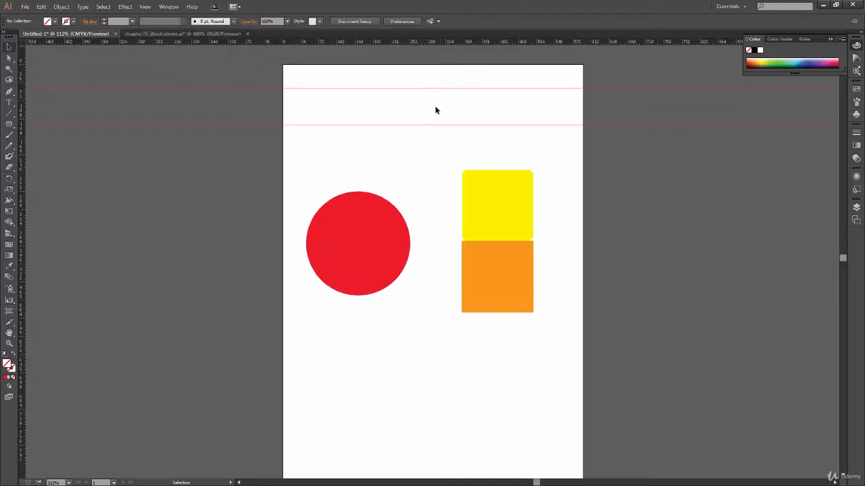
key("a")
key("v")
left_click(169, 6)
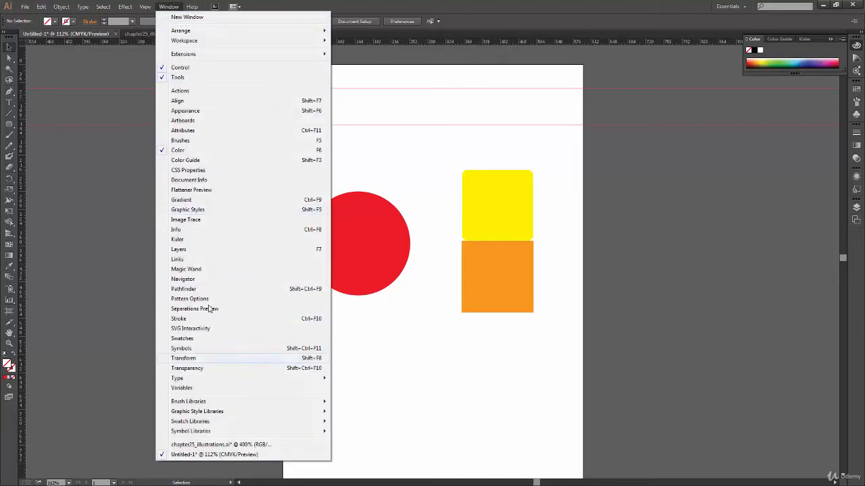
mouse_move(142, 6)
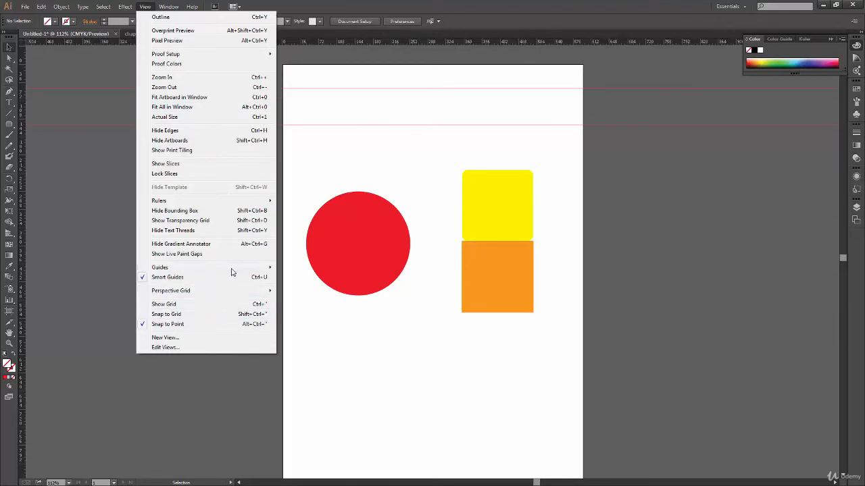
mouse_move(235, 270)
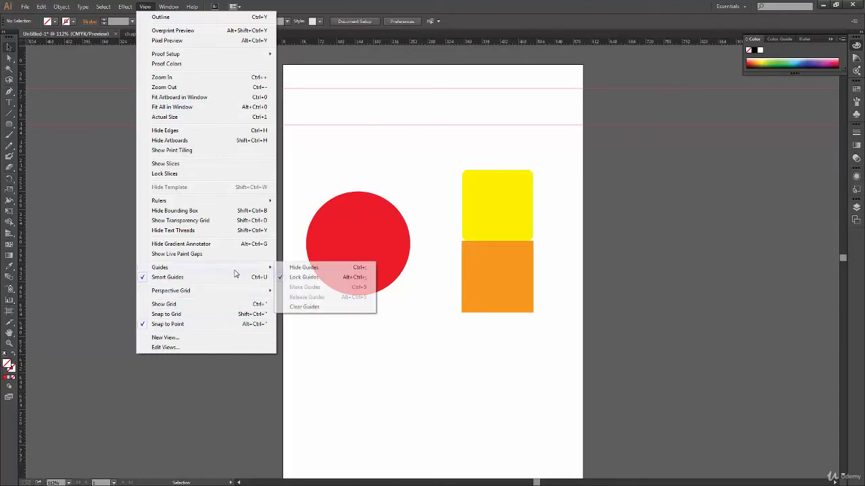
left_click(318, 278)
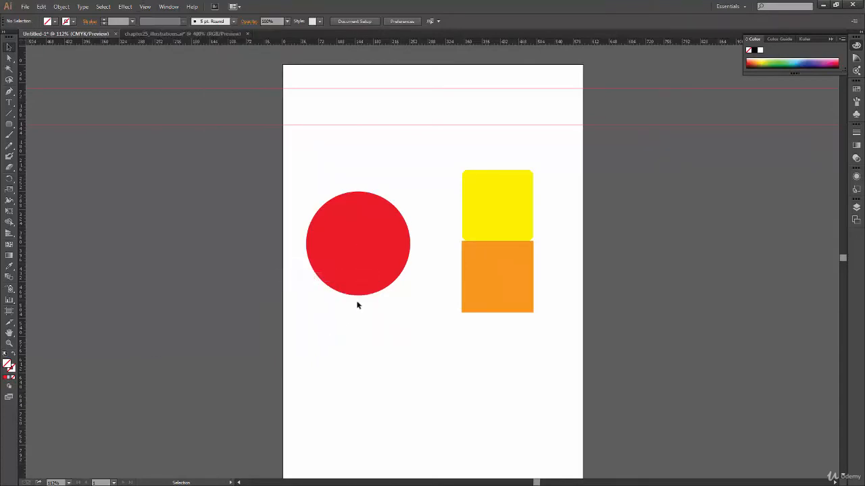
Delete the red circle and the yellow and orange squares from the artboard
left_click_drag(643, 67, 221, 362)
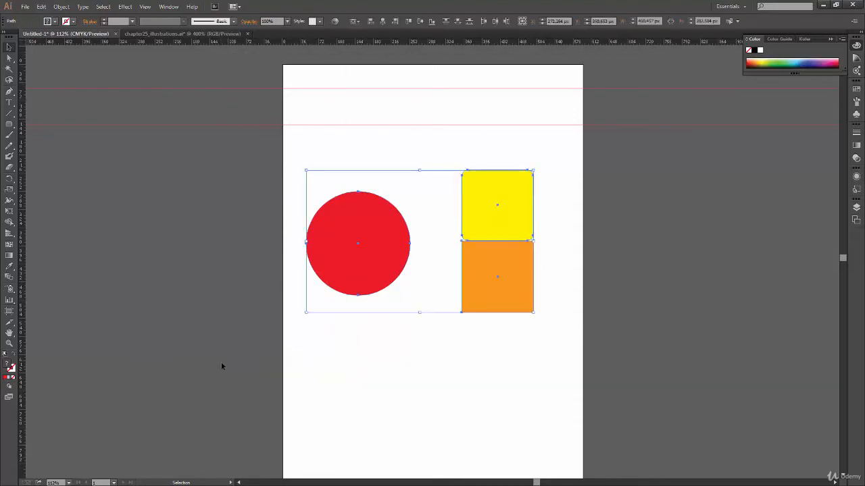
key("Delete")
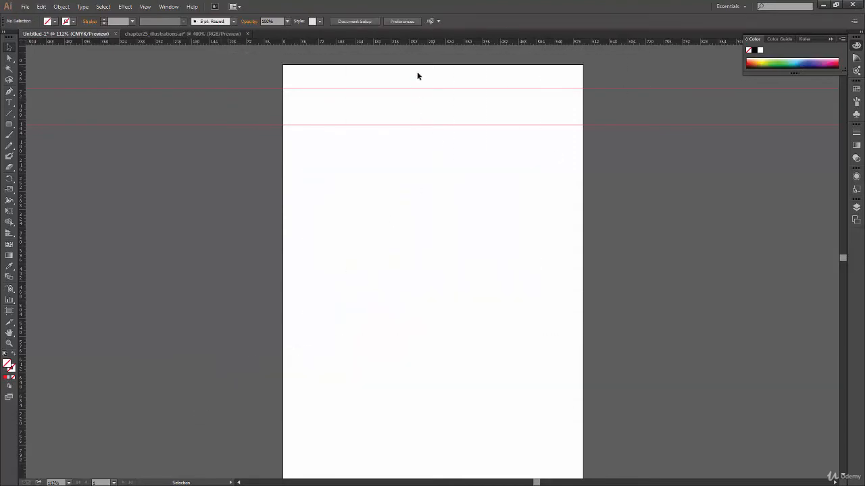
Select both horizontal guides and move them together down into the upper middle of the artboard
left_click(168, 7)
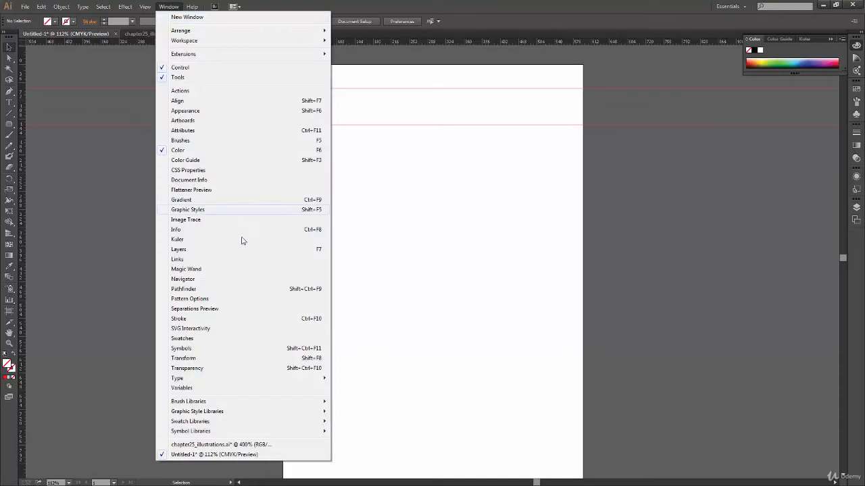
key("Left")
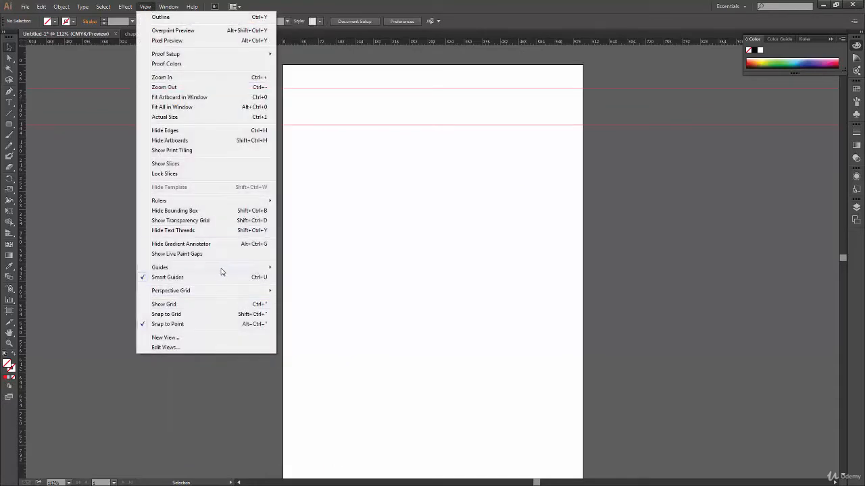
mouse_move(222, 270)
left_click(420, 274)
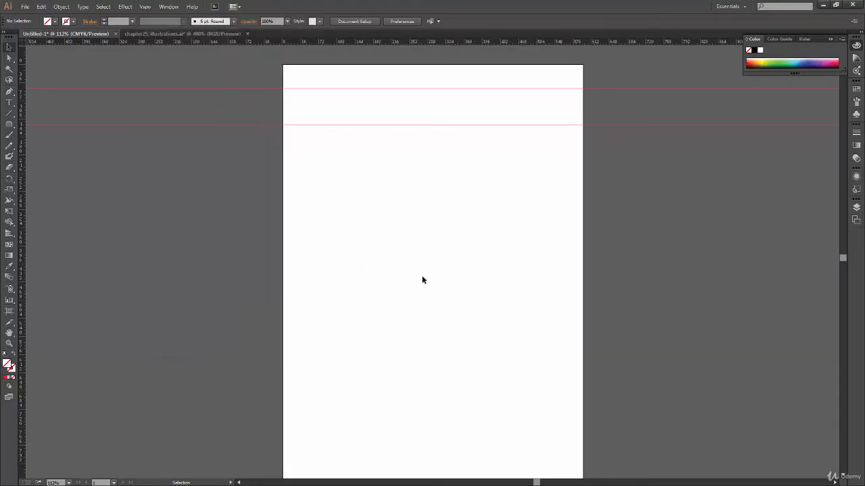
key("a")
key("ctrl+alt+5")
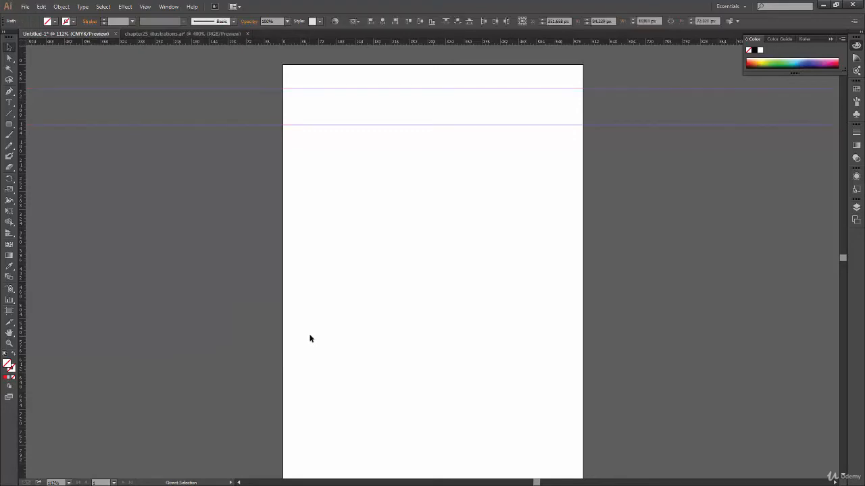
scroll(299, 336, "down", 1)
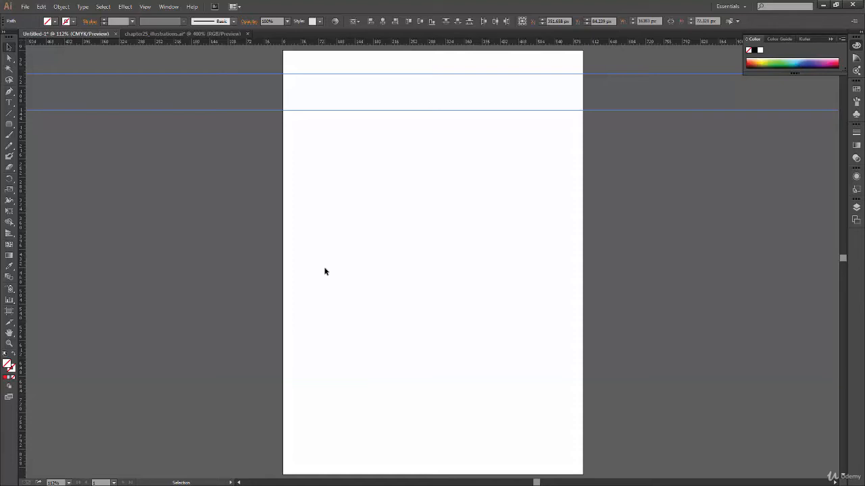
left_click_drag(438, 112, 424, 222)
Add a third horizontal guide a little above the two existing guides, and deselect everything
left_click(462, 279)
left_click_drag(462, 280, 421, 177)
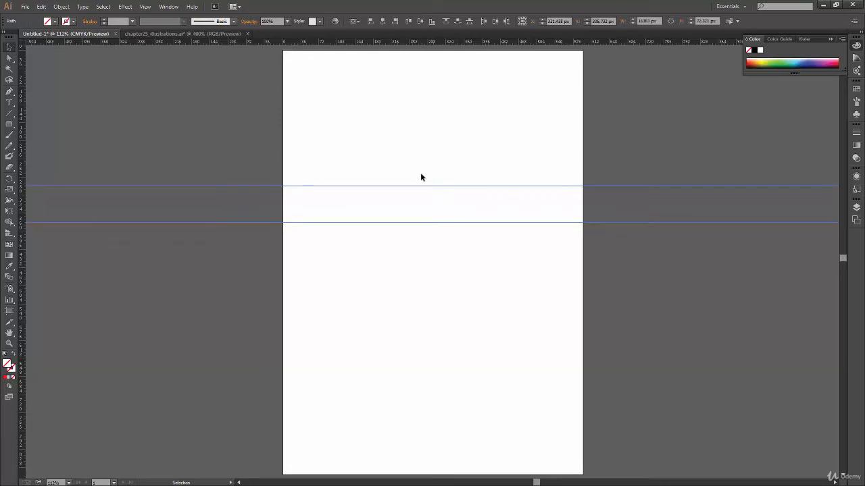
left_click(466, 264)
left_click_drag(461, 253, 441, 163)
left_click(279, 73)
left_click_drag(312, 43, 338, 155)
left_click(601, 254)
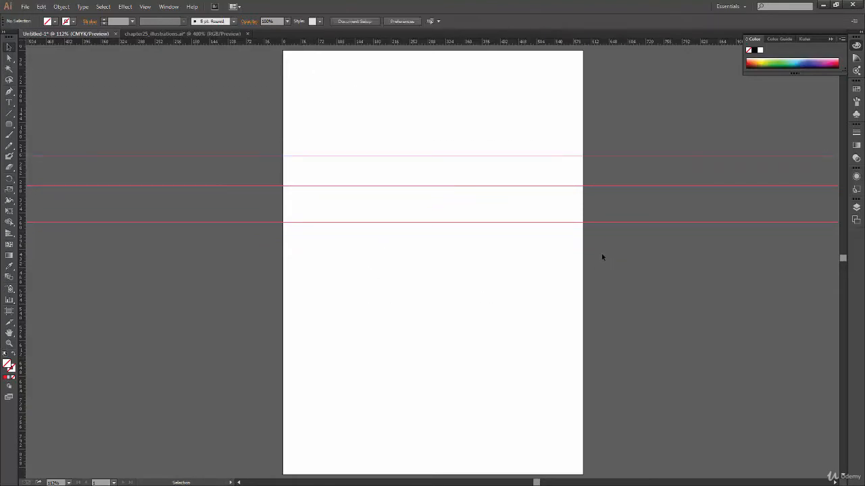
Select the lower two guides together, deselect them, and shift the uppermost guide slightly up
left_click_drag(462, 283, 401, 178)
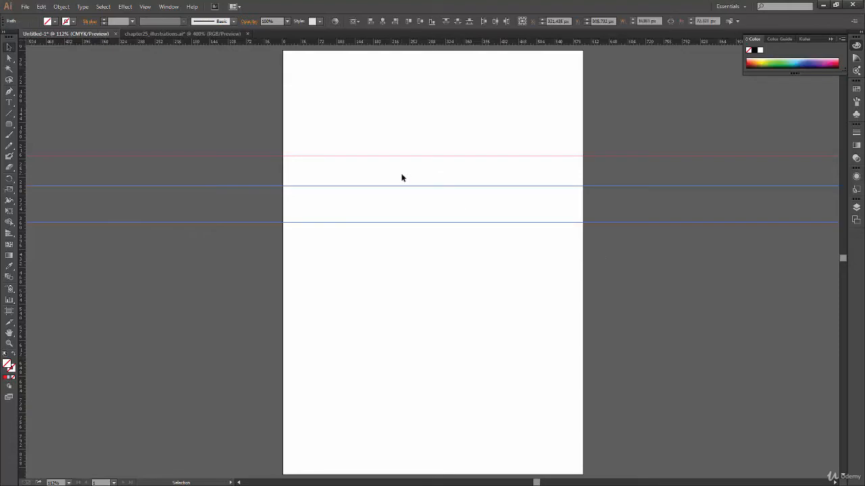
left_click(400, 292)
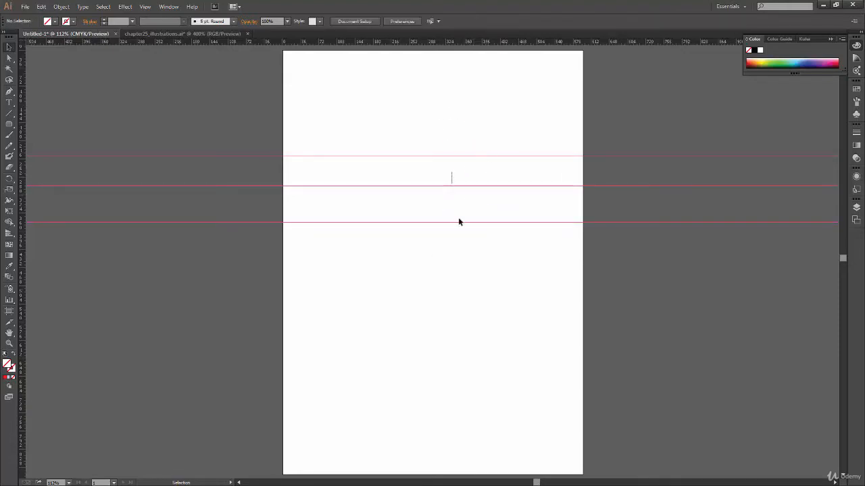
left_click_drag(465, 155, 468, 143)
left_click_drag(430, 115, 484, 287)
left_click_drag(404, 89, 487, 283)
mouse_move(483, 145)
left_mouse_down()
mouse_move(477, 113)
mouse_move(471, 150)
left_mouse_up()
left_click(485, 270)
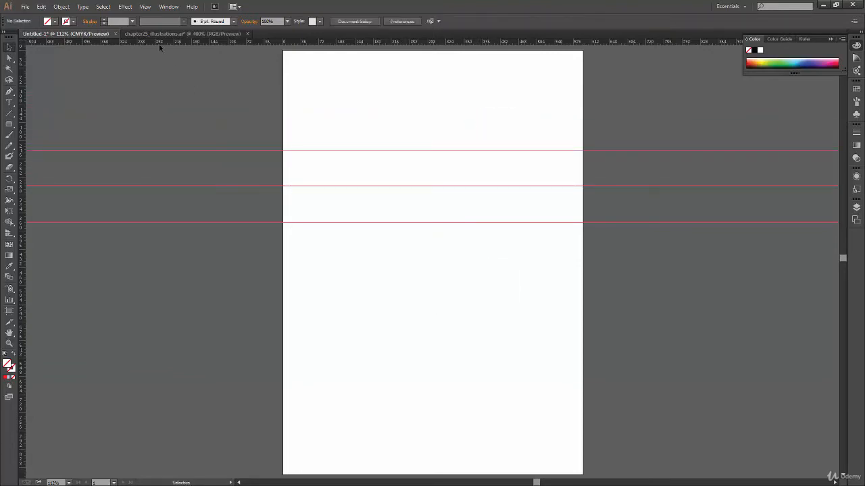
Lock all three horizontal guides
left_click(169, 7)
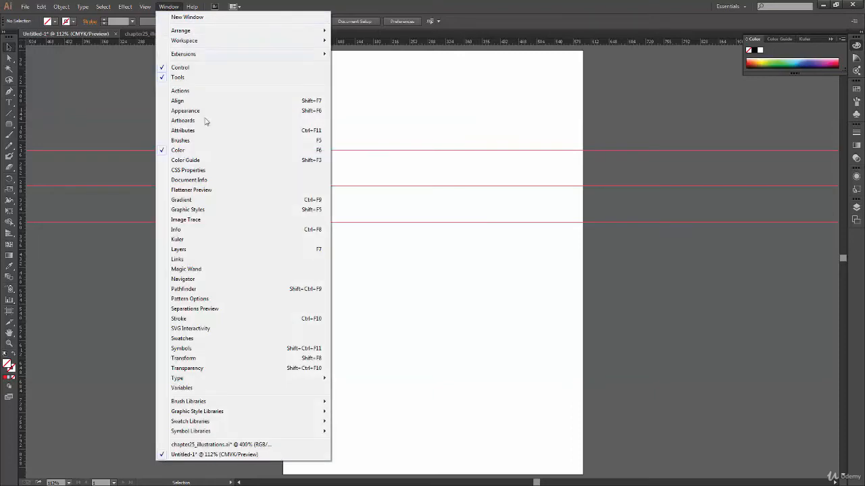
mouse_move(142, 8)
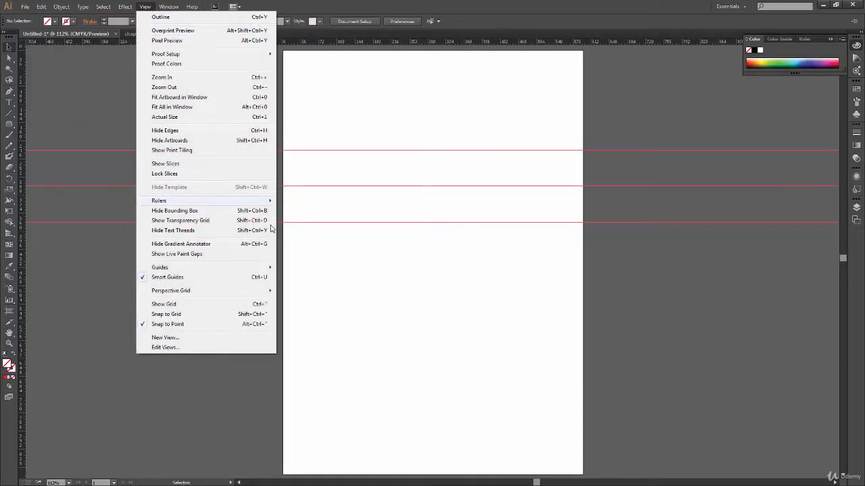
mouse_move(247, 270)
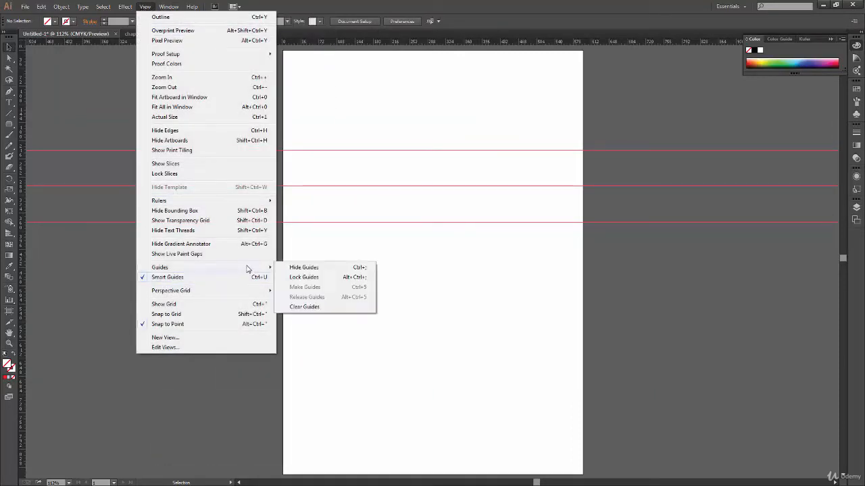
left_click(327, 279)
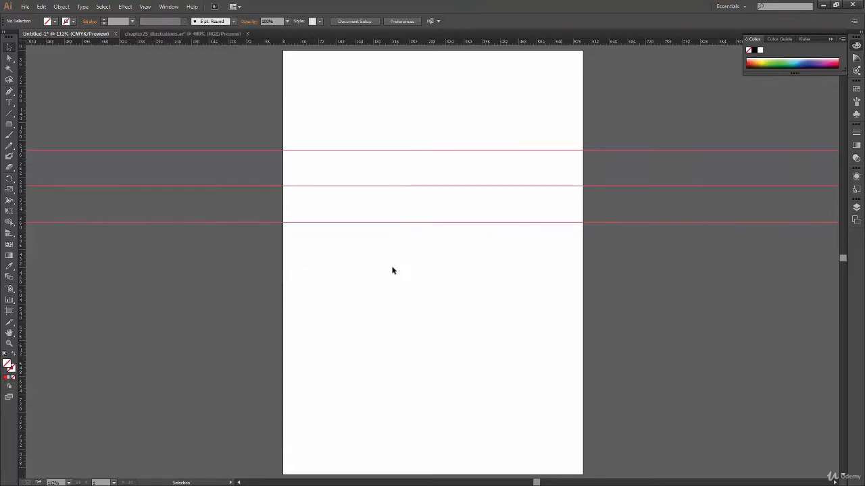
Try to select the locked guides by marqueeing across them
left_click_drag(401, 129, 454, 265)
left_click_drag(420, 129, 472, 298)
left_click_drag(403, 103, 477, 261)
Unlock the guides, move the uppermost horizontal guide up to about Y 112 px, and deselect it
left_click(145, 6)
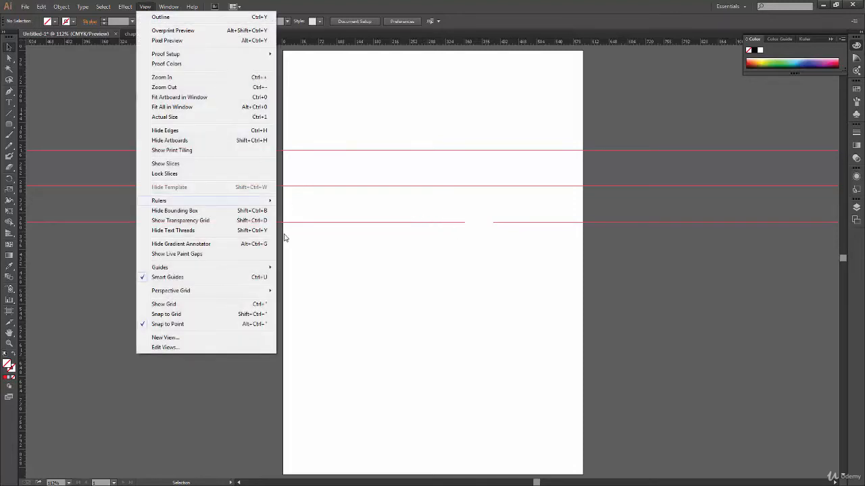
mouse_move(210, 269)
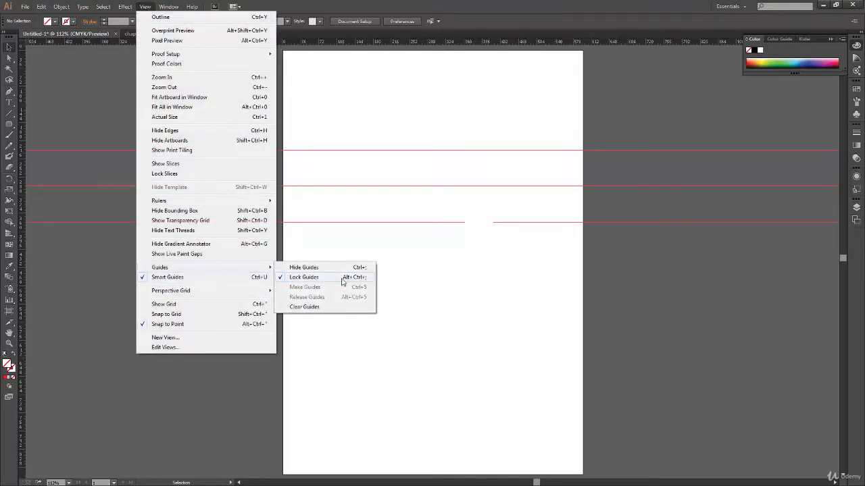
left_click(311, 279)
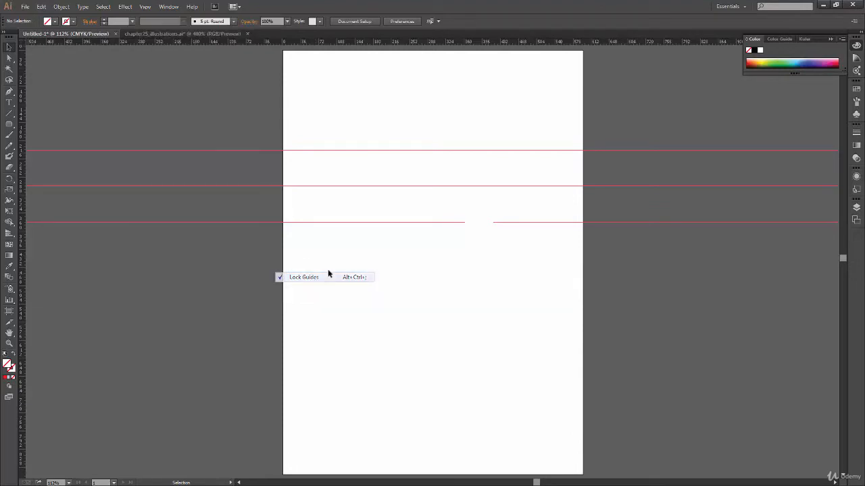
left_click_drag(433, 150, 436, 107)
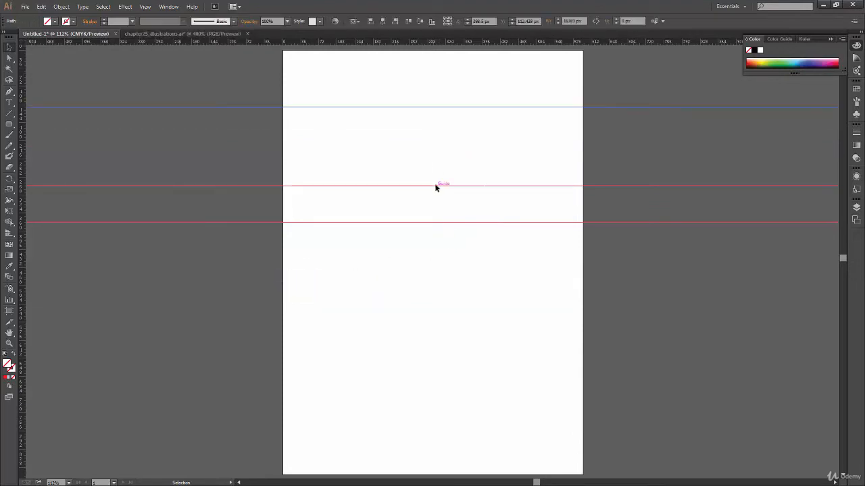
left_click(439, 203)
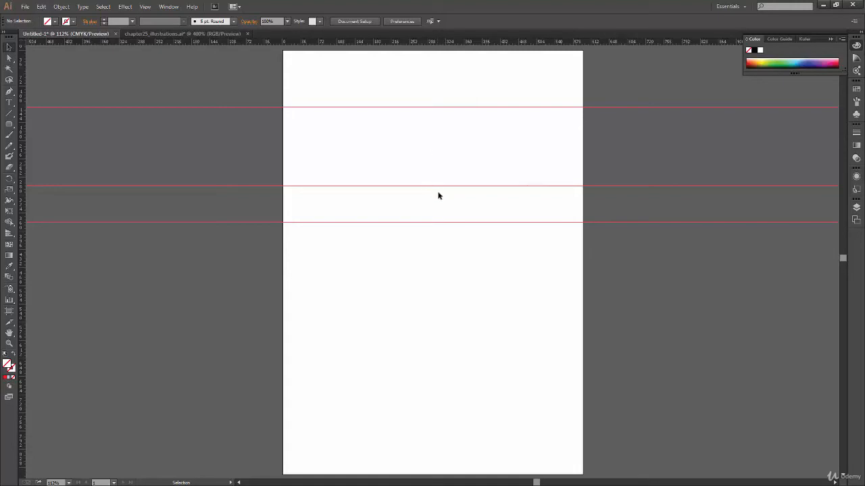
Unlock all objects and move the two lower guides up to just beneath the uppermost one, placing the lowest at about Y 203.5 px
left_click(61, 8)
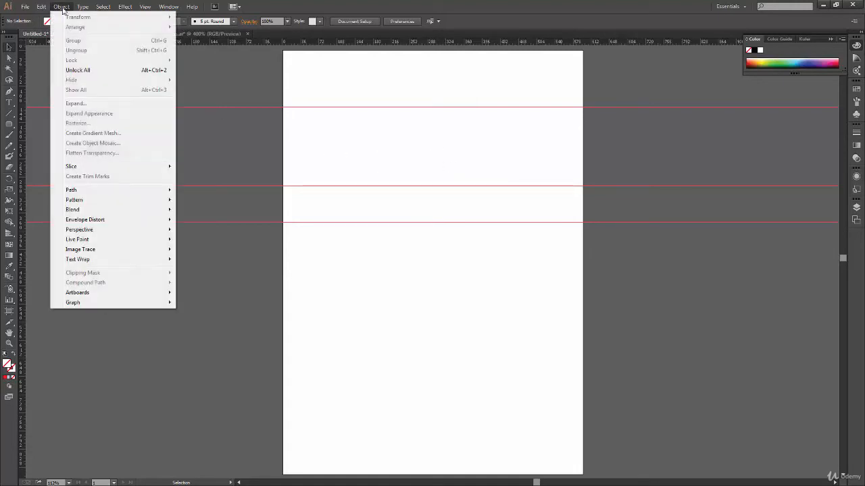
left_click(104, 70)
left_click(435, 208)
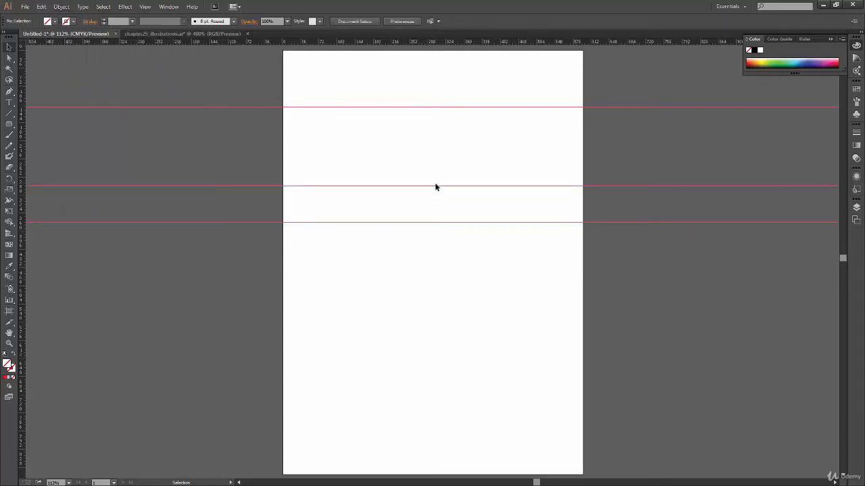
left_click_drag(436, 186, 439, 125)
left_click(445, 202)
left_click_drag(445, 222, 451, 150)
left_click(168, 6)
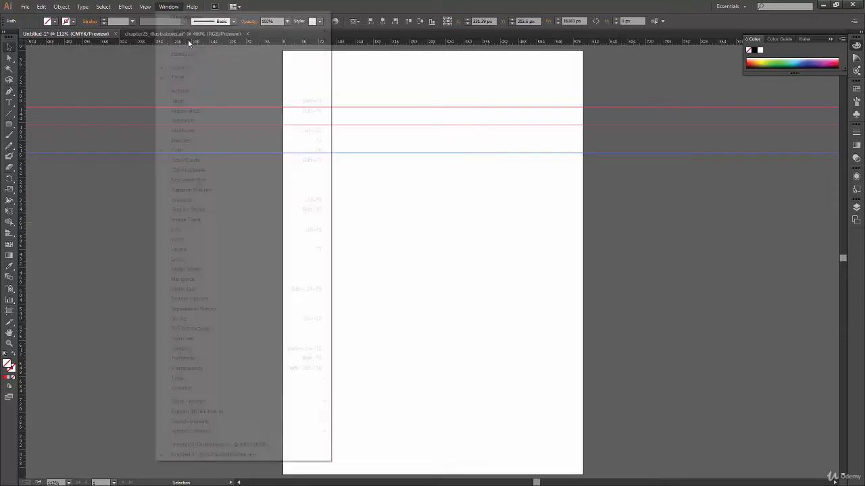
left_click(145, 6)
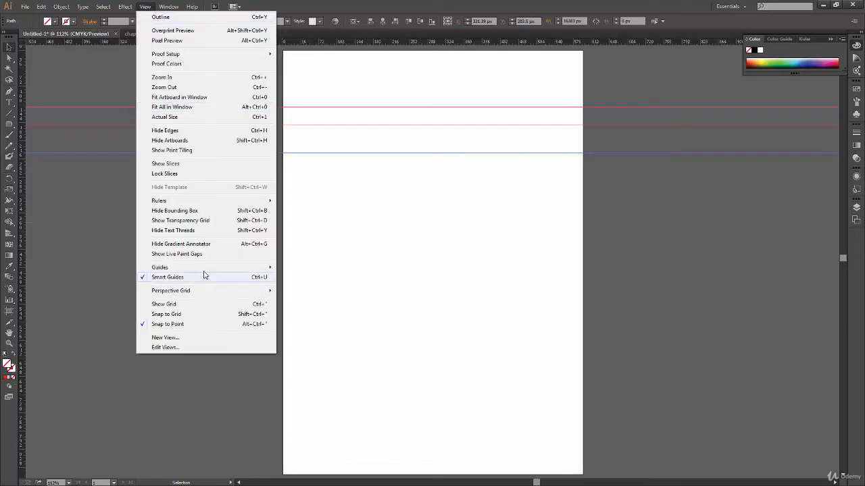
mouse_move(263, 266)
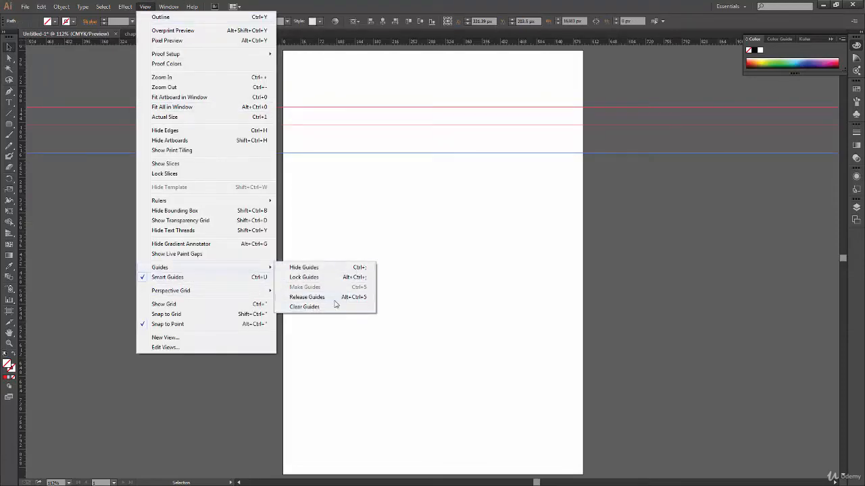
left_click(62, 6)
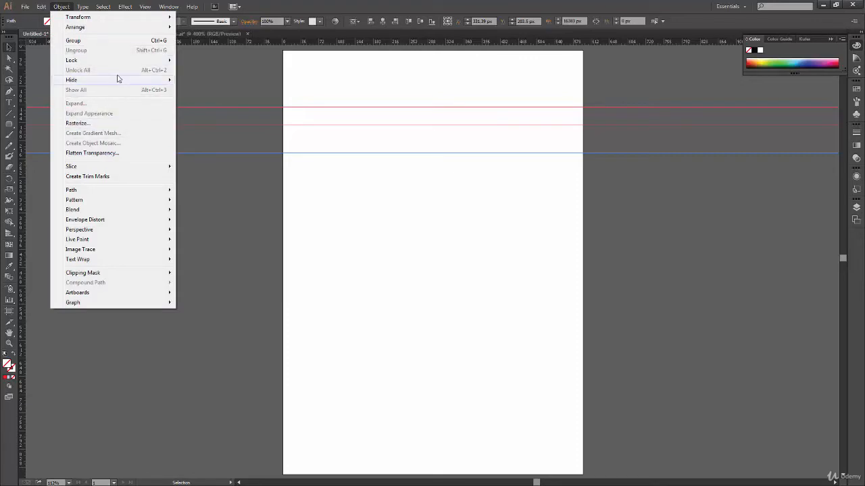
mouse_move(135, 81)
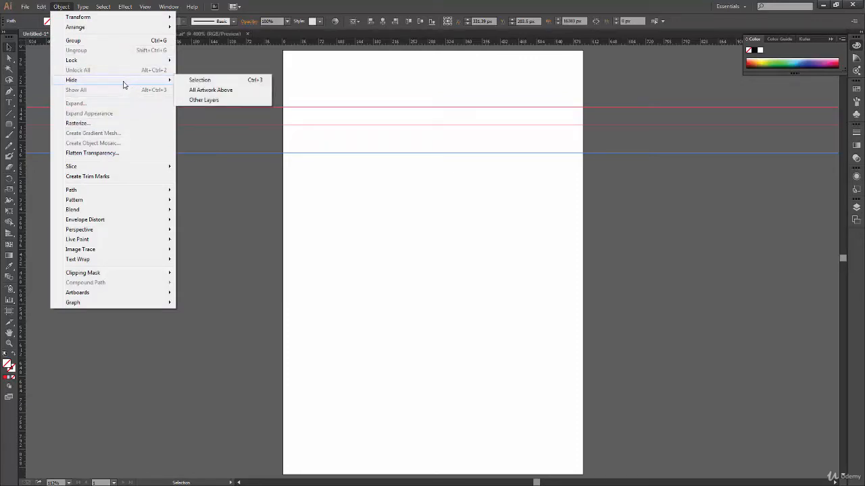
Select all three horizontal guides together and delete them
left_click(428, 211)
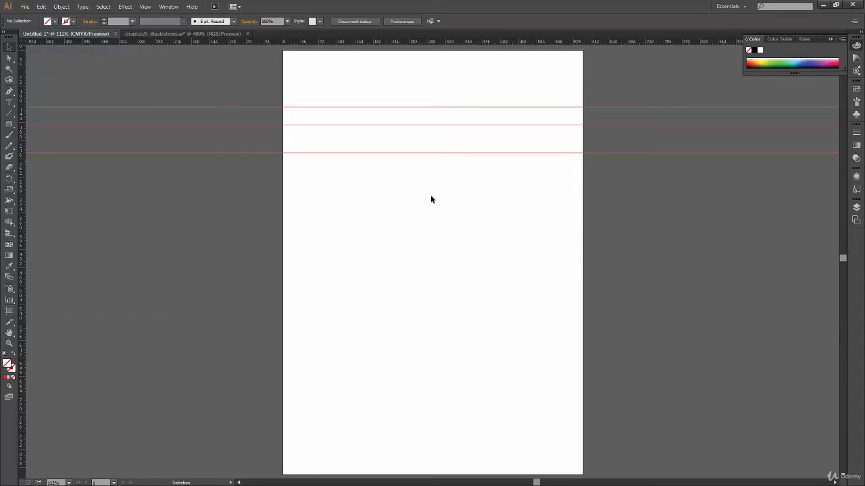
left_click_drag(386, 118, 379, 86)
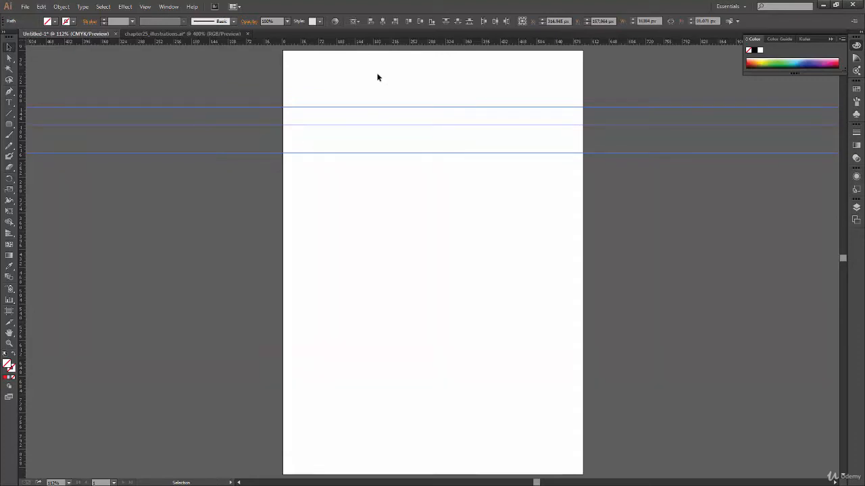
key("Delete")
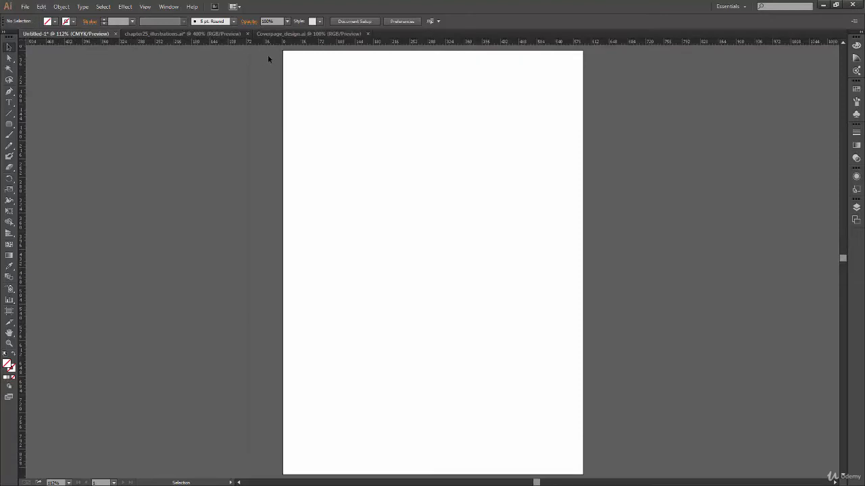
Switch to the Coverpage_design.ai document and examine how the overlapping traffic signs and the title board are arranged on the cover
left_click(290, 34)
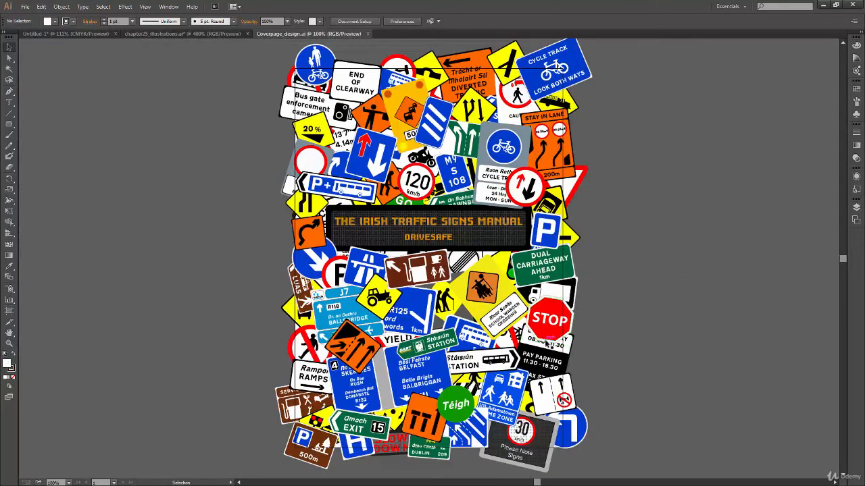
key("ctrl+plus")
key("ctrl+plus")
key("a")
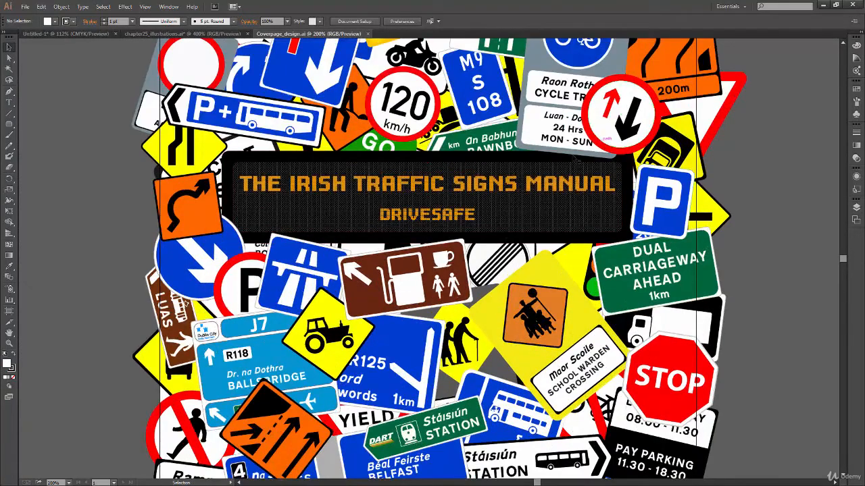
key("ctrl+minus")
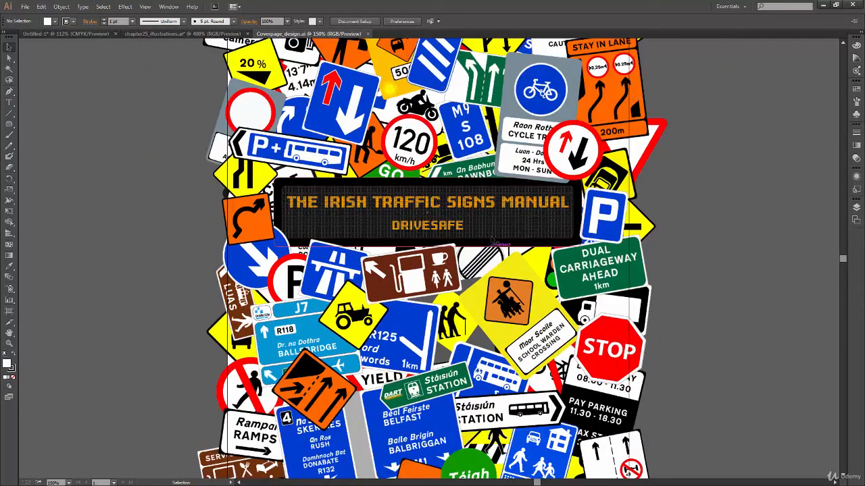
scroll(531, 231, "up", 2)
key("v")
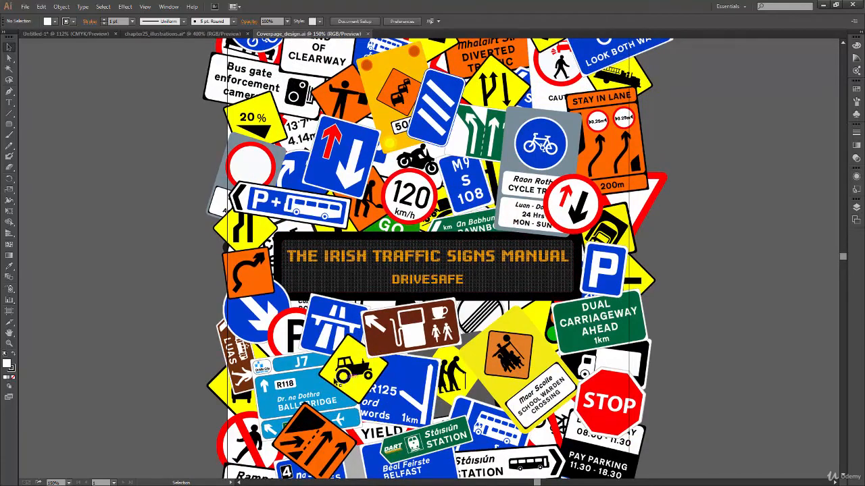
left_click_drag(439, 276, 427, 348)
left_click_drag(505, 393, 490, 208)
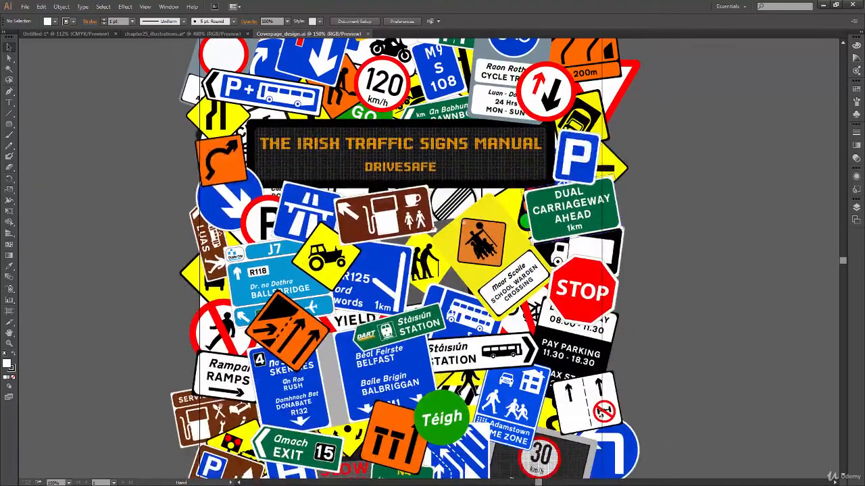
left_click_drag(355, 420, 356, 350)
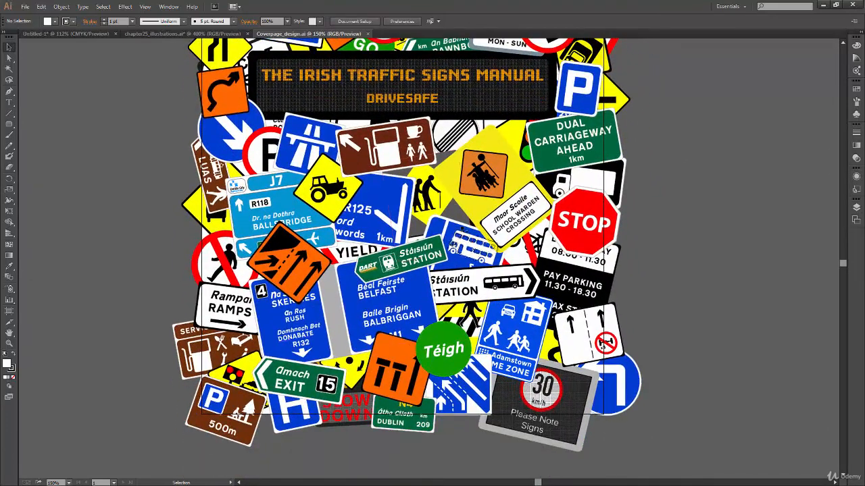
left_click_drag(444, 204, 435, 324)
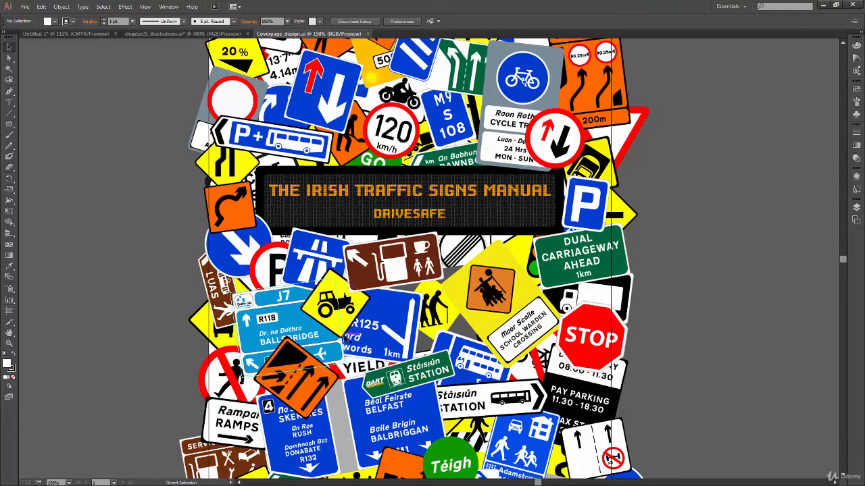
scroll(489, 299, "down", 2)
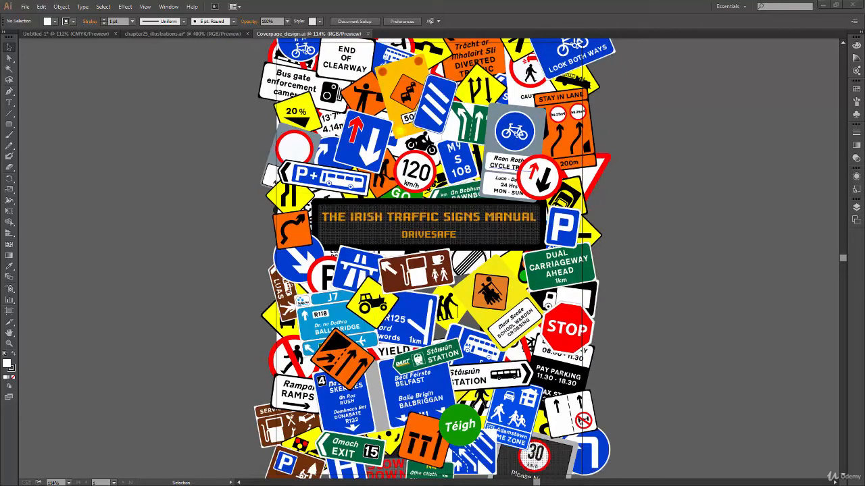
View the finished cover image Coverpage_design_v3.jpg in Windows Photo Viewer and close it
left_click_drag(0, 27, 419, 52)
left_click(714, 52)
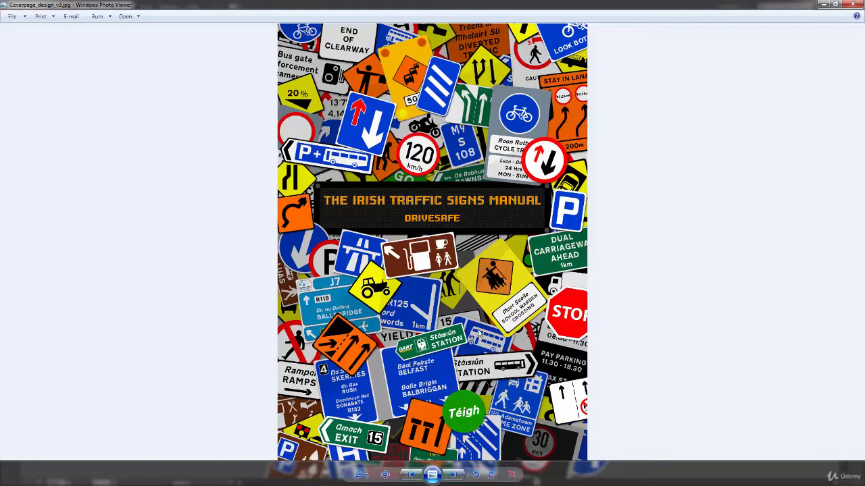
left_click(853, 4)
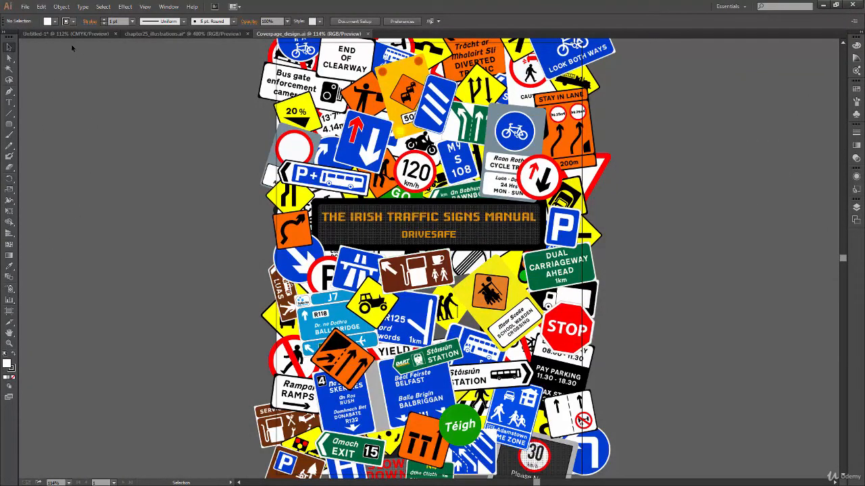
Return to the blank Untitled-1 document and practise showing and hiding its layers list
left_click(87, 34)
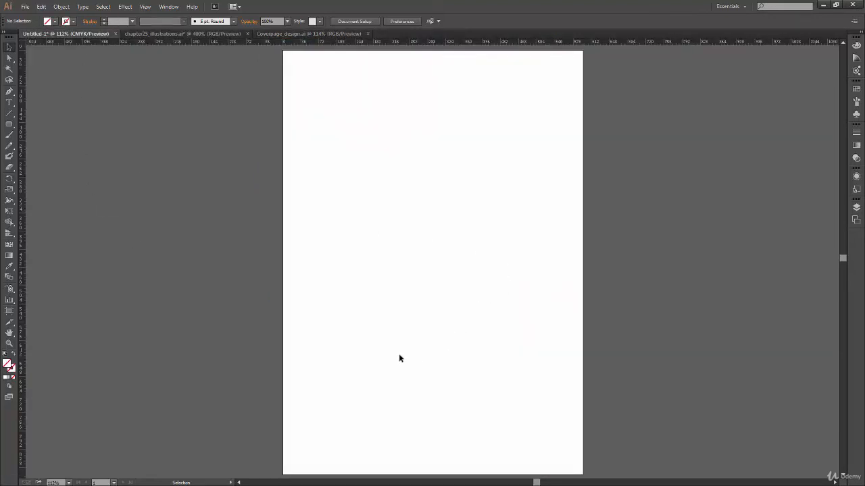
key("F7")
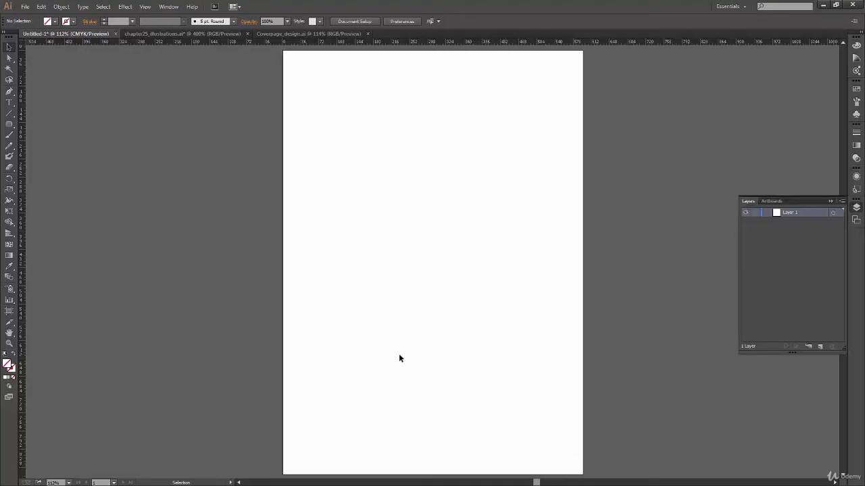
key("F7")
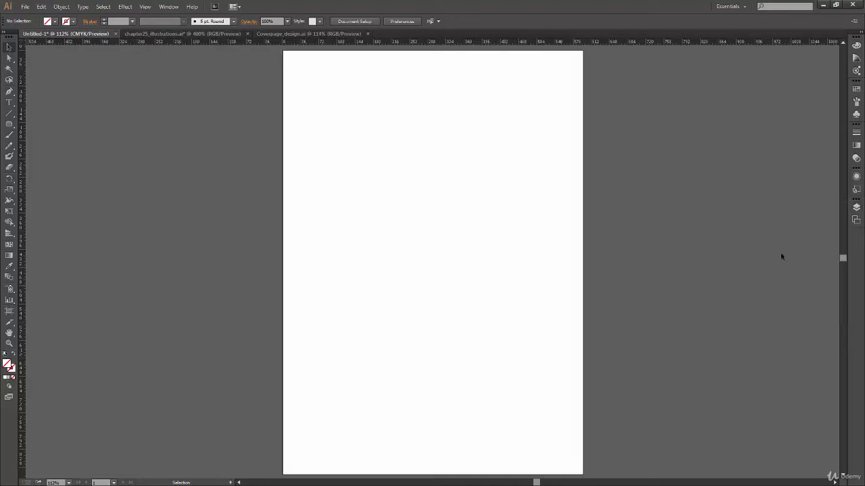
left_click(856, 208)
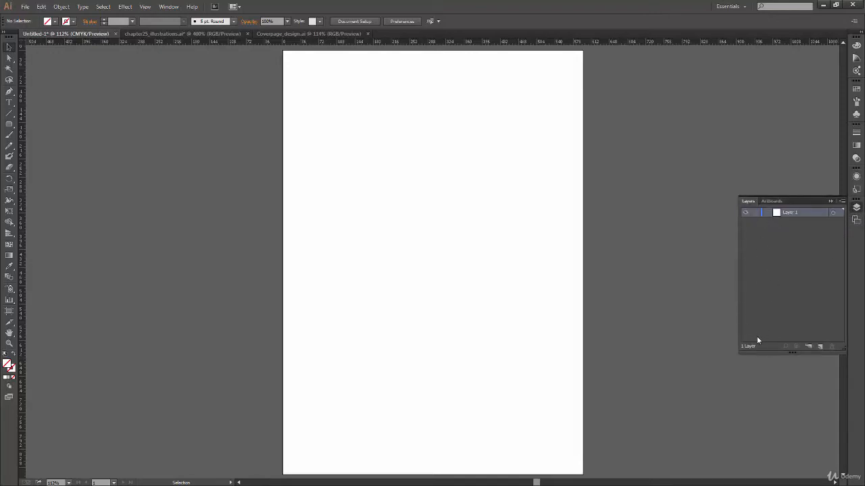
key("F7")
key("F7")
left_click(831, 200)
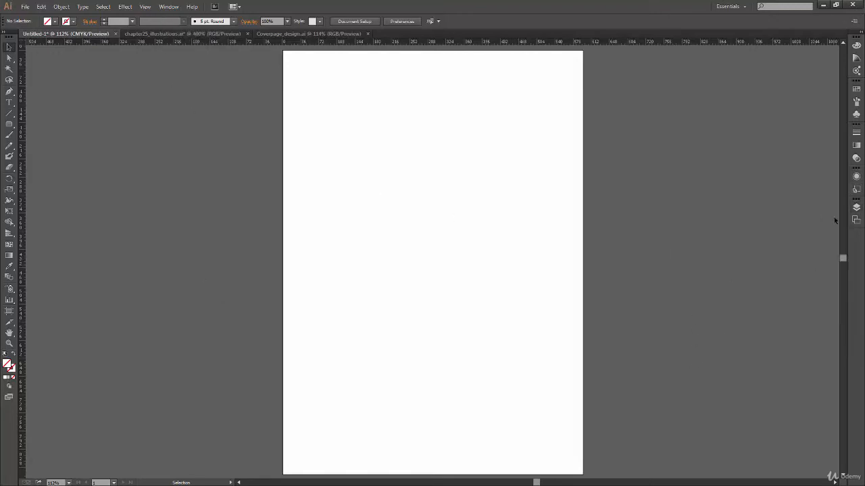
Look up the Layers command, display the layers list, check the artboards list, and return to the layers
left_click(169, 7)
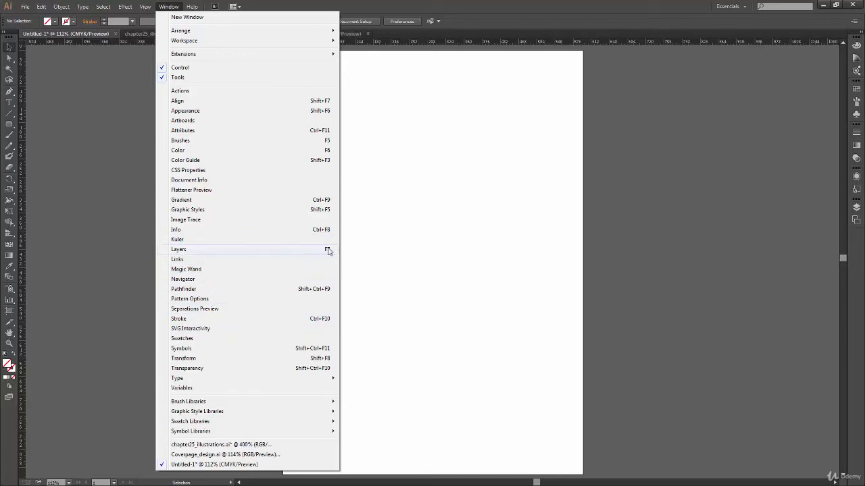
left_click(397, 247)
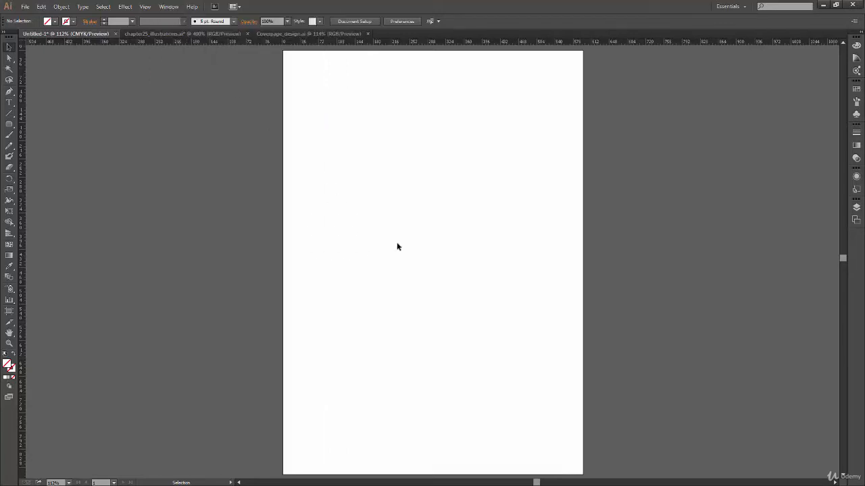
key("F7")
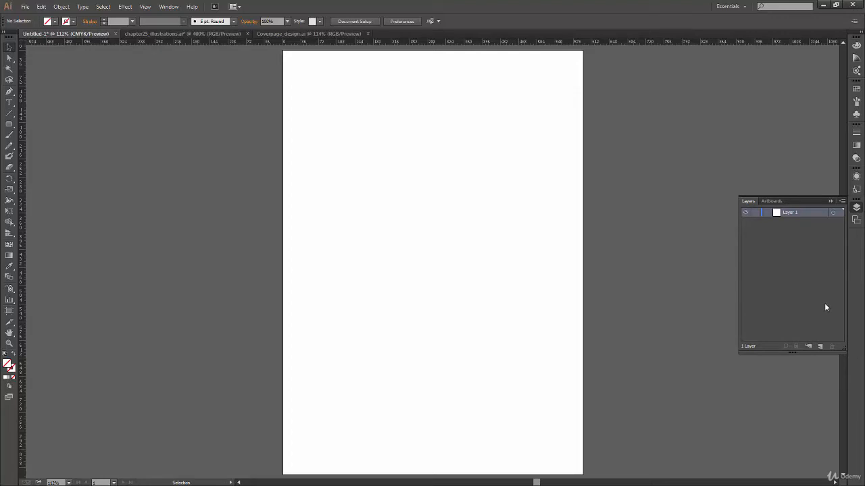
left_click(771, 201)
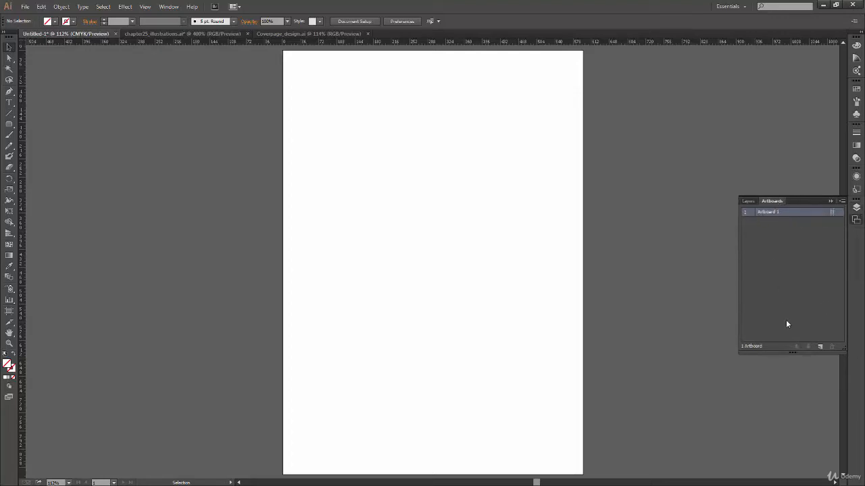
left_click(748, 202)
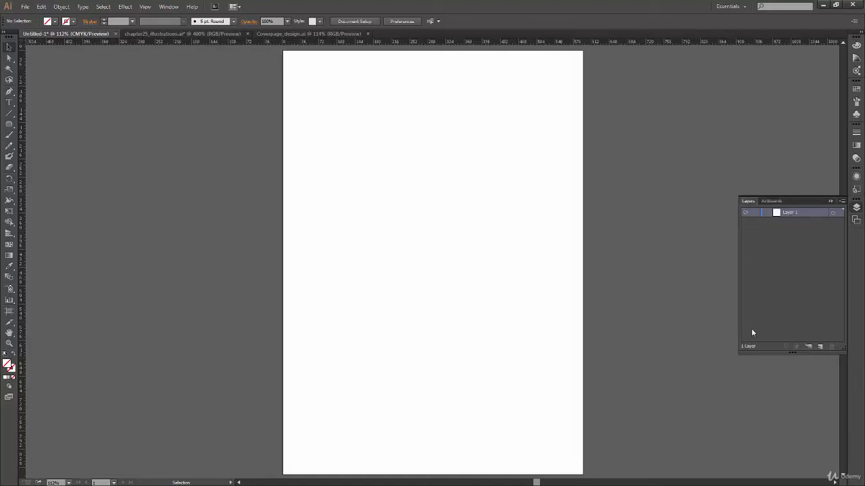
Check the blank document's artboards list and return to its layers
left_click(771, 201)
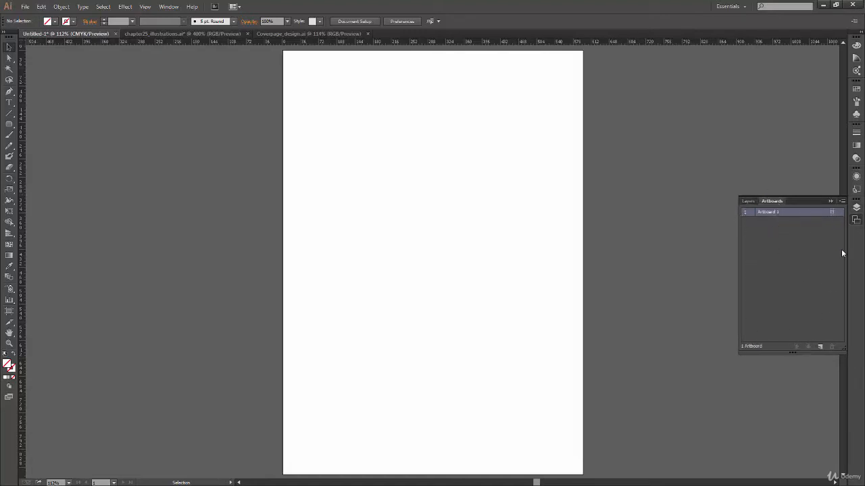
left_click(748, 202)
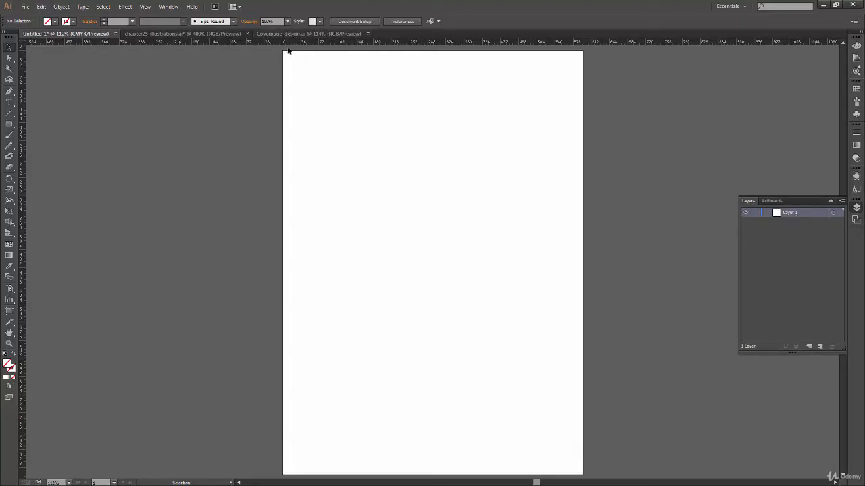
In the Coverpage_design.ai document, hide all the signs layers and main_sign, and show only the extras layer
left_click(312, 31)
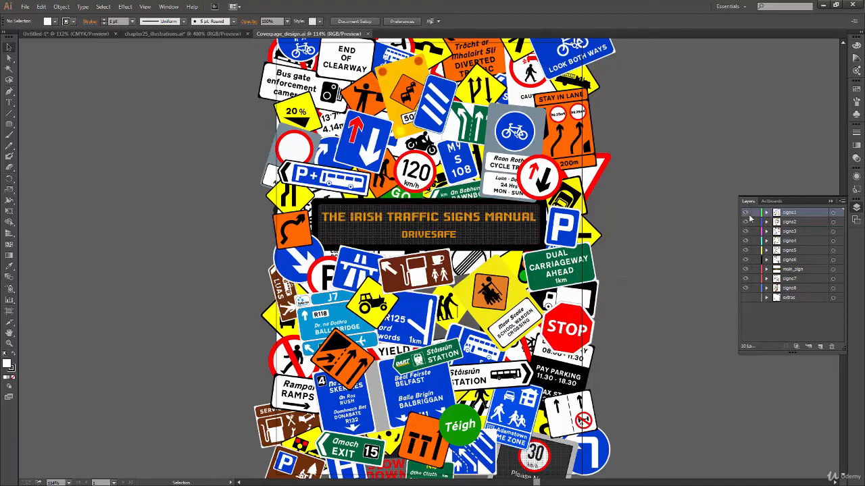
left_click_drag(745, 215, 745, 290)
left_click(745, 297)
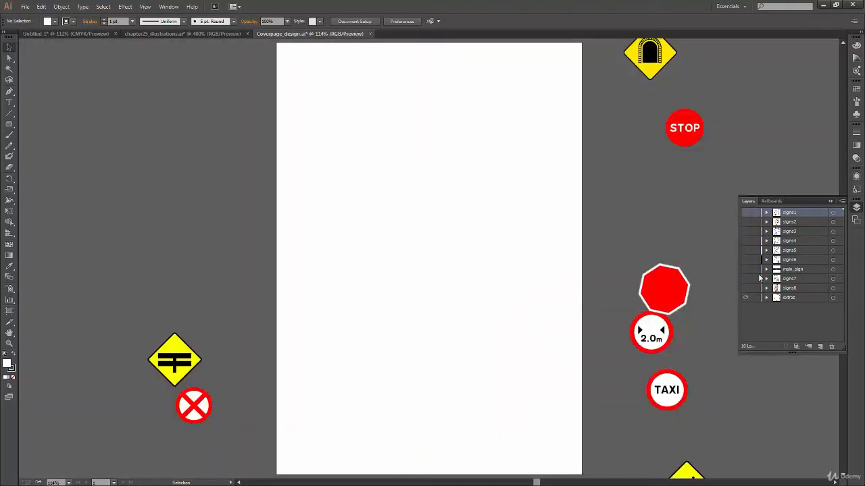
Show the layers one at a time from signs8 up through signs7, main_sign and signs6 to signs1
left_click(746, 288)
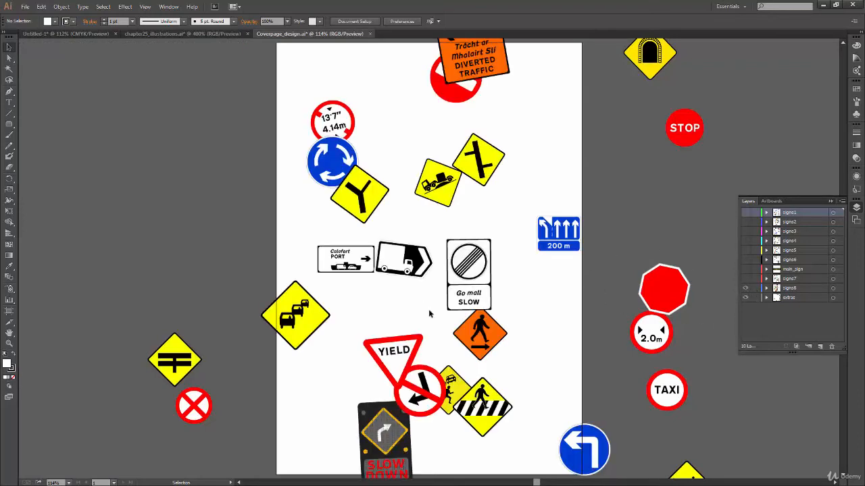
left_click(746, 279)
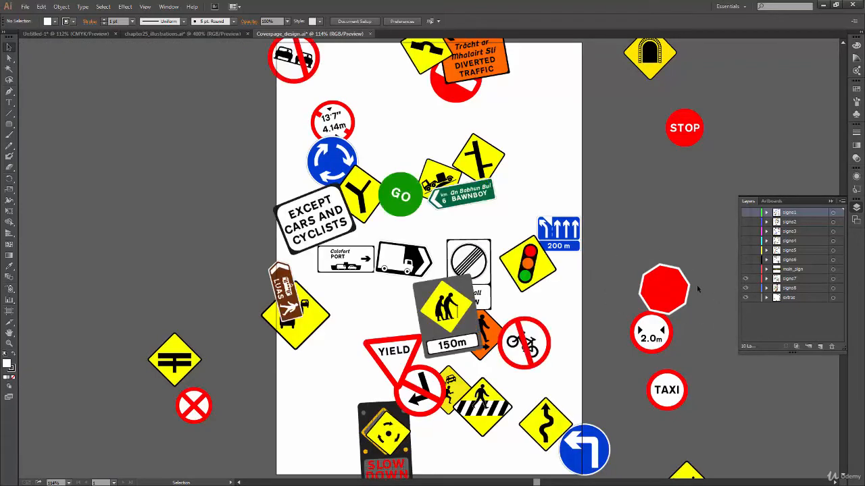
left_click(745, 269)
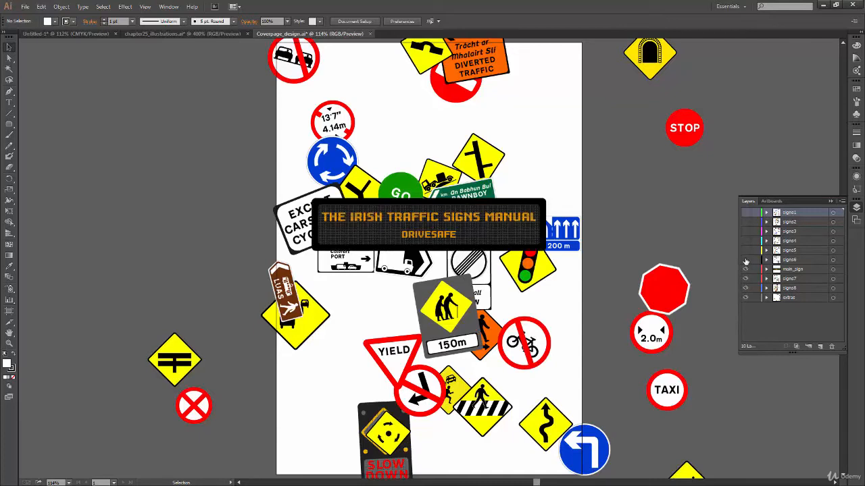
left_click(746, 260)
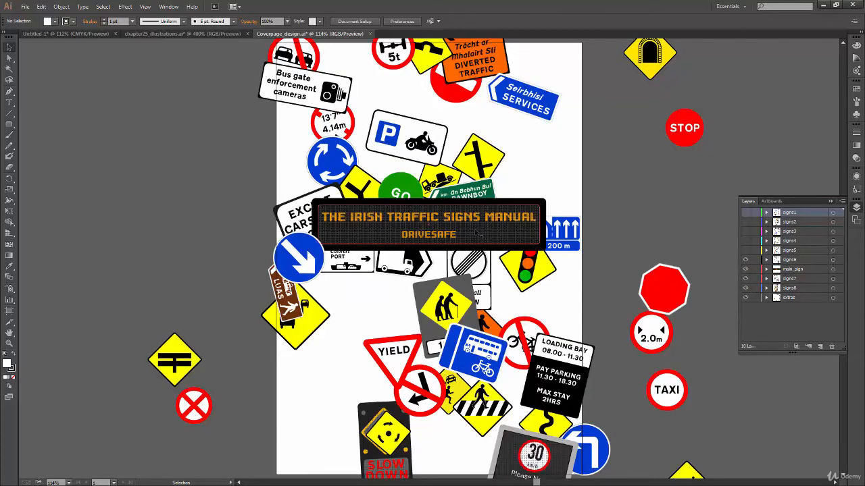
left_click(745, 249)
left_click(745, 241)
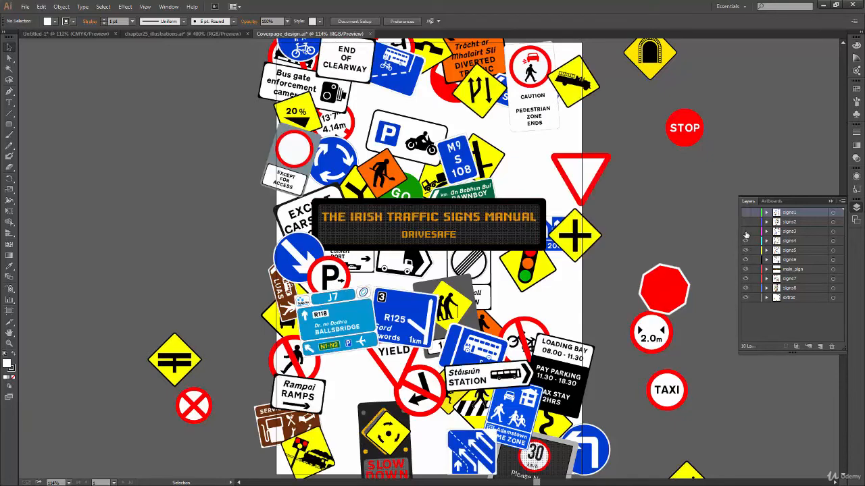
left_click(745, 231)
left_click(745, 221)
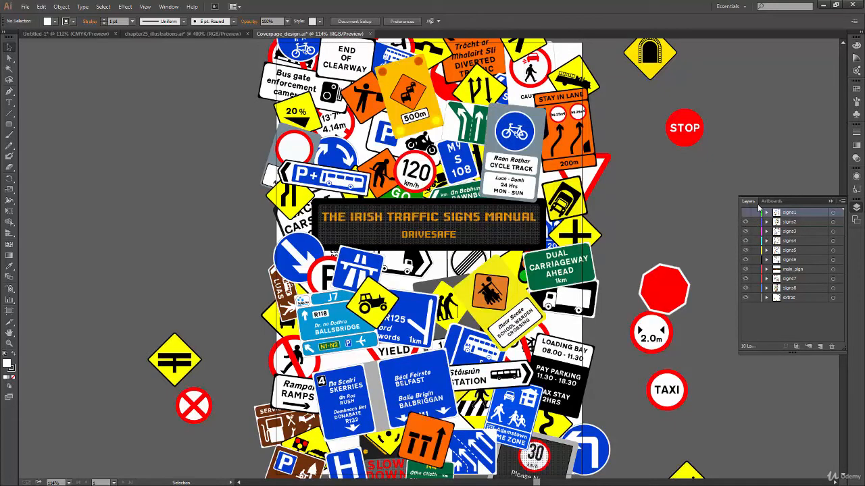
left_click(746, 213)
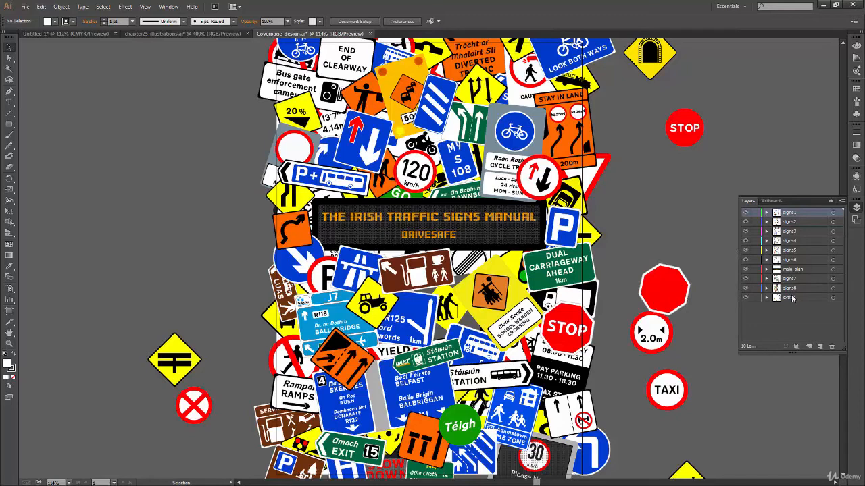
Toggle the signs1 layer's visibility, and hide the layers one by one from signs1 down to signs8, leaving extras shown
left_click(745, 214)
left_click(747, 214)
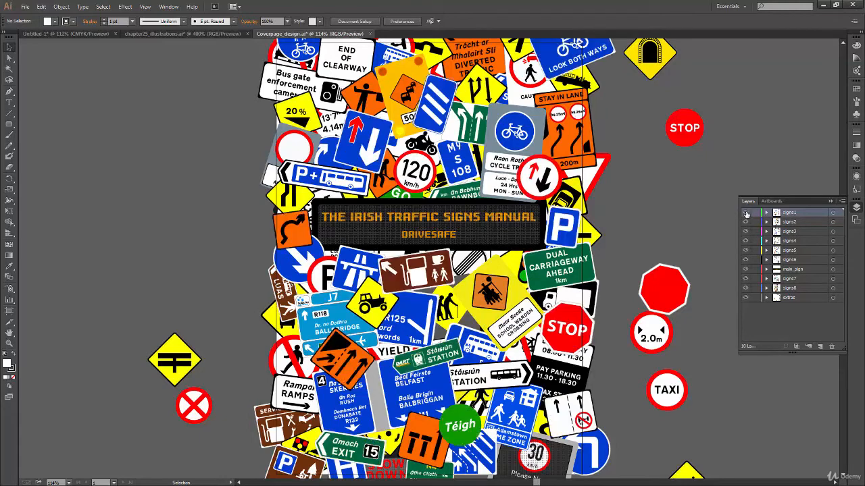
left_click(746, 214)
left_click(745, 223)
left_click(746, 231)
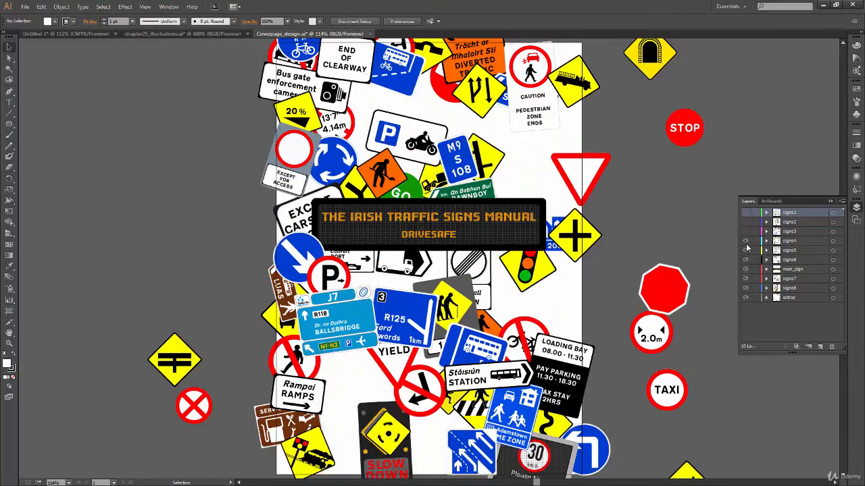
left_click(746, 241)
left_click(746, 250)
left_click(746, 259)
left_click(746, 269)
left_click(746, 278)
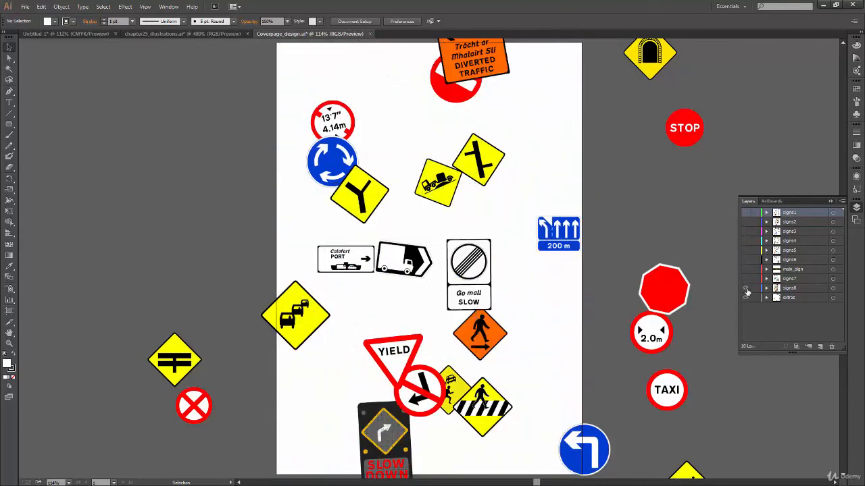
left_click(745, 287)
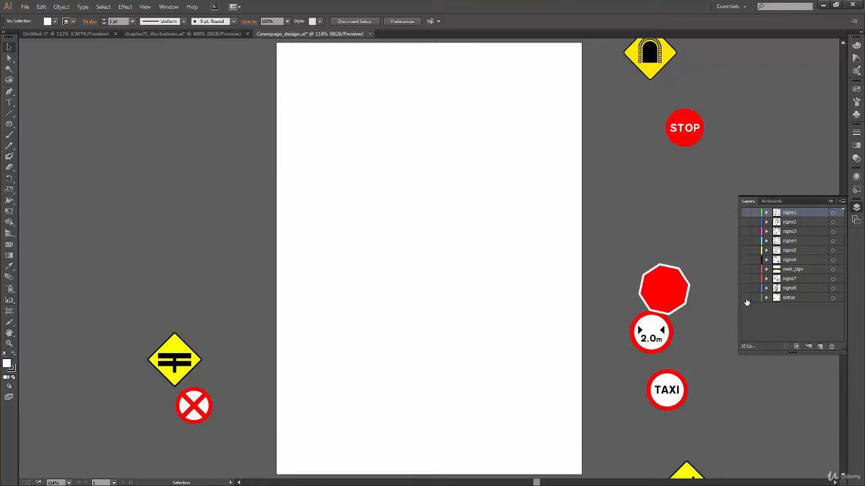
Practise toggling the extras layer's visibility, leave it hidden, and show only the signs8 layer
left_click(746, 298)
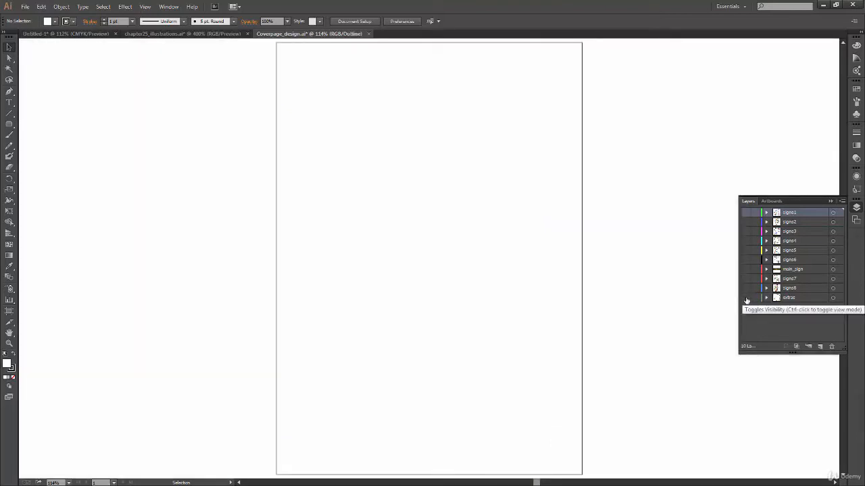
left_click(746, 298, "ctrl")
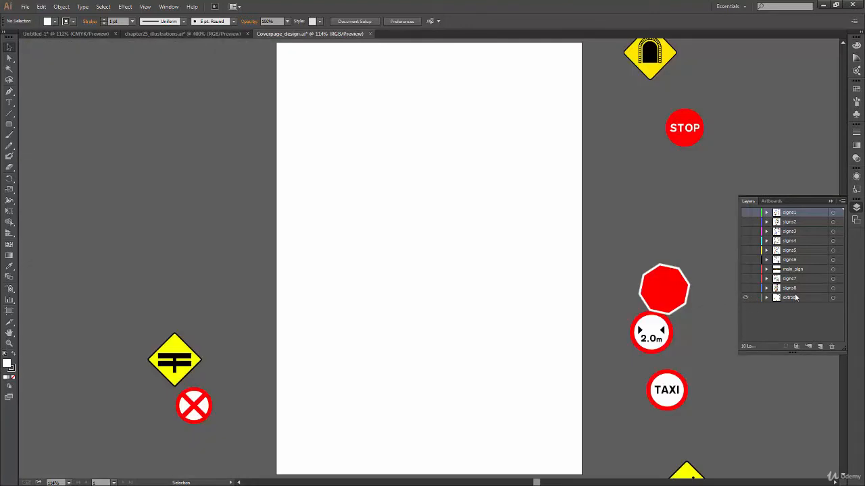
left_click(745, 298)
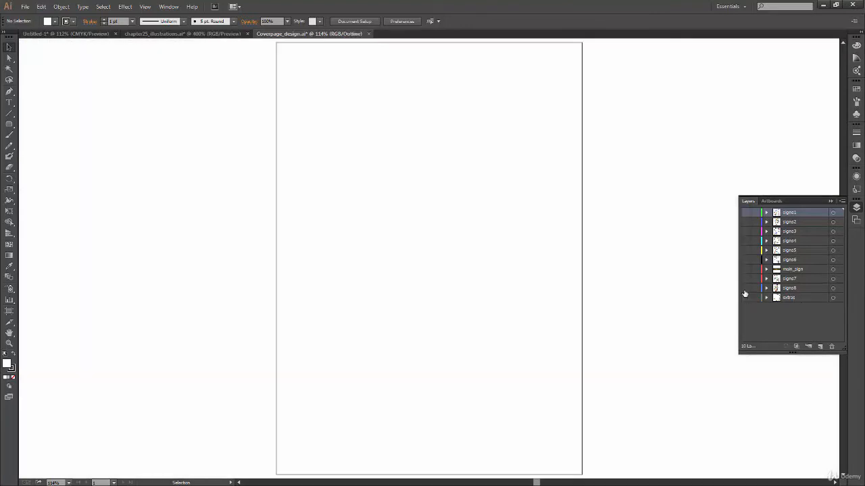
left_click(745, 289)
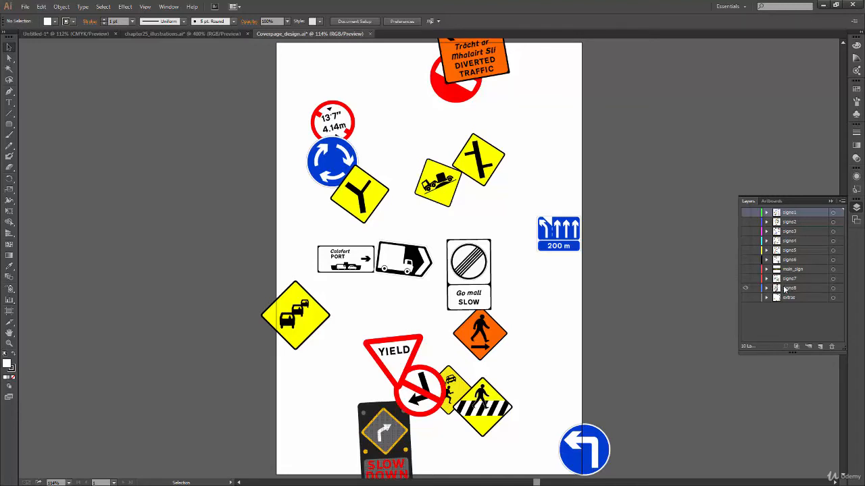
Hide and redisplay the signs8 layer, and make the extras layer visible together with it
left_click(746, 290, "alt")
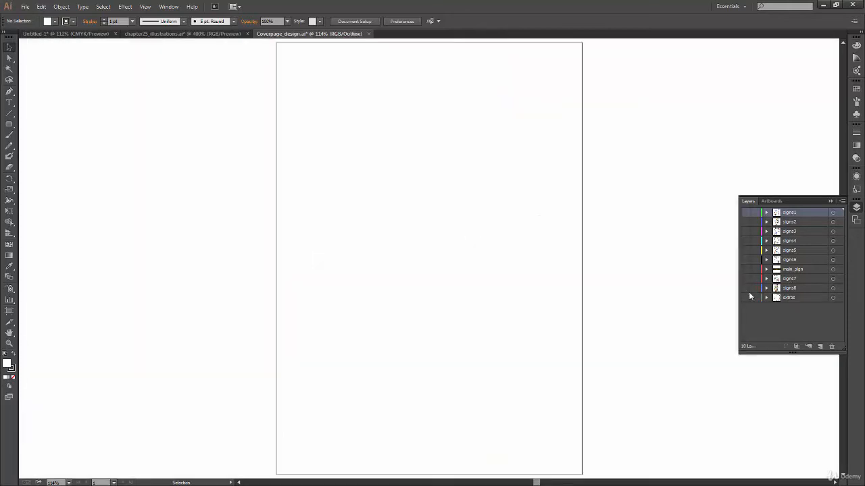
left_click(746, 292, "alt")
left_click(746, 291, "alt")
left_click(746, 295, "alt")
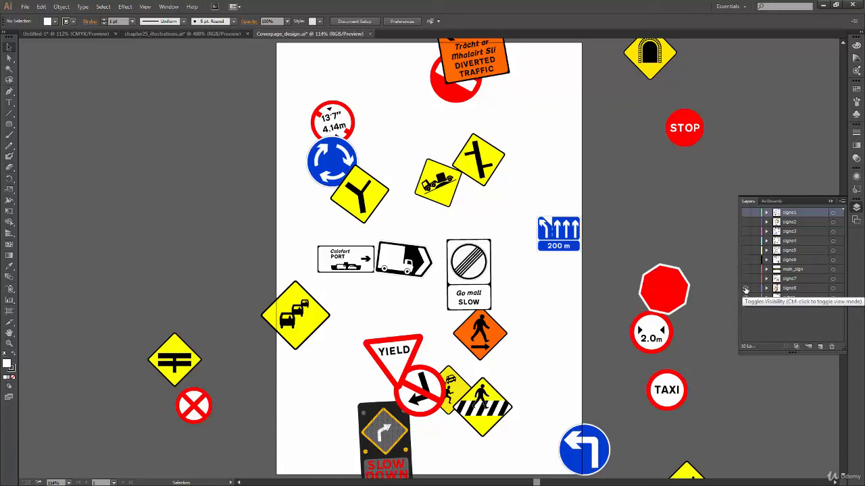
Switch only the signs8 layer to outline view and inspect the Calafort Port and traffic queue signs up close
left_click(746, 291, "ctrl+alt")
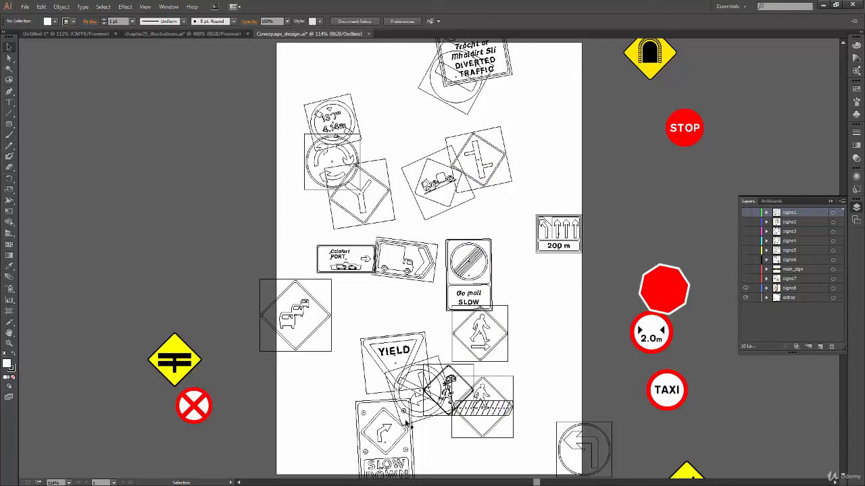
key("ctrl+plus")
key("ctrl+plus")
key("ctrl+plus")
key("ctrl+plus")
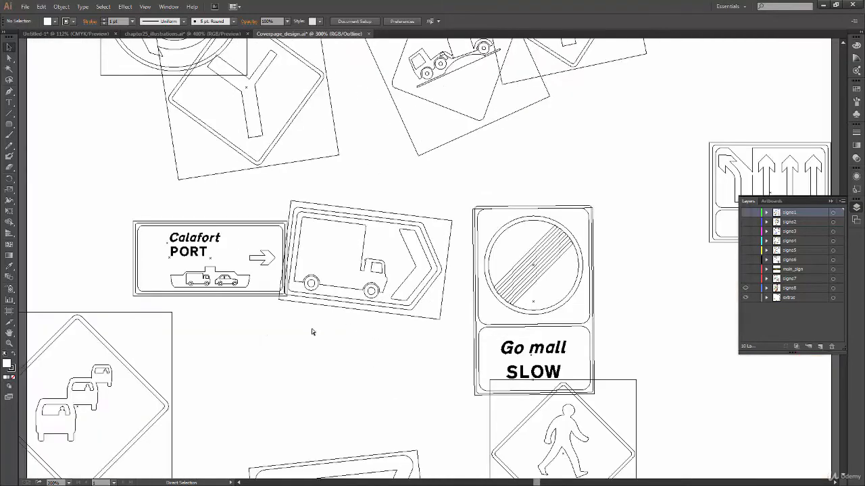
key("space")
left_click_drag(180, 306, 440, 296)
key("ctrl+plus")
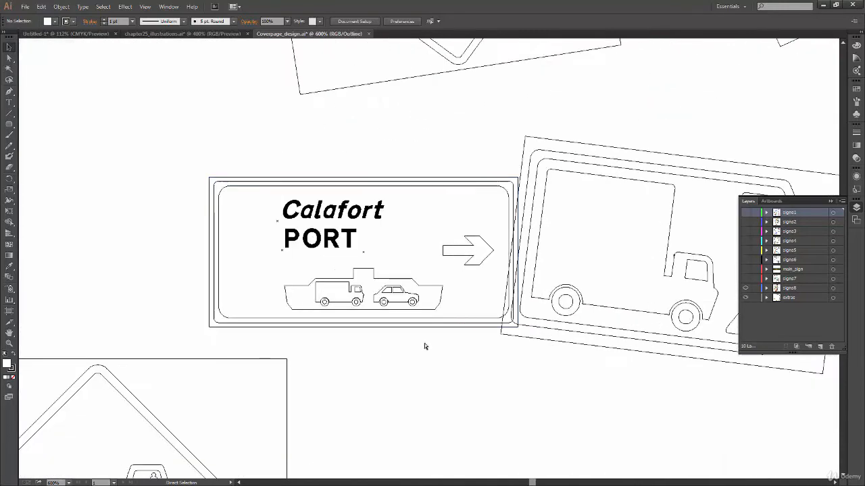
key("space")
left_click_drag(282, 394, 475, 149)
left_click_drag(415, 265, 426, 316)
Compare the preview and outline views of the traffic queue sign, and examine the truck warning sign's outlines
key("ctrl+y")
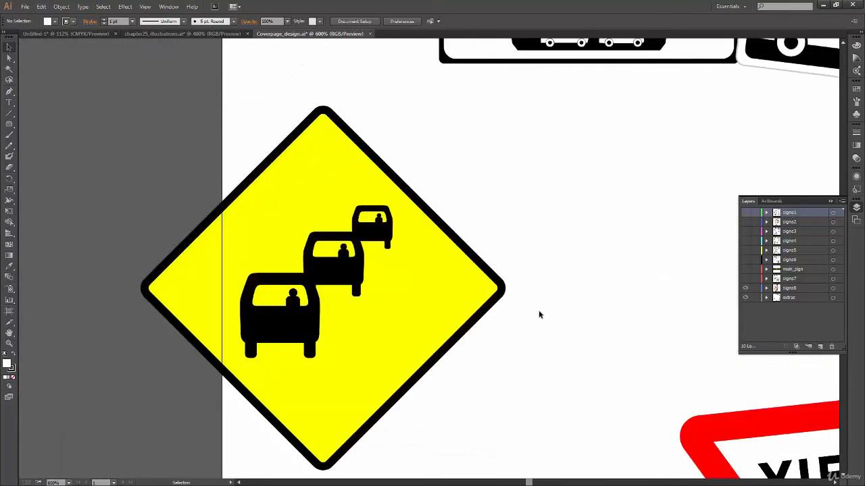
key("ctrl+y")
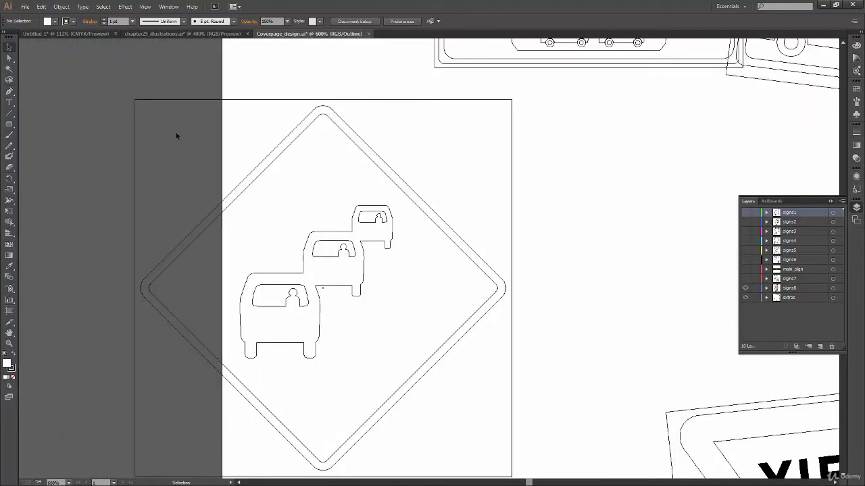
left_click_drag(614, 209, 383, 373)
left_click_drag(512, 137, 418, 371)
mouse_move(477, 245)
left_mouse_down()
mouse_move(415, 313)
mouse_move(382, 373)
left_mouse_up()
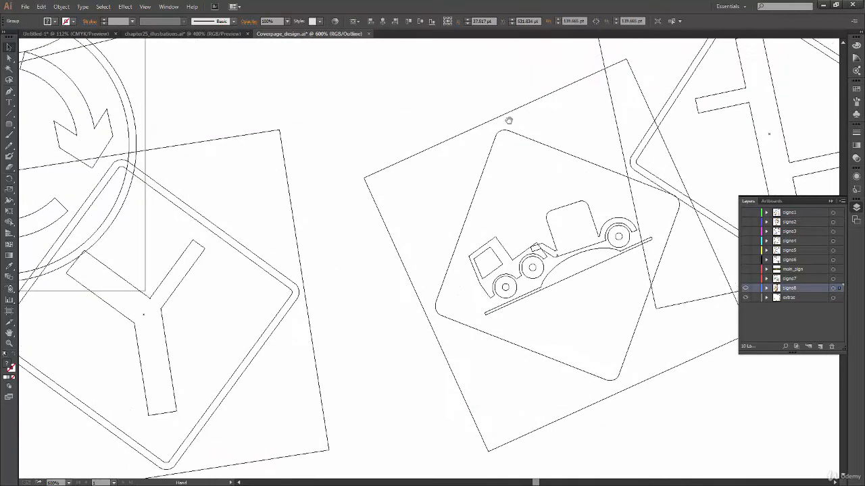
left_click(745, 290, "ctrl")
left_click(745, 290, "ctrl")
Examine the outlines of the junction, roundabout and 4.14m height limit signs, and compare them with the full-colour preview
left_click_drag(286, 332, 535, 341)
left_click(356, 363)
left_click_drag(283, 359, 509, 348)
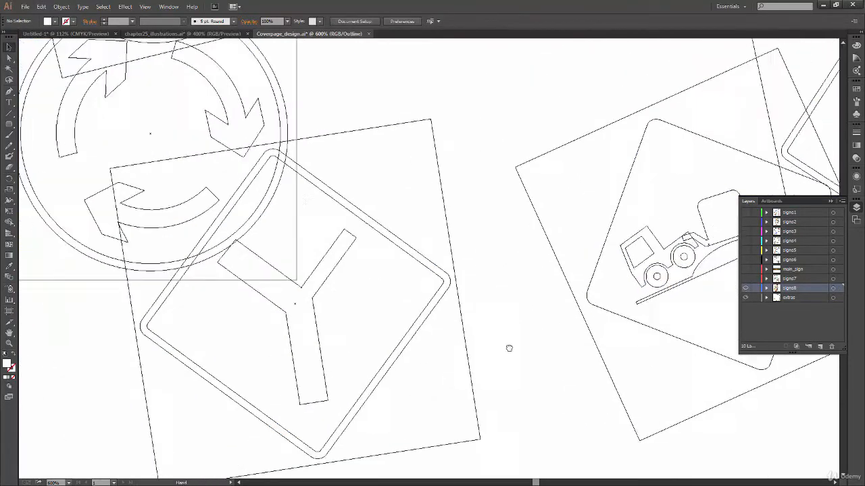
mouse_move(442, 312)
left_mouse_down()
mouse_move(484, 425)
mouse_move(479, 446)
left_mouse_up()
left_click_drag(382, 296, 376, 345)
left_click_drag(282, 142, 251, 256)
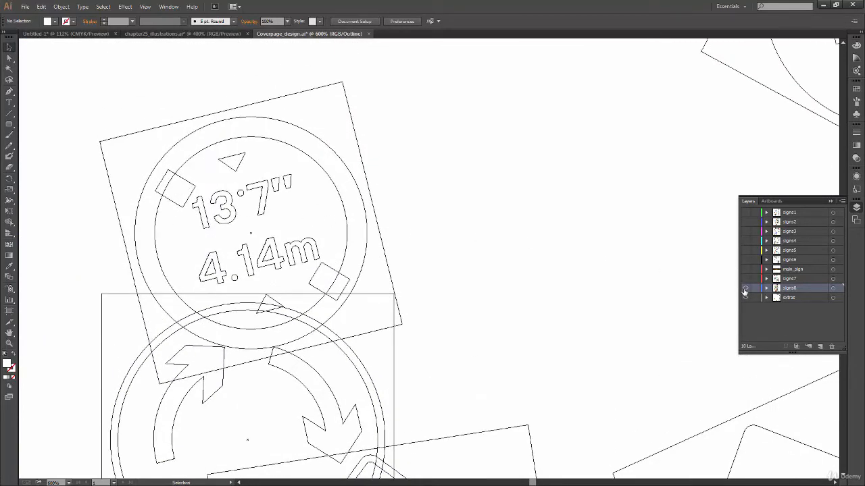
key("ctrl+y")
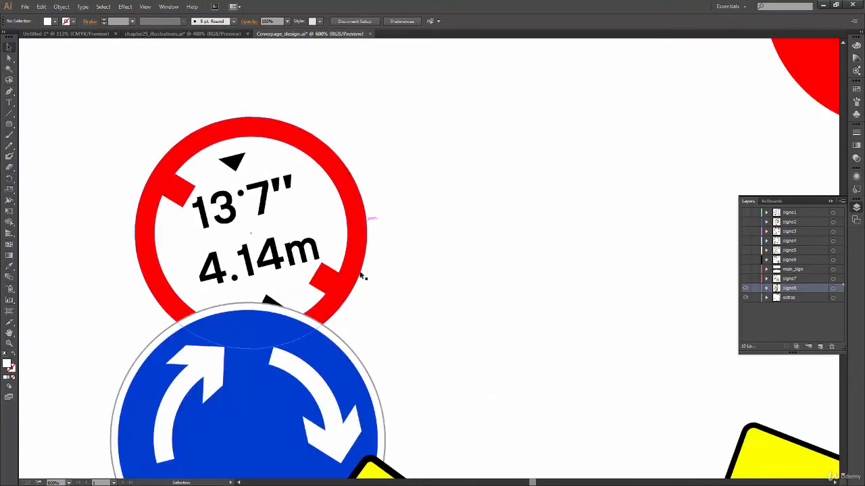
key("ctrl+y")
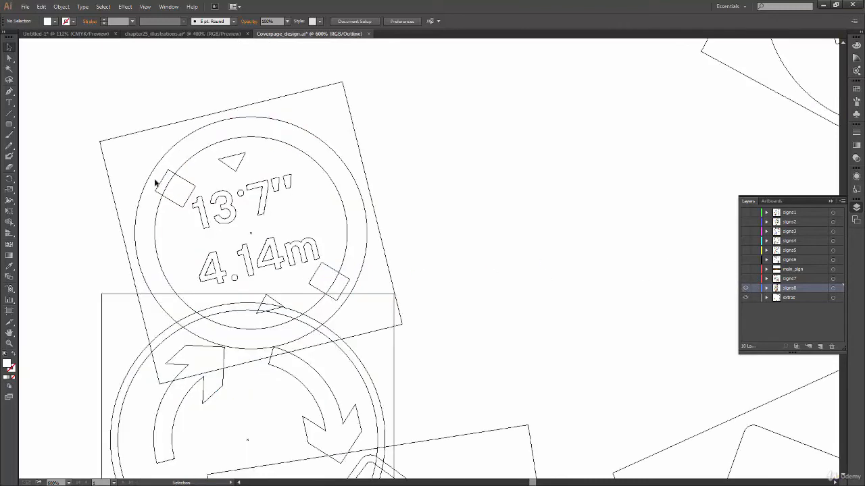
key("ctrl+y")
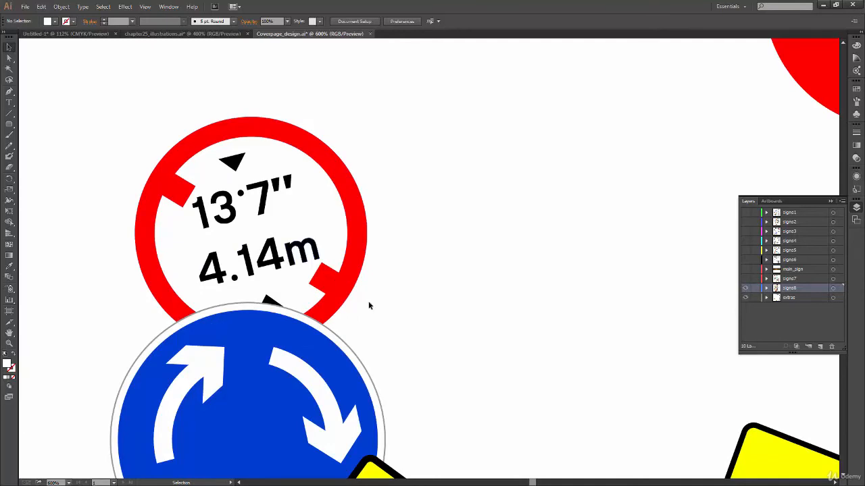
Fit the artboard in view and toggle the signs8 layer between outline and preview, leaving it in outline
key("ctrl+0")
left_click(745, 289, "ctrl")
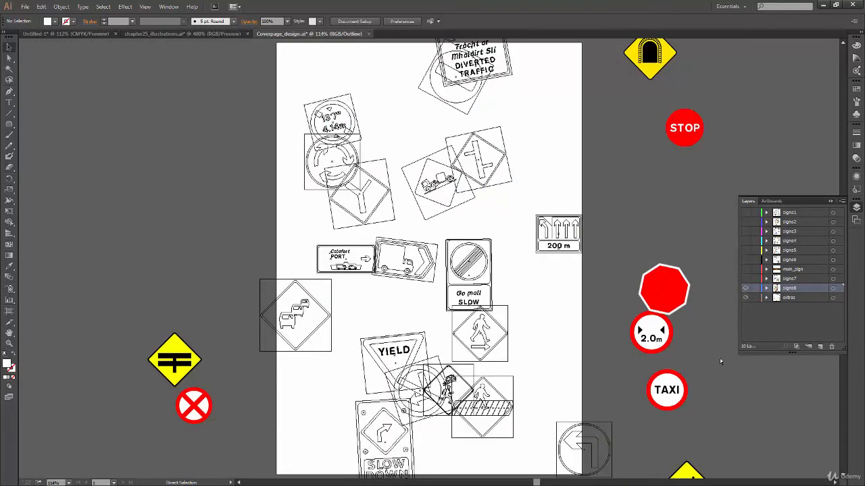
left_click(746, 290, "ctrl")
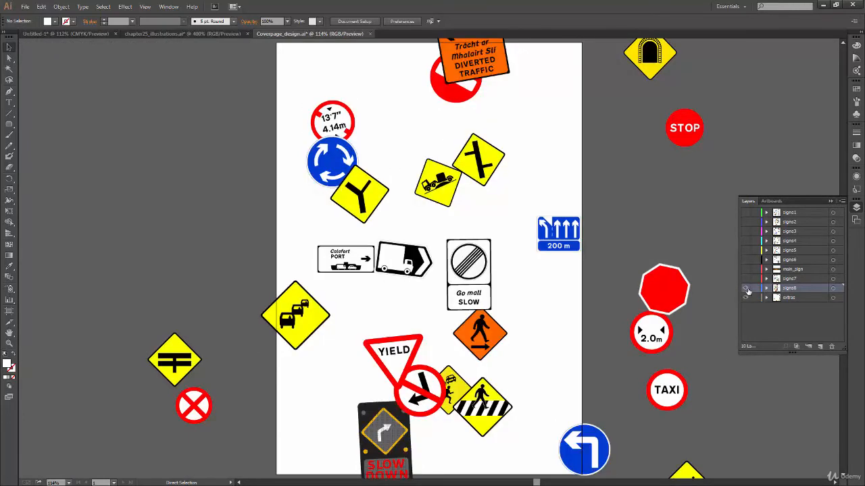
left_click(745, 289, "ctrl")
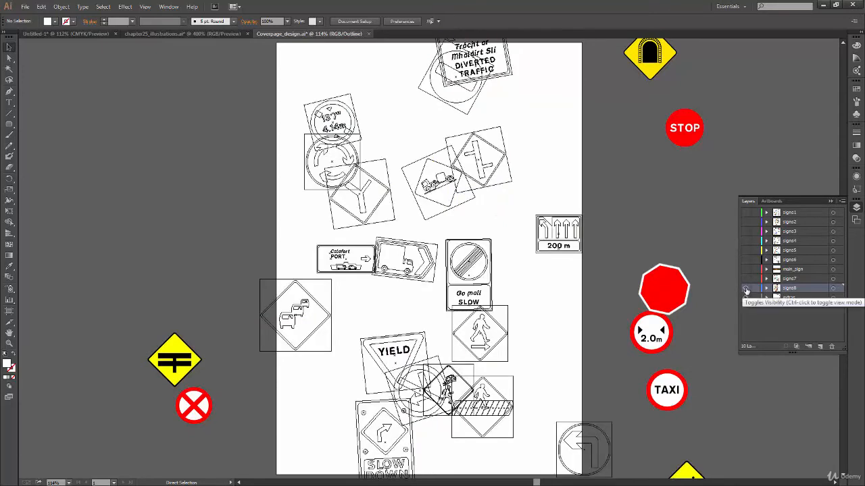
Return the signs8 layer to full-colour preview, then hide it and show it again
left_click(745, 289, "ctrl")
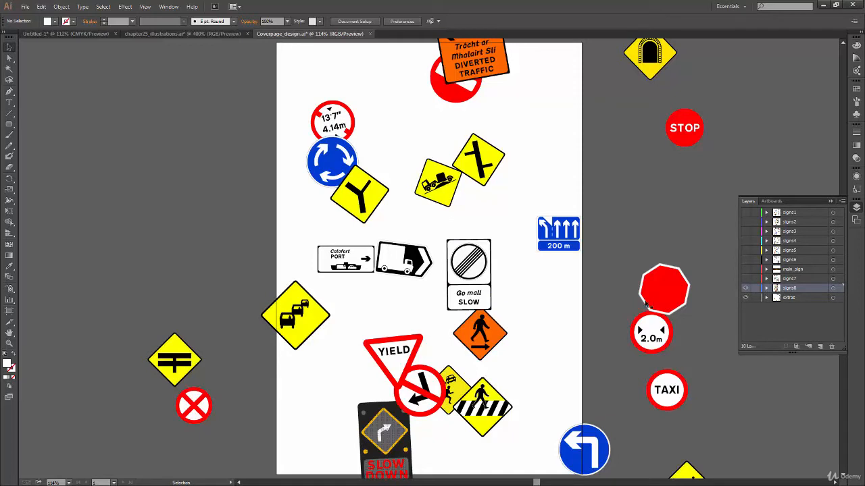
left_click(746, 289)
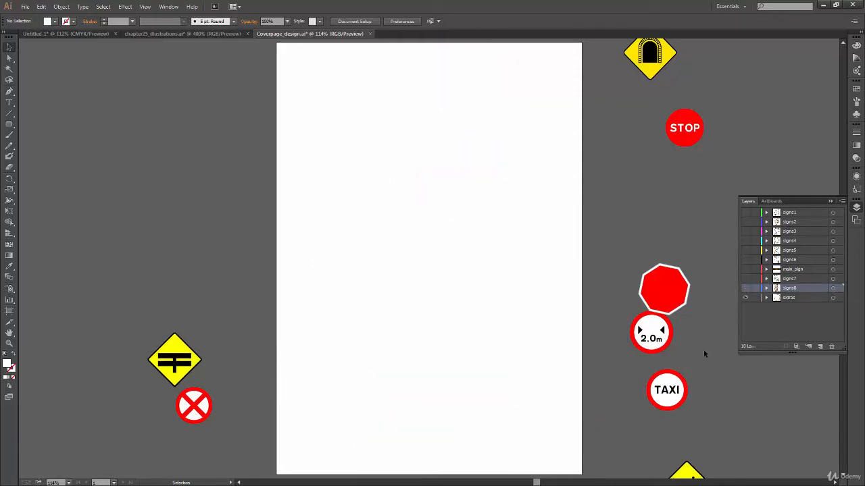
left_click(745, 289)
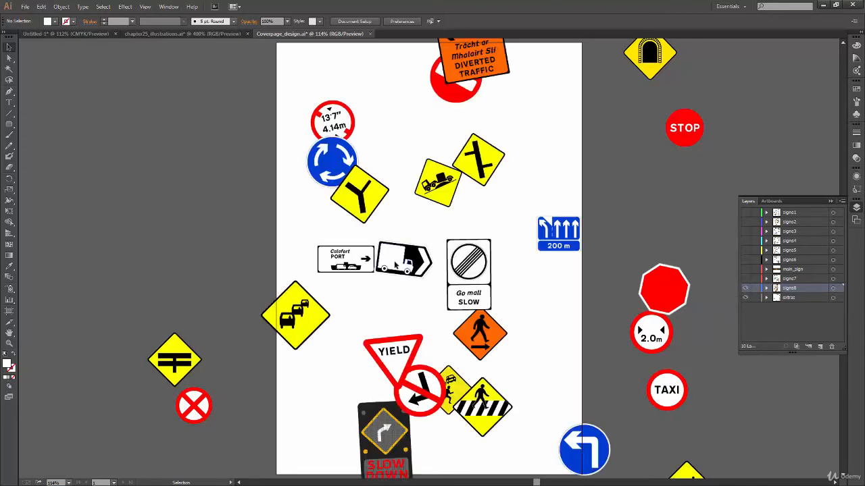
Lock the signs8 layer, try to select its signs, and move the octagon, 2.0m and TAXI signs slightly left and down
left_click(755, 289)
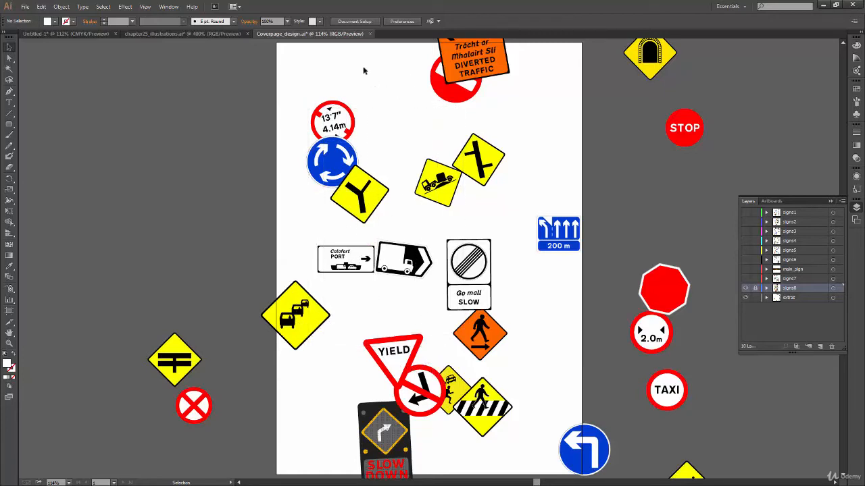
left_click_drag(374, 54, 508, 163)
left_click_drag(717, 228, 630, 404)
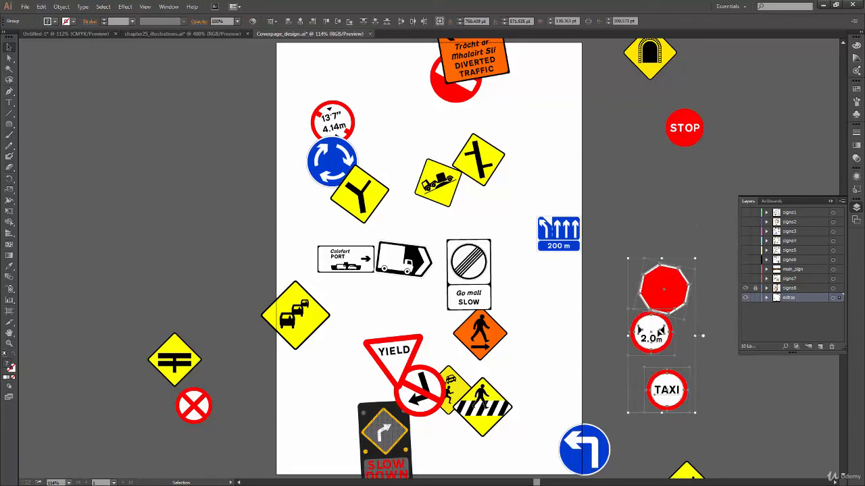
mouse_move(660, 332)
left_mouse_down()
mouse_move(673, 274)
mouse_move(647, 352)
mouse_move(673, 324)
mouse_move(650, 331)
left_mouse_up()
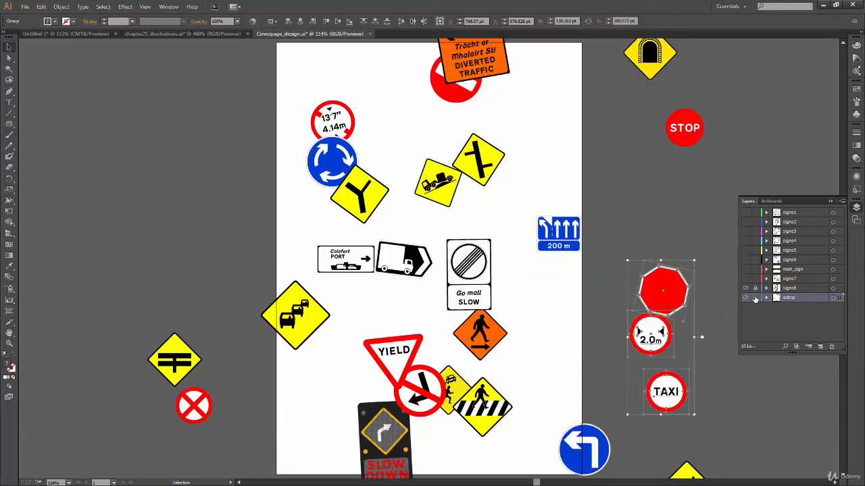
left_click(734, 390)
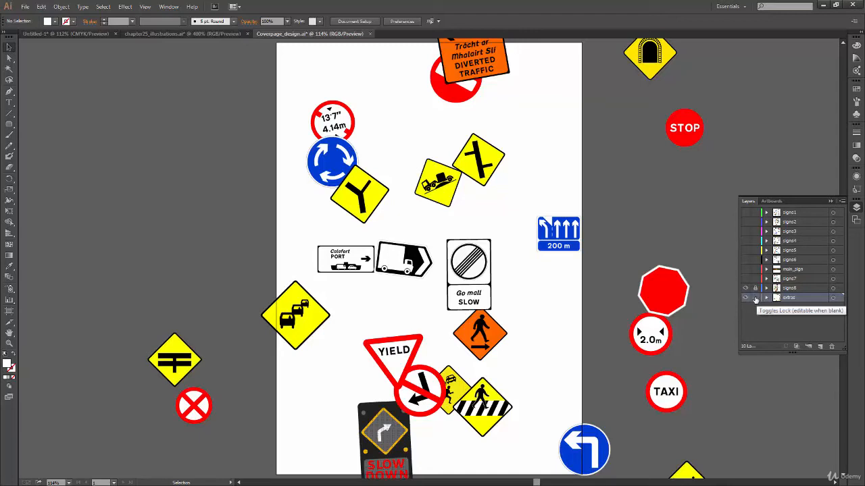
Lock the extras layer, unlock both signs8 and extras, and test the unlocked state by selecting signs on the artboard
left_click(756, 298)
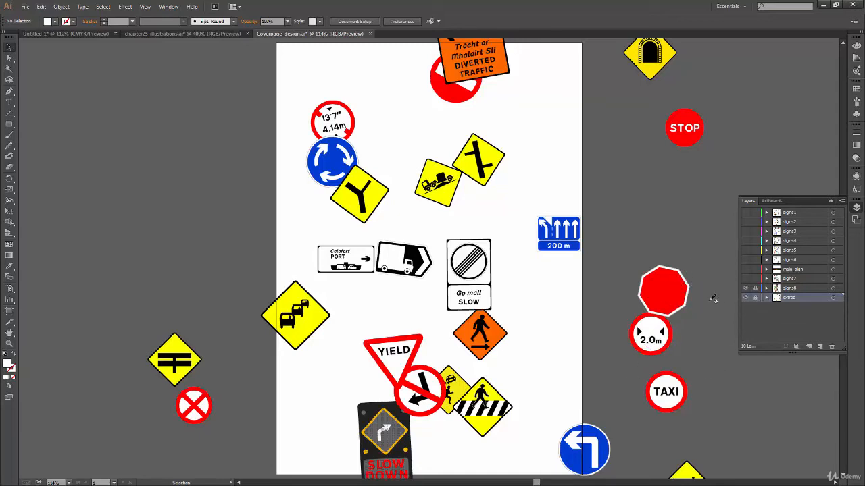
left_click(792, 288)
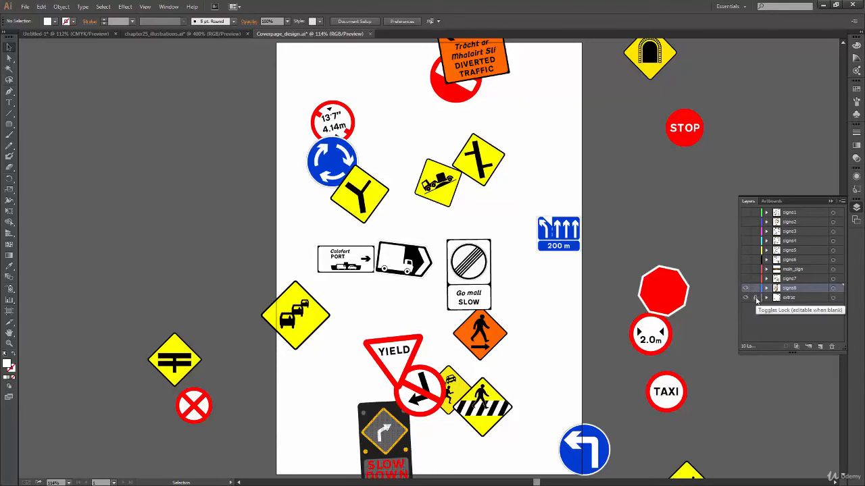
left_click_drag(405, 171, 557, 343)
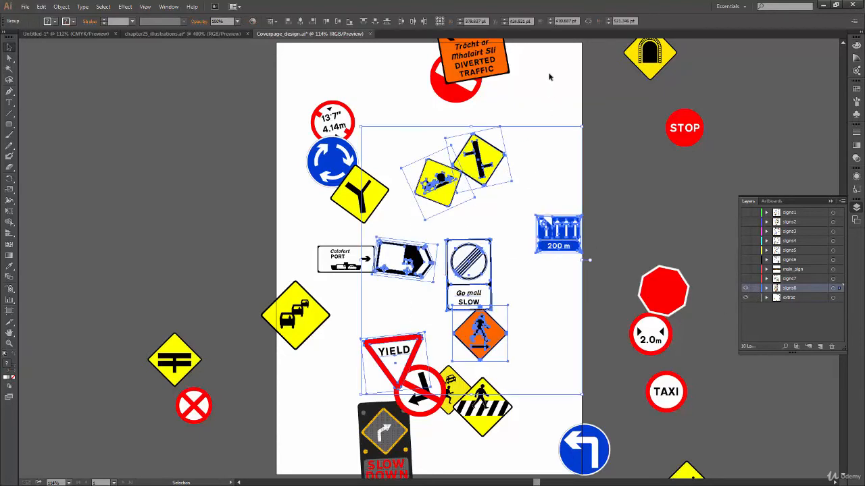
left_click_drag(549, 75, 400, 289)
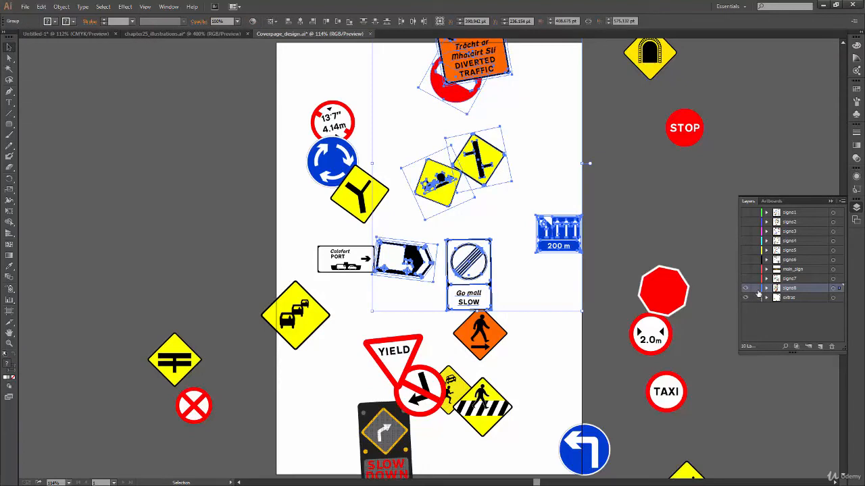
left_click(588, 223)
Toggle the lock on the signs8 layer, retest selecting the artboard signs, and clear the selection
left_click_drag(444, 249, 399, 280)
left_click(756, 289)
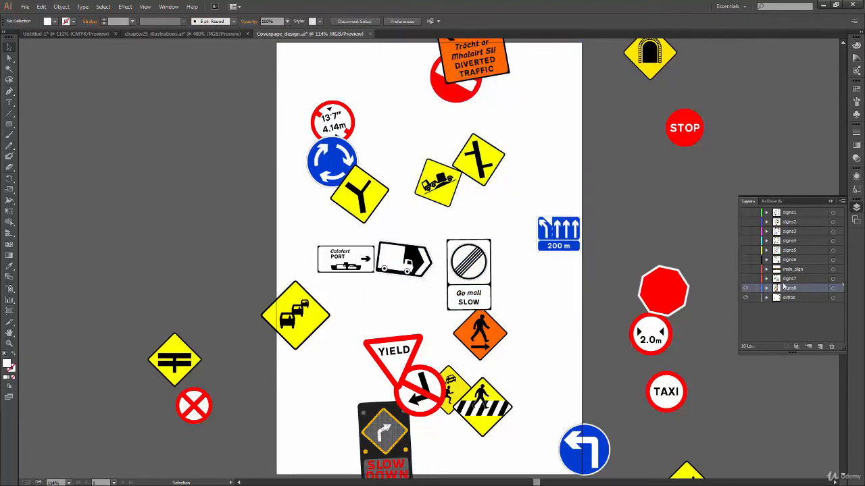
left_click_drag(590, 112, 422, 338)
left_click_drag(552, 109, 422, 270)
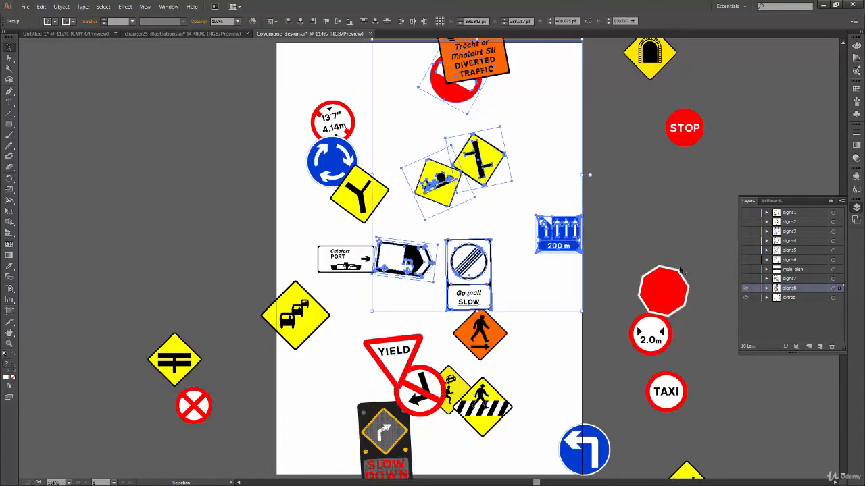
left_click(667, 226)
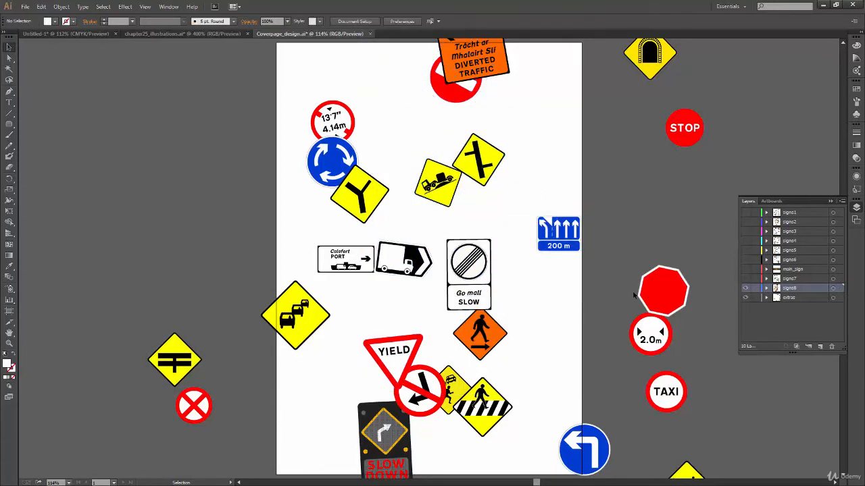
Expand the signs8 layer, and dock and lengthen the Layers panel so it can list every group in that layer
left_click(767, 291)
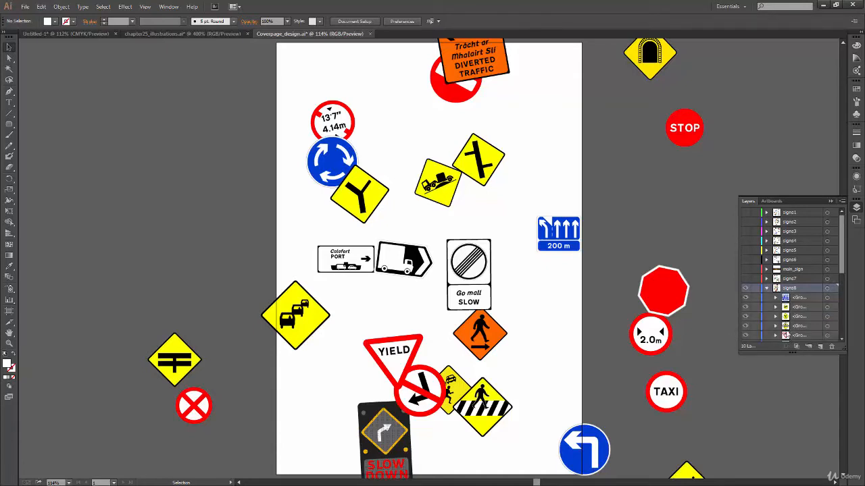
left_click_drag(842, 271, 842, 223)
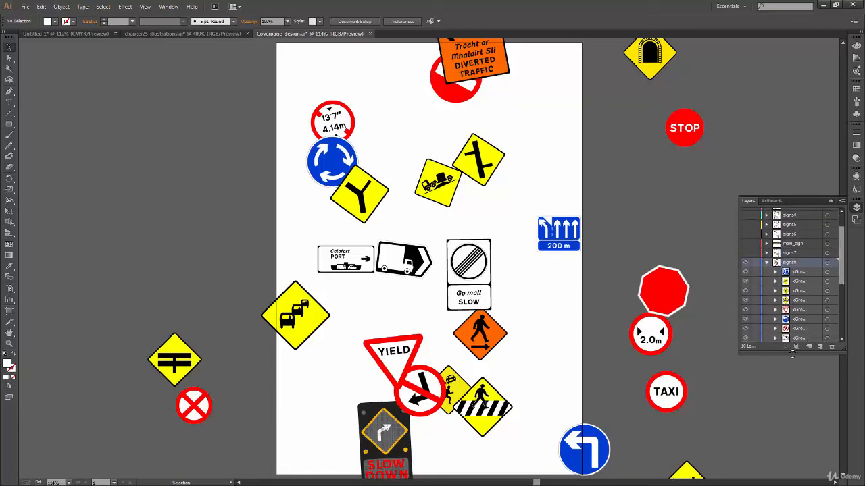
left_click_drag(792, 353, 794, 468)
left_click_drag(856, 200, 845, 39)
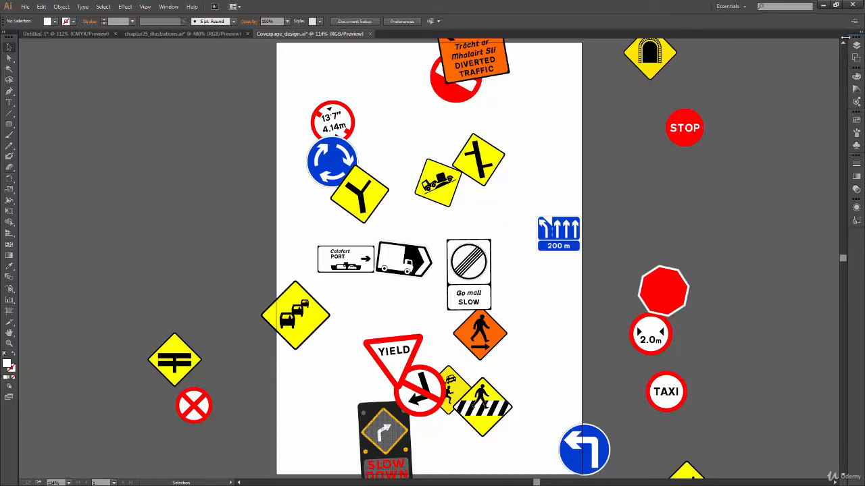
left_click(856, 46)
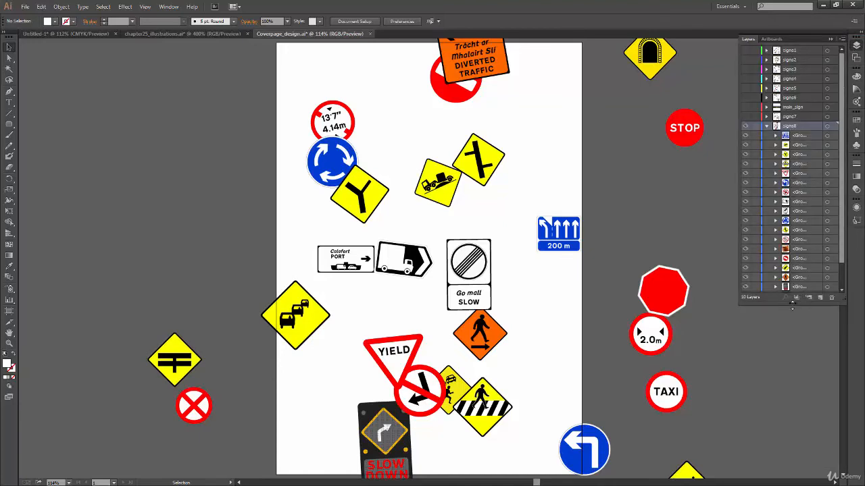
left_click_drag(793, 303, 792, 419)
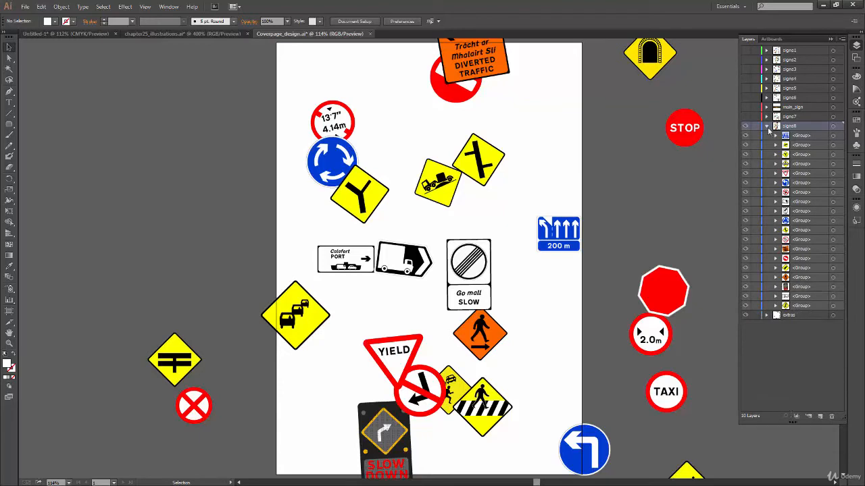
left_click(767, 127)
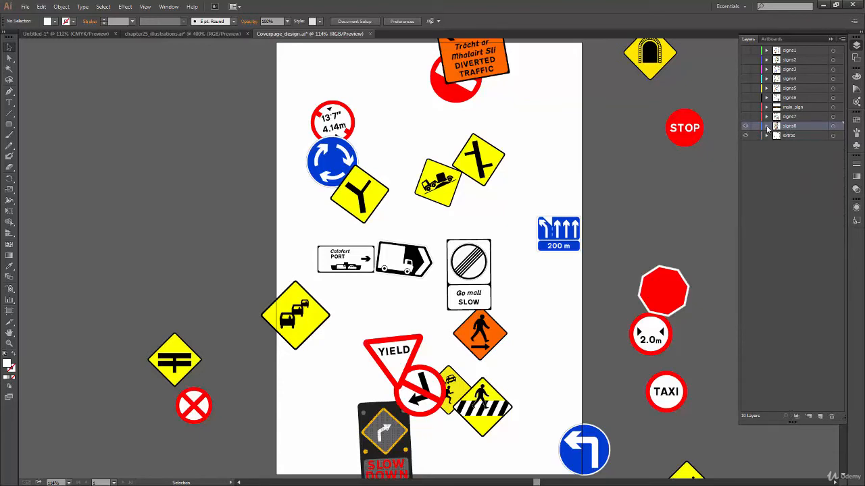
left_click(767, 127)
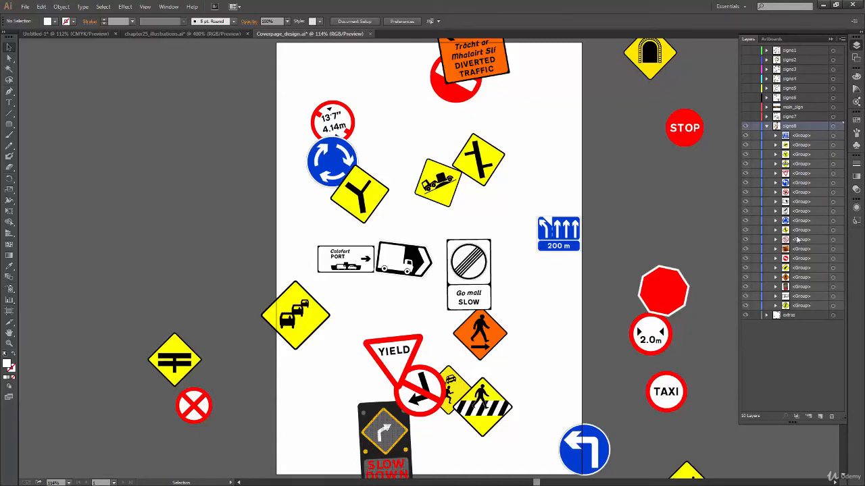
Match the first group in signs8 to the artwork by selecting the blue 200 m lane sign at 300% zoom
left_click(803, 136)
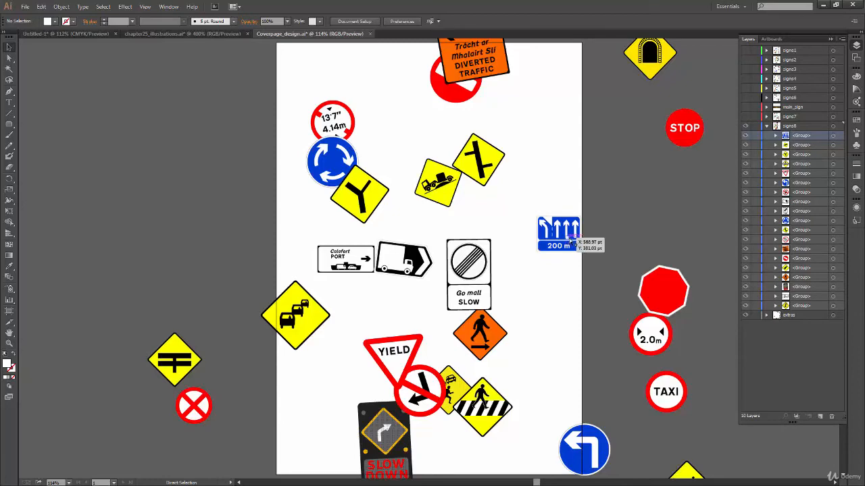
key("ctrl+=")
key("ctrl+=")
key("ctrl+=")
left_click_drag(619, 283, 351, 333)
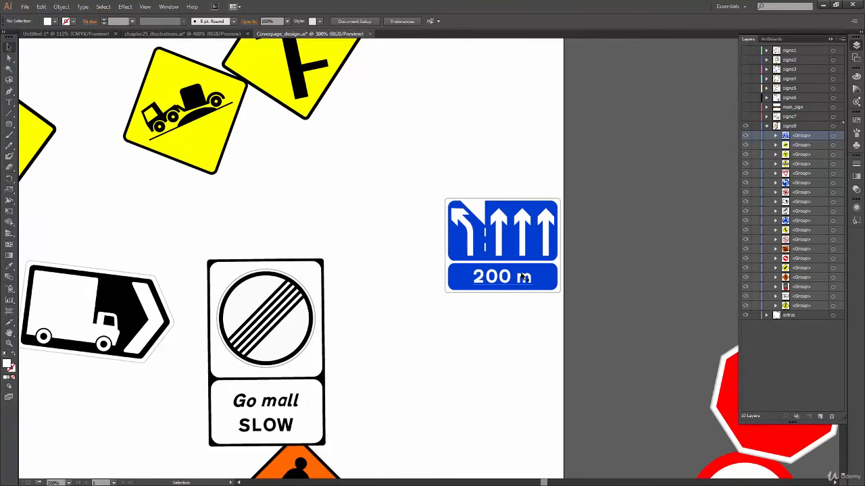
left_click(498, 279)
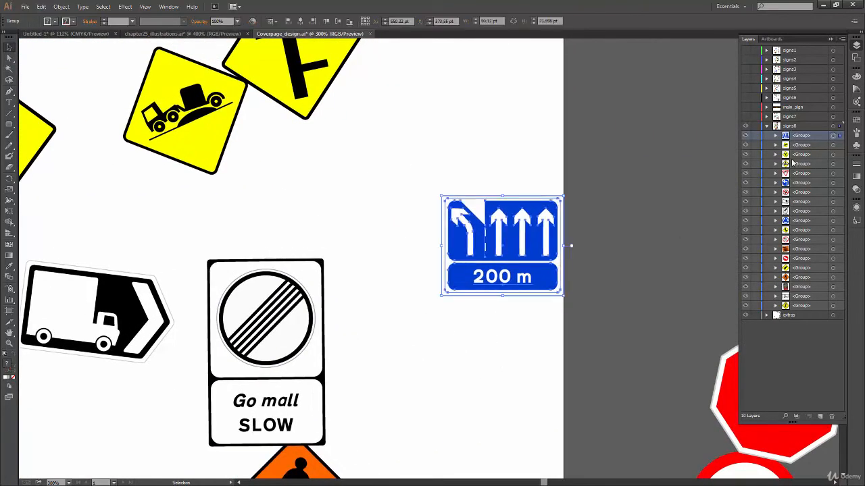
Highlight the second group in signs8, and select the yellow Y-junction sign to identify its group
left_click(808, 147)
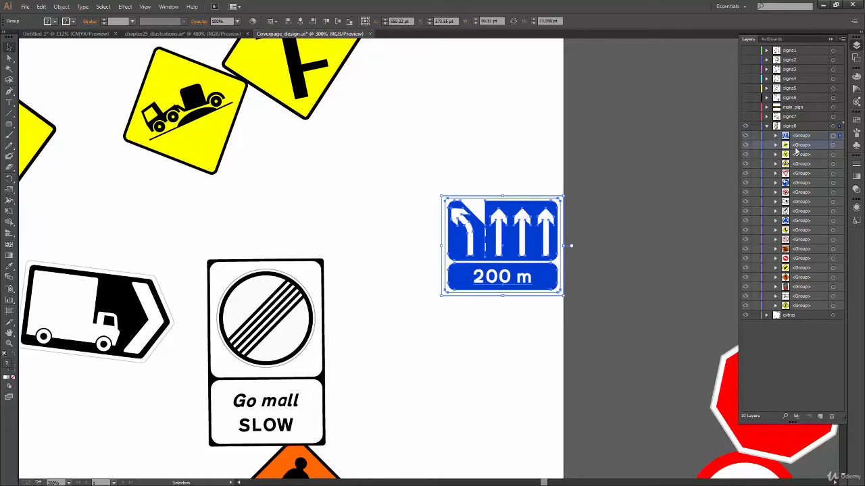
key("space")
left_click_drag(328, 237, 579, 299)
left_click_drag(483, 323, 523, 168)
left_click_drag(462, 331, 558, 359)
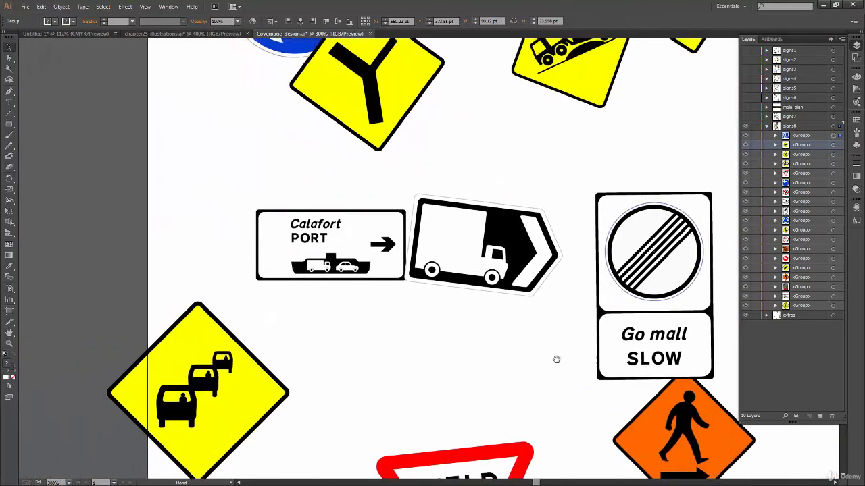
left_click_drag(424, 214, 424, 344)
left_click(366, 247)
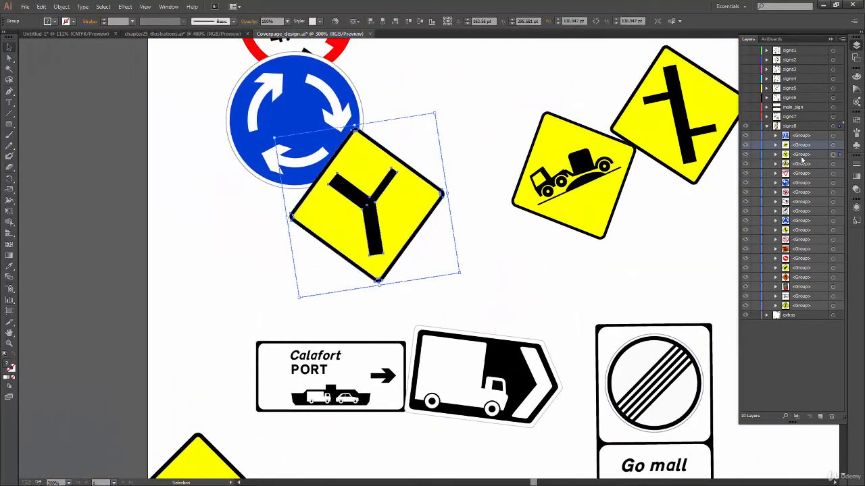
Inspect the first group in the signs8 layer, viewing its naming options without changes and then its nested contents
key("space")
left_click_drag(532, 274, 477, 279)
left_click_drag(488, 326, 417, 320)
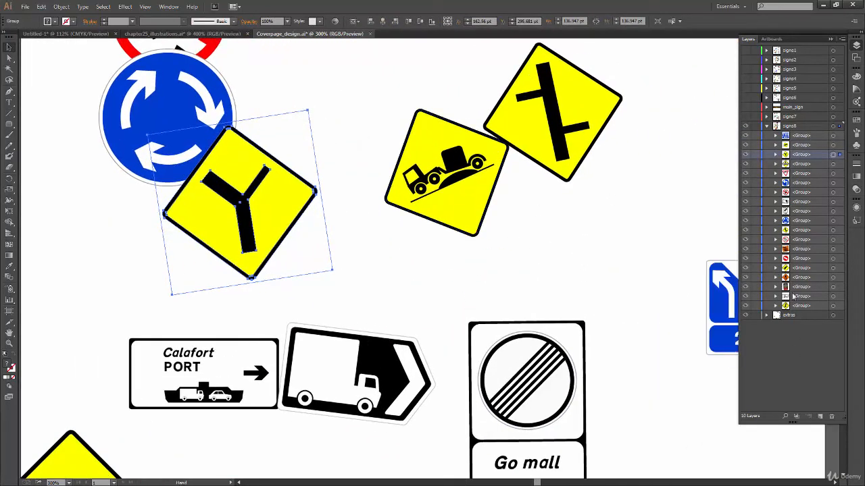
left_click(766, 126)
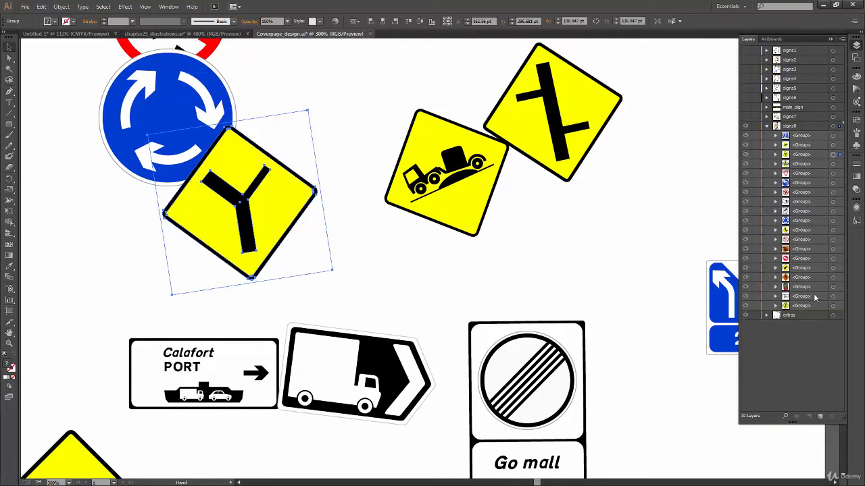
left_click(805, 137)
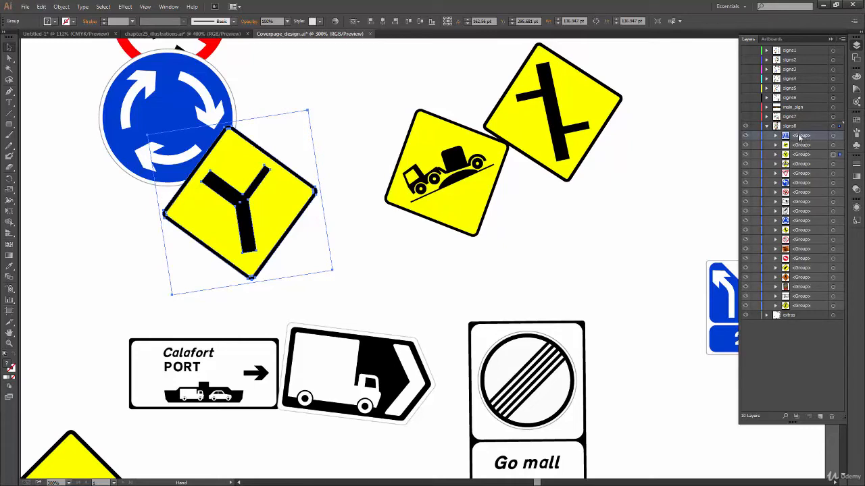
double_click(819, 138)
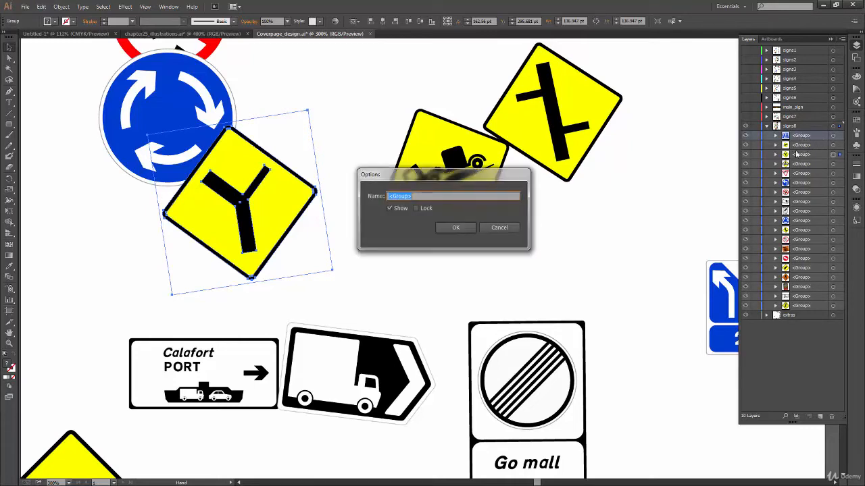
left_click(503, 230)
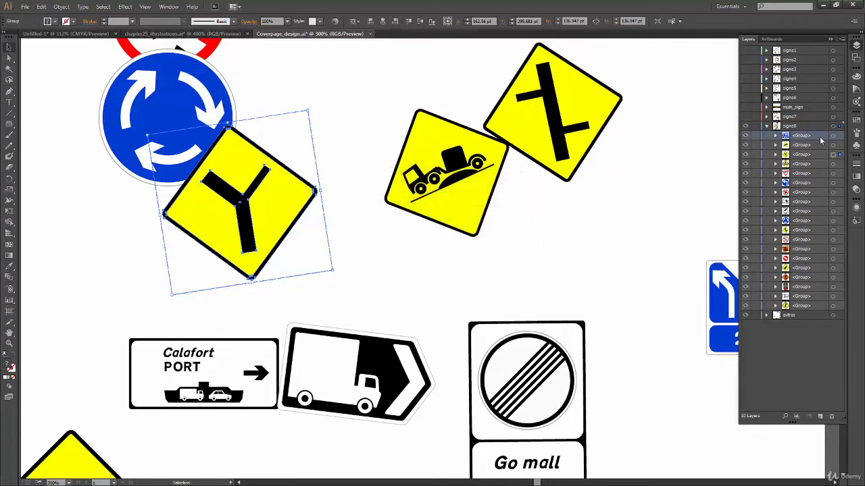
left_click(775, 135)
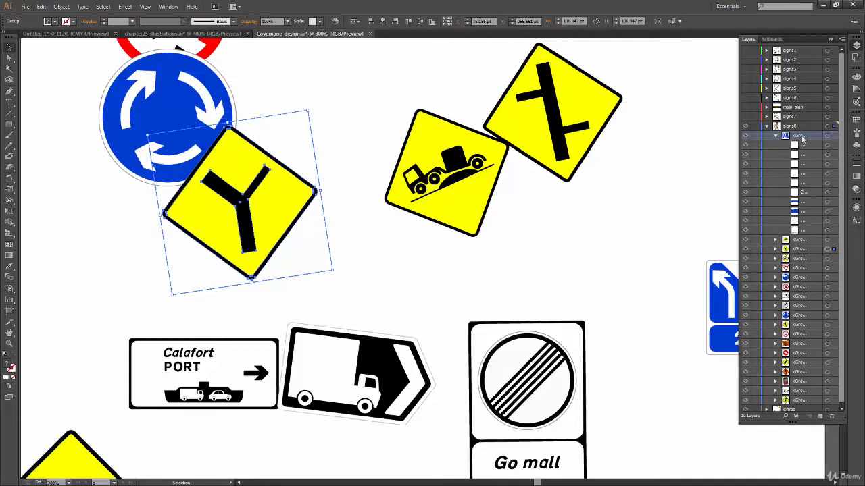
left_click(775, 136)
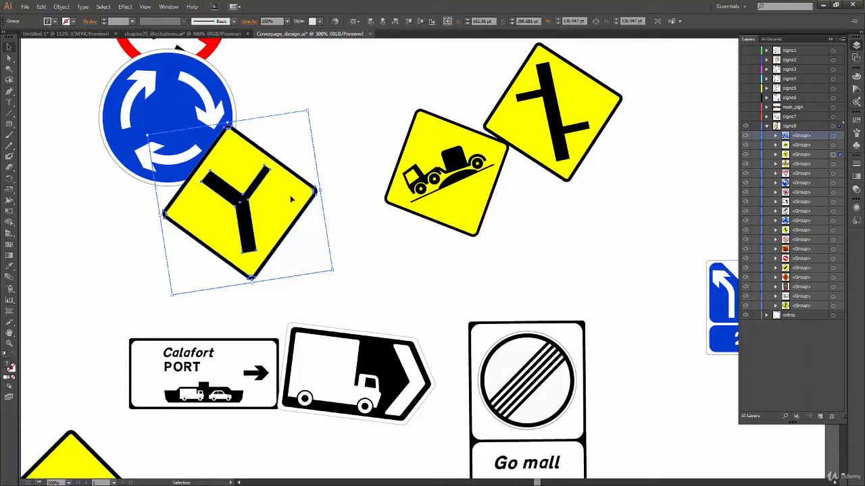
Try moving the Y-junction sign's black symbol, yellow square and black backing apart in isolation mode, restore them and exit isolation
double_click(270, 225)
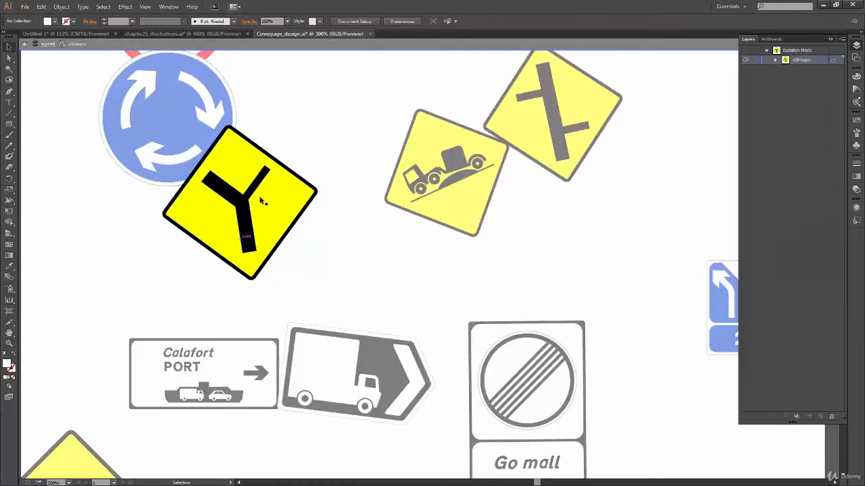
left_click_drag(258, 249, 398, 279)
left_click_drag(257, 226, 189, 347)
left_click_drag(302, 162, 395, 78)
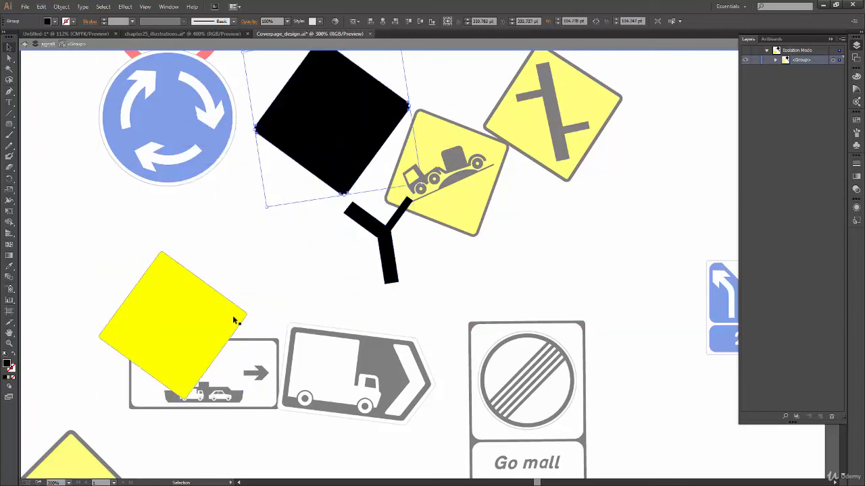
left_click(333, 300)
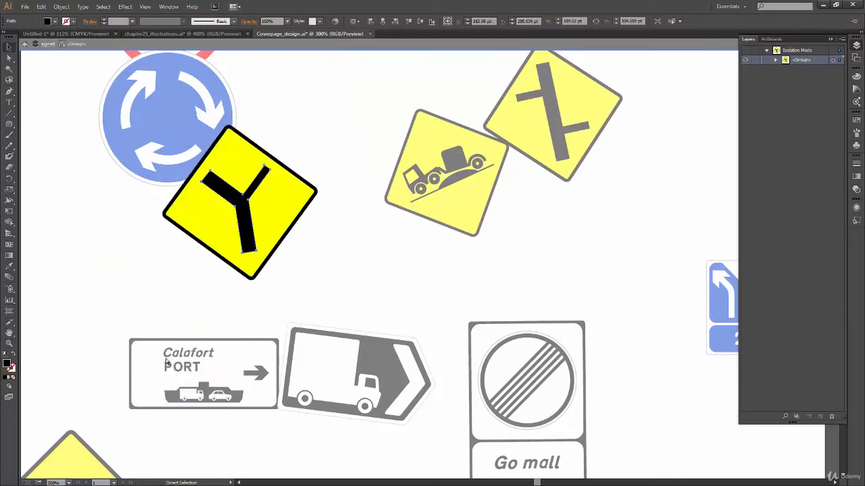
left_click(47, 45)
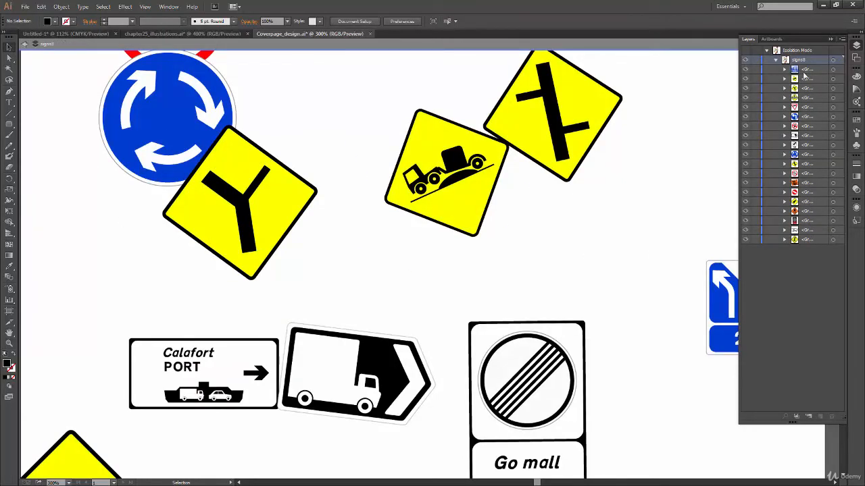
key("Escape")
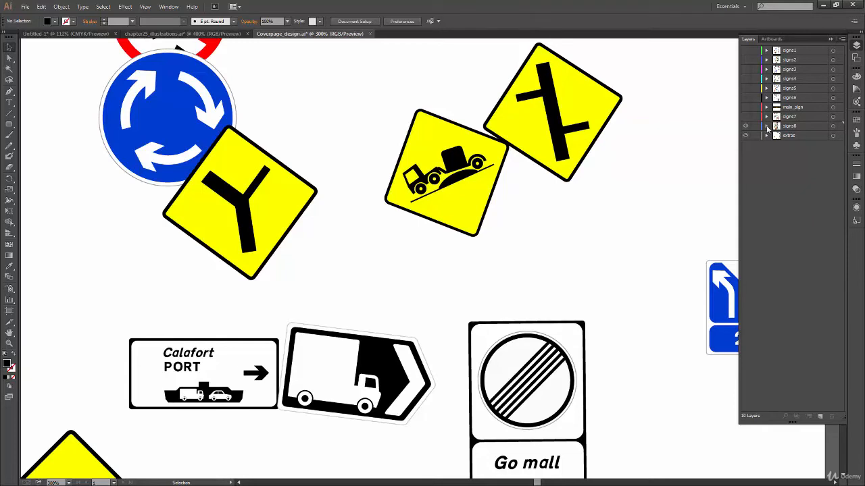
Expand the signs8 layer and select the Y-junction, truck and staggered-junction signs in turn to match them with their groups
left_click(766, 127)
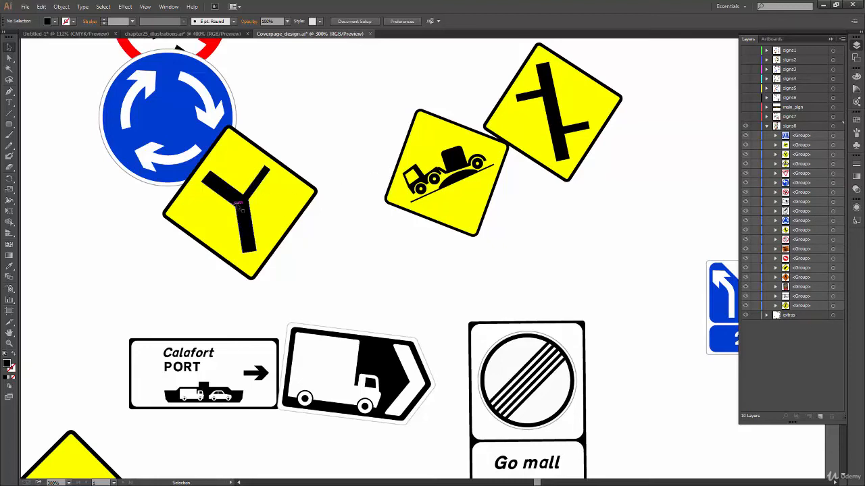
left_click(250, 216)
left_click(469, 205)
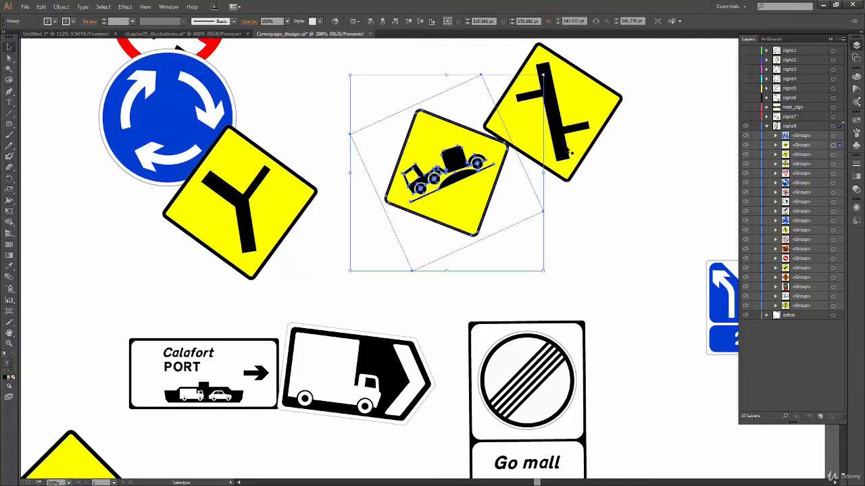
left_click(568, 150)
left_click(253, 214)
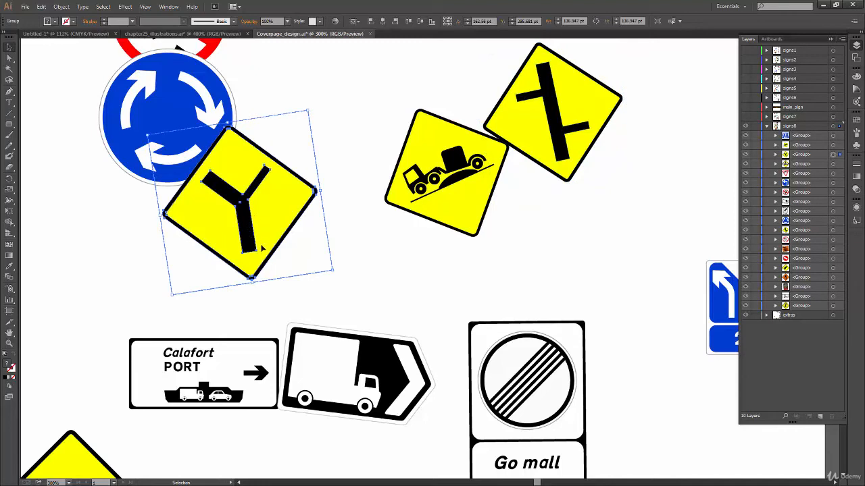
Isolate the Y-junction sign group again, try separating its yellow square, Y symbol and black backing, and undo the three moves
double_click(261, 248)
left_click(262, 250)
left_click_drag(285, 219, 409, 275)
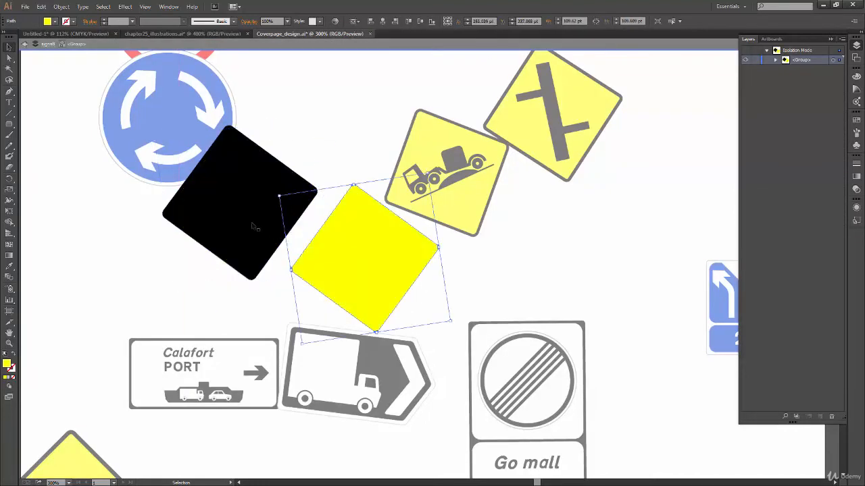
left_click(254, 227)
left_click_drag(255, 227, 144, 286)
left_click_drag(240, 193, 308, 110)
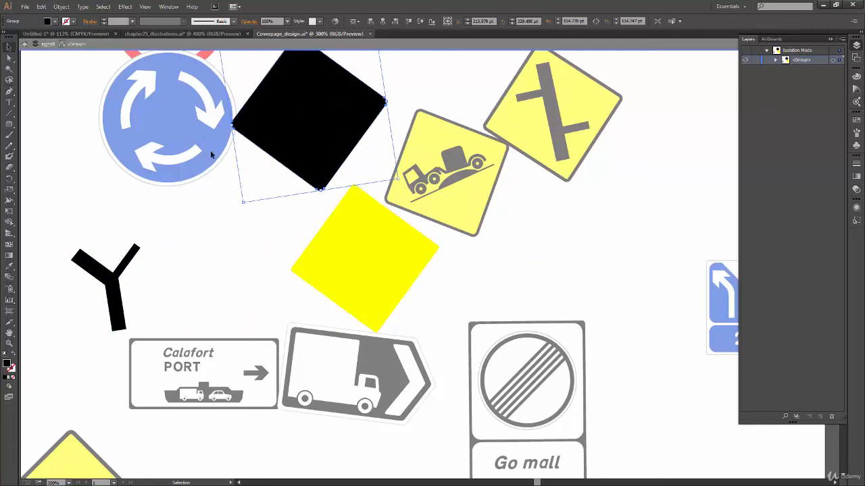
key("ctrl+z")
key("ctrl+z")
key("ctrl+z")
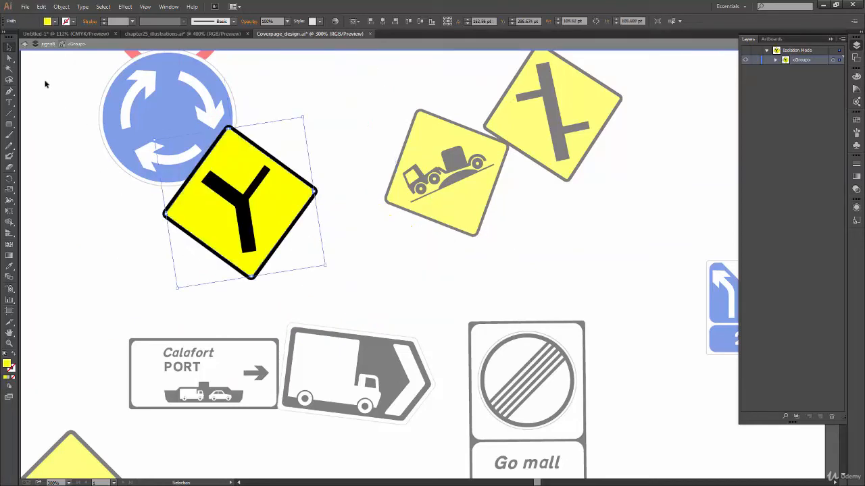
Go up to the signs8 isolation level, expand its first group and widen the layer list to examine the paths and text inside
left_click(23, 43)
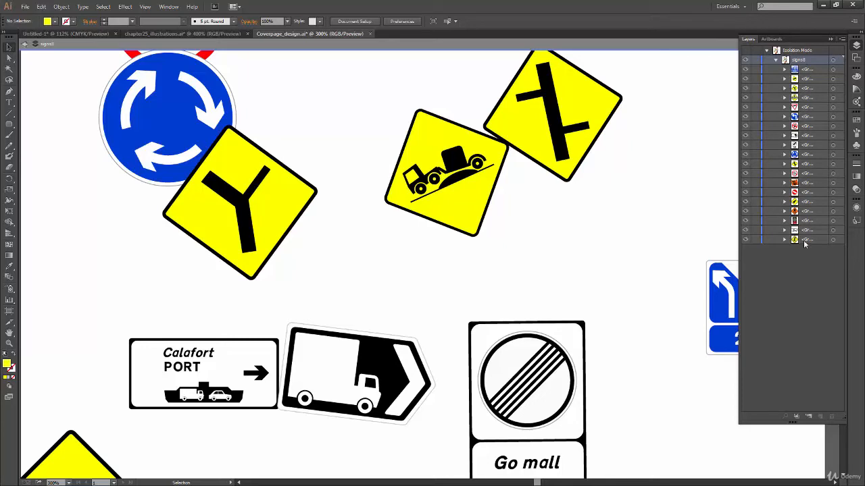
left_click(785, 70)
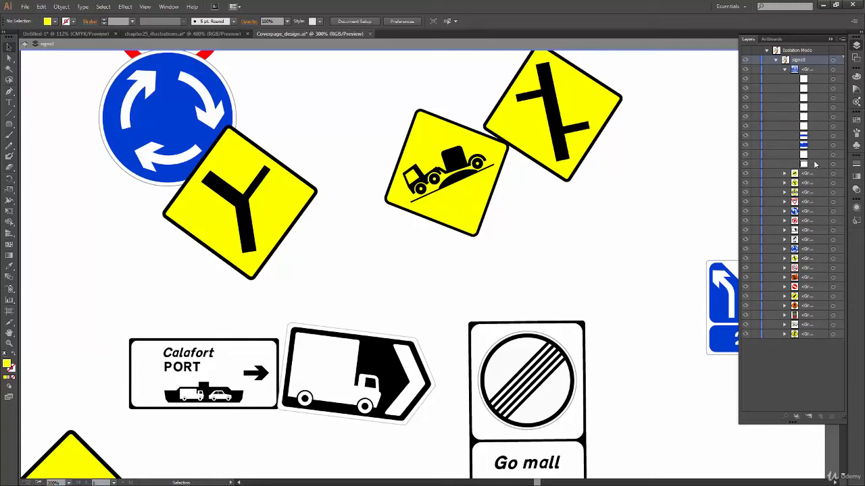
left_click(819, 107)
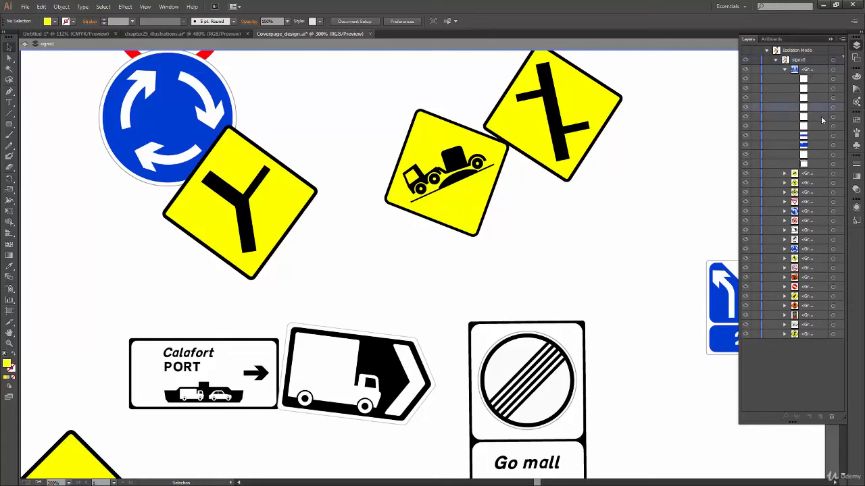
left_click_drag(737, 154, 637, 179)
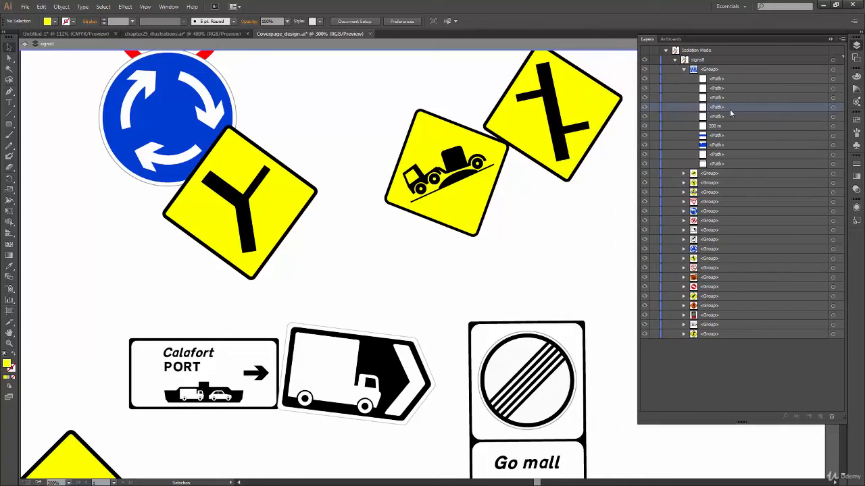
left_click_drag(728, 116, 728, 79)
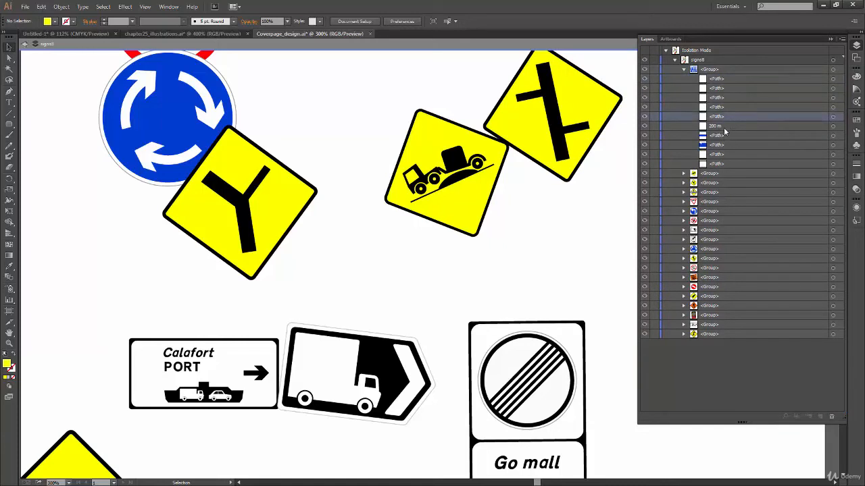
left_click(722, 126)
left_click(720, 137)
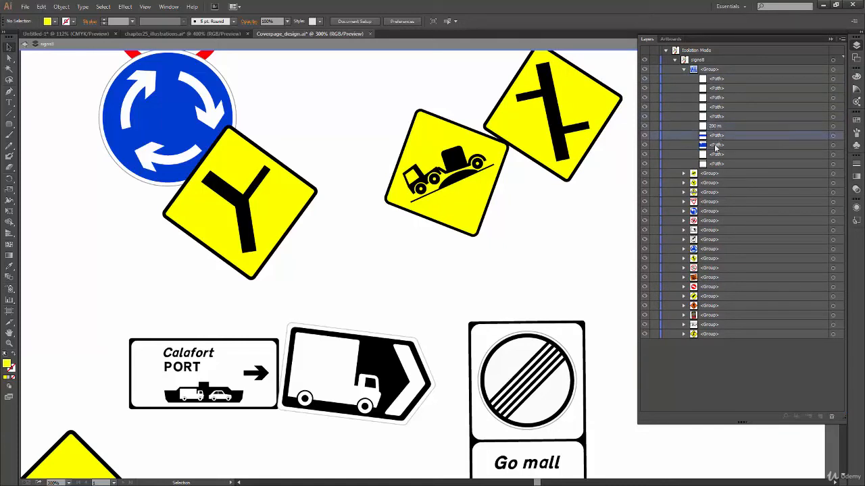
left_click(714, 146)
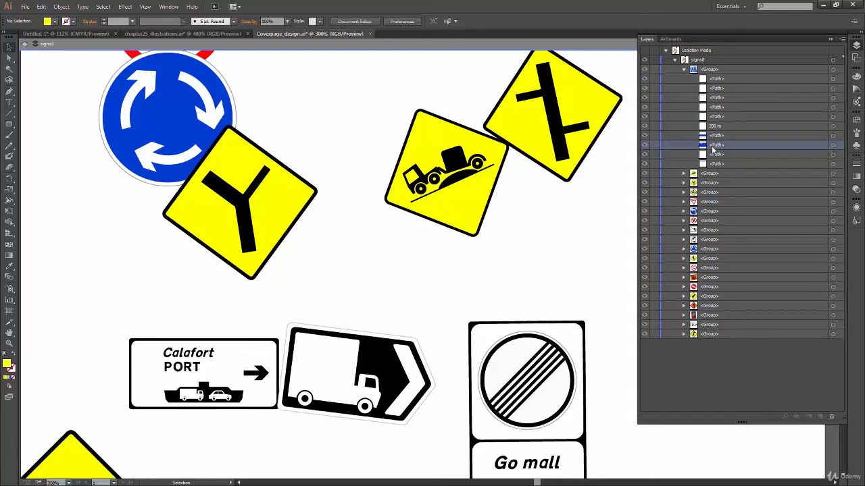
Collapse the first group and examine the path and nested group inside the second group of signs8
left_click(684, 70)
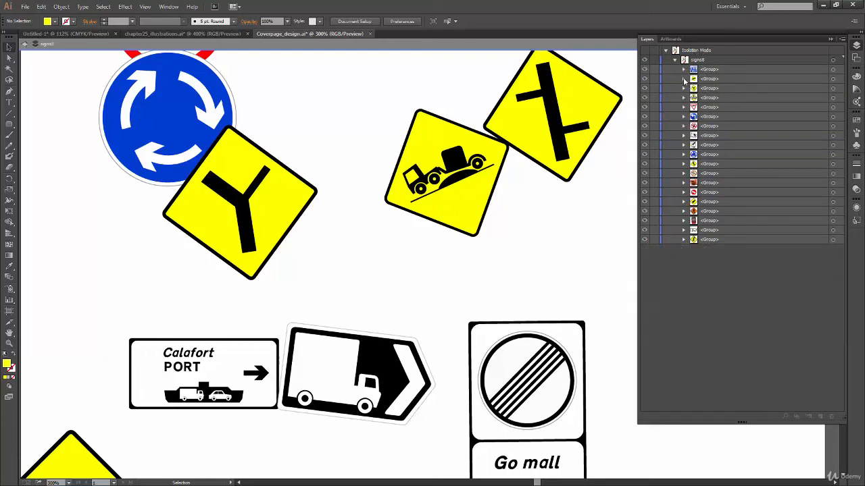
left_click(683, 79)
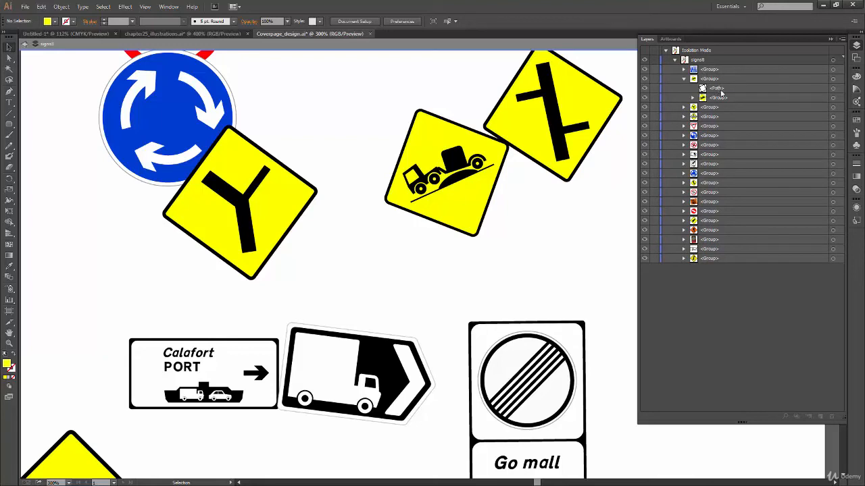
left_click(723, 100)
left_click(684, 79)
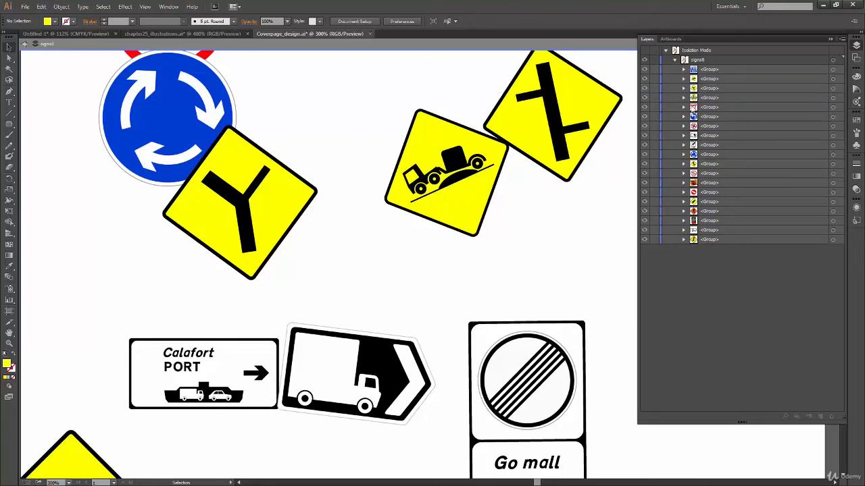
Examine the paths and the nested black group inside the Y-junction sign's group, and collapse both levels
left_click(684, 88)
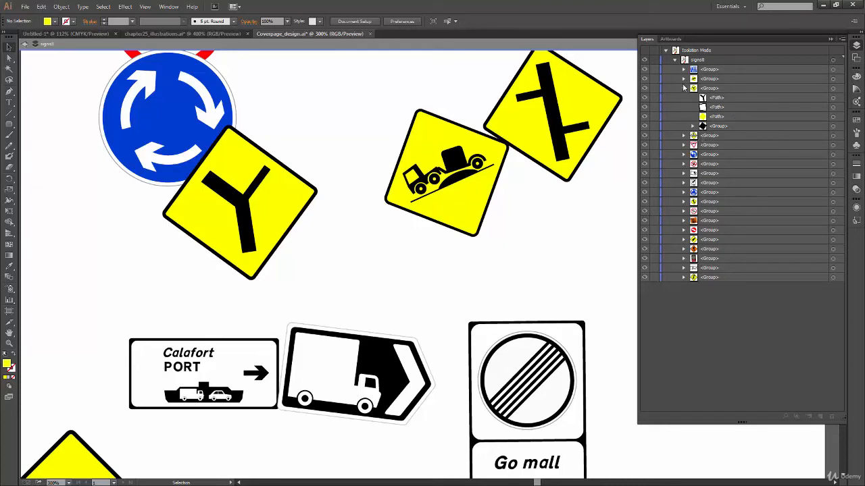
left_click(692, 126)
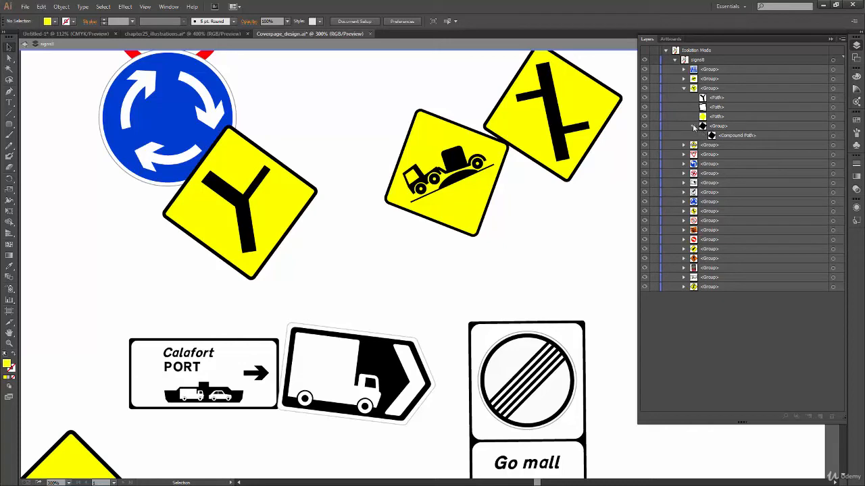
left_click(692, 127)
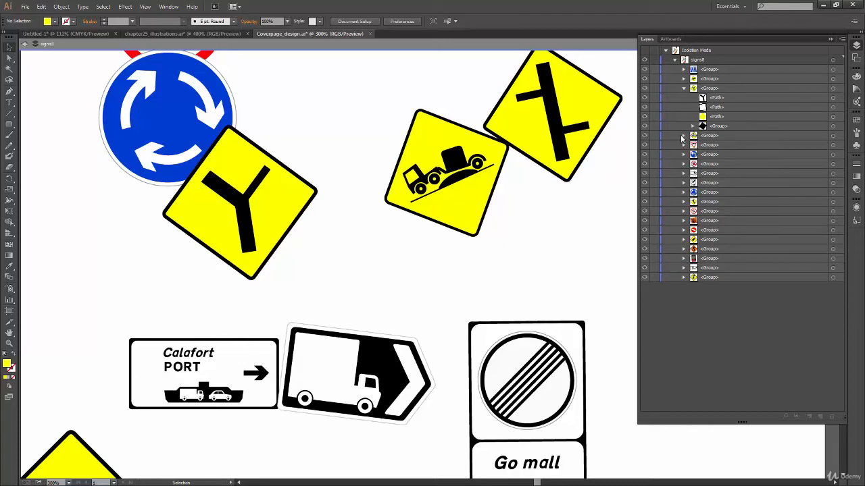
left_click(683, 88)
Expand the pedestrian sign's group through its clip group and nested groups down to the individual stripe paths
left_click(684, 97)
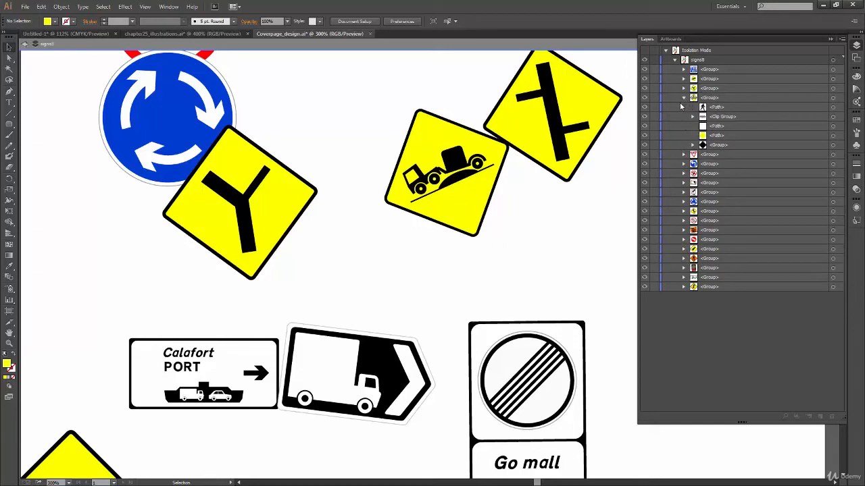
left_click(684, 98)
left_click(684, 98)
left_click(692, 118)
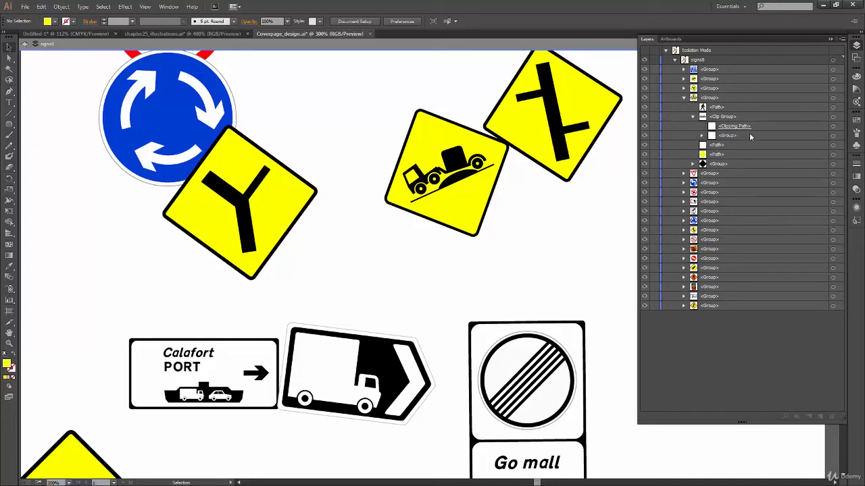
left_click(702, 136)
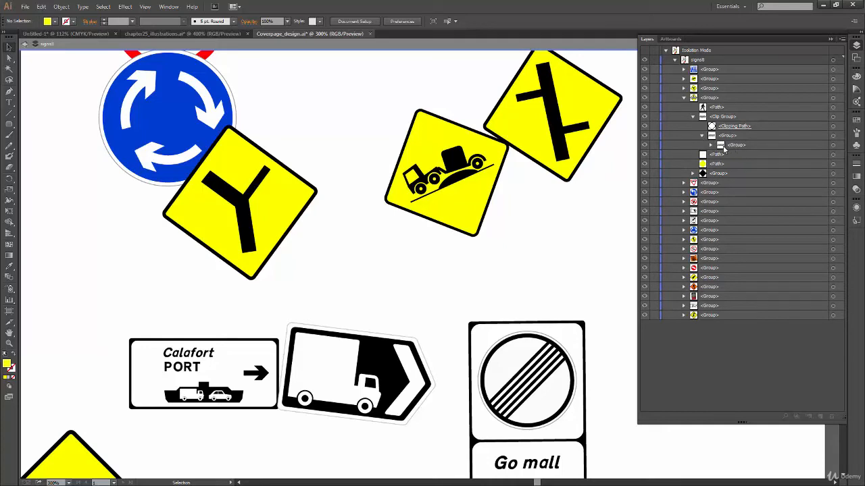
left_click(710, 145)
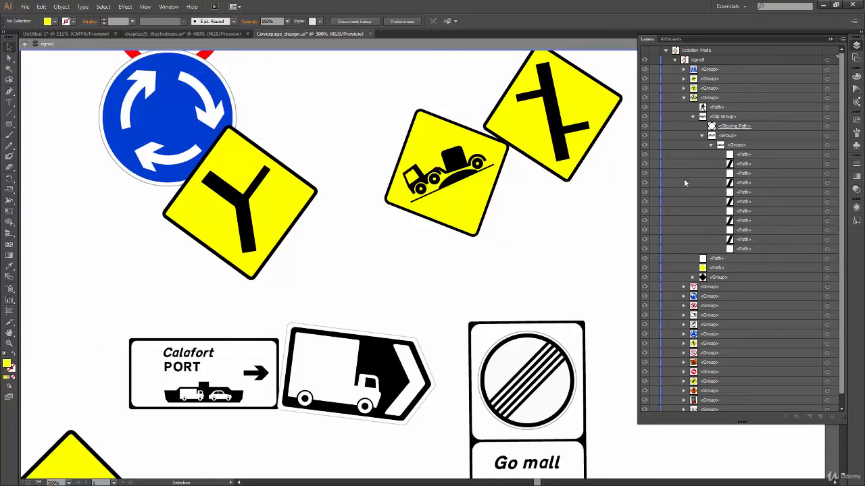
Collapse the pedestrian sign's nested groups, its clip group and the sign's own group
left_click(711, 144)
left_click(702, 136)
left_click(693, 116)
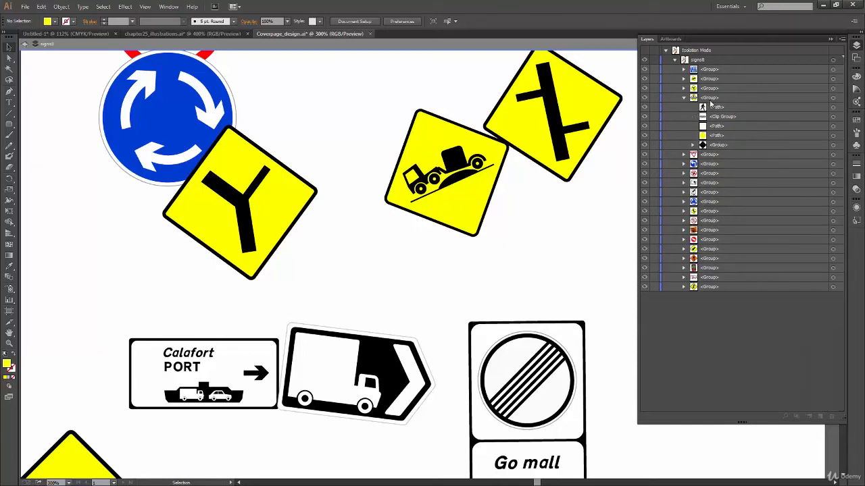
left_click(684, 97)
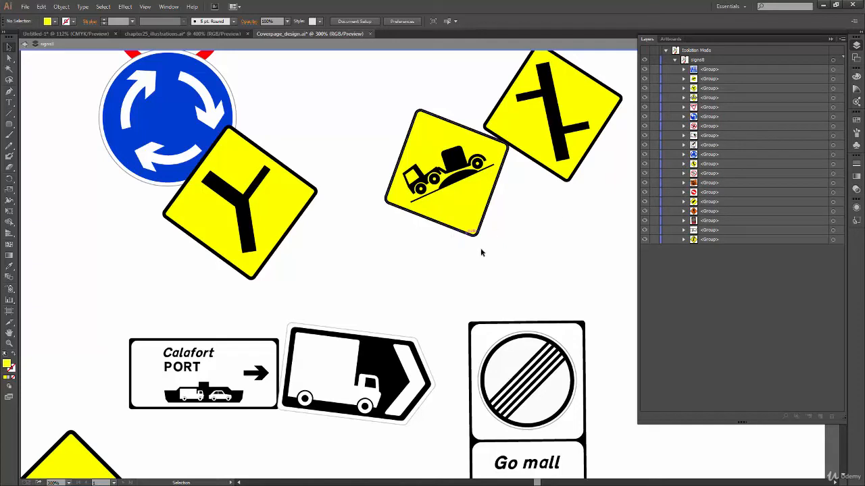
Collapse the signs8 layer, exit isolation mode and fit the whole artboard in the window
key("a")
key("v")
left_click(674, 60)
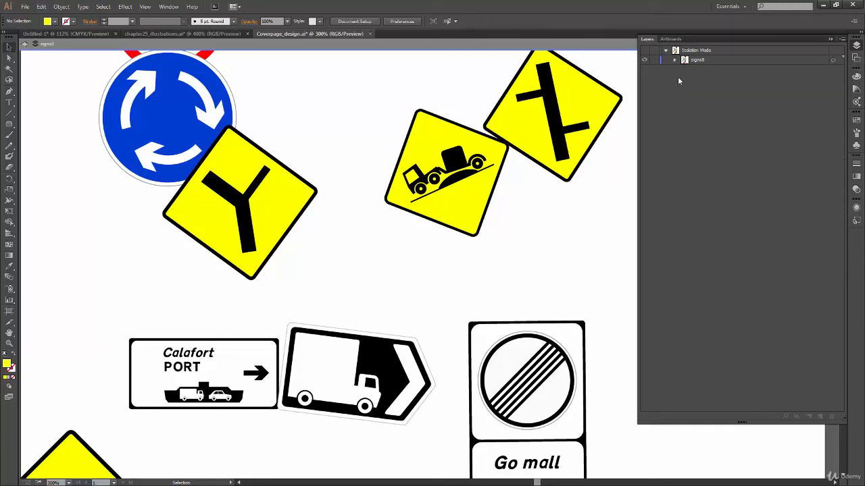
left_click(25, 44)
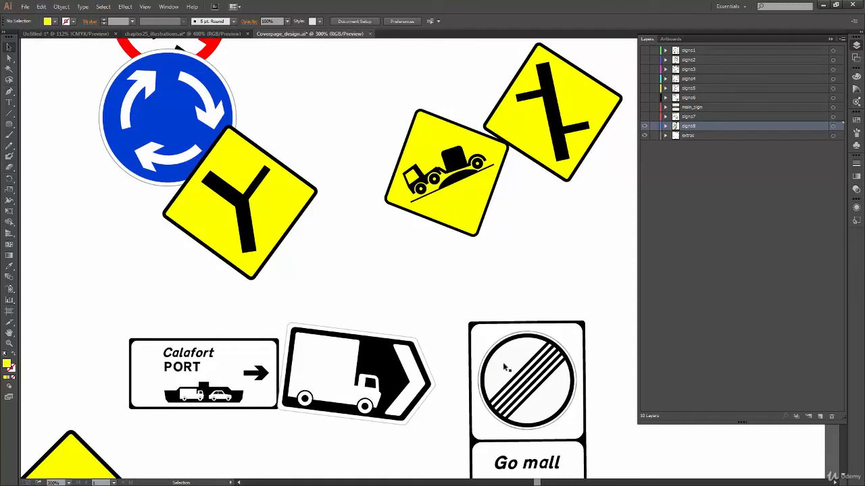
key("a")
key("ctrl+0")
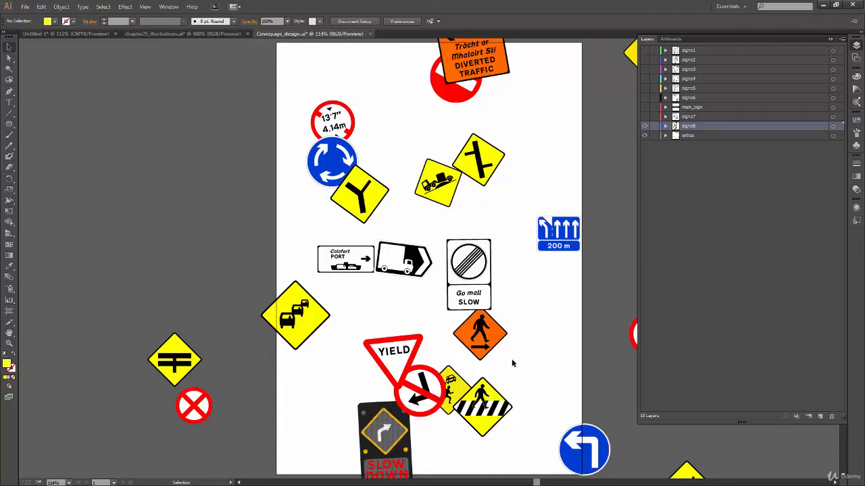
Rename the signs8 layer as signs8_update1
double_click(691, 126)
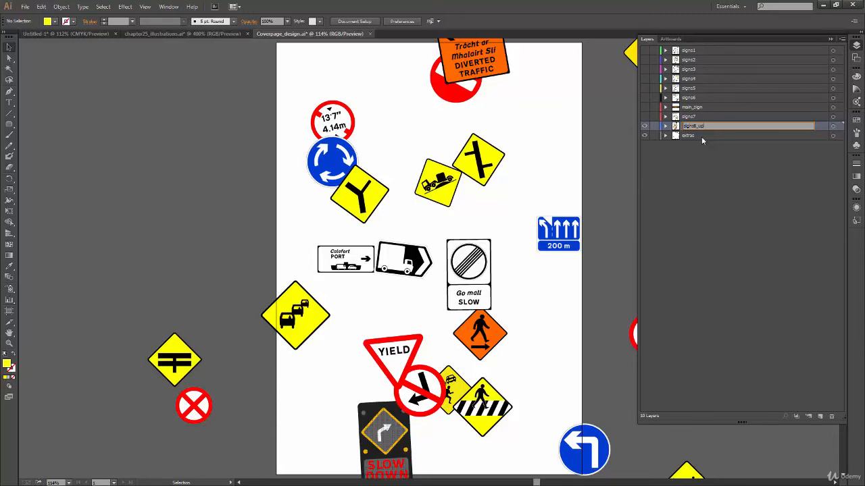
type("1")
key("Return")
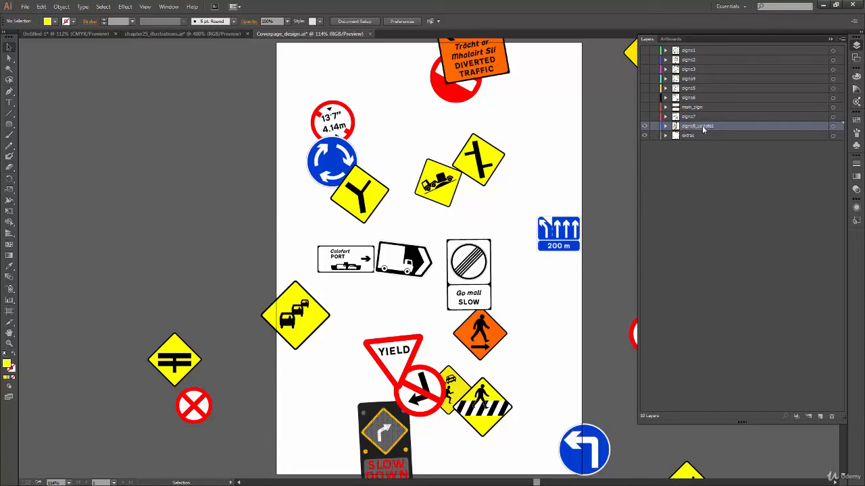
View the layer options of signs8_update1, cancel them, and check the document's list of artboards
double_click(782, 127)
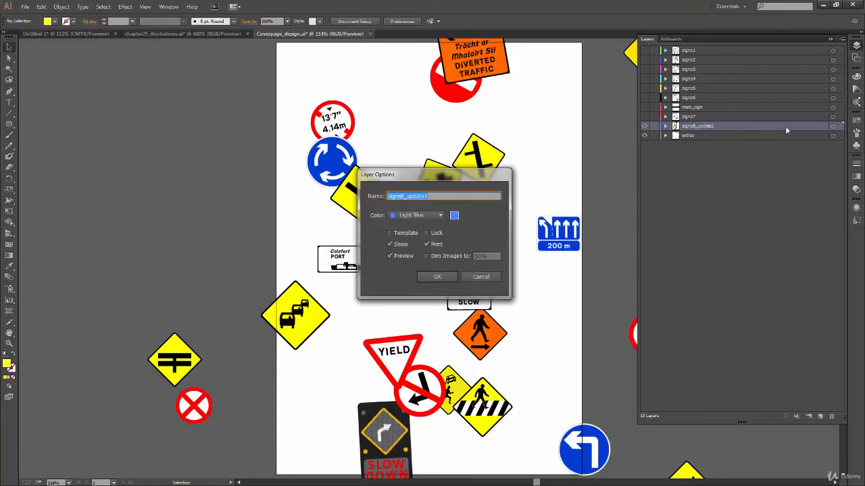
left_click_drag(420, 175, 401, 177)
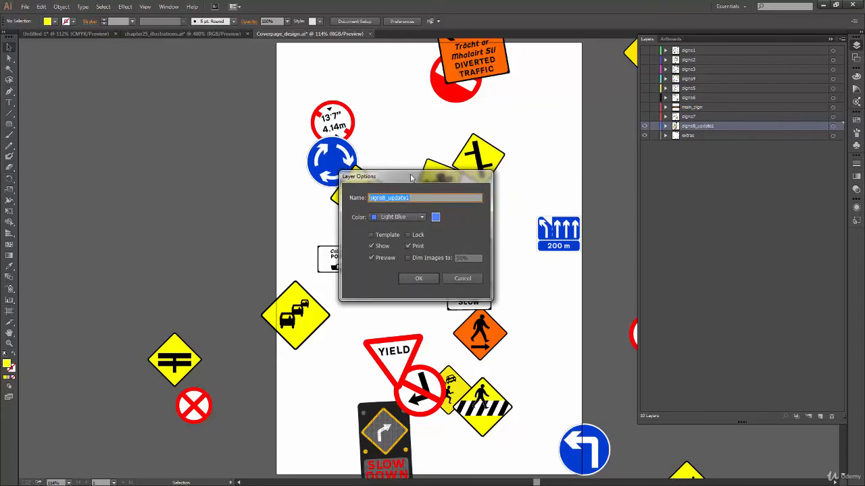
left_click(462, 275)
left_click(671, 39)
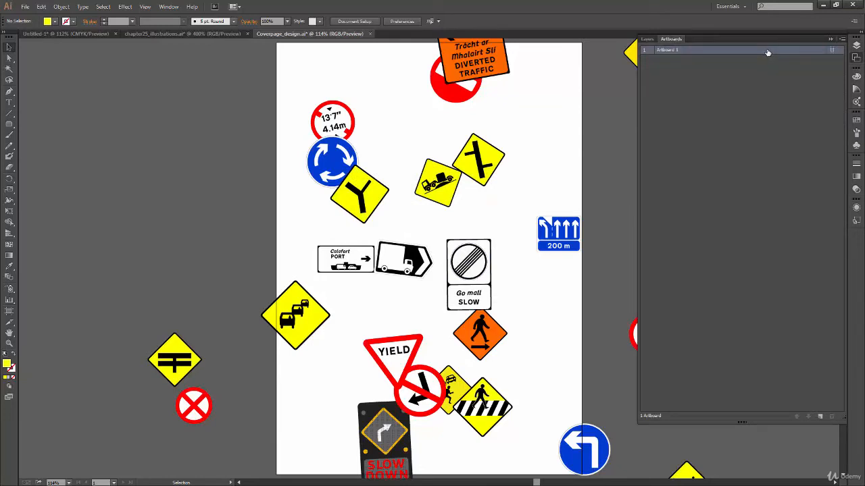
left_click(648, 41)
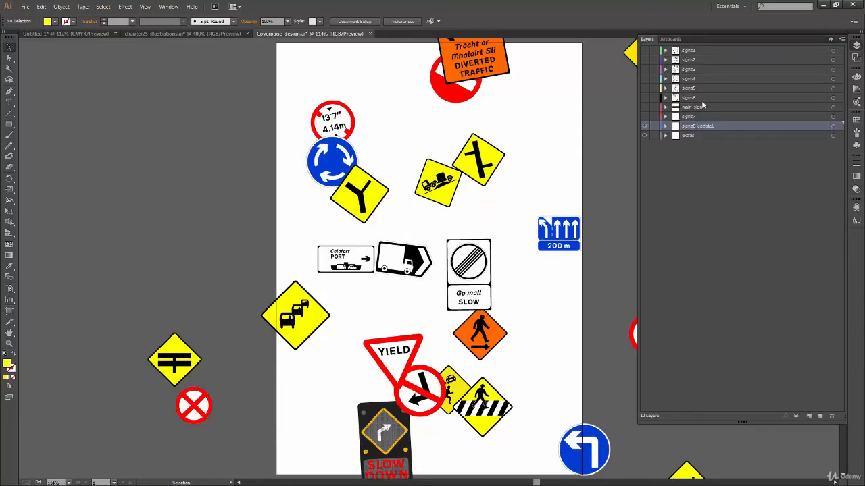
Review the preset colors in the layer options of signs8_update1 and try a custom grayish-blue layer color
double_click(781, 127)
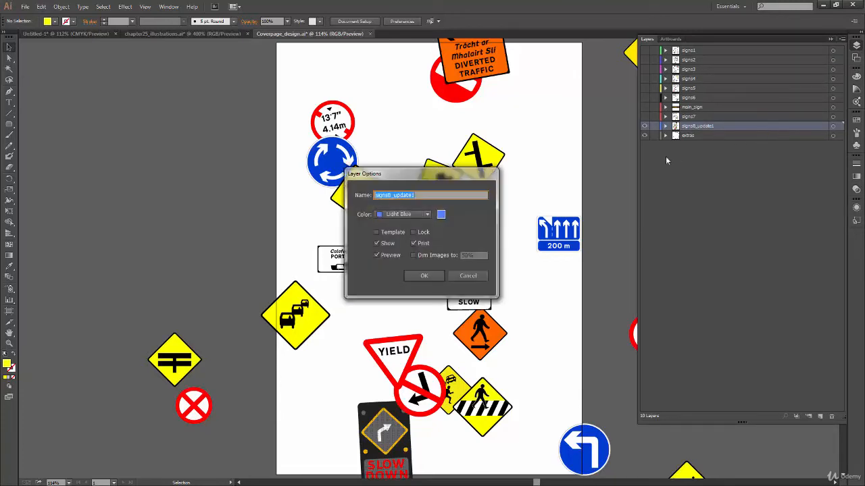
left_click(425, 215)
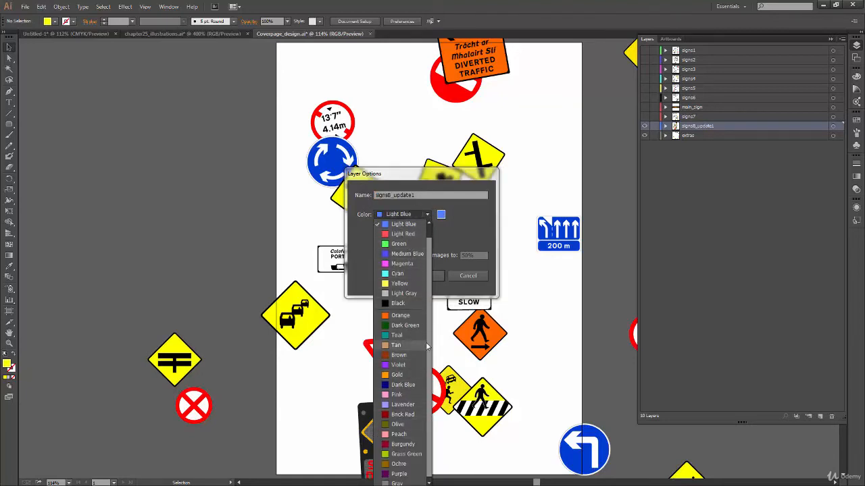
scroll(427, 346, "down", 1)
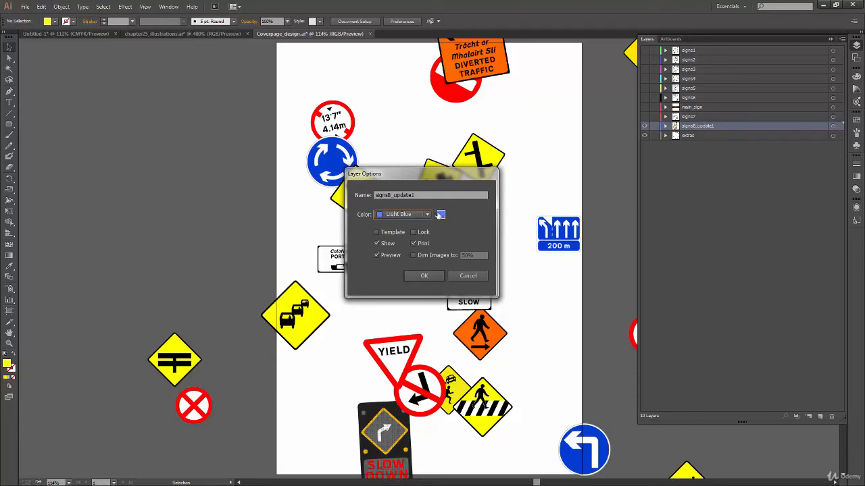
left_click(440, 215)
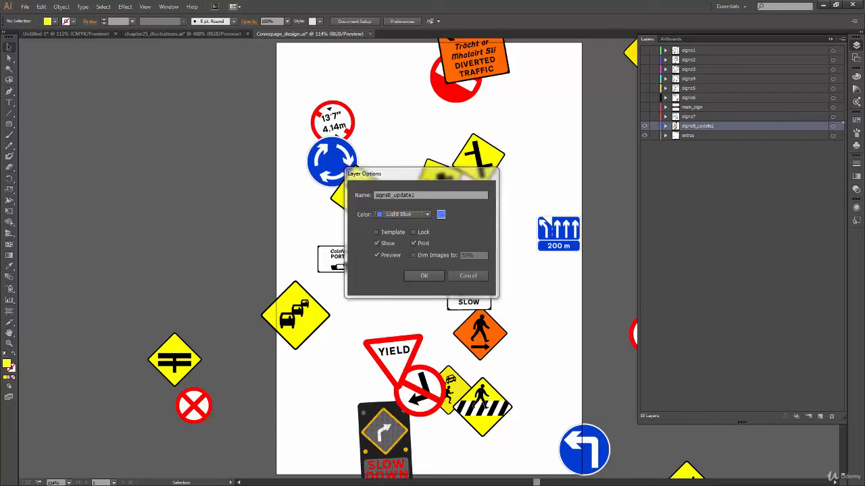
left_click_drag(414, 212, 427, 227)
left_click_drag(504, 252, 511, 293)
left_click(378, 356)
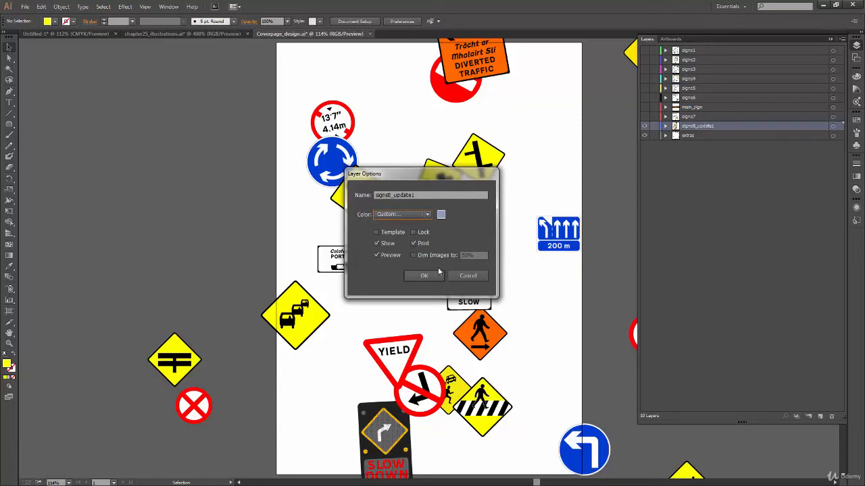
Set the signs8_update1 layer color to the Light Blue preset and apply the layer options
left_click(426, 215)
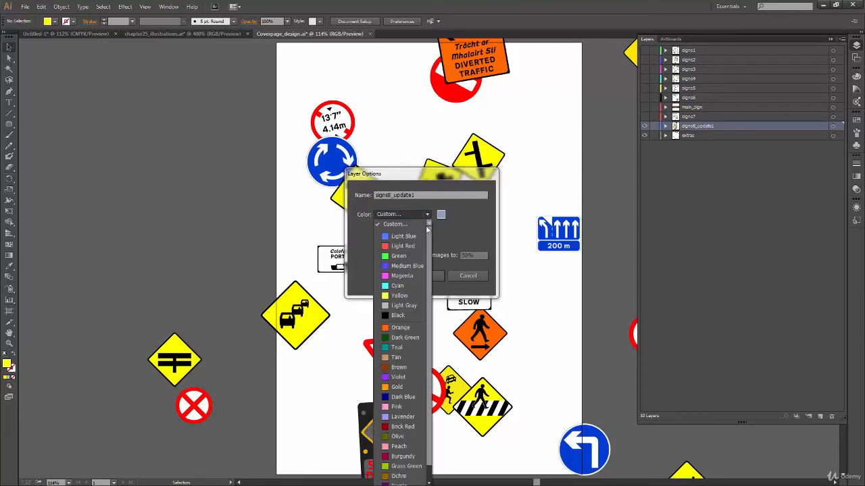
left_click(412, 241)
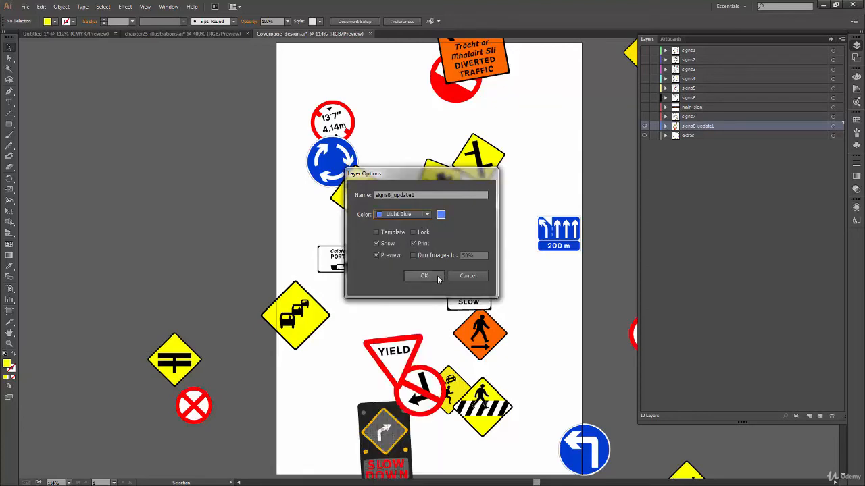
left_click(430, 277)
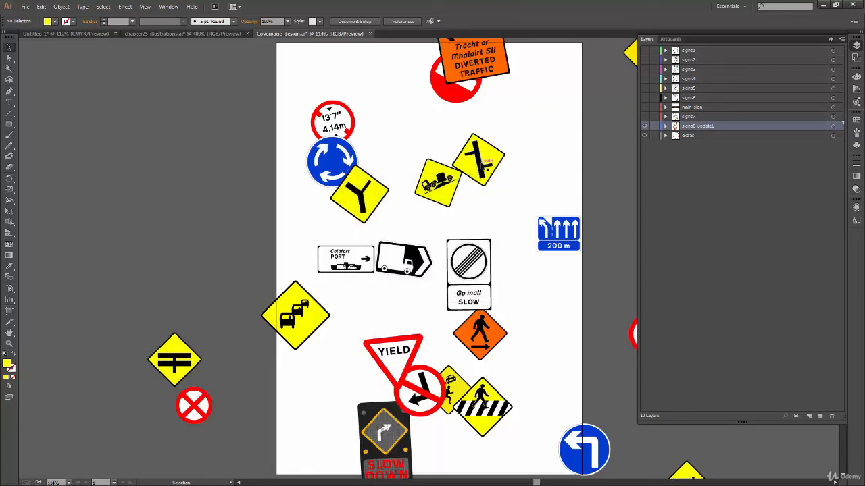
Select the staggered-junction, truck-on-slope and Y-junction signs in turn and examine their selection outlines up close
left_click(485, 165)
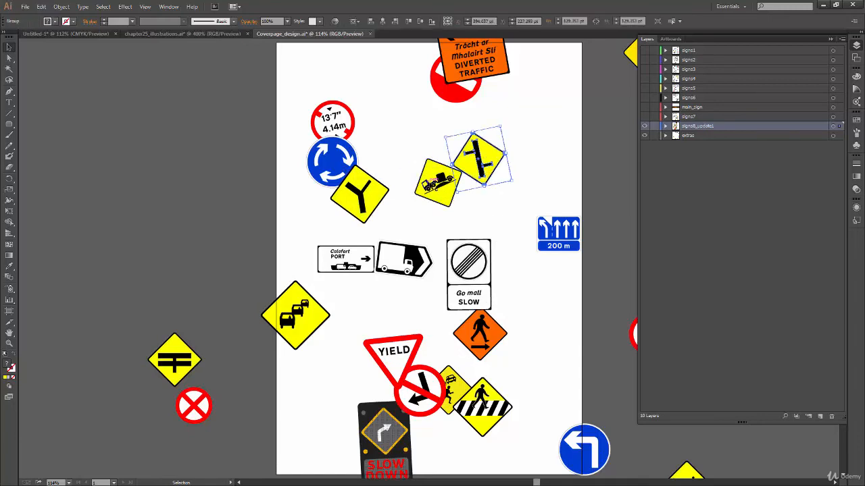
left_click(438, 181)
left_click(377, 201)
left_click_drag(392, 217, 452, 316)
key("ctrl+plus")
key("ctrl+plus")
key("ctrl+plus")
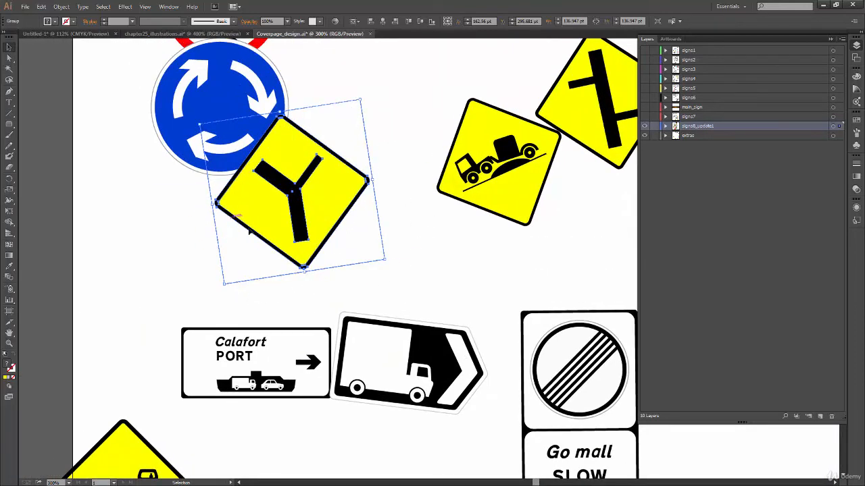
left_click_drag(368, 351, 396, 255)
Select the Calafort Port sign and examine the color of its selection outlines up close
left_click(298, 275)
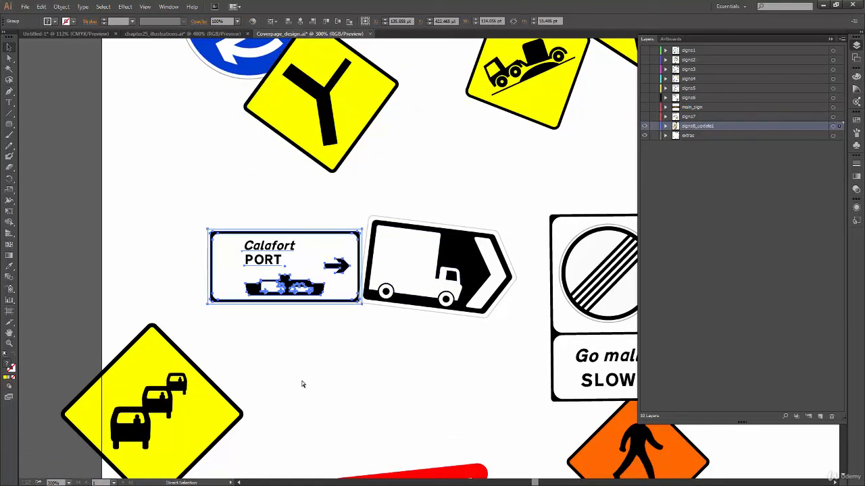
key("ctrl+plus")
key("ctrl+plus")
key("ctrl+plus")
left_click_drag(222, 346, 429, 318)
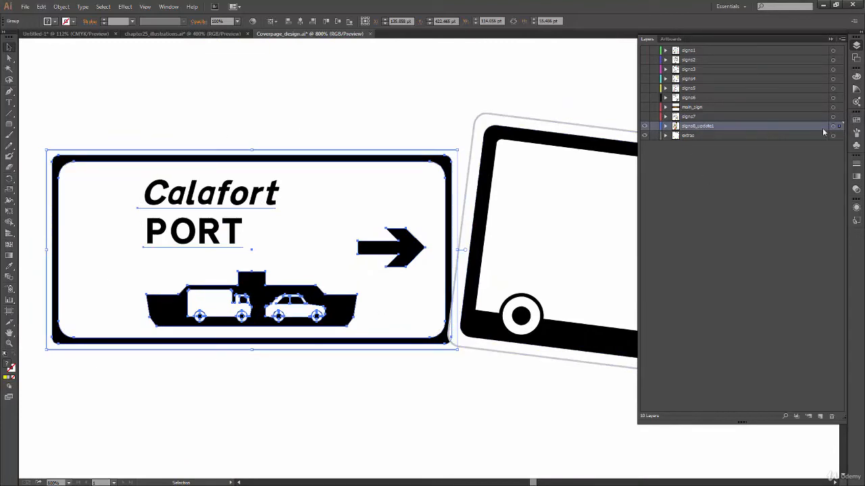
Change the signs8_update1 layer color to Magenta and deselect the Calafort Port sign
double_click(769, 126)
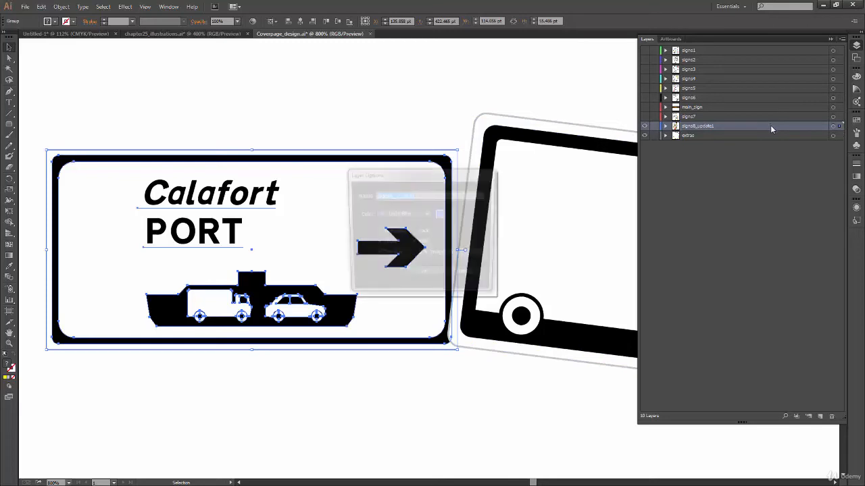
left_click(419, 214)
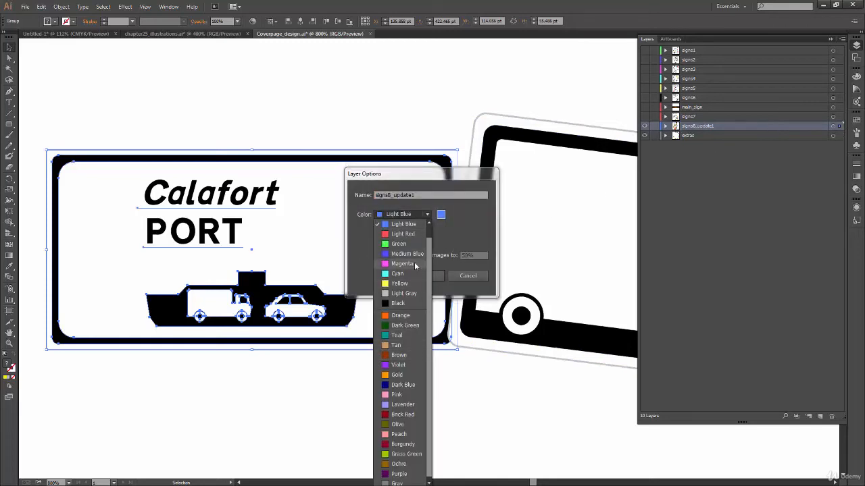
left_click(415, 264)
left_click(422, 276)
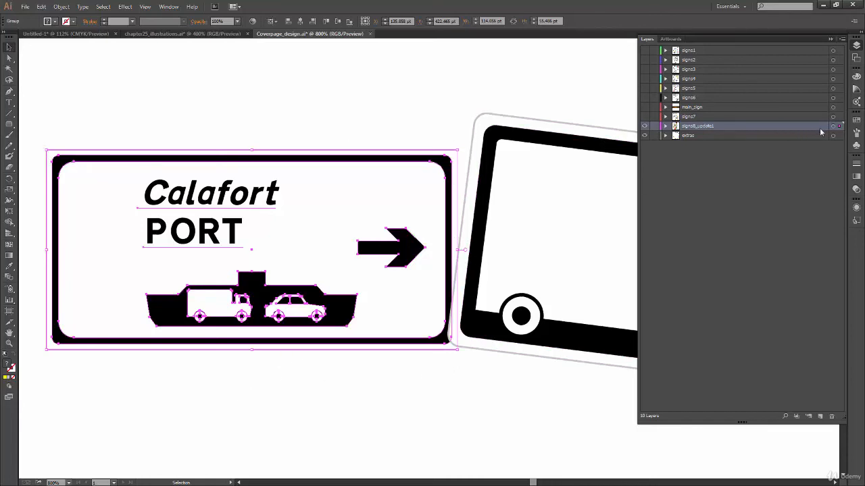
left_click(408, 415)
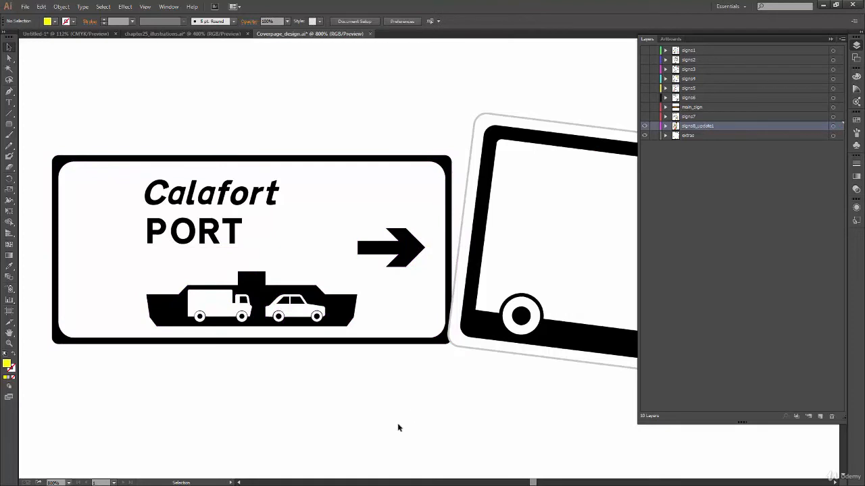
Fit the artboard in the window and select various signs in turn to check the new selection outline color
key("a")
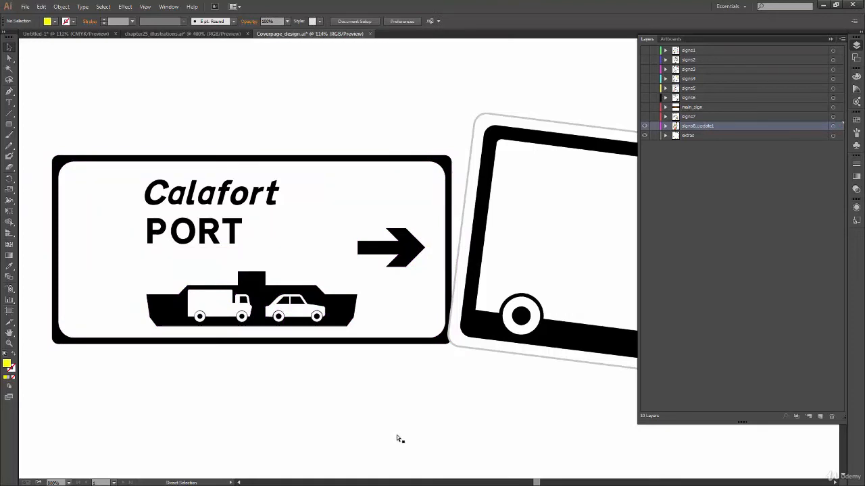
key("ctrl+0")
key("v")
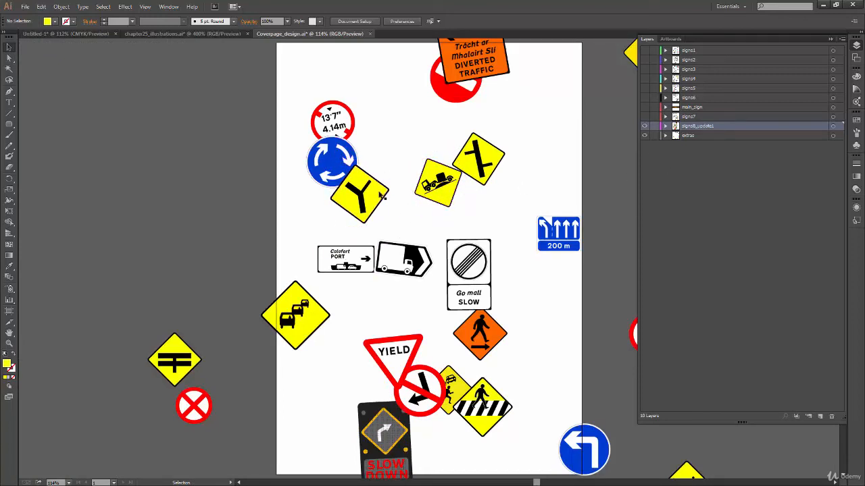
left_click(468, 96)
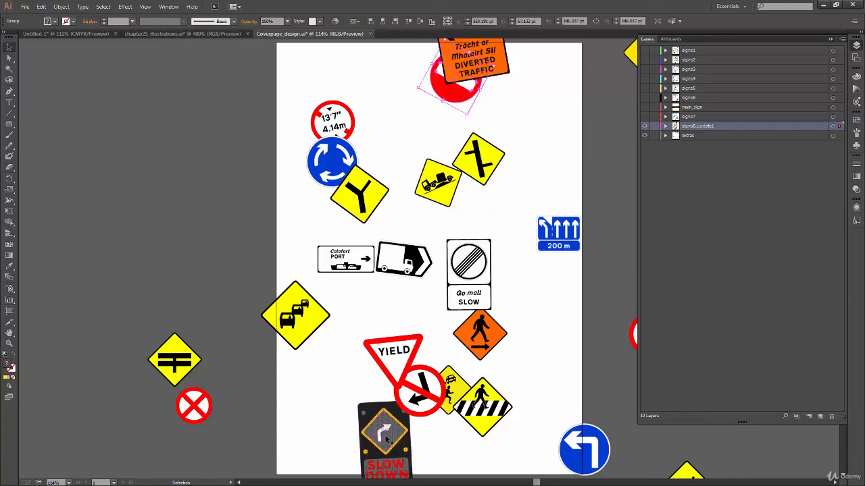
left_click(425, 272)
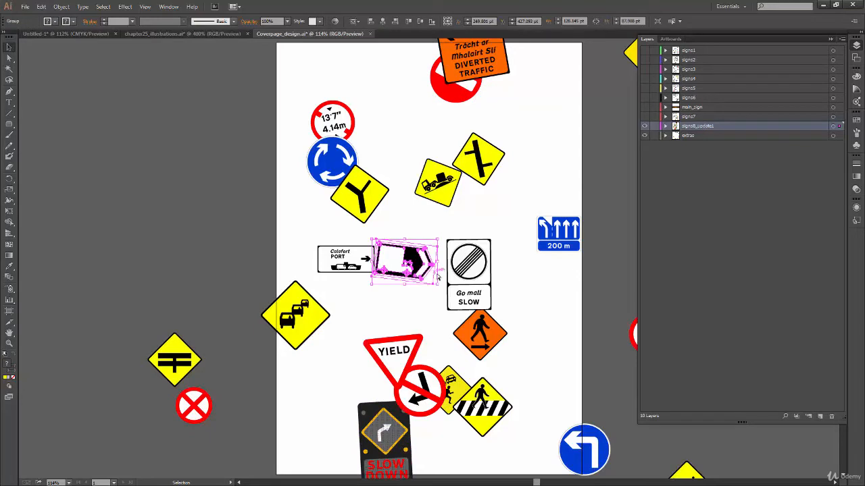
left_click_drag(427, 273, 427, 271)
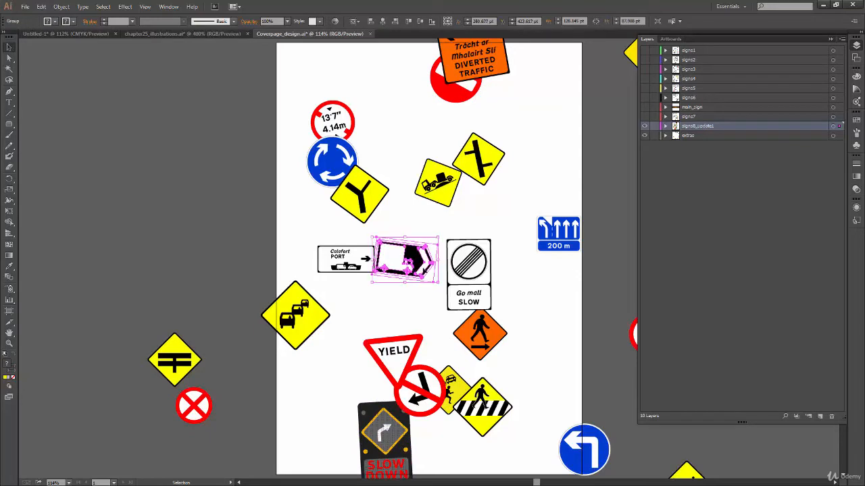
left_click(473, 277)
left_click(324, 311)
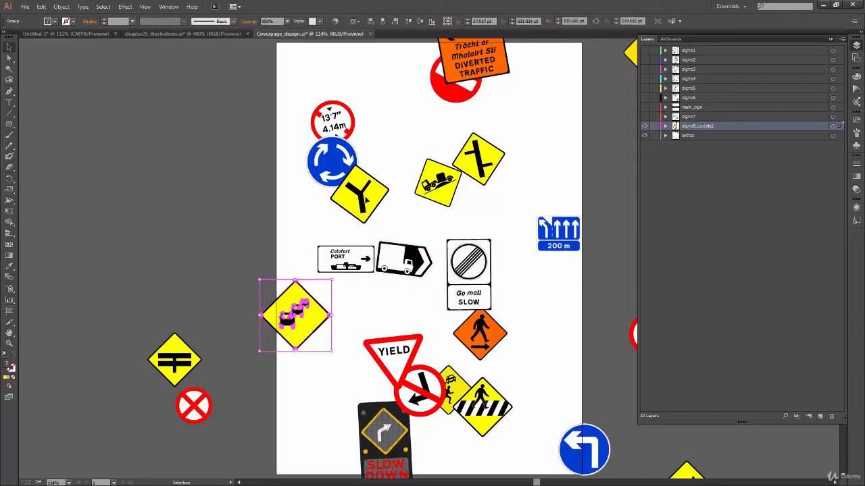
left_click(358, 192)
left_click(331, 160)
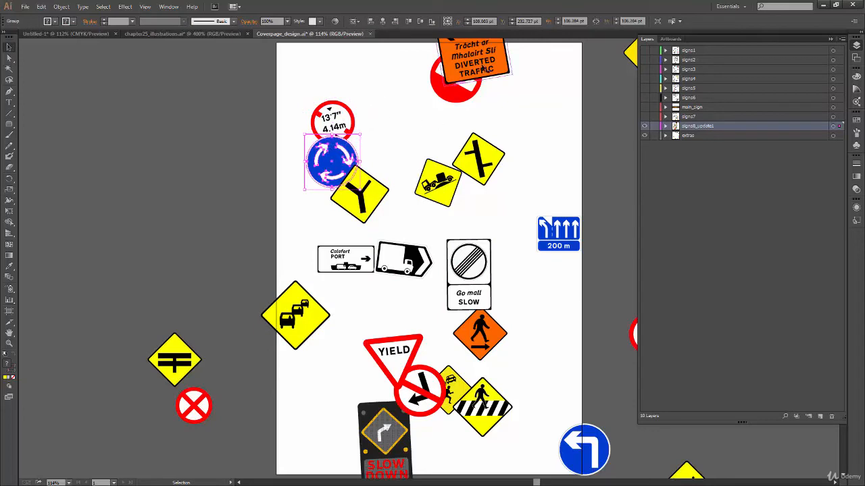
left_click(563, 232)
left_click(479, 433)
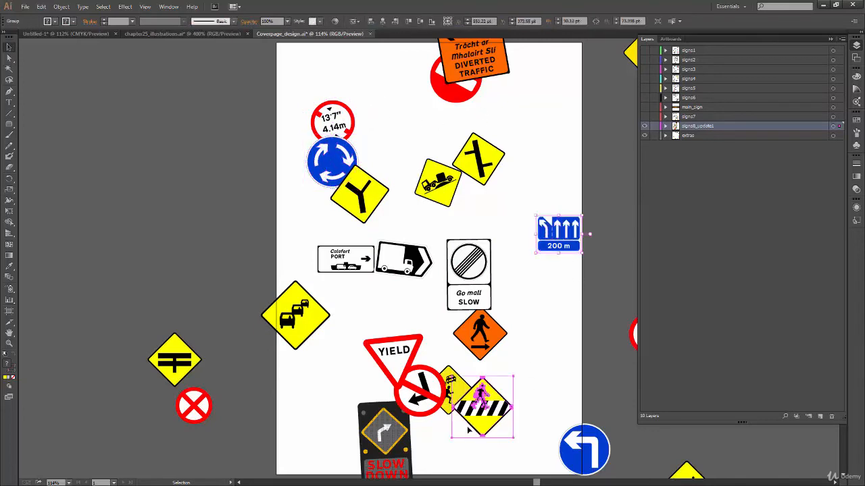
Select the Slow Down sign and change the signs8_update1 layer color to Medium Blue
left_click(385, 436)
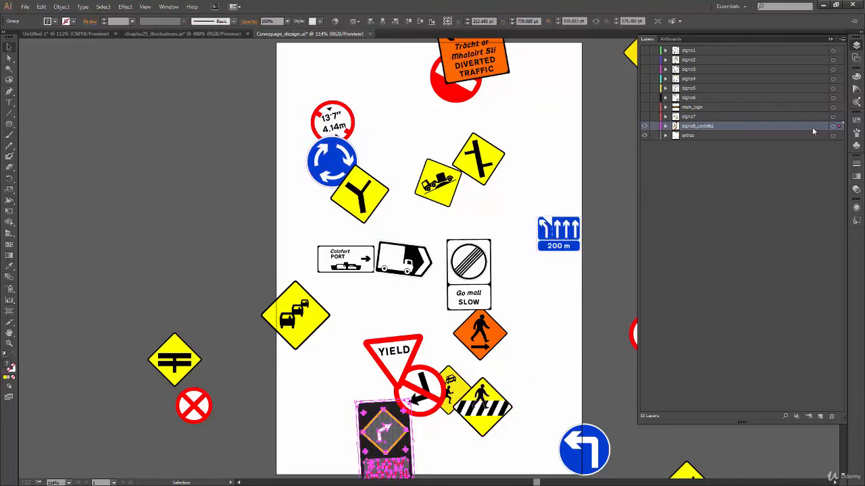
double_click(756, 127)
left_click(426, 214)
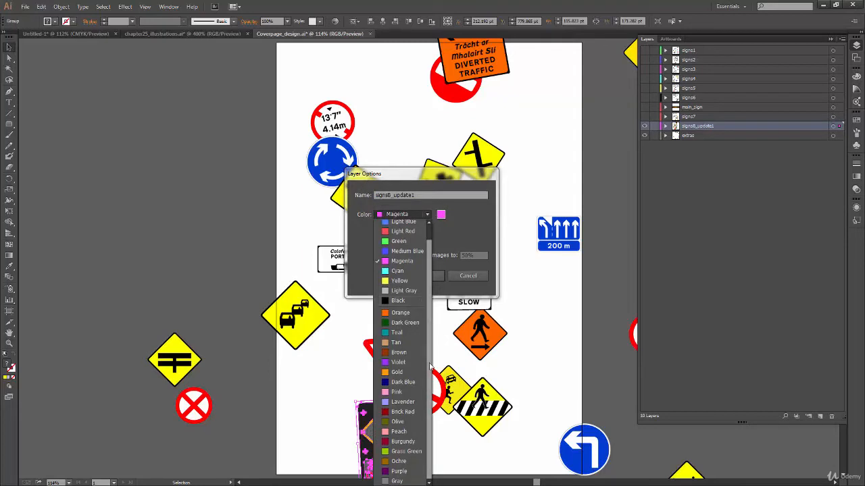
scroll(431, 433, "up", 1)
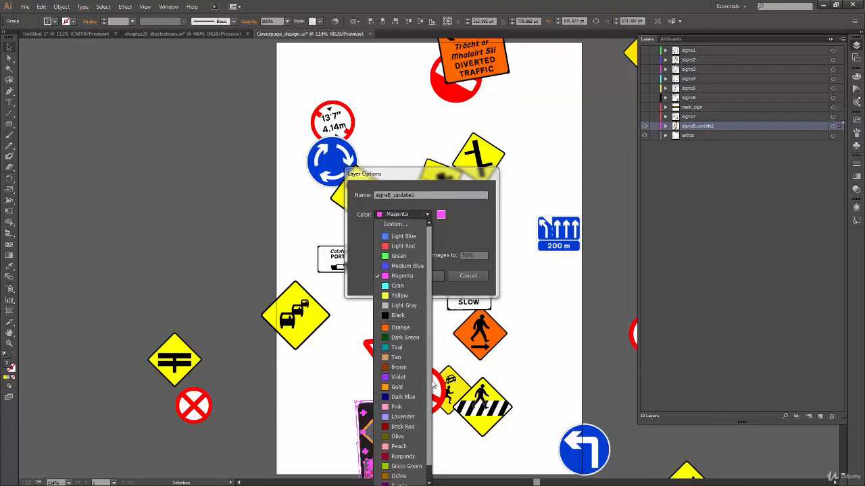
left_click(418, 266)
left_click(430, 276)
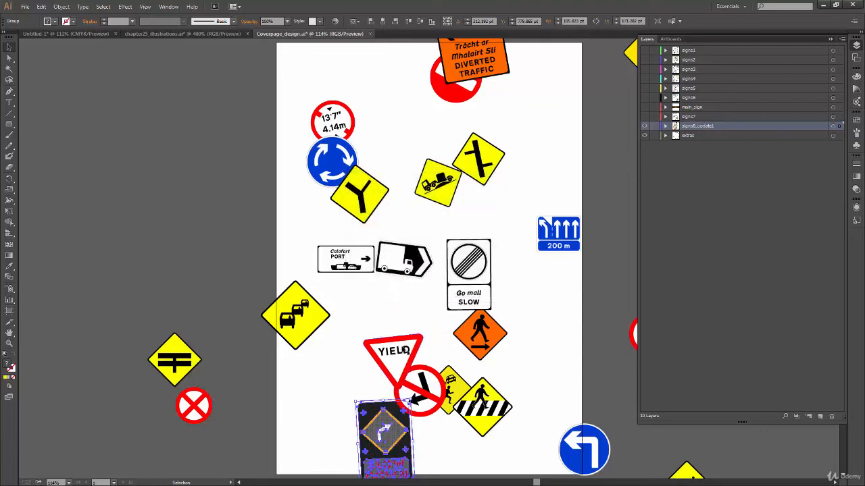
Select the 200 m lane sign and the roundabout sign in turn and examine the roundabout's selection outlines up close
left_click(564, 244)
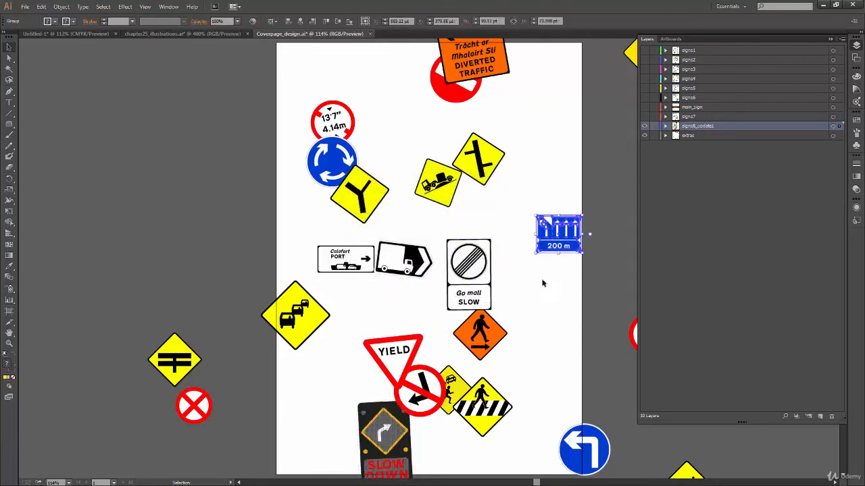
left_click(341, 173)
left_click(336, 154)
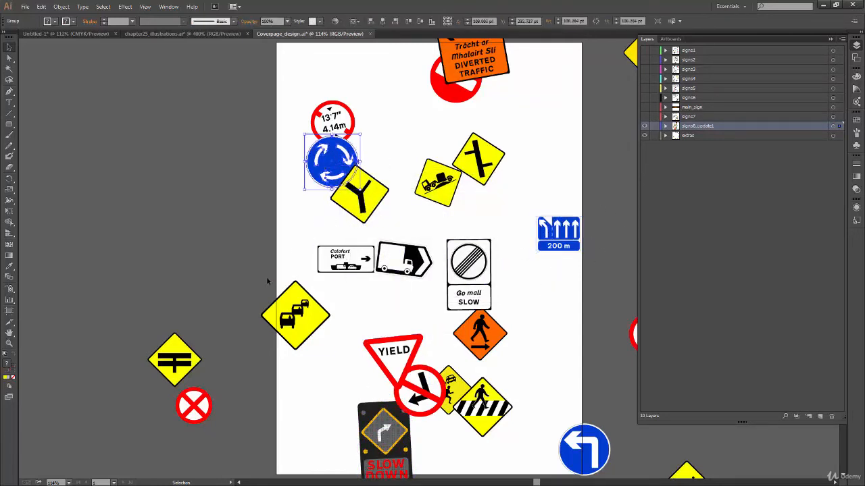
key("ctrl+equal")
key("ctrl+equal")
key("ctrl+equal")
key("ctrl+equal")
left_click_drag(156, 82, 335, 381)
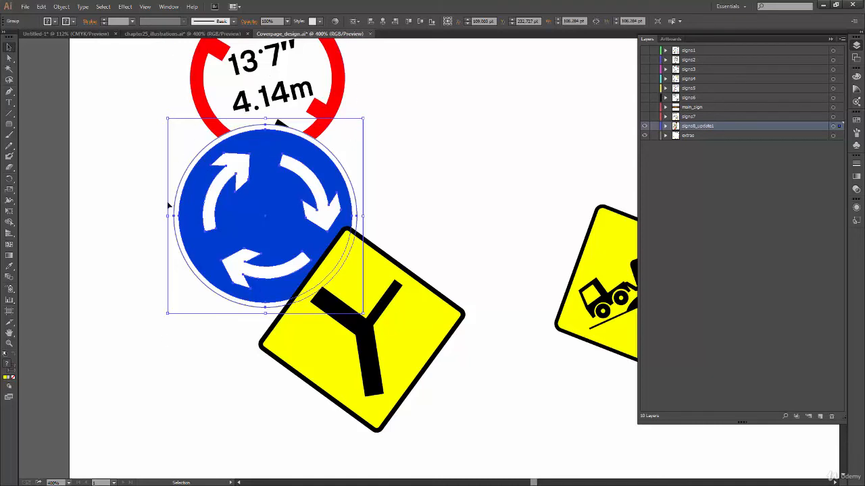
left_click(119, 277)
left_click(249, 230)
Change the signs8_update1 layer color back to Magenta, check it on the truck-on-slope sign, and deselect everything
double_click(775, 125)
left_click(403, 215)
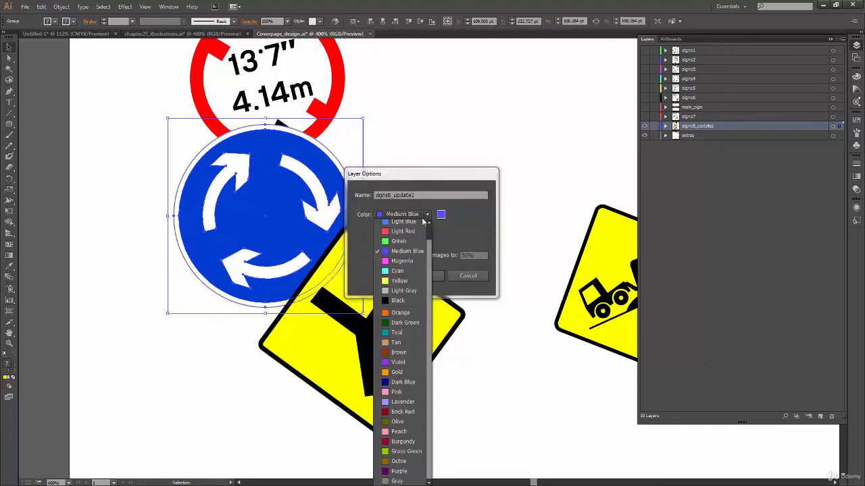
left_click_drag(429, 271, 430, 251)
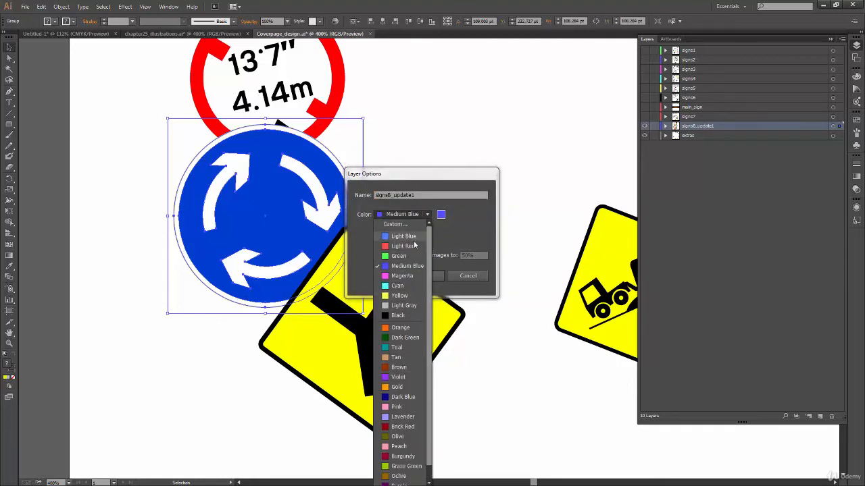
mouse_move(430, 411)
left_mouse_down()
mouse_move(427, 451)
mouse_move(425, 397)
left_mouse_up()
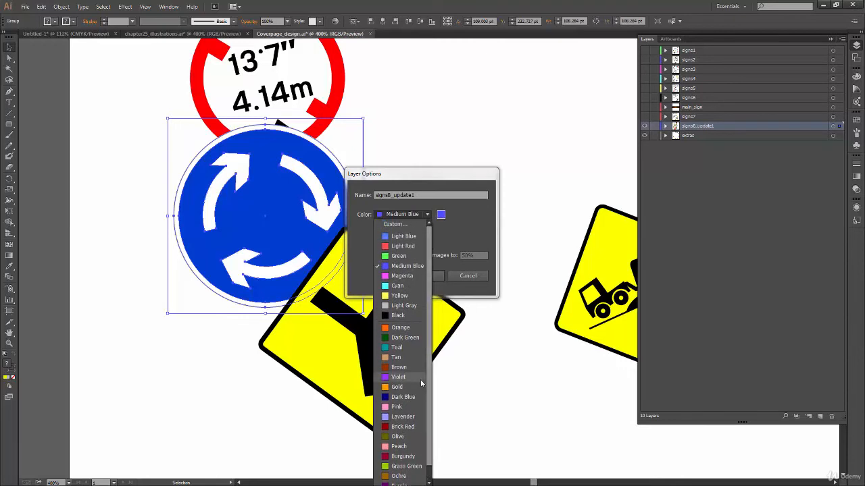
left_click(404, 276)
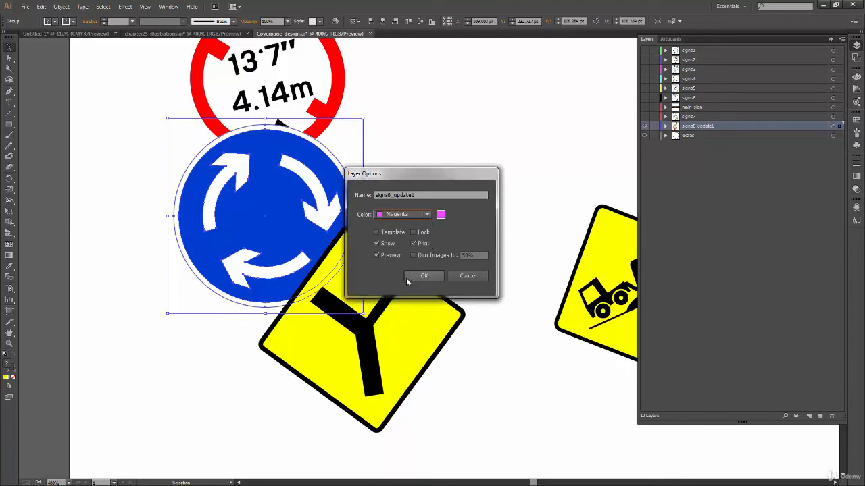
left_click(427, 276)
left_click(516, 231)
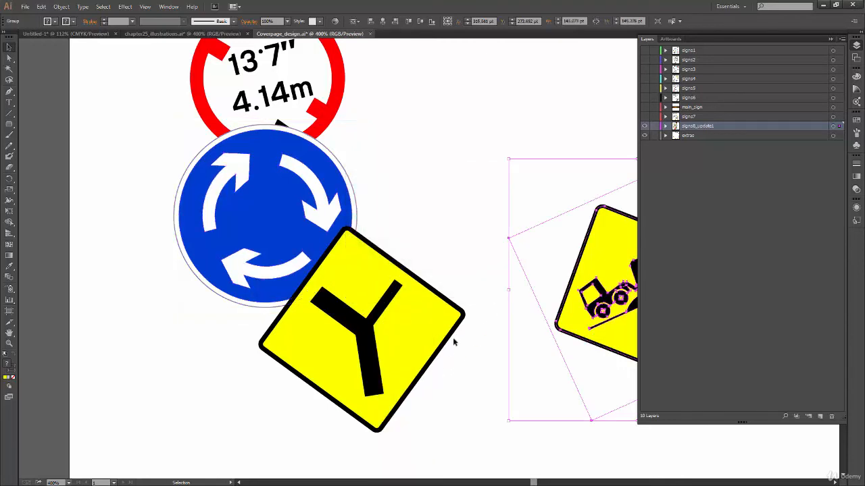
left_click(457, 405)
key("ctrl+0")
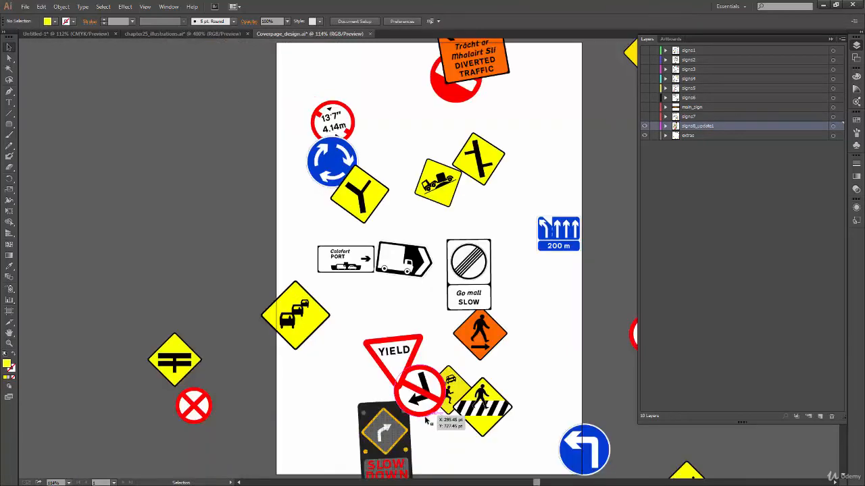
Lock the signs8_update1 layer through its layer options and unlock it again directly in the layer list
double_click(774, 128)
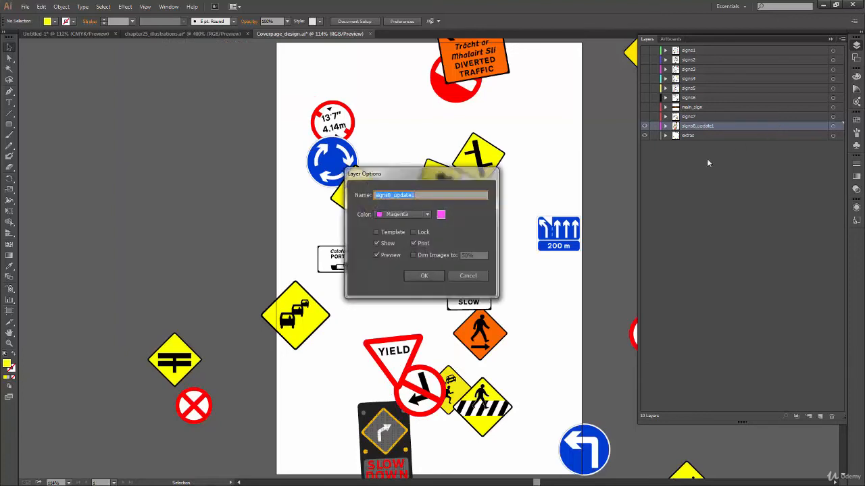
left_click(413, 233)
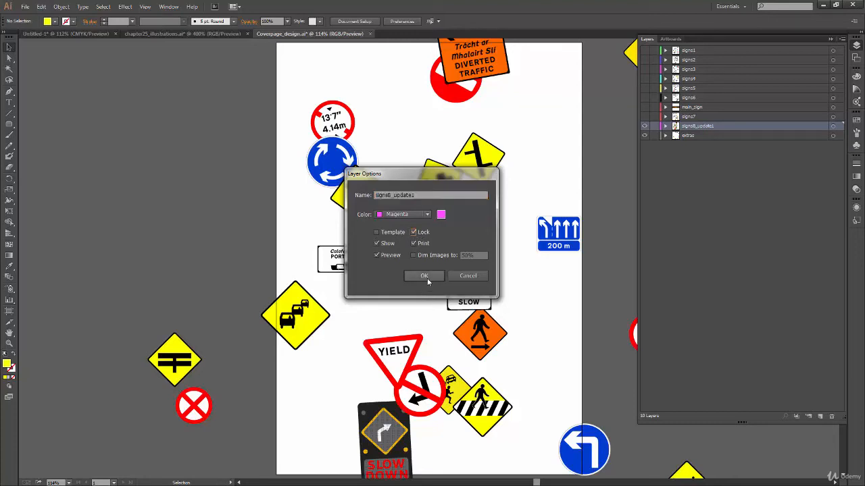
left_click(425, 276)
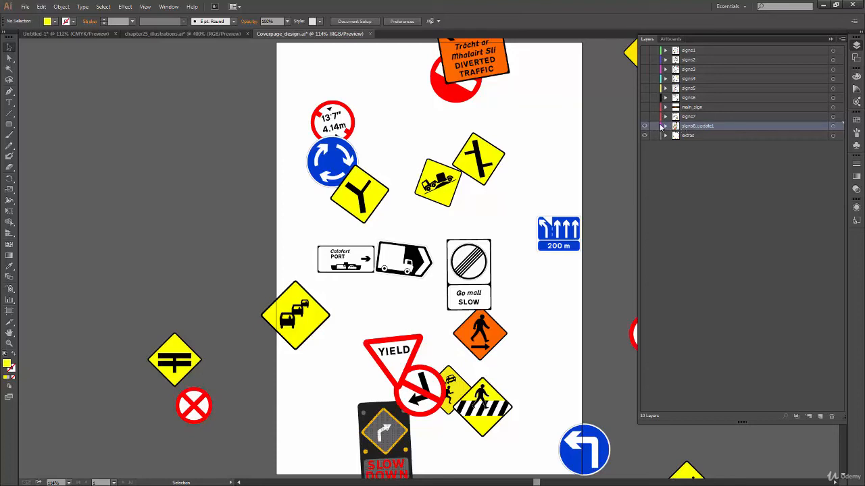
left_click(659, 126)
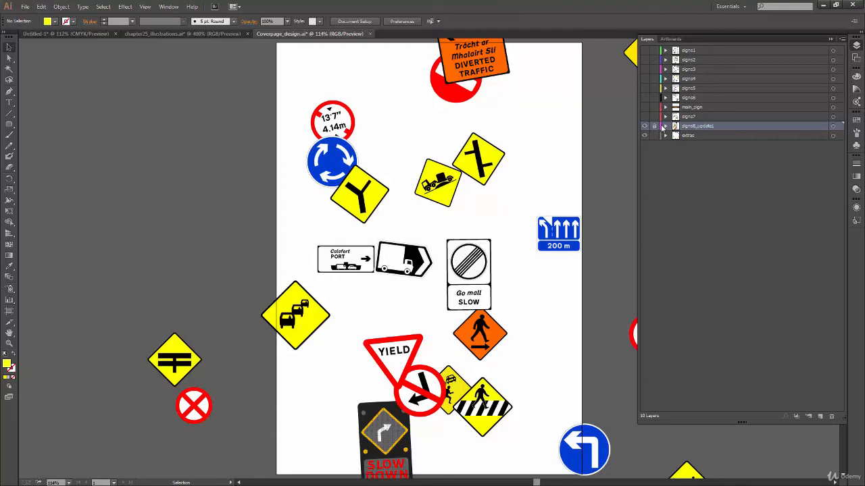
Hide the signs8_update1 layer with the Show setting in its layer options and show it again the same way
double_click(770, 127)
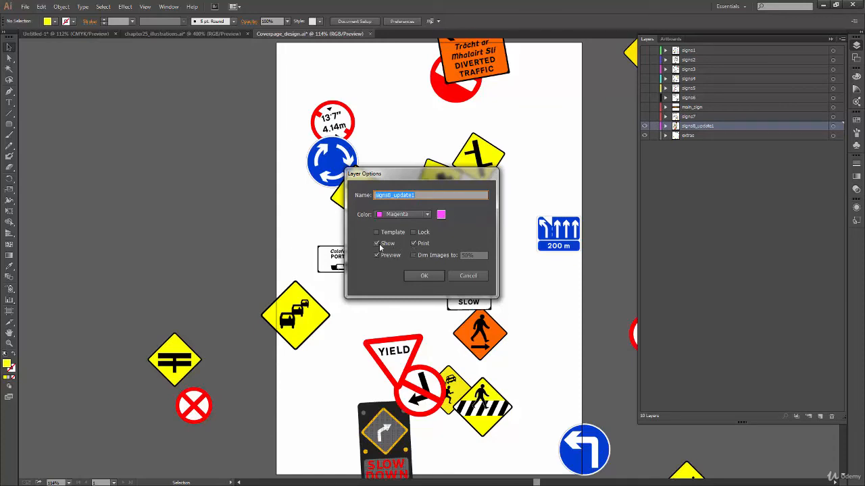
left_click(384, 244)
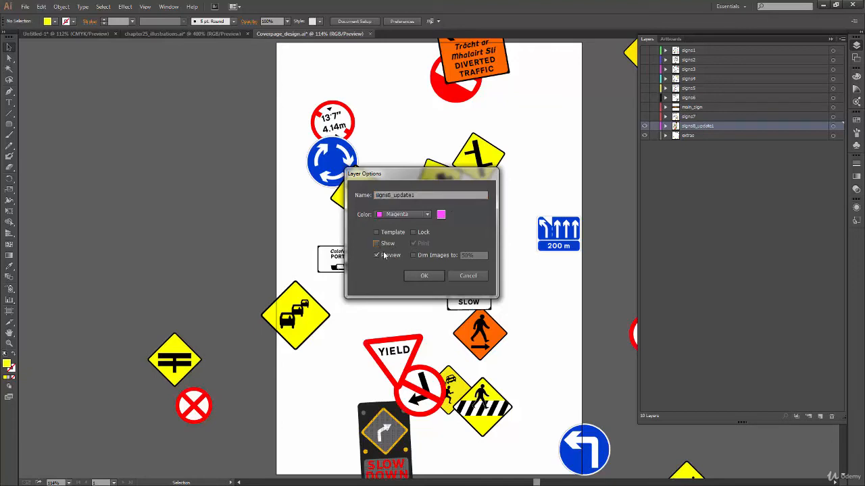
left_click(427, 277)
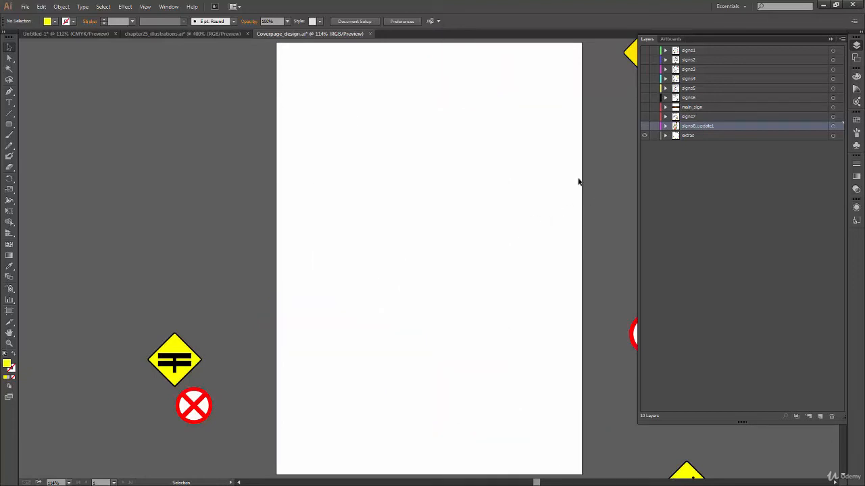
double_click(746, 126)
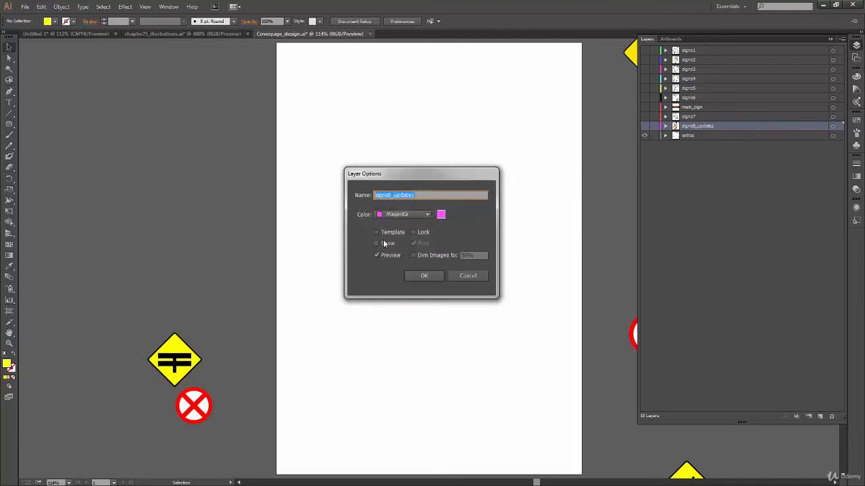
left_click(377, 244)
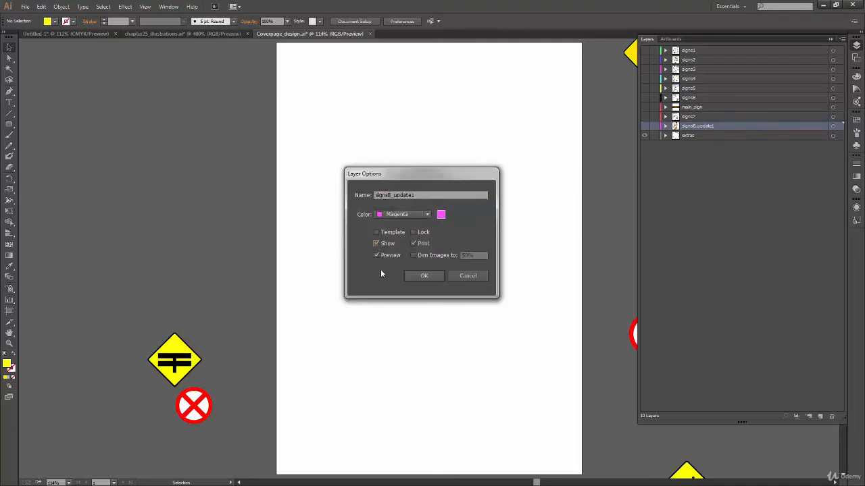
left_click(425, 276)
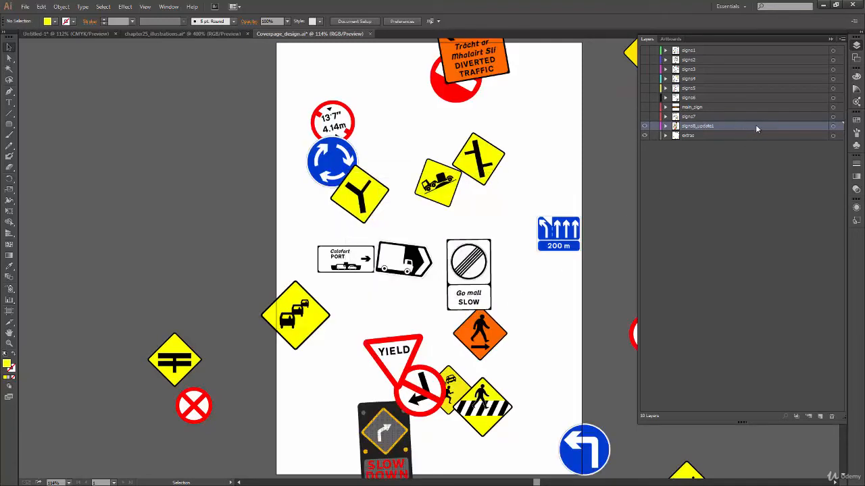
Toggle the visibility of the signs8_update1 layer off and on twice directly in the layer list
left_click(644, 126)
left_click(644, 127)
left_click(643, 127)
left_click(644, 127)
Turn off Preview in the signs8_update1 layer options and toggle the layer between full-color preview and outline view
double_click(756, 126)
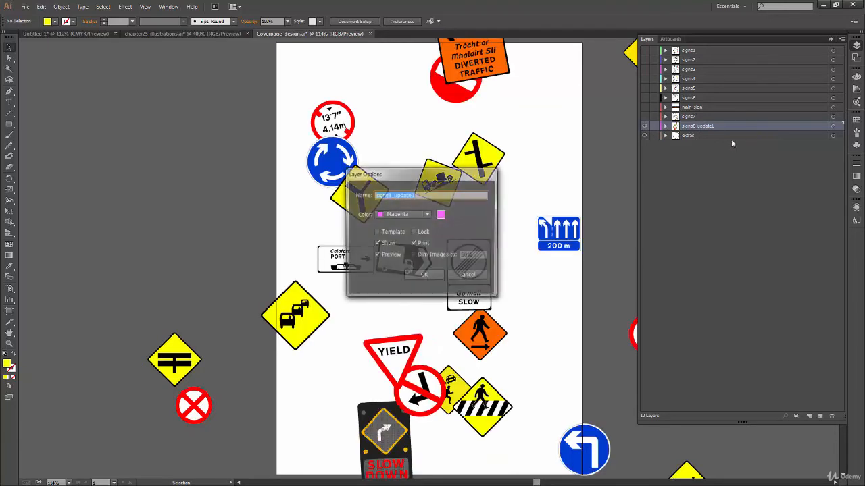
left_click_drag(438, 177, 451, 186)
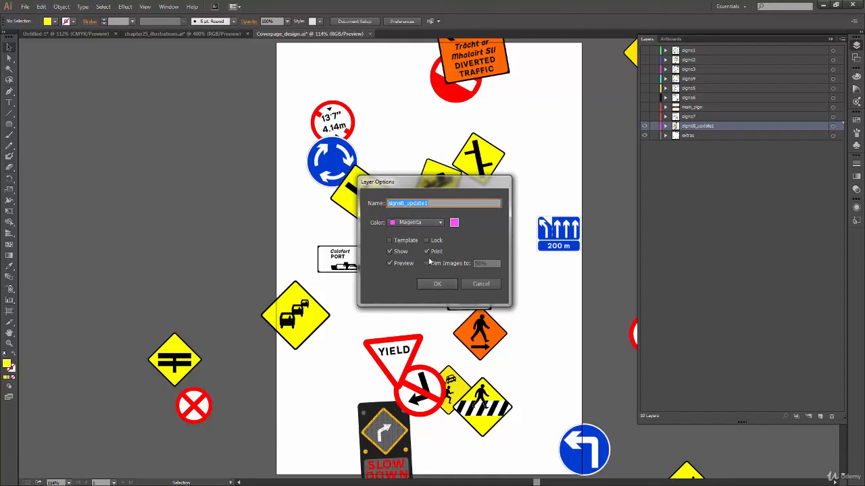
left_click(390, 264)
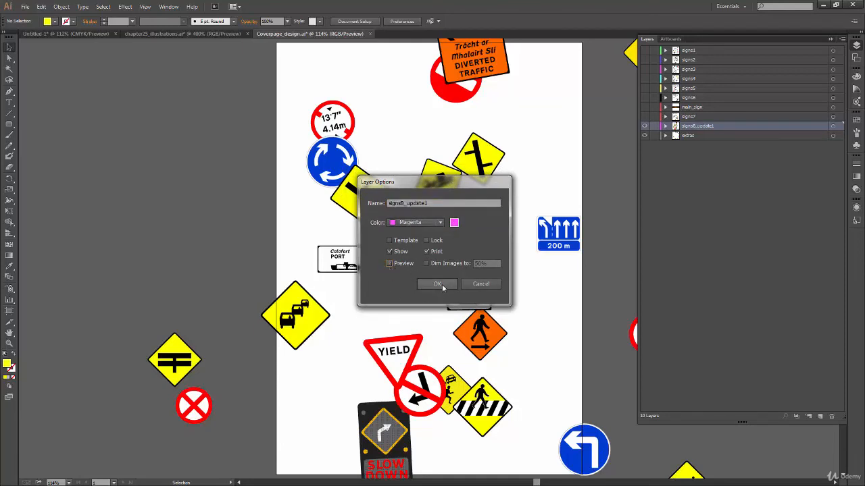
left_click(440, 285)
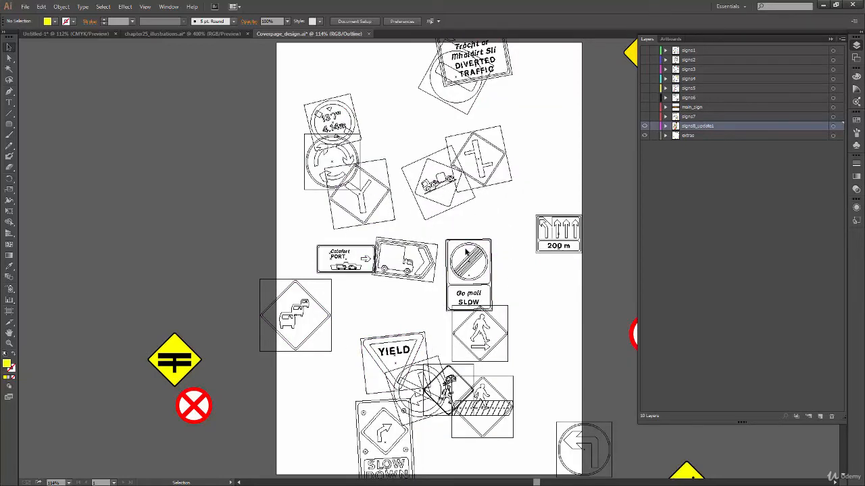
left_click(645, 126, "ctrl")
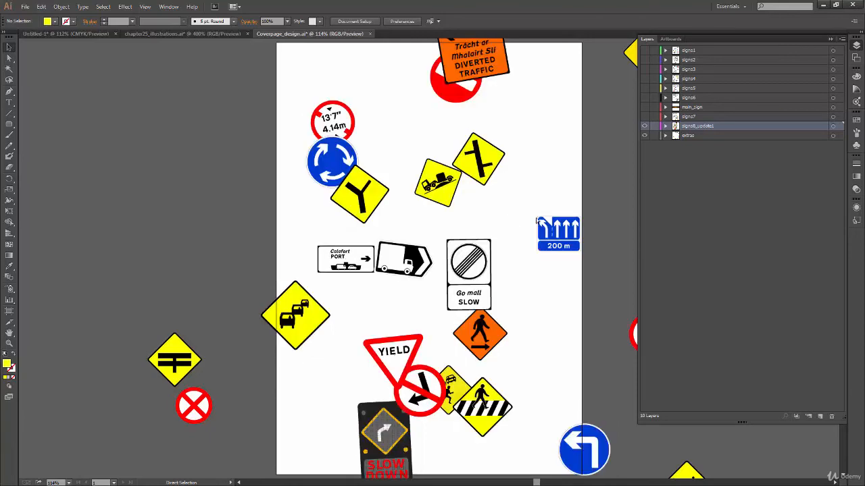
left_click(645, 126, "ctrl")
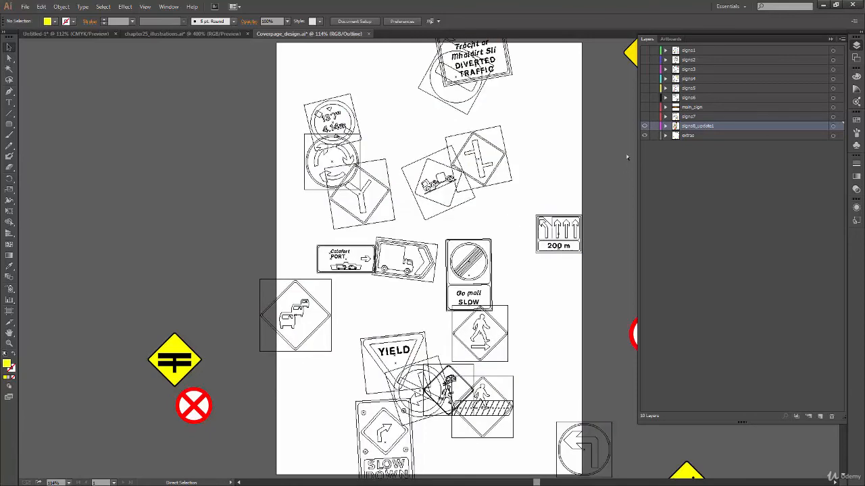
Turn Preview back on for the signs8_update1 layer in its layer options
double_click(747, 126)
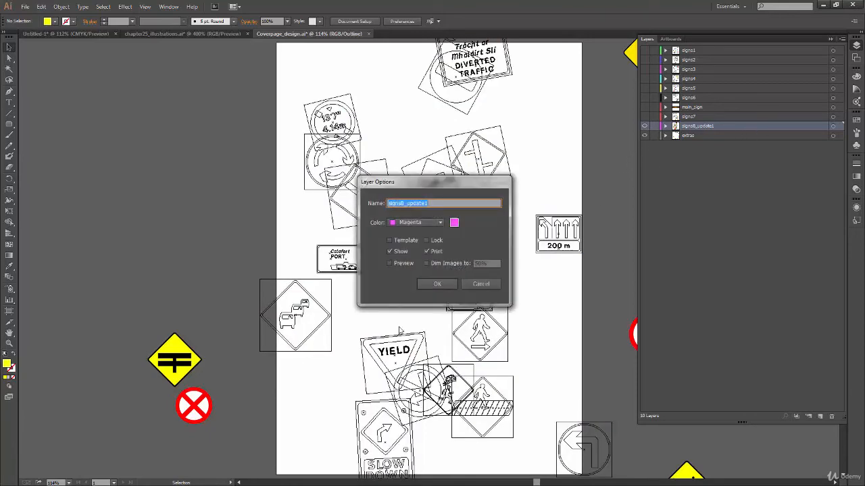
left_click(390, 264)
left_click(437, 284)
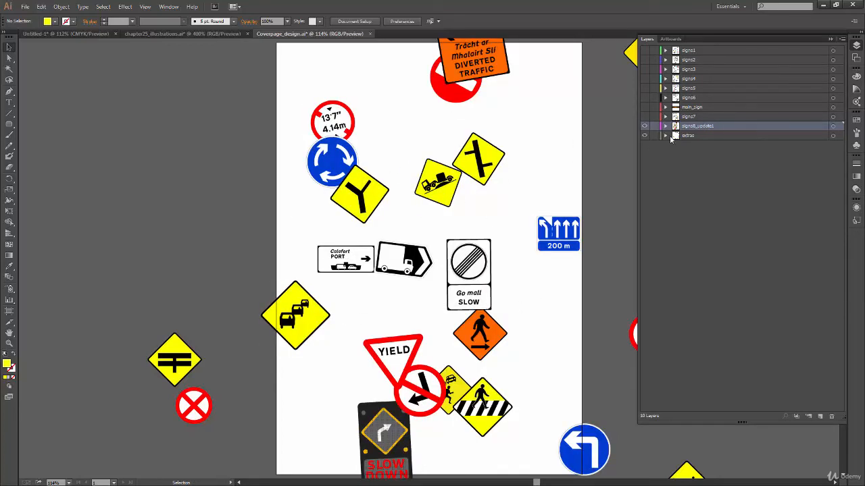
Try the Dim Images and Template settings in the signs8_update1 layer options and discard the changes
double_click(754, 126)
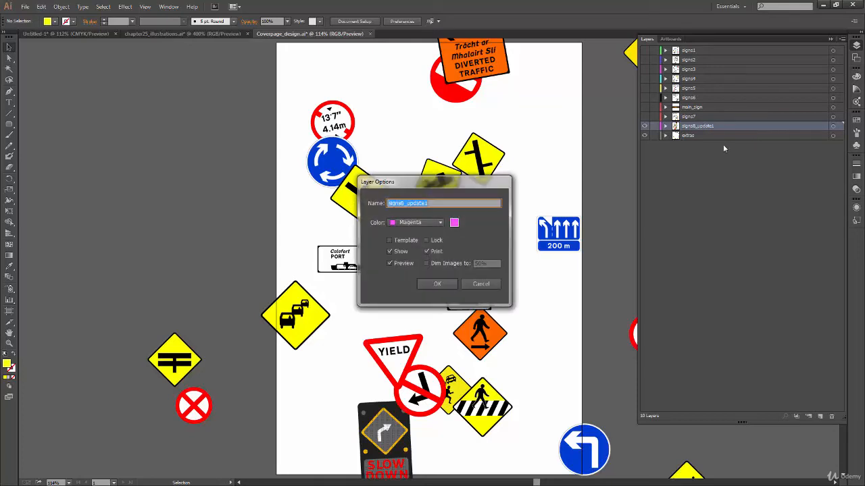
left_click(427, 264)
left_click(390, 240)
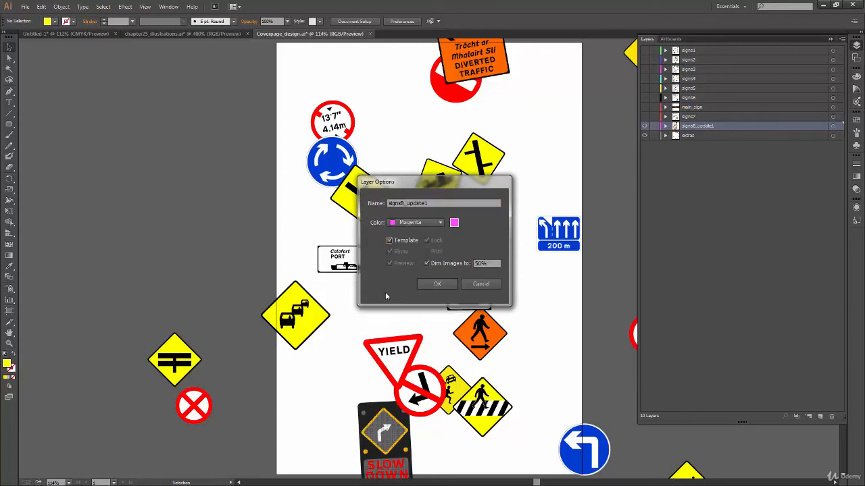
left_click(389, 240)
left_click(481, 284)
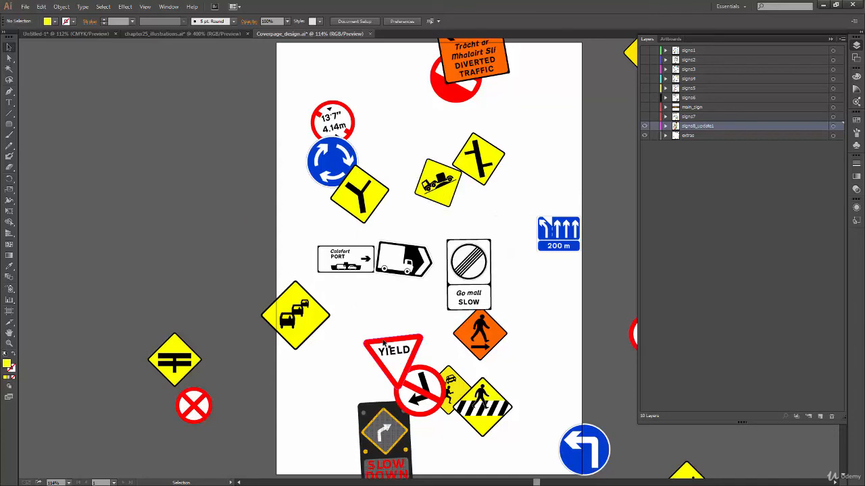
In the blank Untitled-1 document, paint a rough yellow head circle with a curved vertical guideline using the Paintbrush, undoing stray strokes
left_click(64, 34)
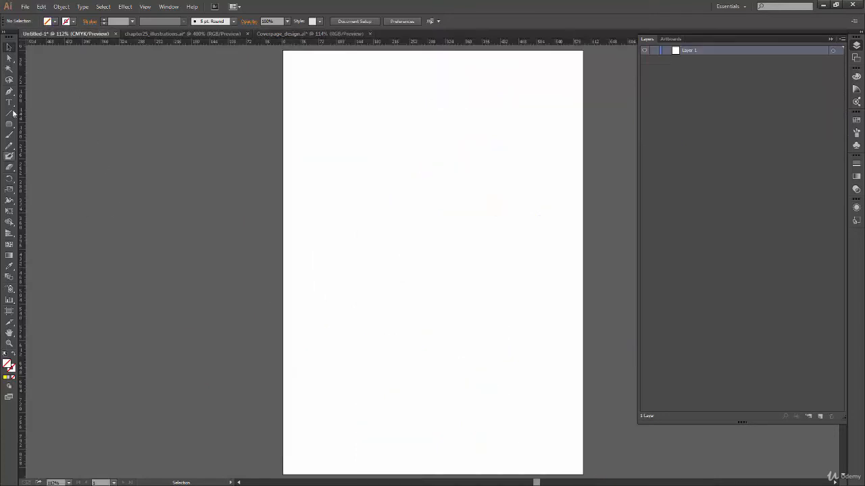
left_click(10, 135)
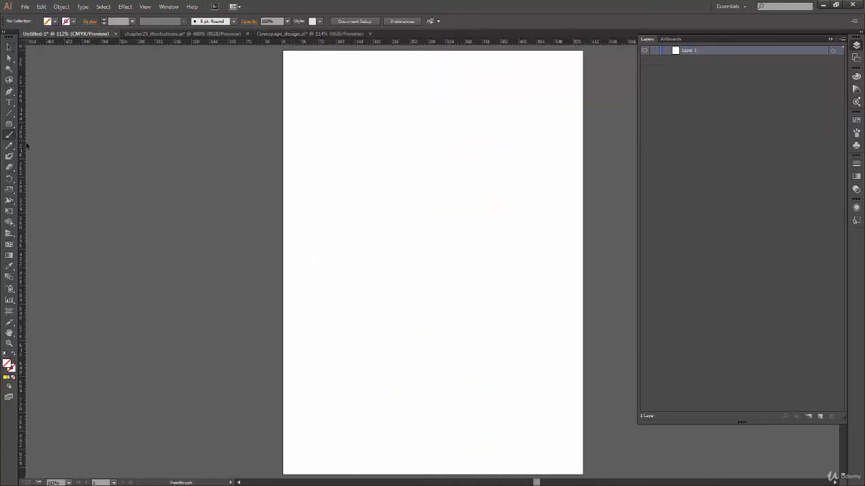
mouse_move(369, 291)
left_mouse_down()
mouse_move(355, 280)
mouse_move(443, 227)
left_mouse_up()
key("ctrl+z")
mouse_move(446, 137)
left_mouse_down()
mouse_move(475, 211)
mouse_move(407, 243)
left_mouse_up()
left_click_drag(348, 192, 388, 332)
left_click_drag(381, 324, 414, 329)
key("ctrl+z")
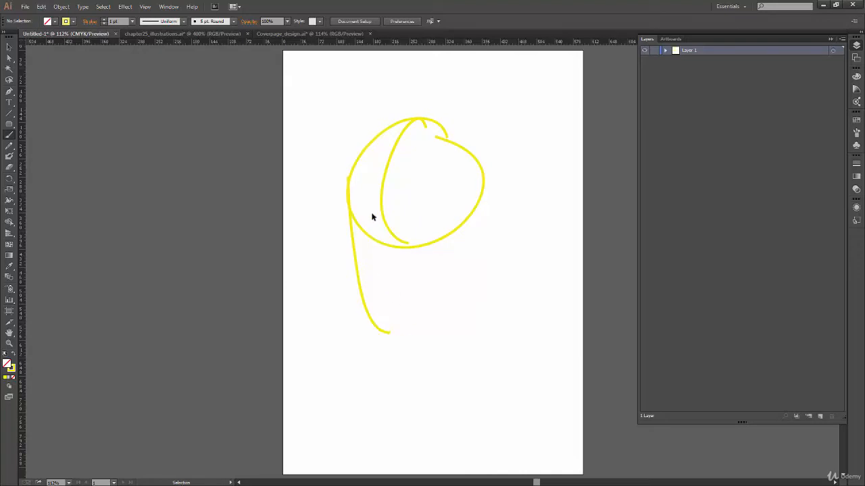
key("ctrl+z")
Paint the tapered jaw, eye line, ear and hair outline onto the head sketch, undoing the misplaced hair stroke
left_click_drag(351, 198, 404, 307)
mouse_move(469, 204)
left_mouse_down()
mouse_move(448, 275)
mouse_move(402, 300)
left_mouse_up()
mouse_move(349, 218)
left_mouse_down()
mouse_move(493, 200)
mouse_move(449, 249)
left_mouse_up()
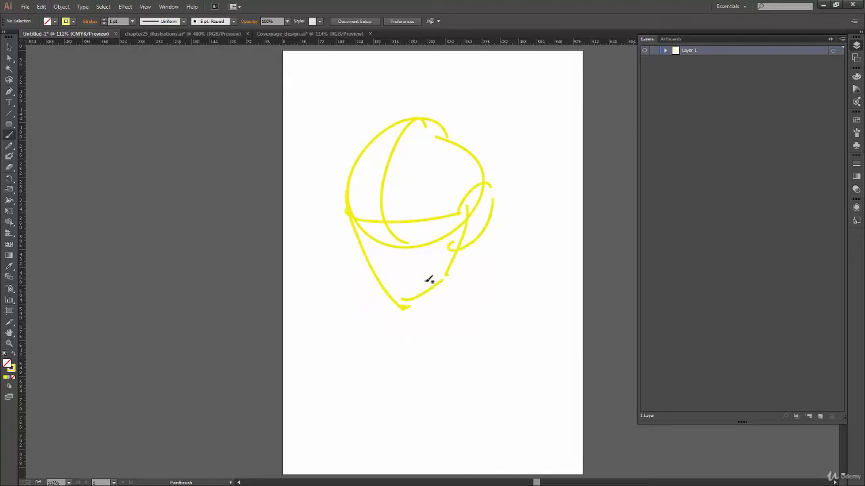
mouse_move(479, 154)
left_mouse_down()
mouse_move(322, 151)
mouse_move(424, 175)
mouse_move(496, 145)
mouse_move(481, 250)
left_mouse_up()
key("ctrl+z")
mouse_move(481, 151)
left_mouse_down()
mouse_move(504, 197)
mouse_move(496, 243)
mouse_move(448, 260)
left_mouse_up()
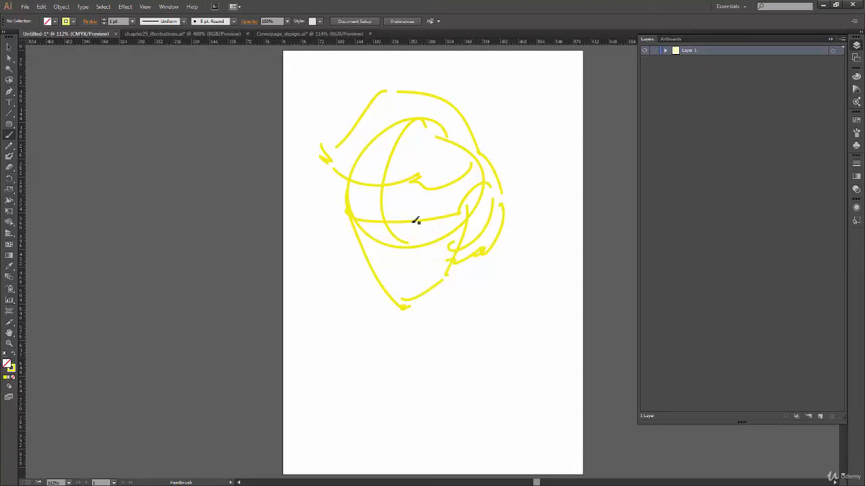
left_click_drag(385, 205, 404, 304)
Return to Coverpage_design.ai and examine the signs8_update1 layer options without changing them
left_click(282, 33)
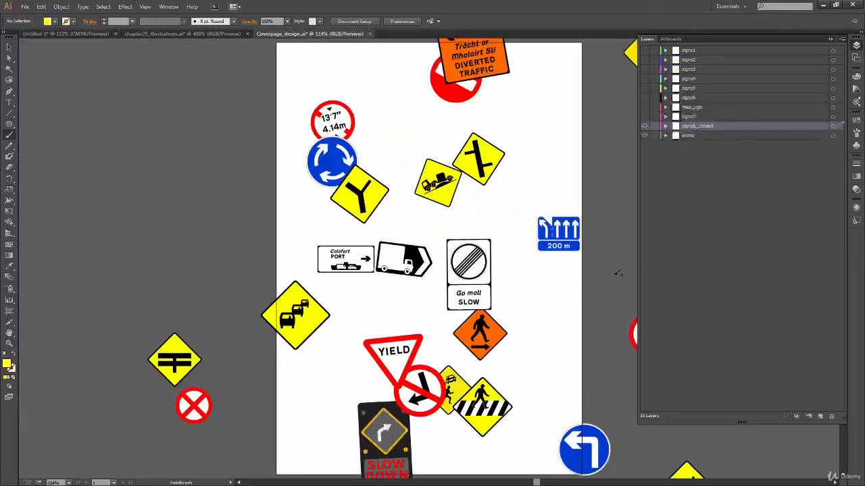
double_click(744, 126)
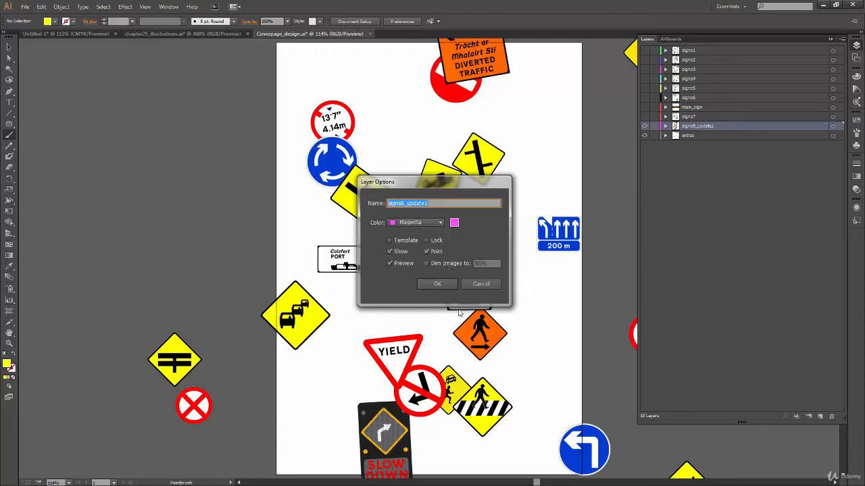
left_click(481, 284)
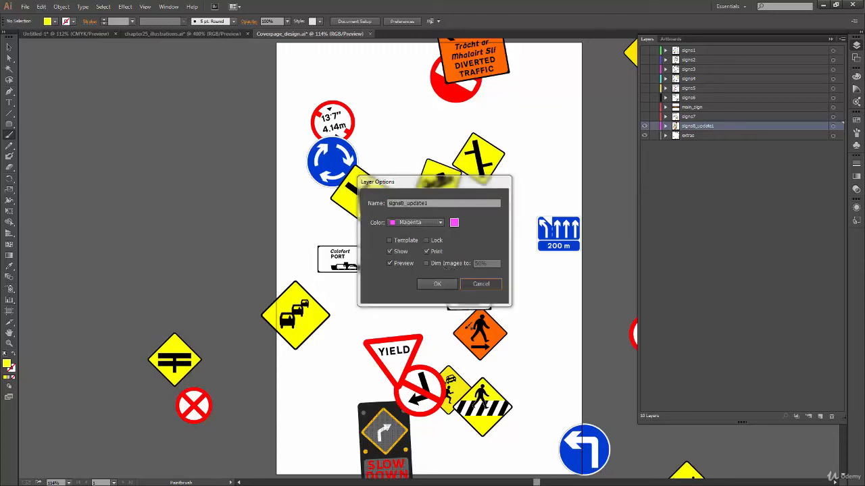
Show and rehide the signs1 layer, and examine the signs8_update1 layer options again without changes
left_click(645, 52)
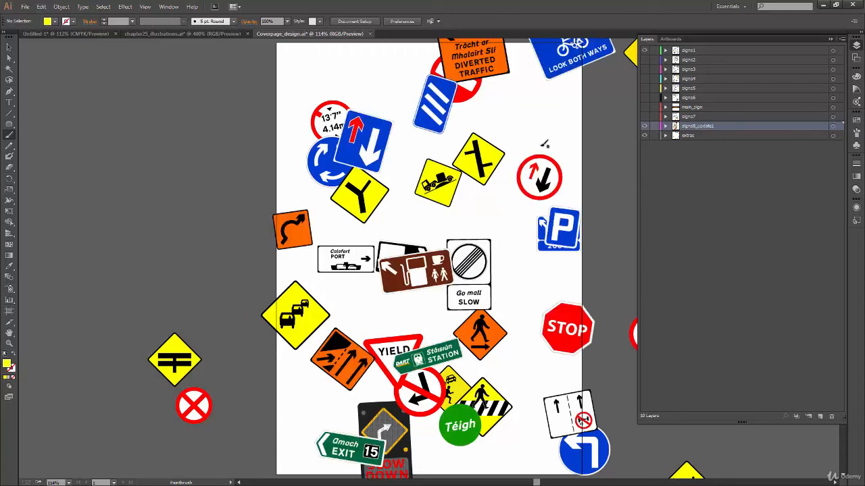
left_click(643, 51)
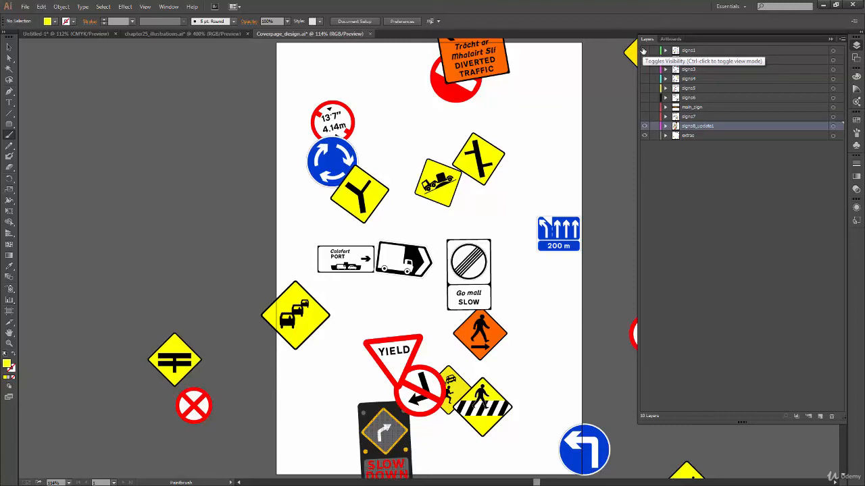
double_click(760, 131)
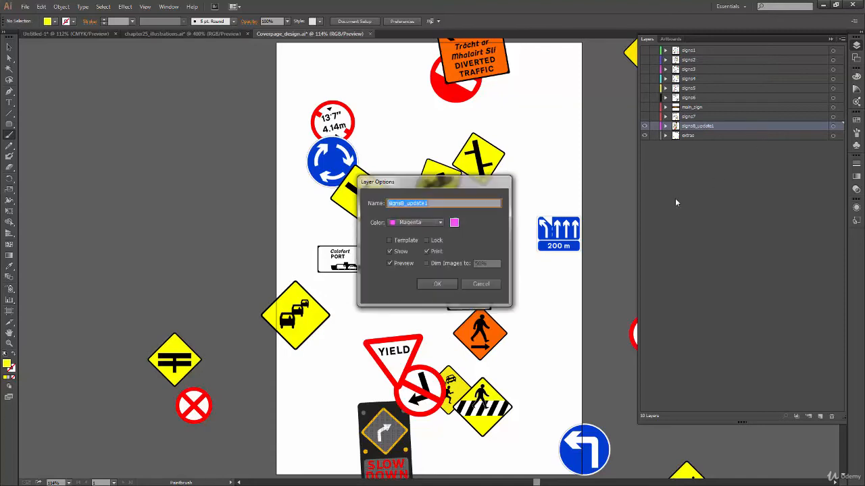
left_click(481, 285)
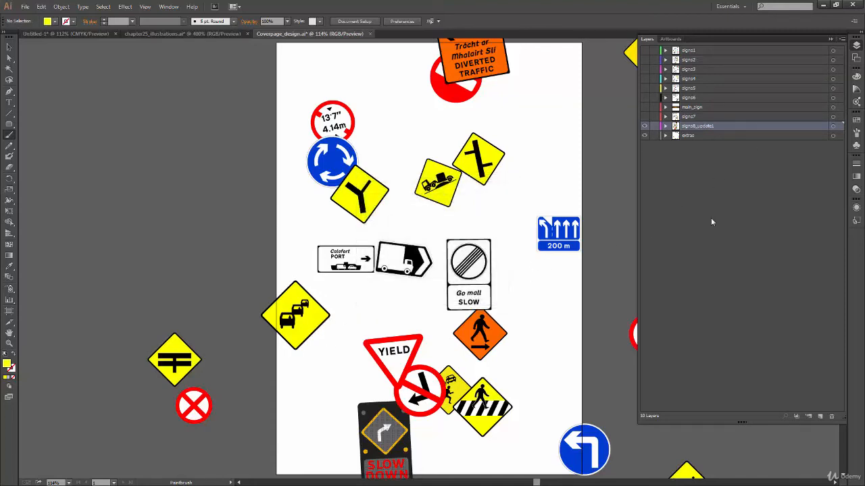
Target all artwork on the signs8_update1 layer with the Selection tool, deselect it, and view the whole cover page at 66.67%
left_click(833, 128)
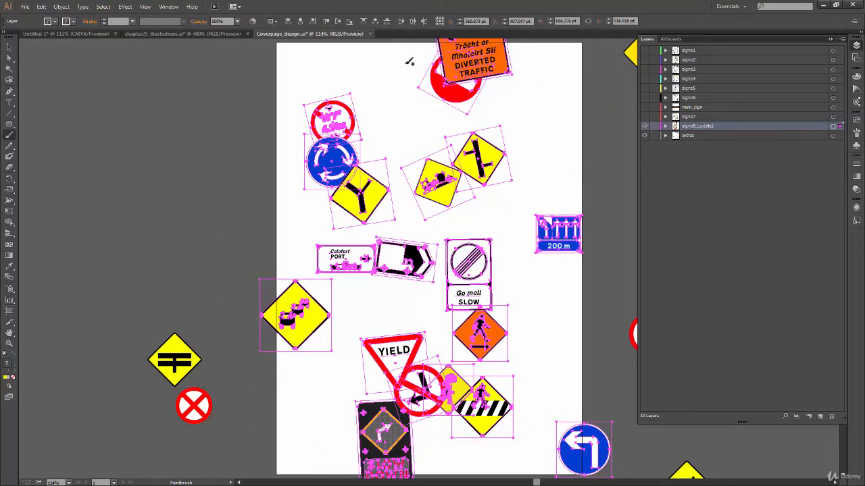
key("v")
left_click(556, 342)
key("ctrl+1")
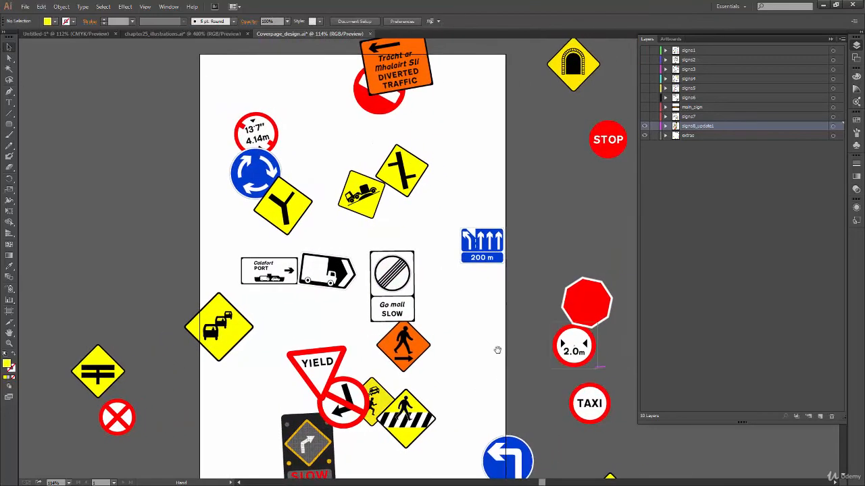
key("ctrl+minus")
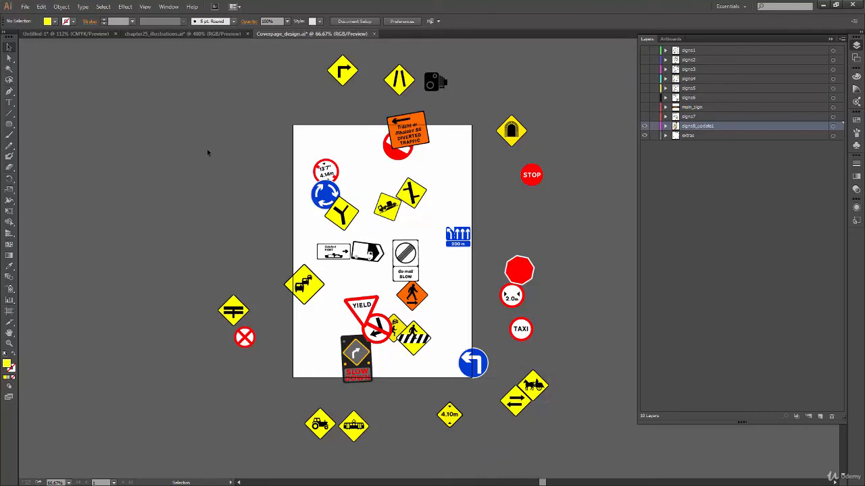
Hide signs8_update1 to isolate the extras layer's signs, show it again and make signs8_update1 the active layer
left_click(644, 127)
left_click(702, 135)
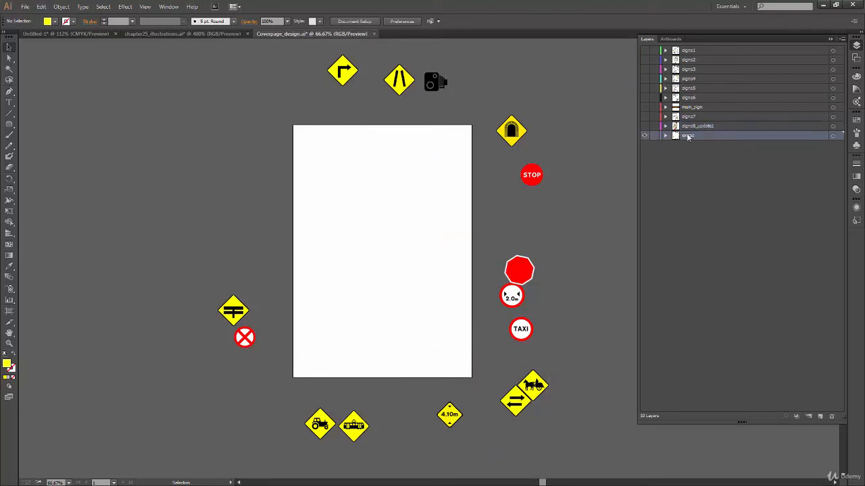
left_click(645, 127)
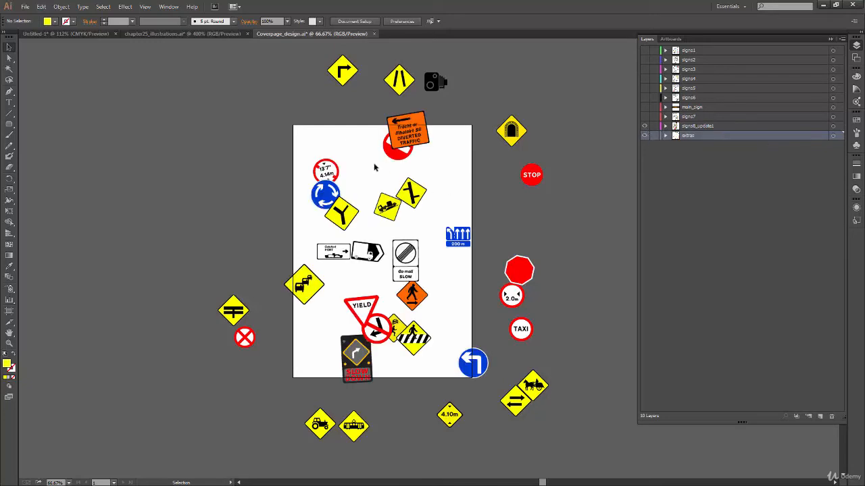
left_click(703, 127)
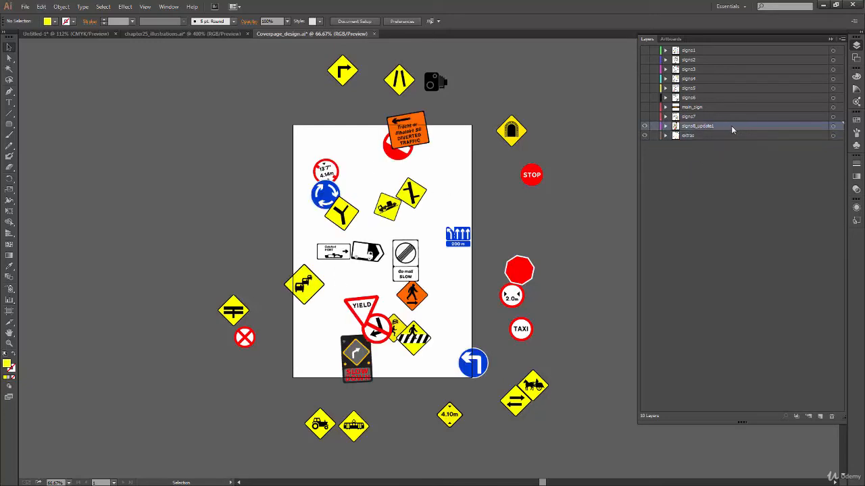
Target all signs8_update1 artwork, try moving it off the artboard and back, and undo the moves
left_click(832, 127)
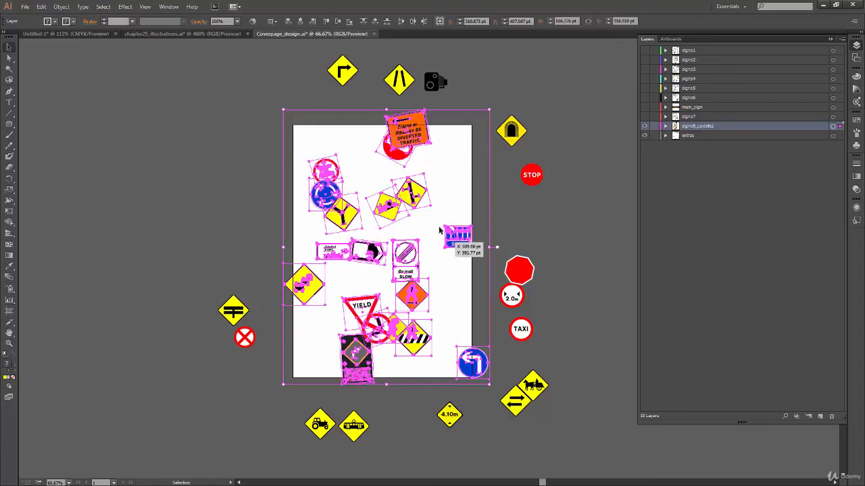
left_click_drag(393, 211, 220, 181)
left_click_drag(229, 152, 403, 186)
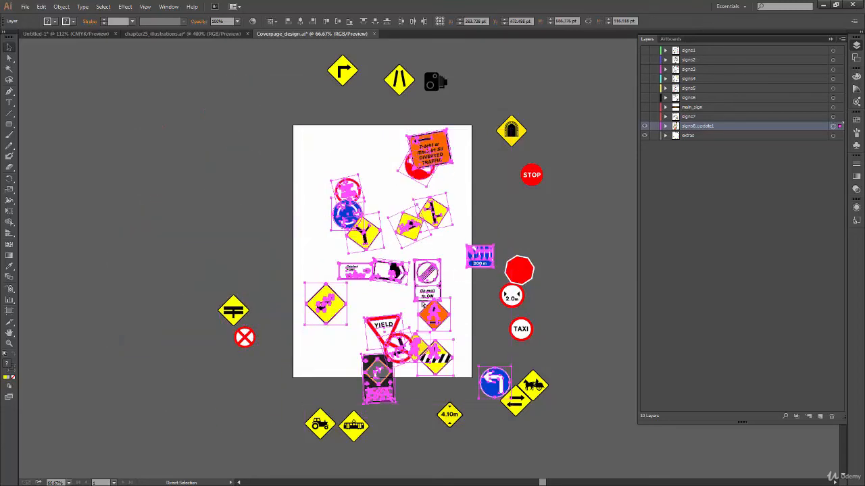
key("ctrl+z")
key("ctrl+shift+z")
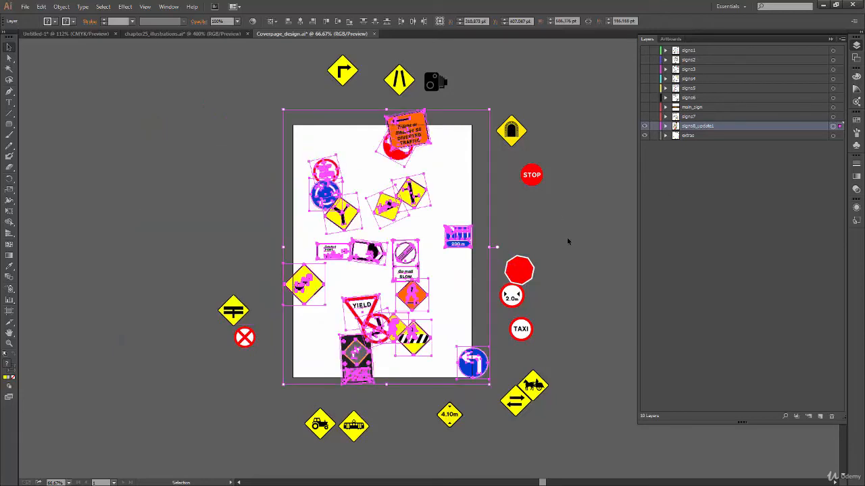
Try selecting the artboard's signs with a marquee and moving them, undo the move and deselect everything
key("v")
left_click(564, 242)
left_click_drag(272, 117, 485, 386)
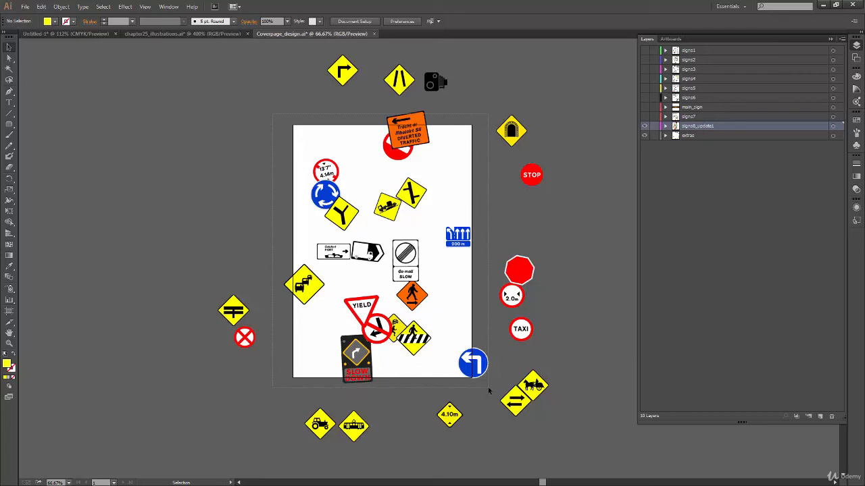
left_click_drag(489, 389, 511, 395)
left_click_drag(477, 364, 445, 310)
key("ctrl+z")
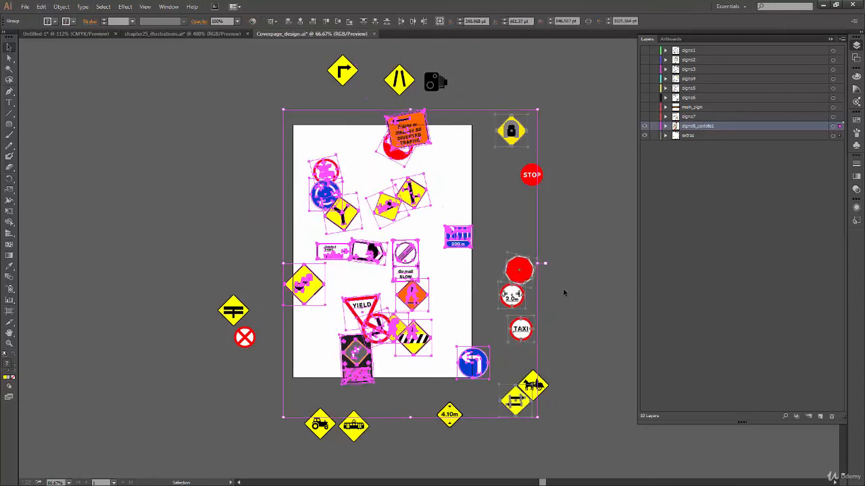
left_click(563, 289)
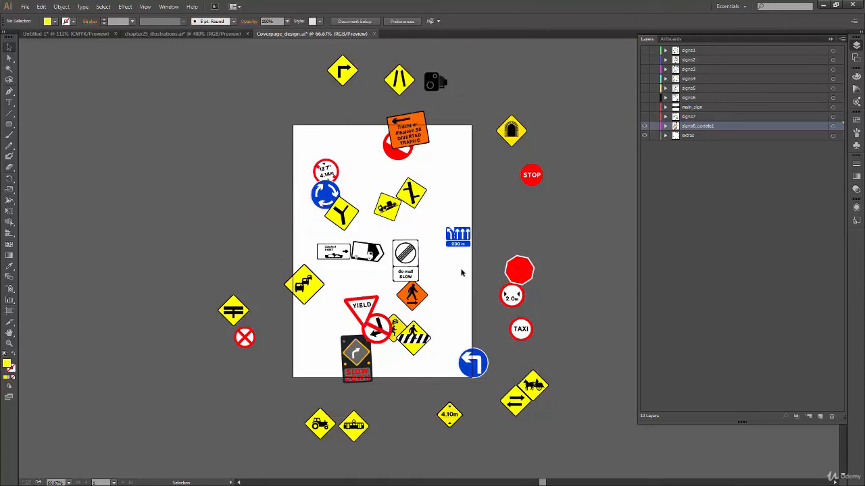
Try transferring all signs8_update1 artwork to the extras layer, and undo the transfer
left_click(832, 127)
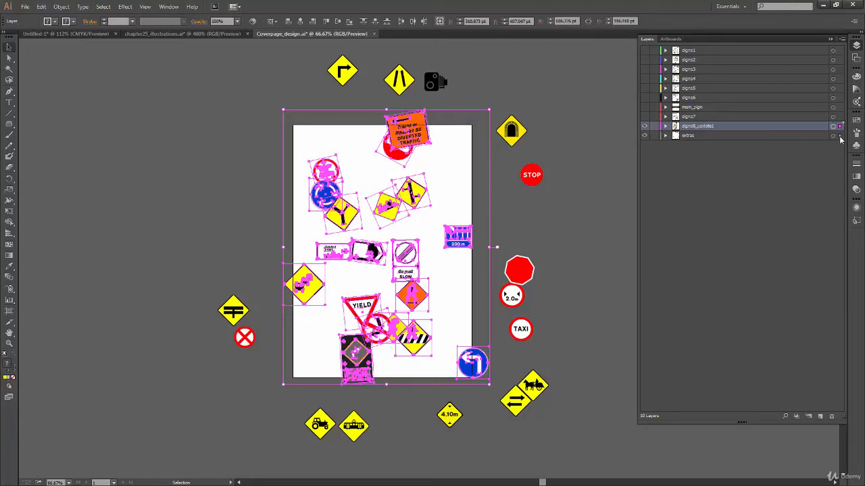
left_click_drag(837, 138, 838, 137)
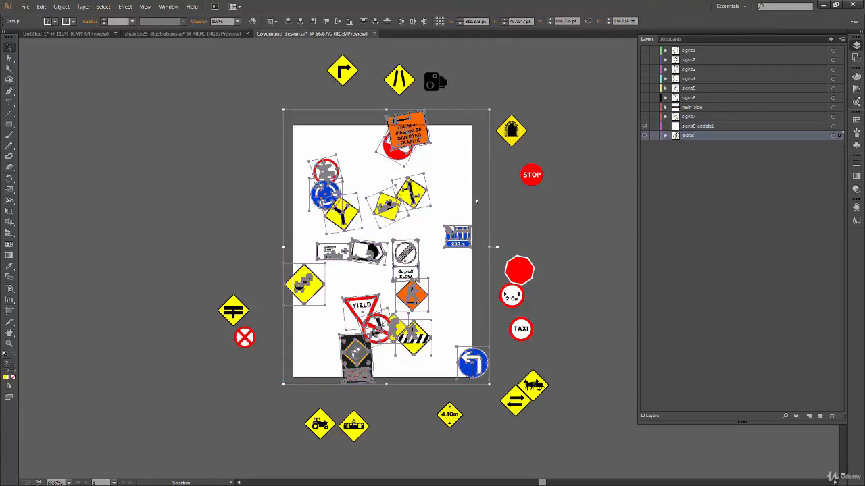
key("ctrl+z")
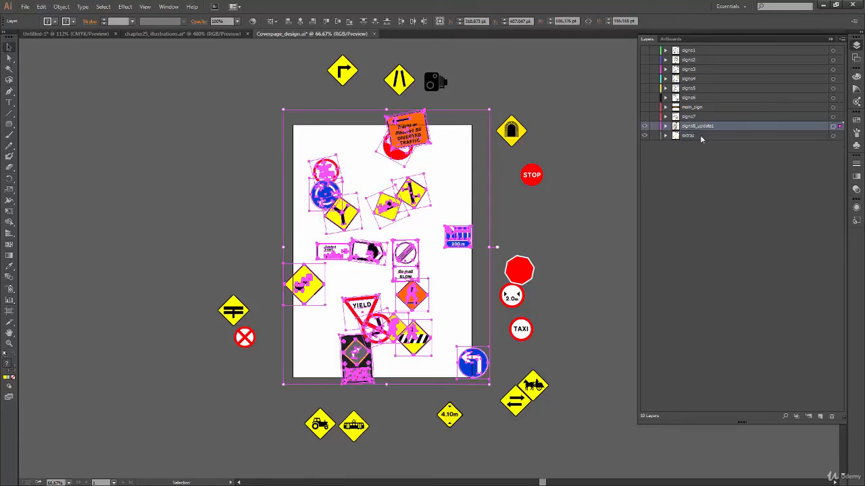
Deselect the artwork and target everything on the extras layer
left_click(701, 137)
left_click(558, 162)
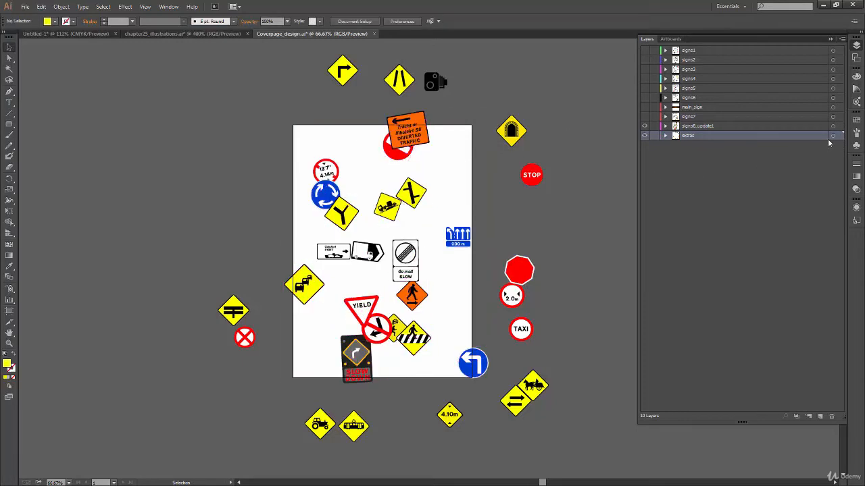
left_click(832, 135)
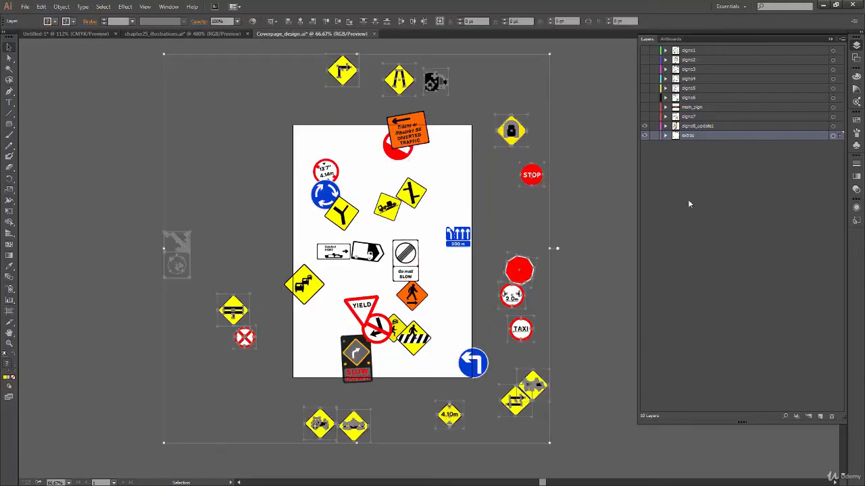
Move all artwork from the signs8_update1 layer to the extras layer
left_click(752, 126)
left_click(832, 126)
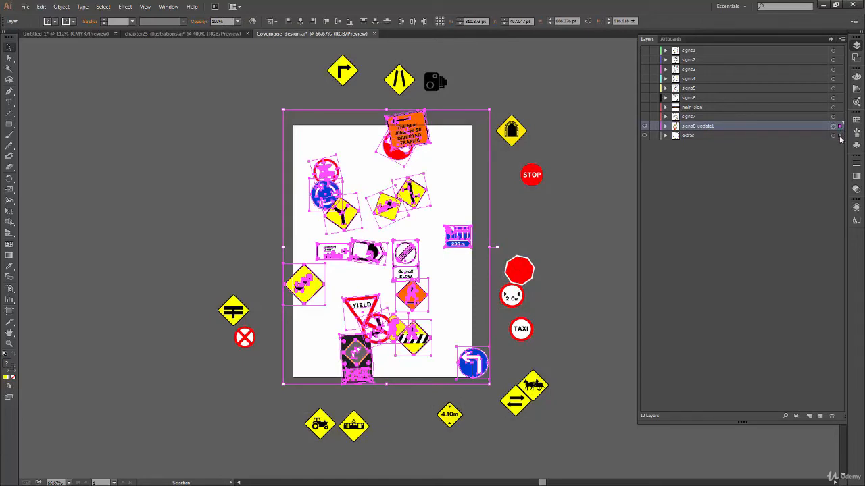
left_click_drag(839, 126, 840, 136)
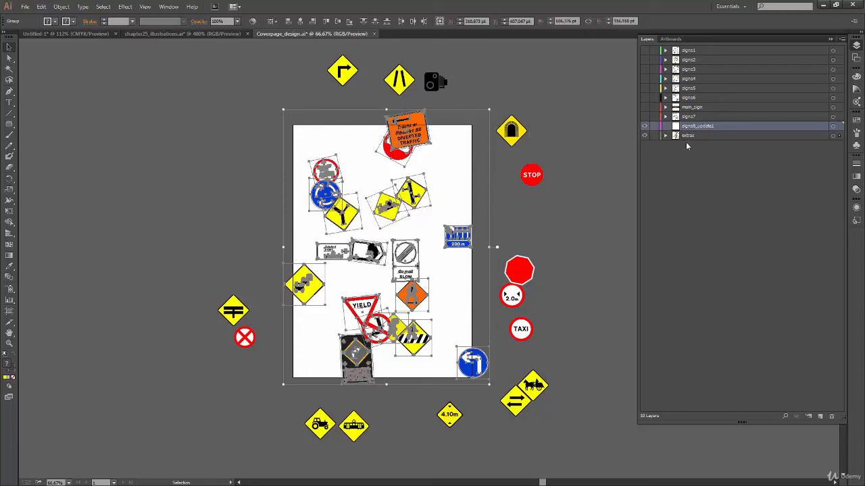
Target everything on the extras layer, undo a trial move of its artwork, and expand the layer's contents
left_click(707, 136)
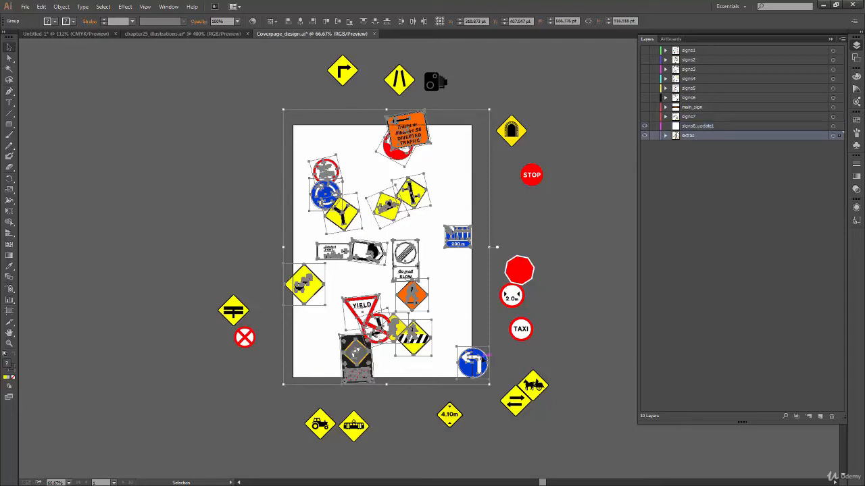
left_click(833, 137)
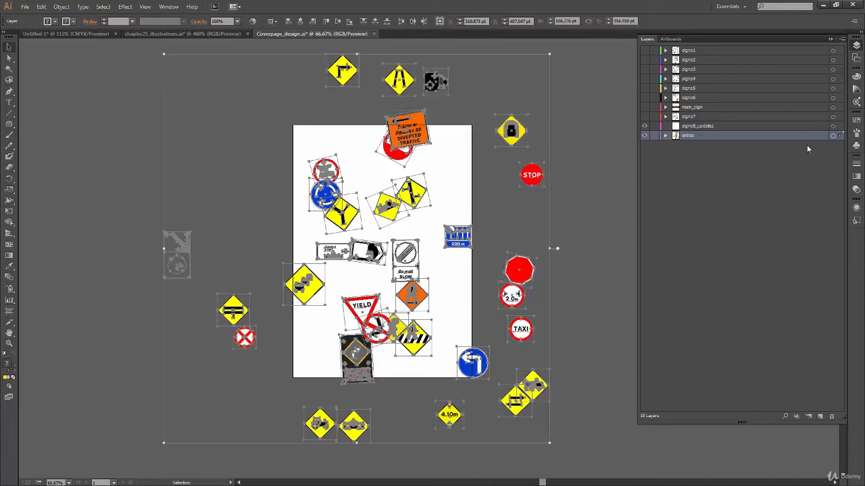
left_click_drag(496, 366, 478, 337)
key("ctrl+z")
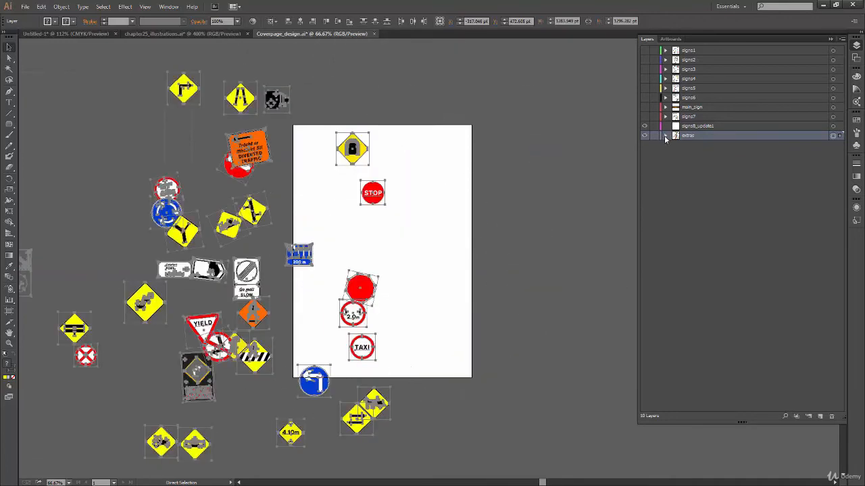
key("ctrl+z")
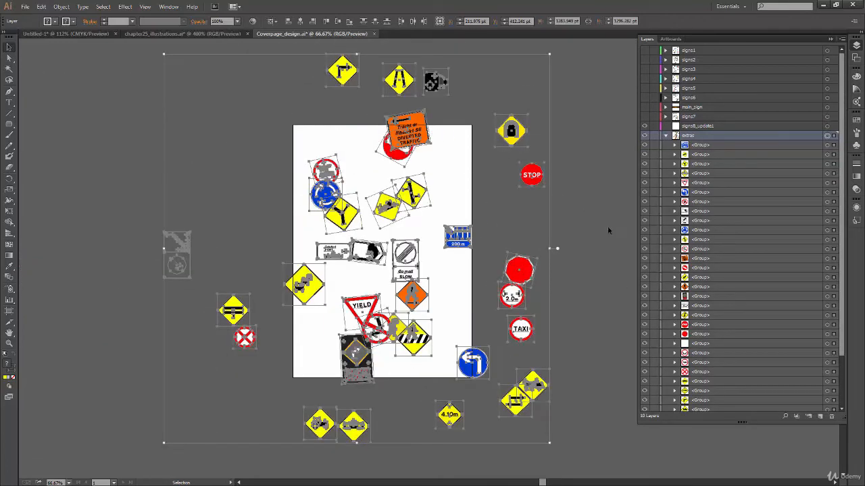
Undo the transfer of the signs8_update1 artwork to the extras layer, and collapse the extras layer
key("ctrl+z")
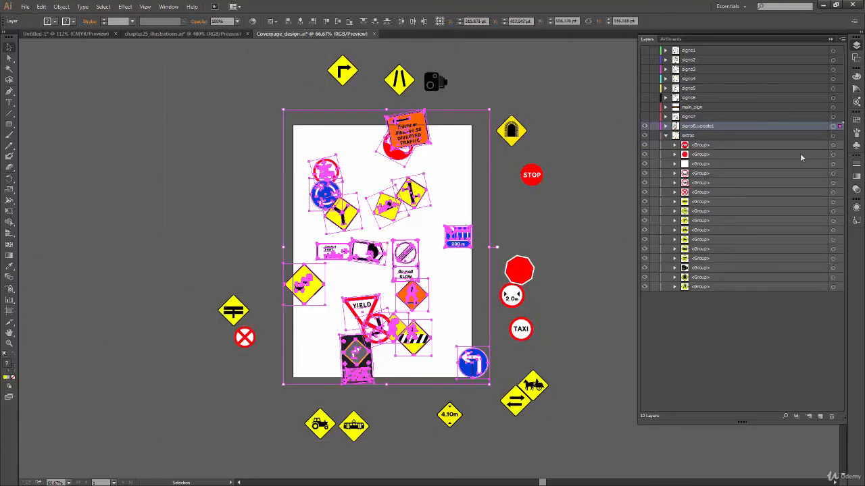
key("ctrl+z")
left_click(666, 136)
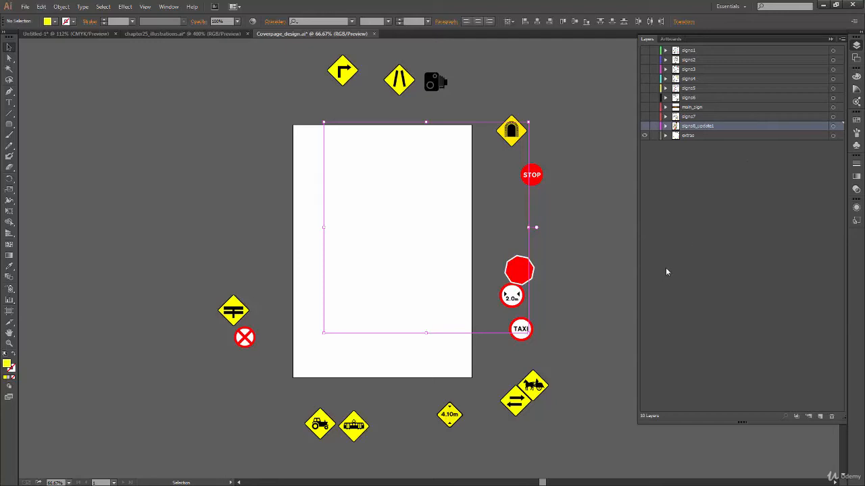
key("ctrl+z")
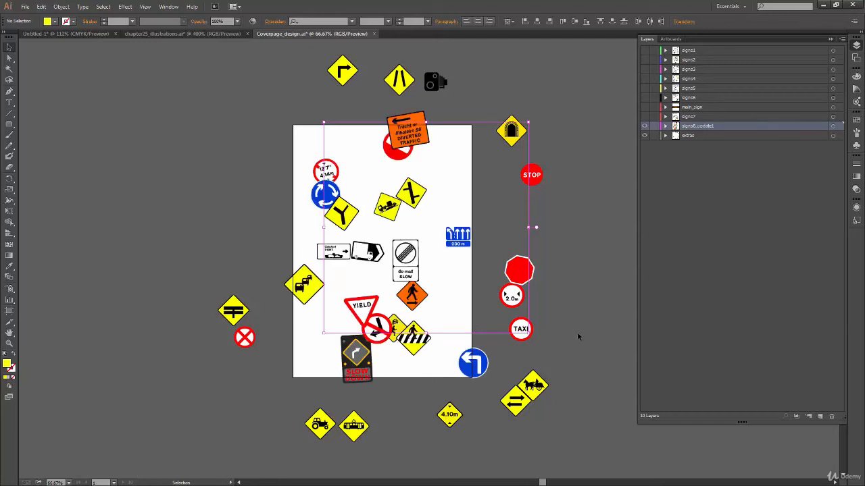
Try moving the selected sign text objects upward, and deselect all artwork
left_click(531, 378)
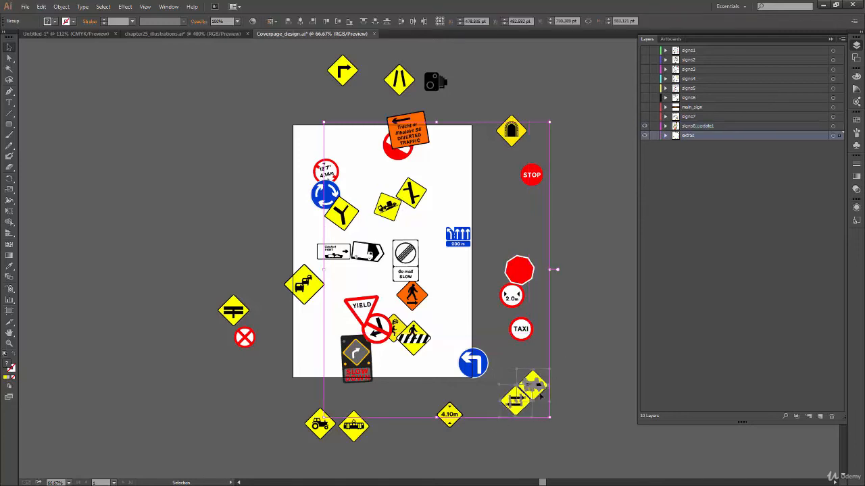
left_click(608, 329)
left_click(702, 127)
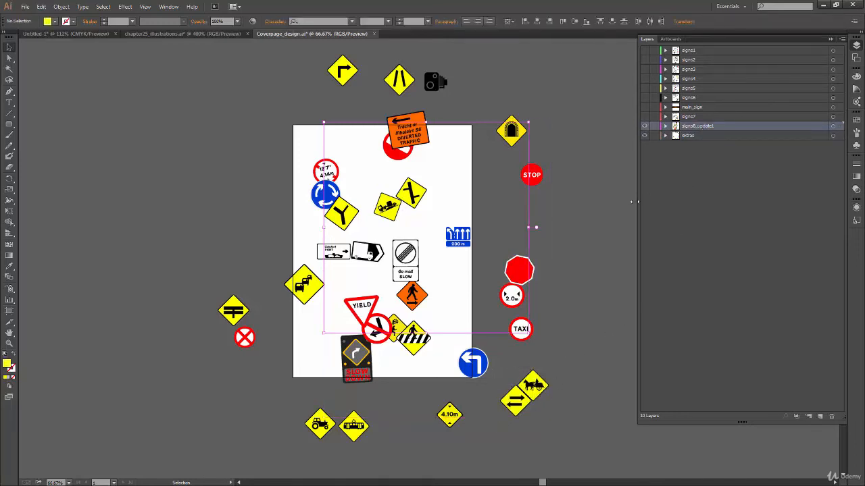
left_click(704, 116)
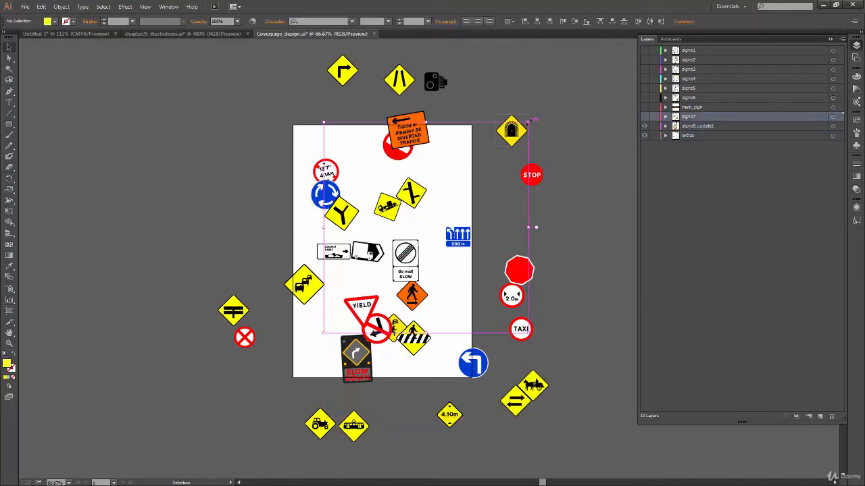
left_click_drag(527, 122, 525, 86)
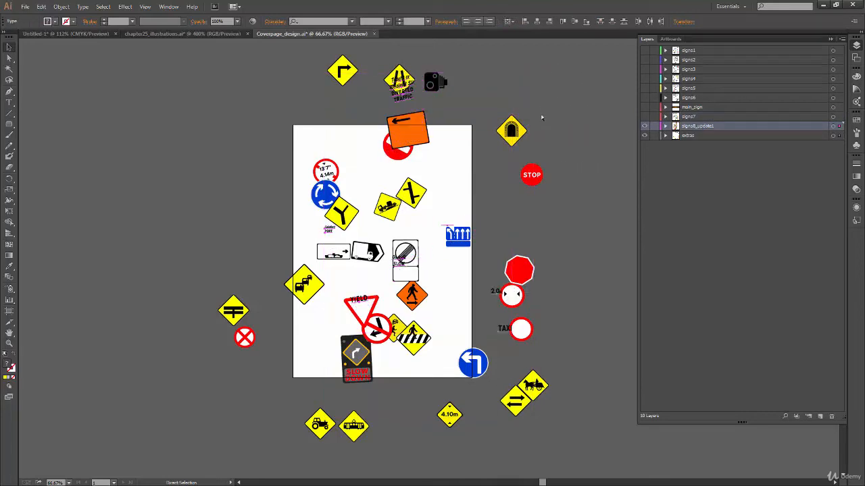
left_click(586, 338)
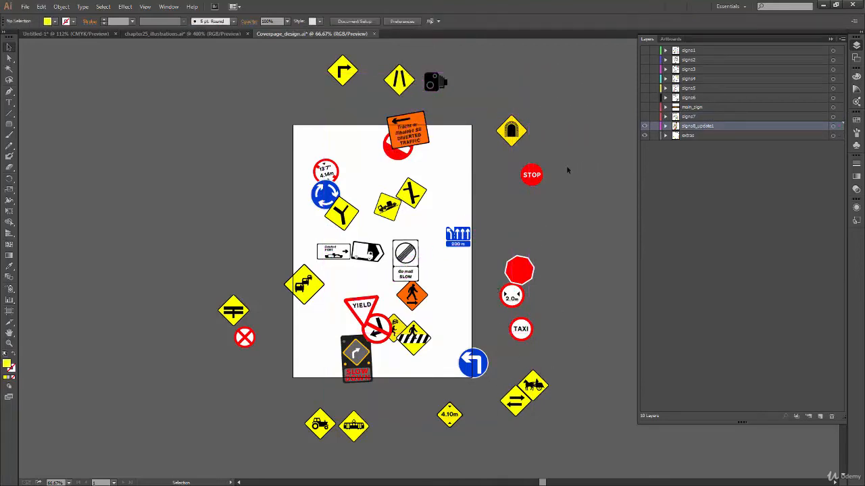
left_click_drag(595, 110, 397, 331)
left_click(596, 316)
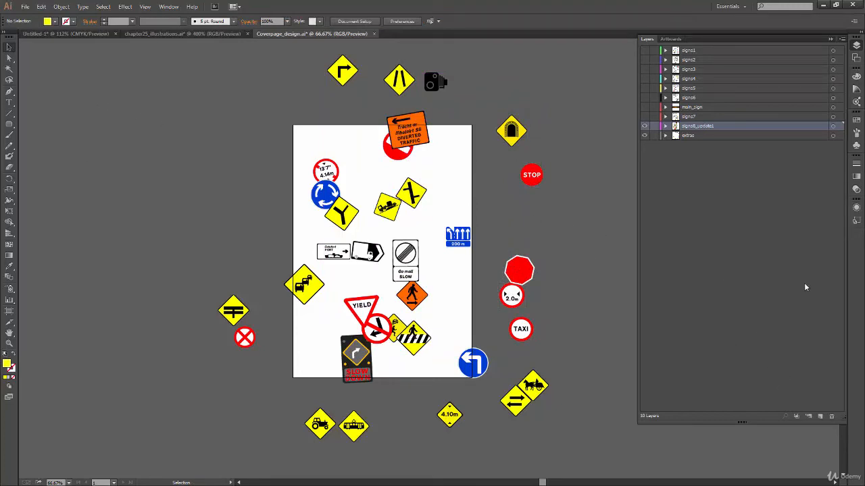
Create a new layer above signs8_update1 and draw three overlapping yellow rounded rectangles on it, left of the artboard
left_click(821, 419)
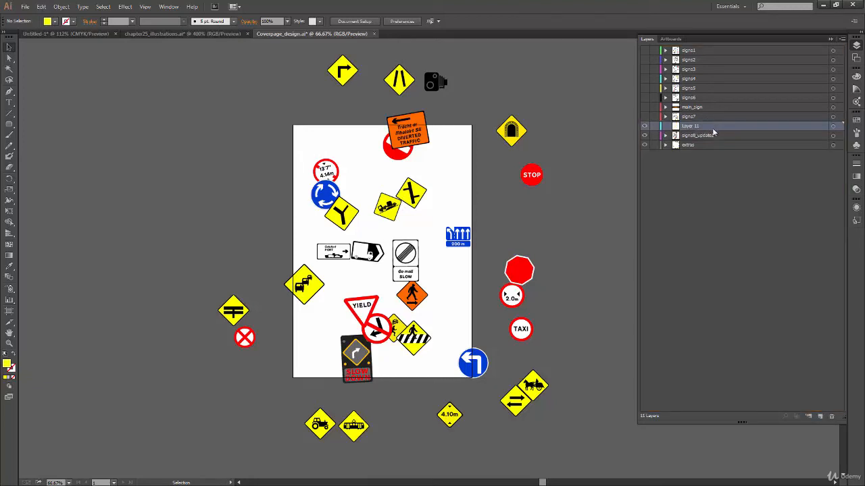
left_click(9, 124)
left_click_drag(224, 138, 278, 211)
left_click_drag(206, 123, 243, 164)
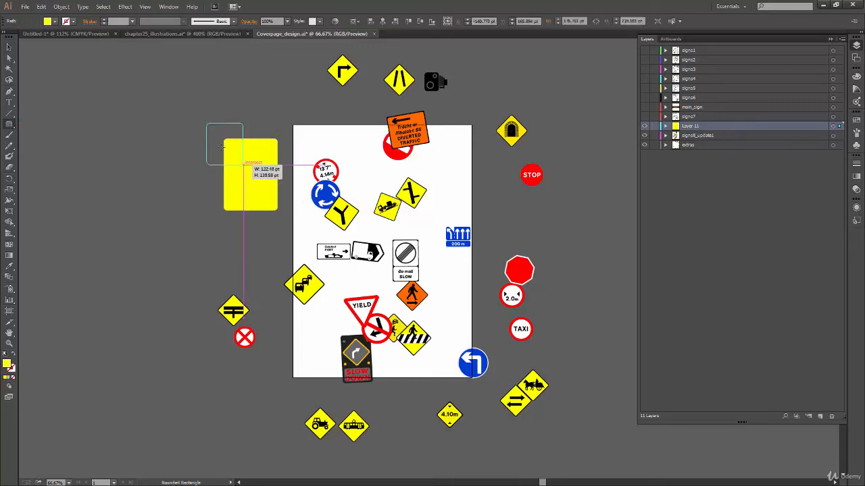
left_click_drag(190, 110, 227, 144)
left_click(9, 47)
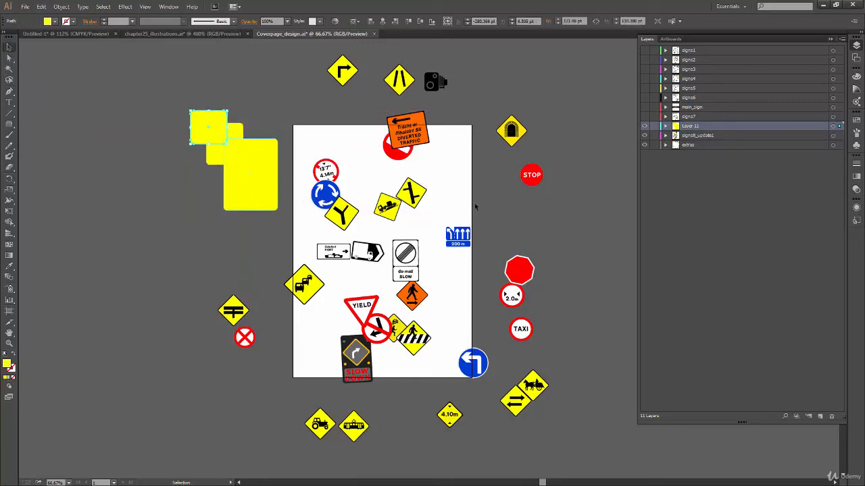
Draw three more overlapping yellow rounded rectangles on the signs8_update1 layer, left of the first three, the smallest about 74 by 76 pt
left_click(715, 136)
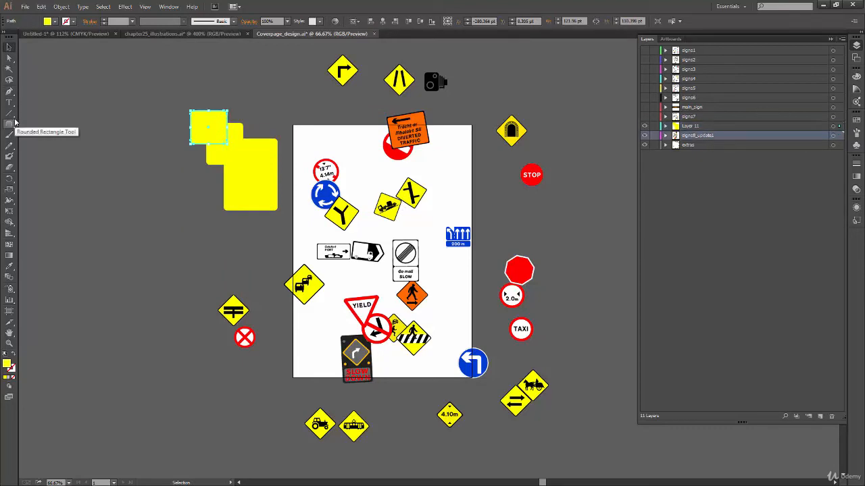
left_click(12, 123)
left_click_drag(165, 182, 210, 231)
left_click_drag(149, 171, 191, 204)
left_click_drag(148, 159, 167, 178)
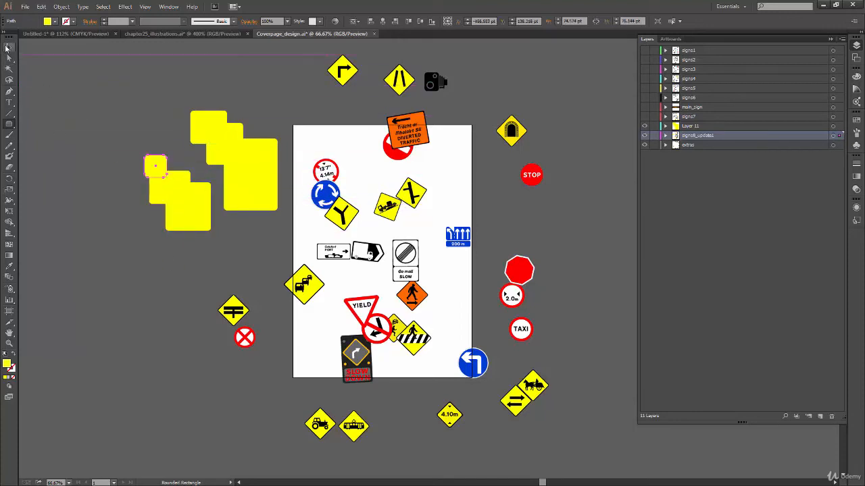
left_click(8, 46)
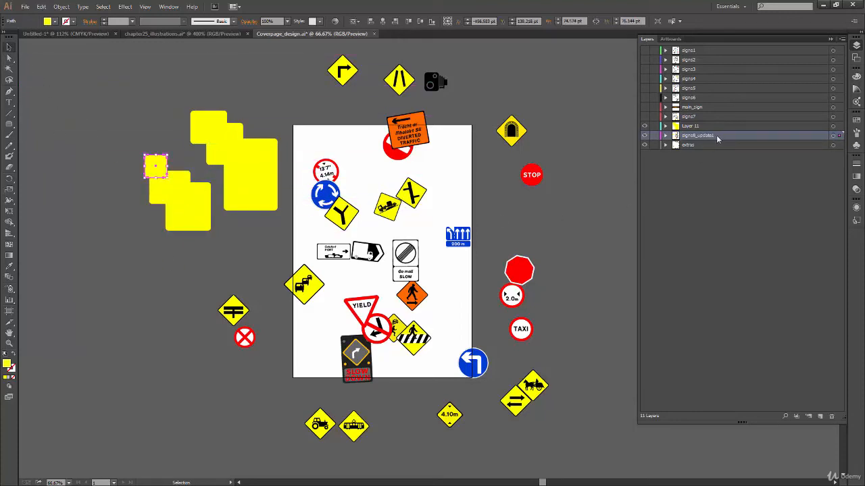
Delete the three rounded rectangles drawn on the signs8_update1 layer, and make Layer 11 the active layer
left_click_drag(198, 238, 195, 240)
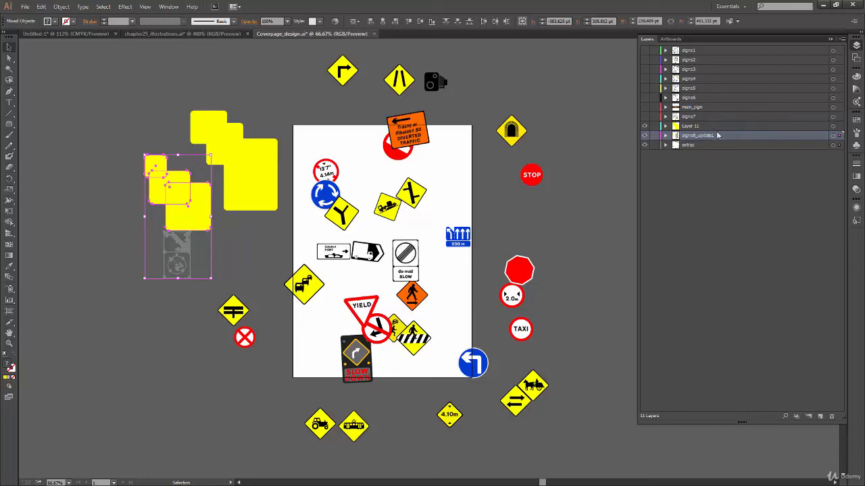
key("Delete")
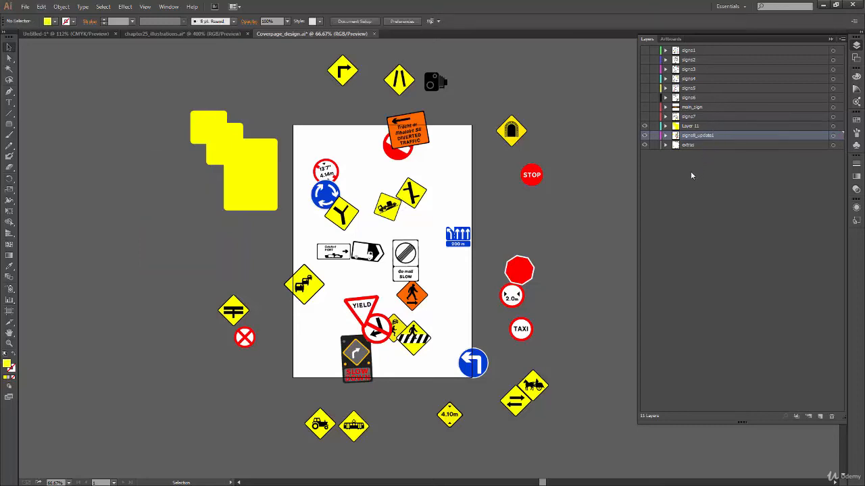
left_click(712, 128)
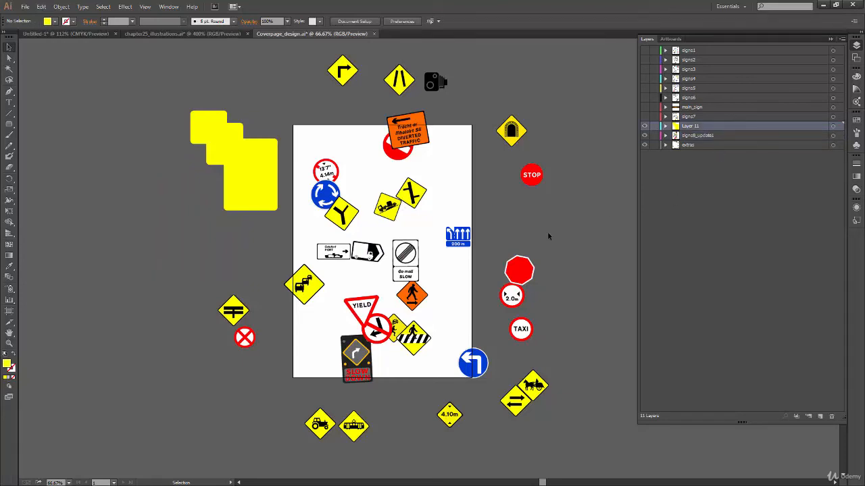
Target all artwork on Layer 11, try deleting only that artwork, and undo the deletion
left_click(833, 127)
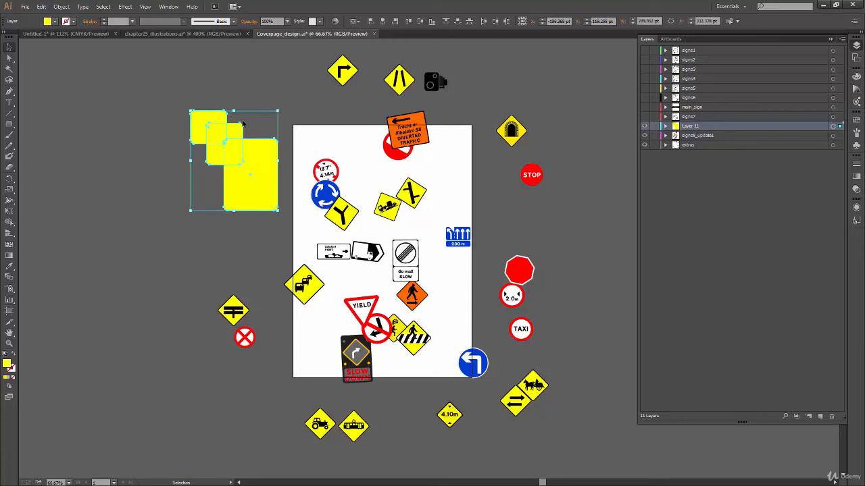
key("Delete")
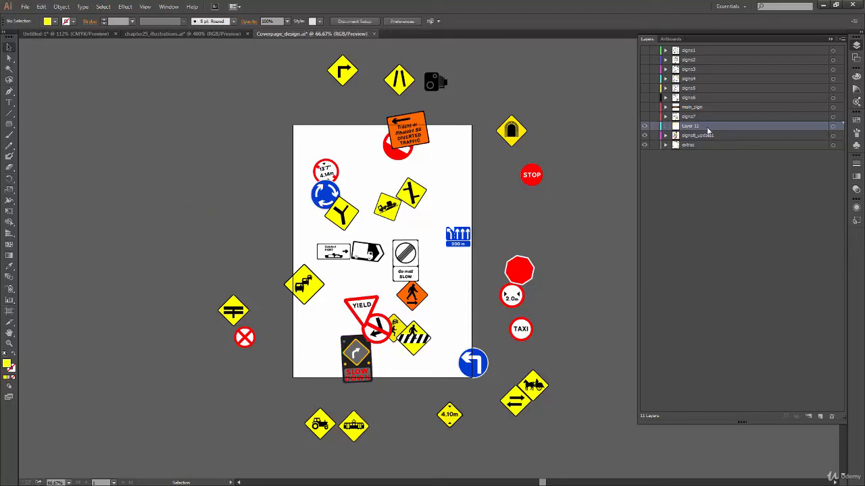
key("ctrl+z")
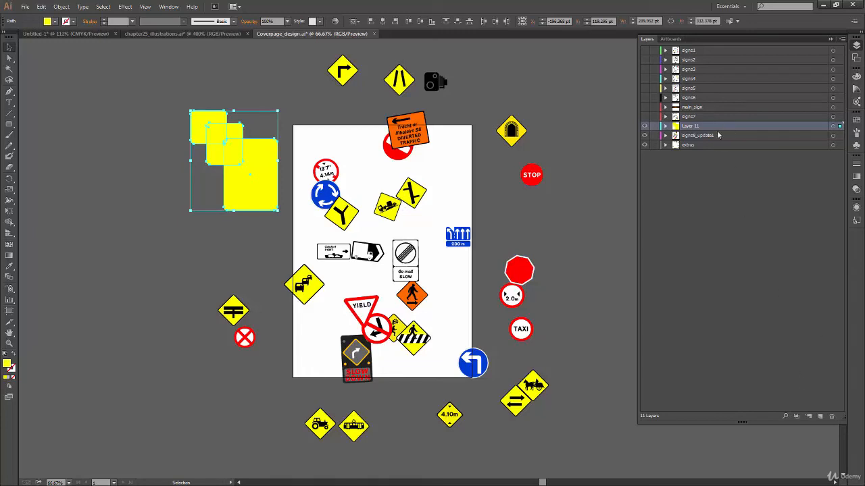
Delete Layer 11 together with the artwork it contains
left_click(833, 419)
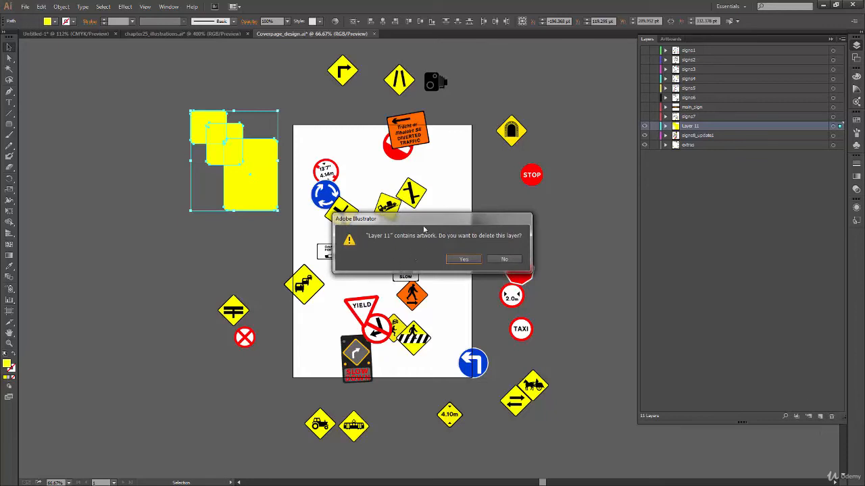
left_click_drag(436, 219, 414, 203)
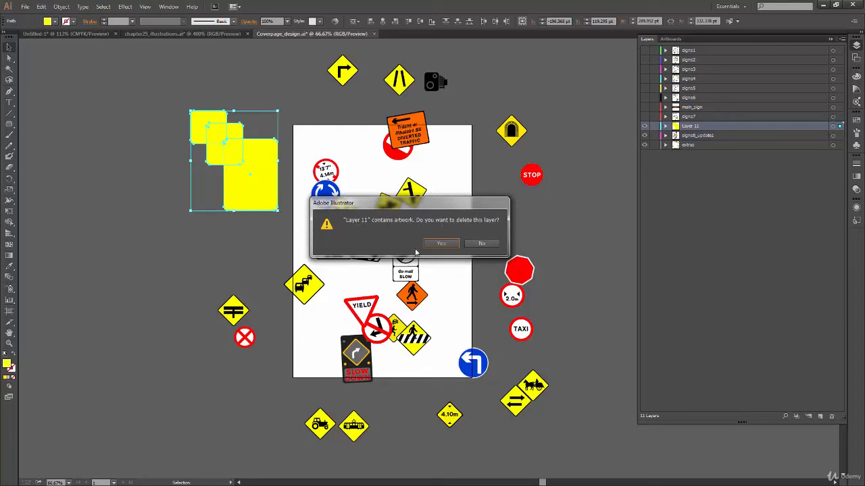
left_click(449, 244)
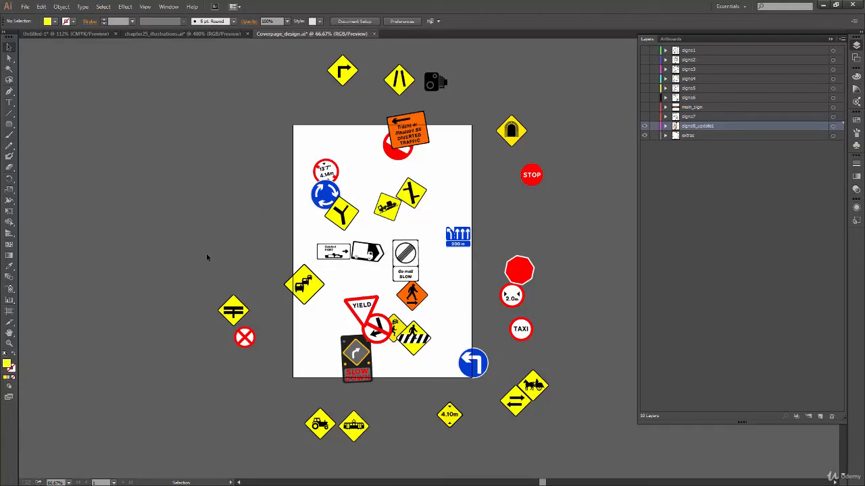
View the document's list of artboards and return to the list of layers
left_click(673, 38)
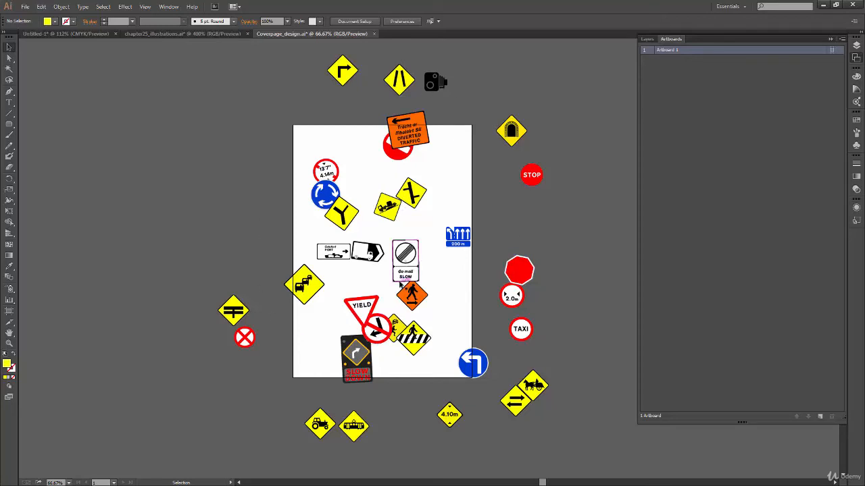
left_click(646, 39)
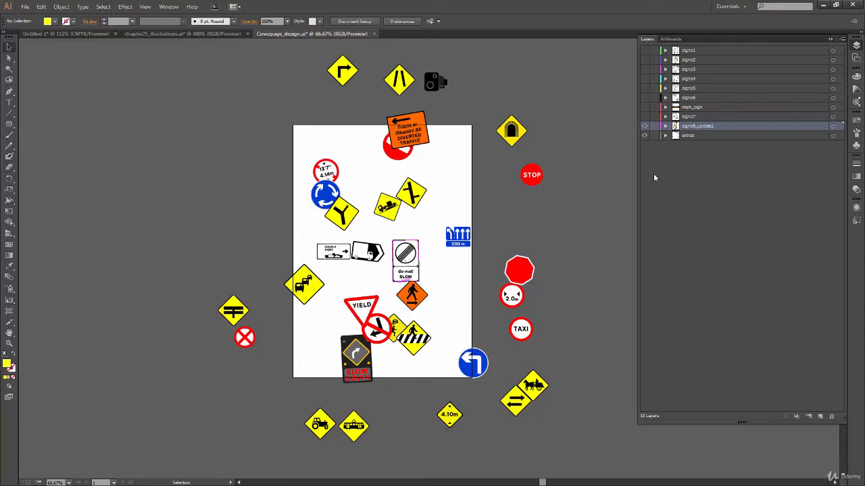
Try deleting the signs8_update1 layer along with its artwork, and undo the deletion
left_click(832, 417)
left_click(472, 260)
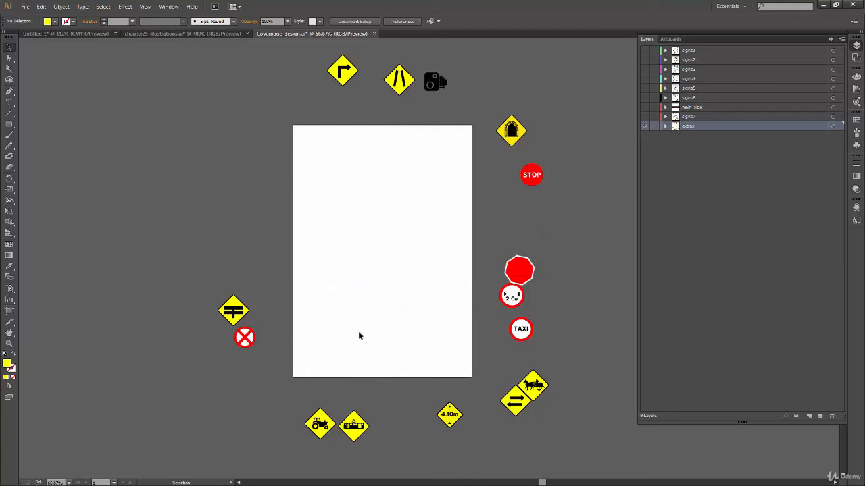
key("ctrl+z")
Try moving all signs8_update1 artwork to the extras layer and deleting the emptied layer, and undo both changes
left_click(707, 128)
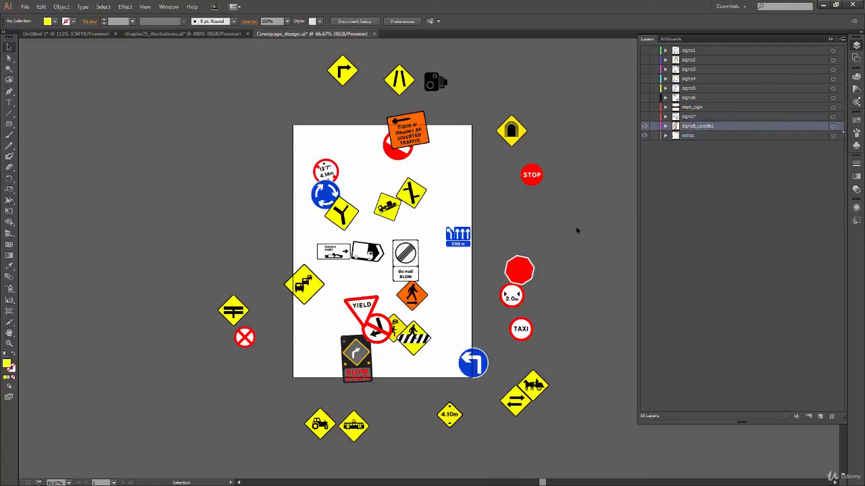
left_click(839, 127)
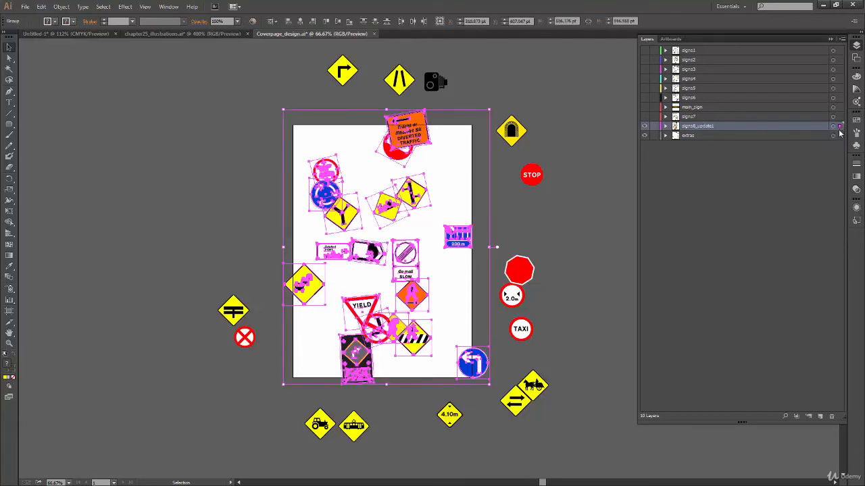
left_click_drag(839, 131, 839, 136)
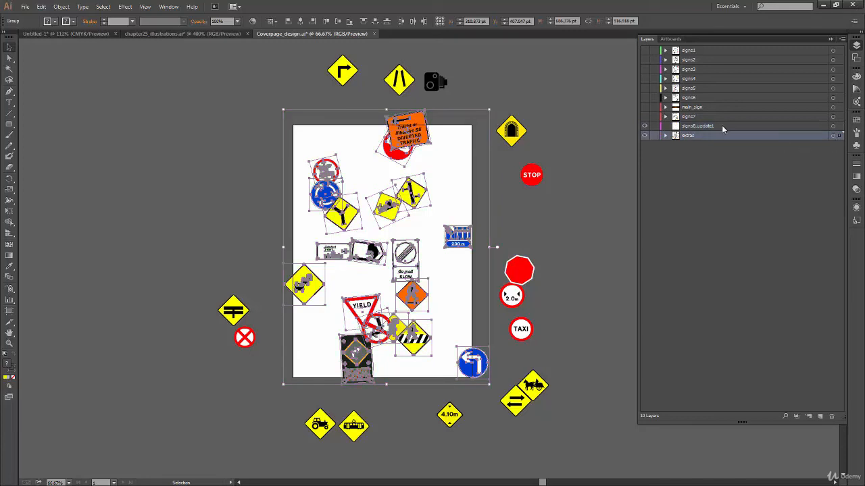
left_click(722, 126)
left_click(831, 416)
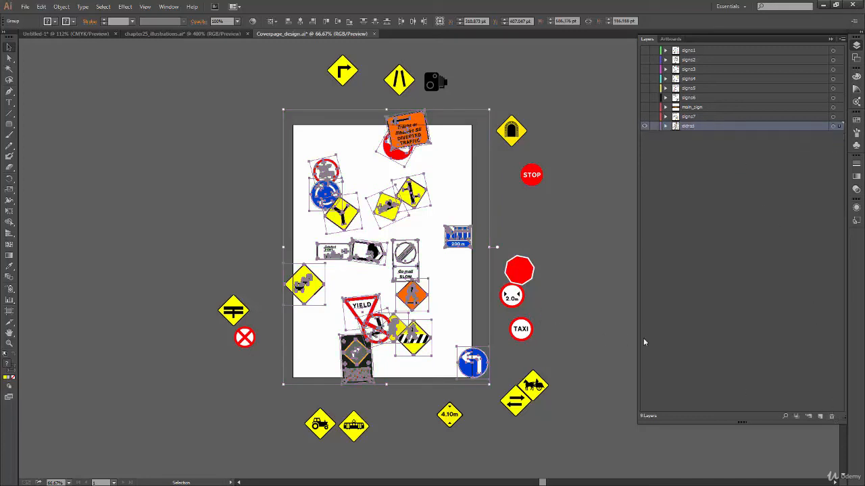
key("ctrl+z")
key("ctrl+z")
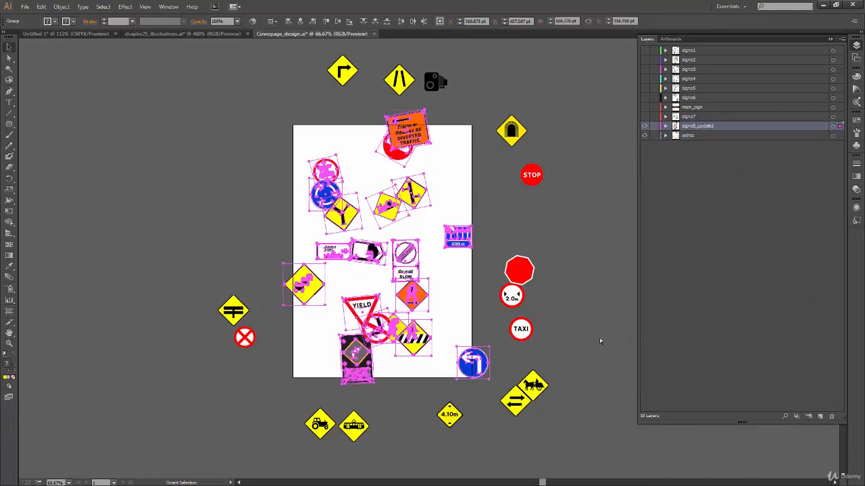
Try deleting the signs8_update1 layer with its selected artwork, undo the deletion, and deselect everything
left_click(831, 416)
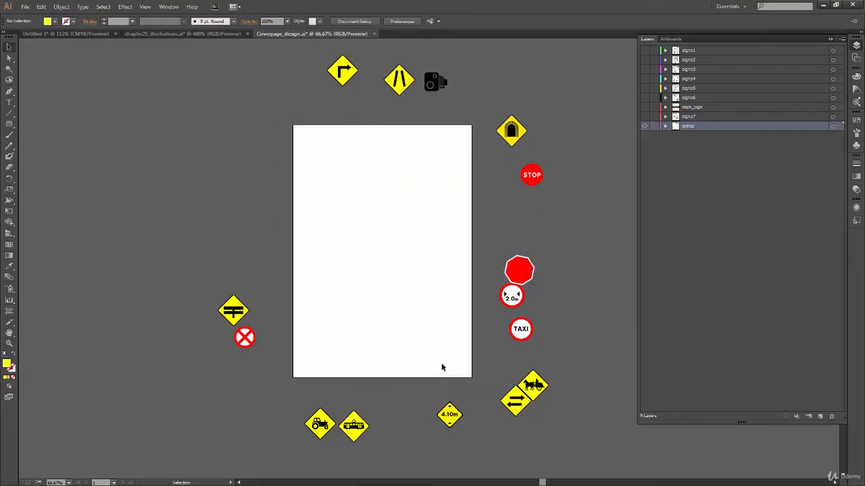
key("a")
key("ctrl+v")
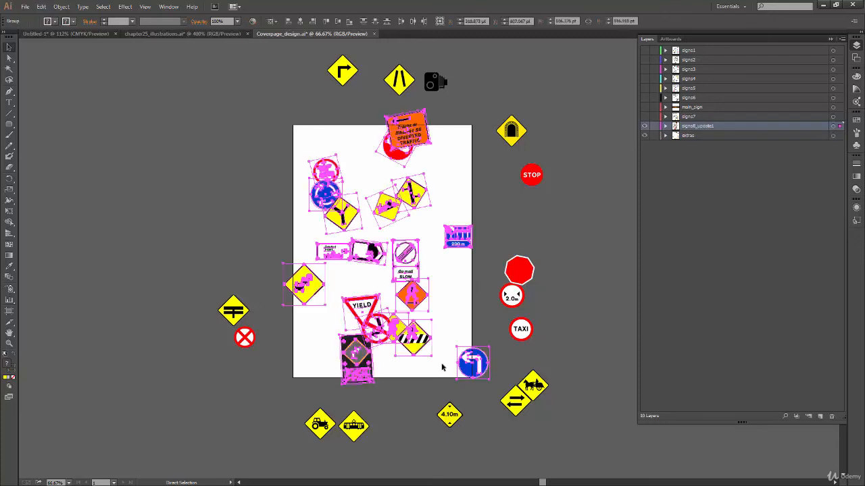
key("v")
left_click(565, 276)
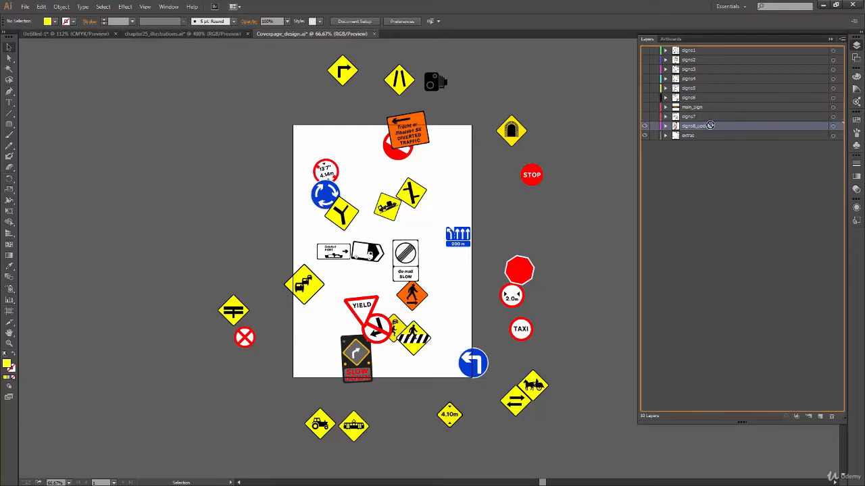
Make all the hidden layers from signs7 up to signs1 visible, keeping signs8_update1 at its place in the stack
left_click_drag(714, 124, 714, 82)
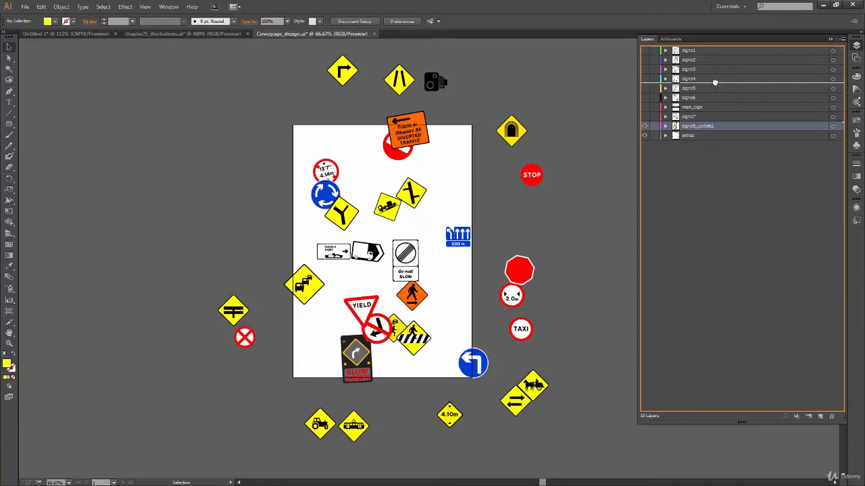
left_click_drag(715, 82, 709, 127)
left_click_drag(643, 116, 644, 50)
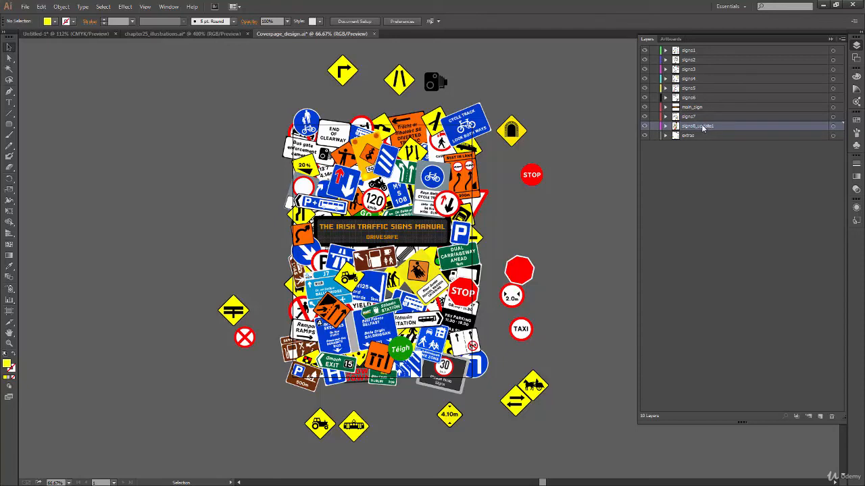
Move the signs8_update1 layer to the top of the layer stack and toggle its visibility off and on
left_click_drag(704, 132, 697, 46)
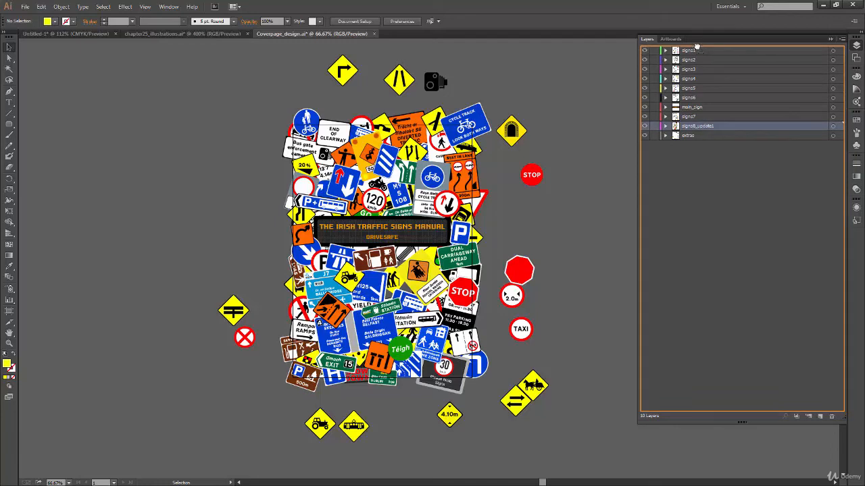
left_click_drag(696, 46, 697, 46)
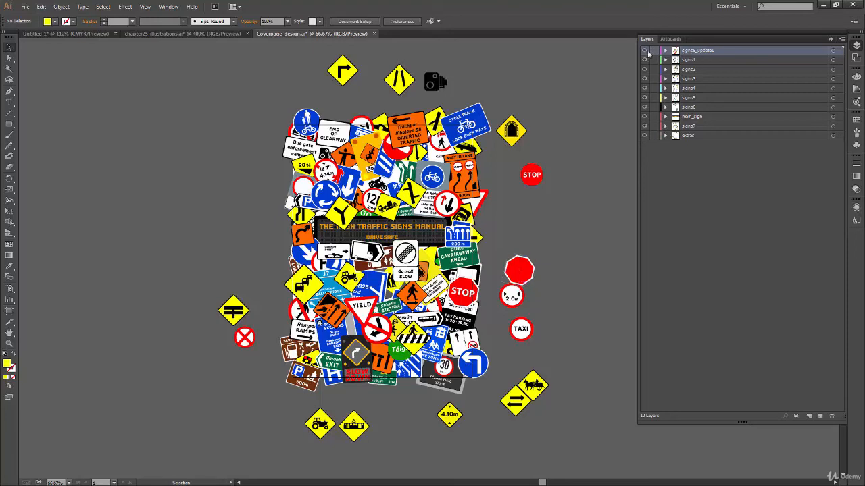
left_click(645, 51)
left_click(645, 51)
Nest the signs8_update1 layer inside the extras layer and inspect the contents of both
left_click_drag(696, 50, 708, 135)
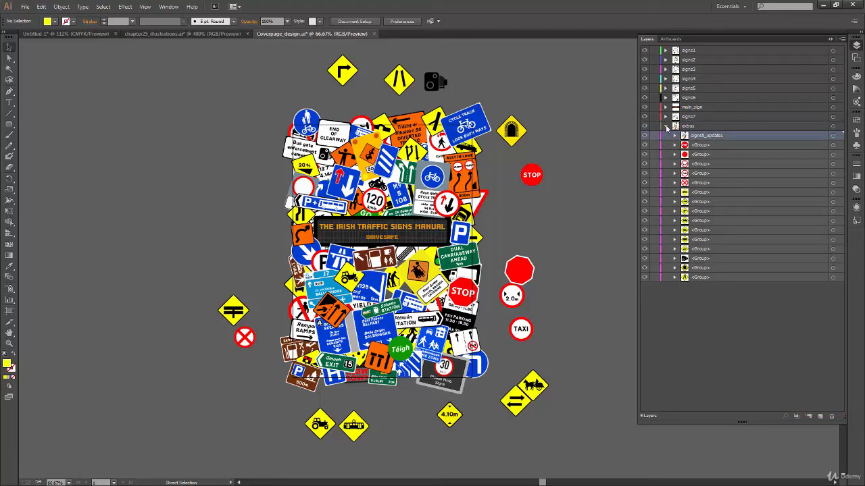
left_click(673, 135)
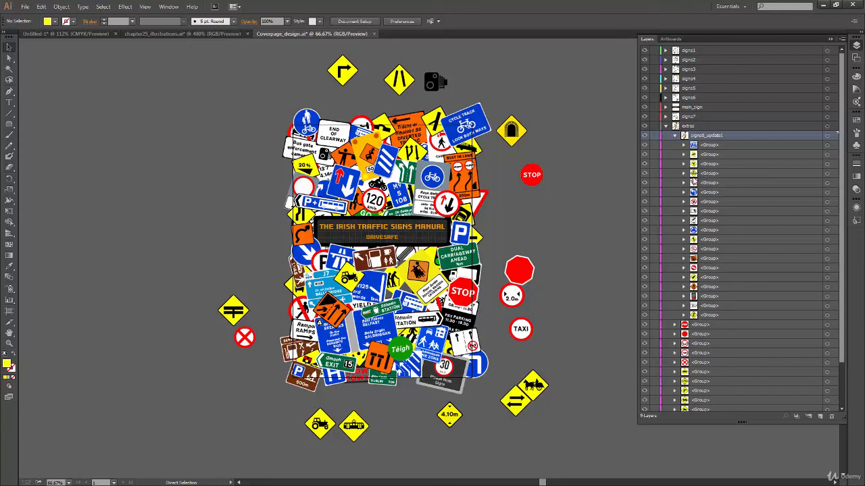
left_click(675, 136)
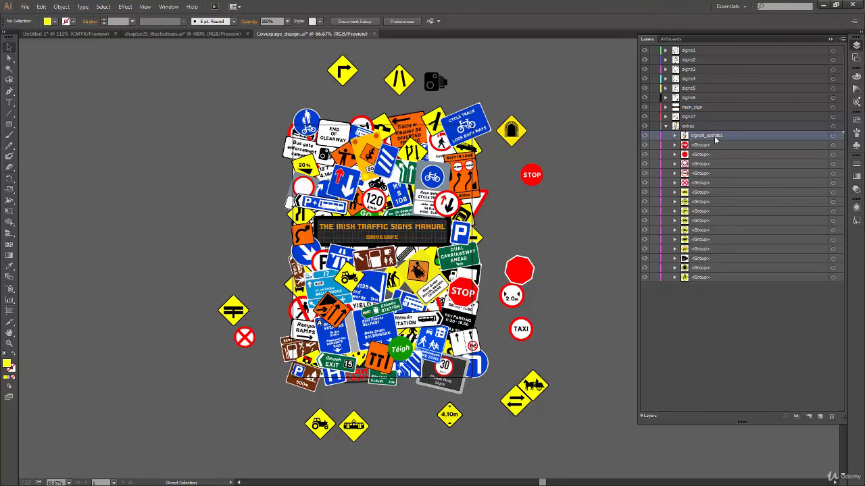
left_click(666, 127)
left_click(666, 126)
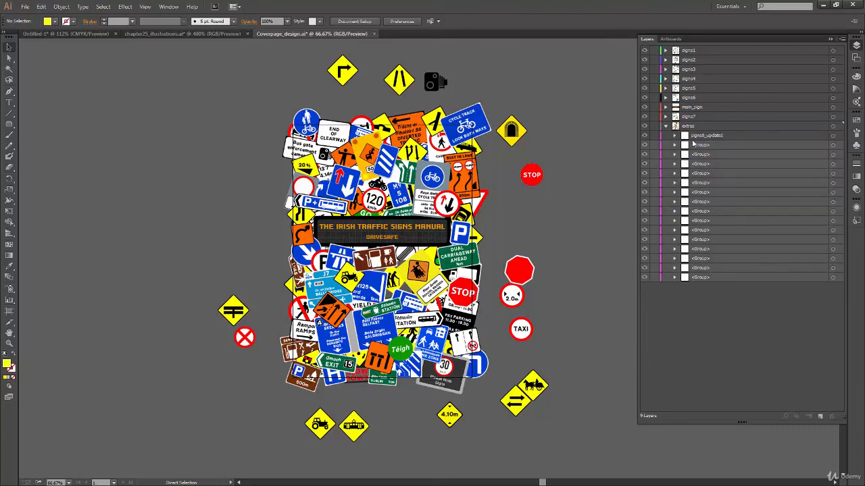
left_click(674, 135)
left_click(674, 135)
left_click(666, 127)
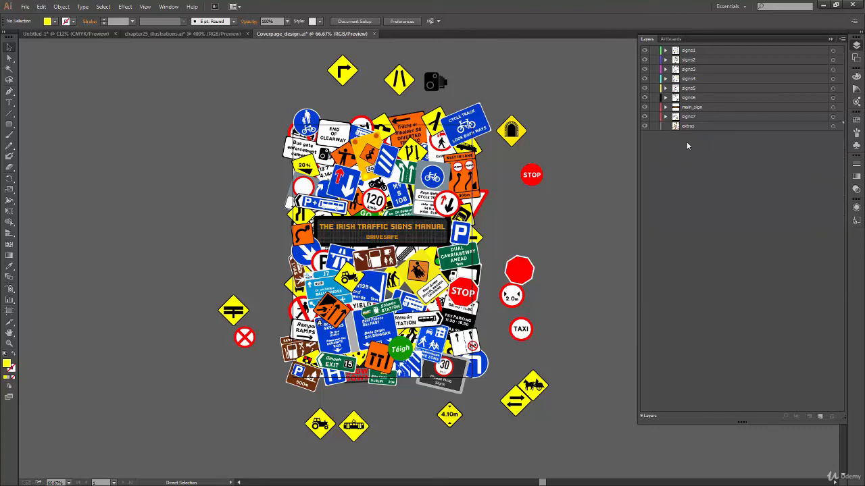
Undo the nesting and reordering of signs8_update1 and the visibility changes of the other layers
key("ctrl+z")
key("ctrl+z")
key("ctrl+z")
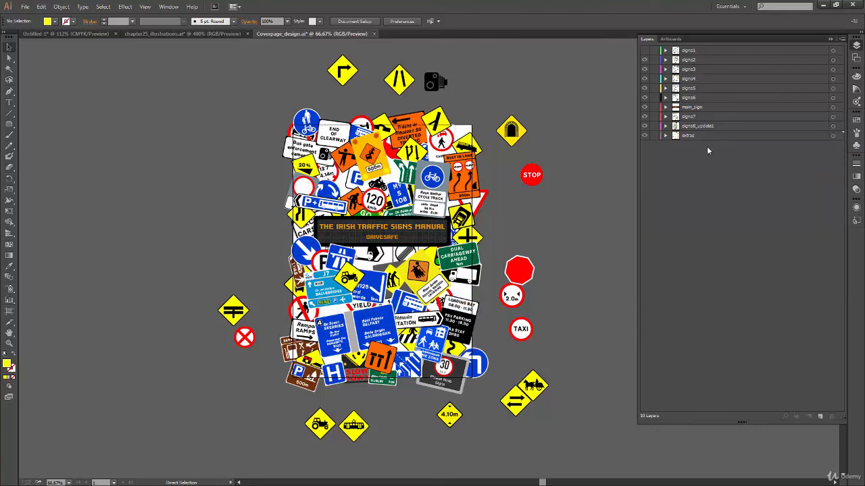
key("ctrl+z")
key("ctrl+z")
key("ctrl+z")
key("ctrl+z")
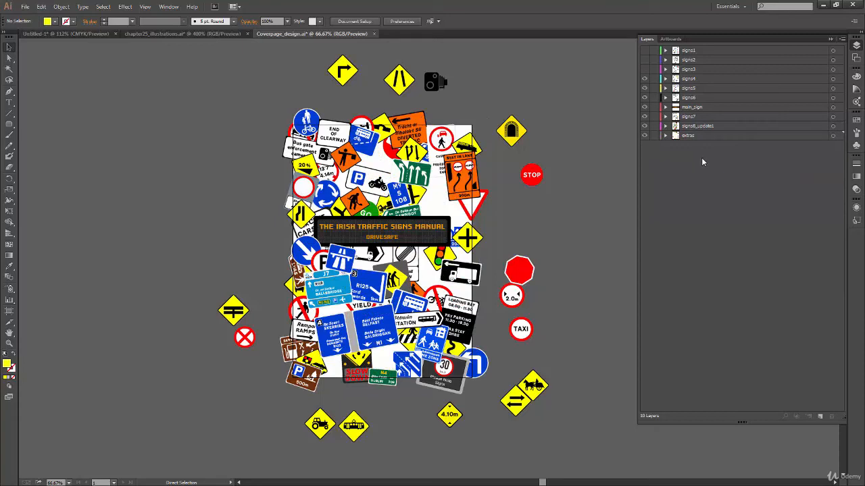
key("ctrl+z")
key("ctrl+z")
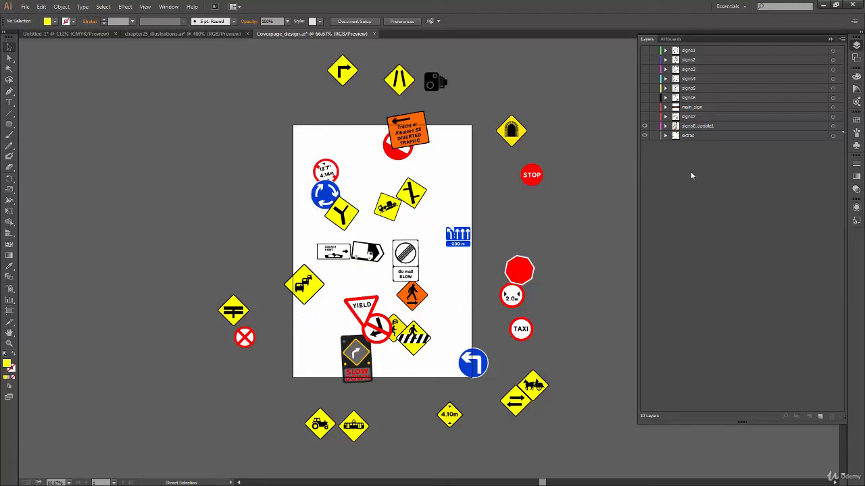
Set the layer list options to Show Layers Only
left_click(842, 41)
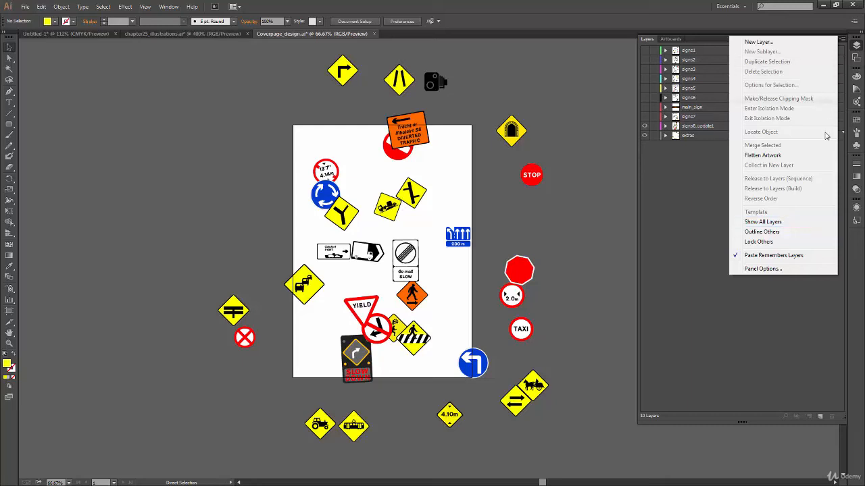
left_click(768, 269)
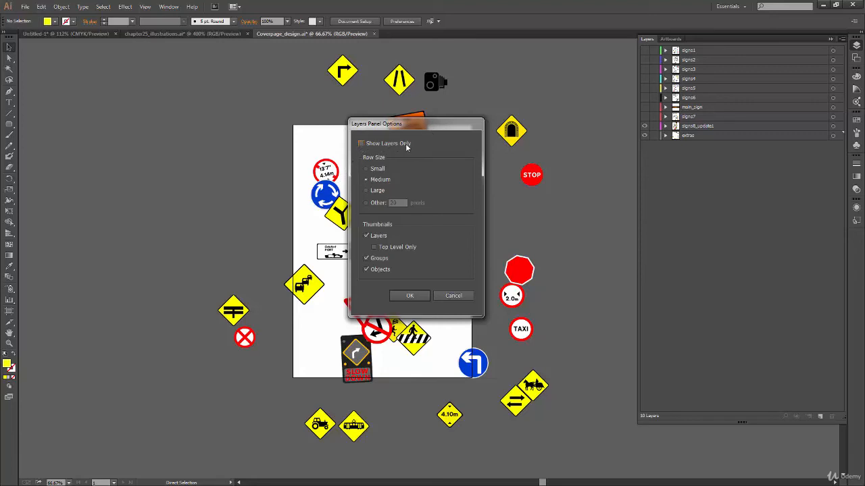
left_click(361, 144)
left_click(412, 295)
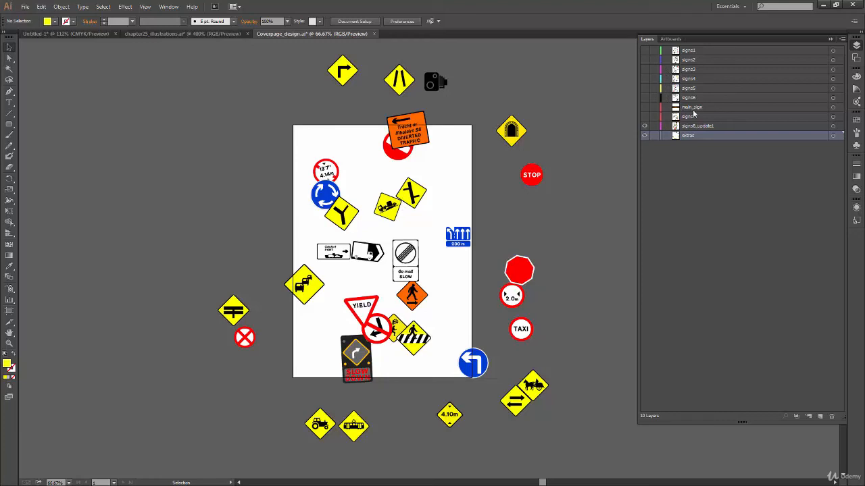
Turn off Show Layers Only in the layer list options and check that the extras layer can be expanded and collapsed
left_click(843, 39)
left_click(777, 269)
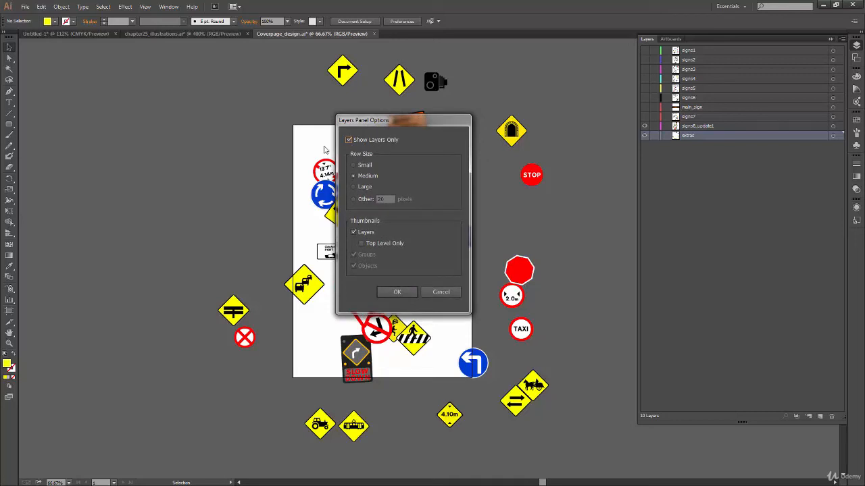
left_click(358, 140)
left_click(404, 292)
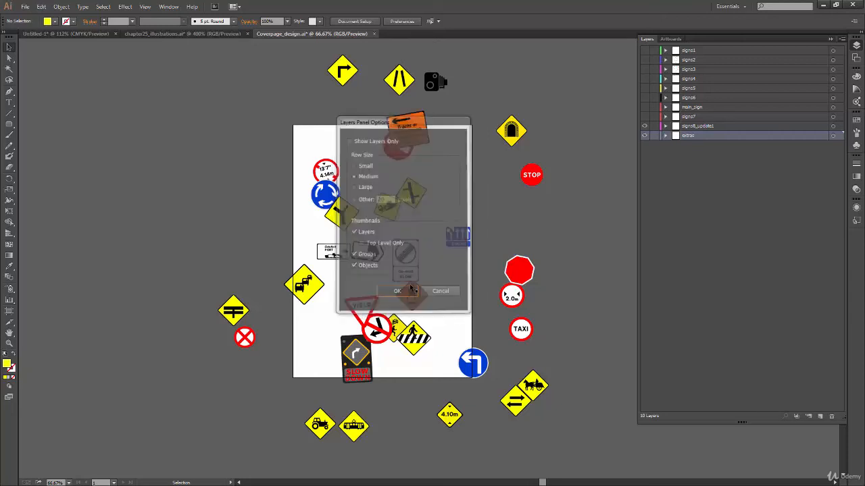
left_click(666, 136)
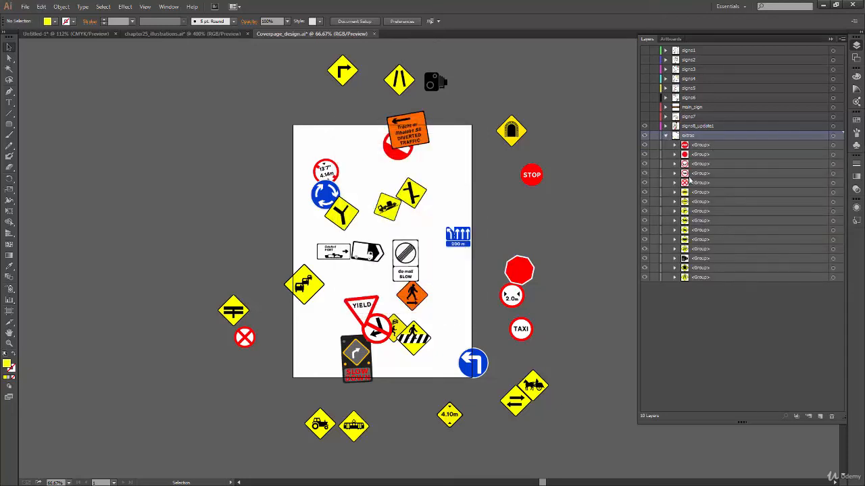
left_click(666, 136)
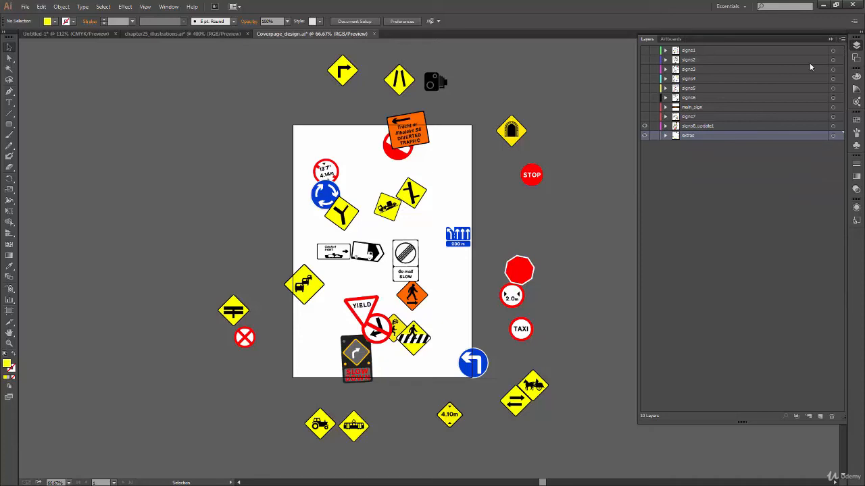
Set the row size of the layer list to Large, leaving Show Layers Only off
left_click(841, 39)
left_click(769, 270)
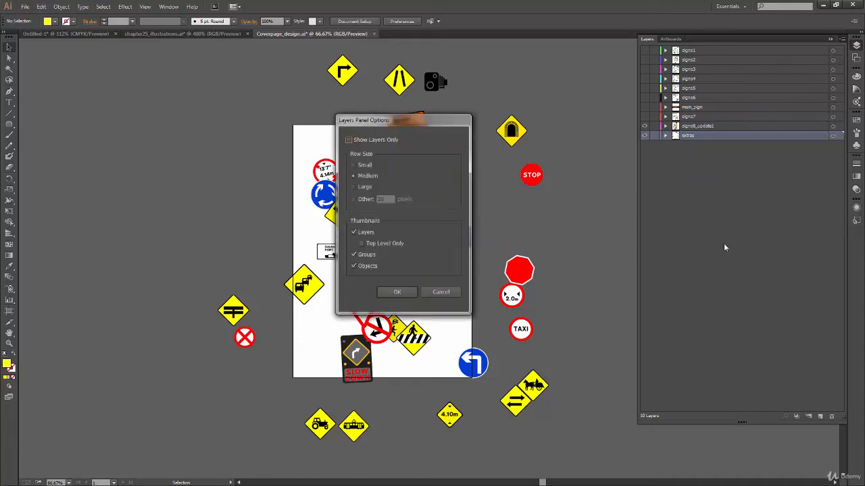
left_click_drag(409, 122, 398, 125)
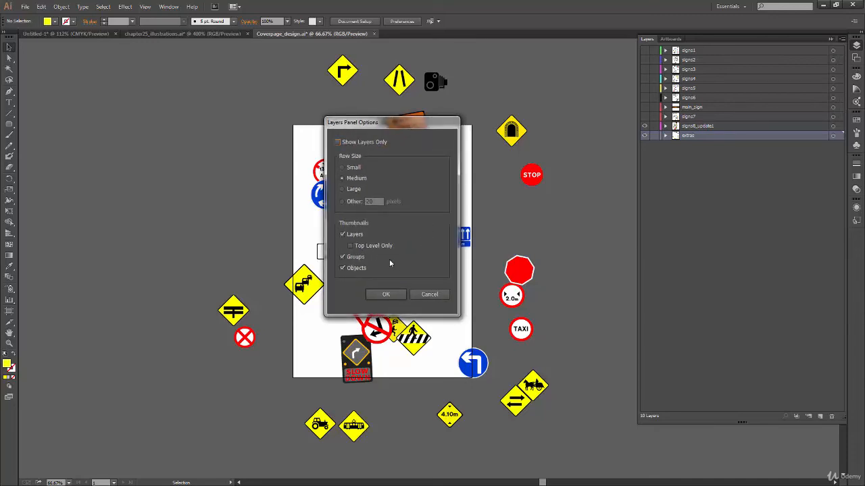
left_click(338, 142)
left_click(338, 141)
left_click(352, 192)
left_click(386, 294)
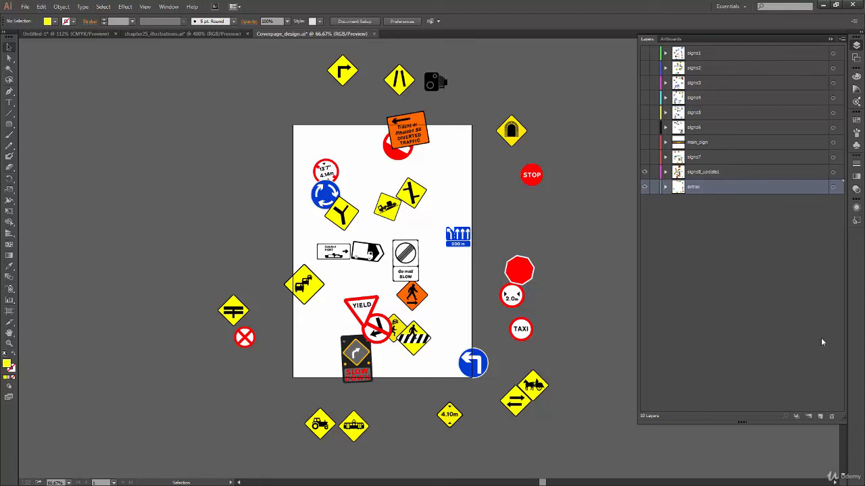
Set a custom layer row size of 100 pixels and look through the enlarged layer thumbnails
left_click(842, 39)
left_click(768, 271)
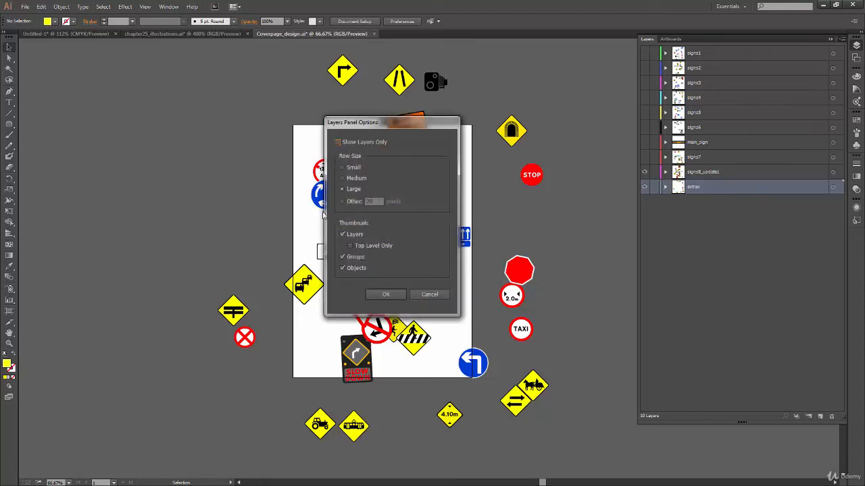
left_click(348, 205)
type("150")
left_click(388, 295)
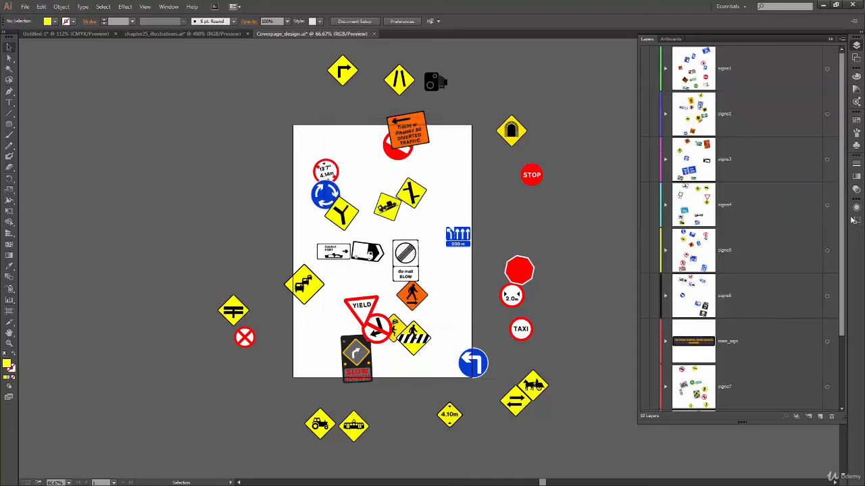
scroll(841, 251, "down", 3)
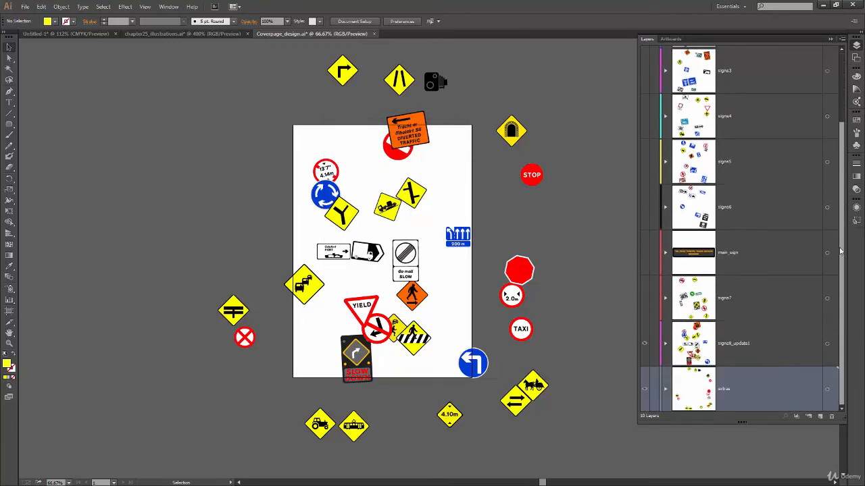
left_click_drag(842, 206, 845, 139)
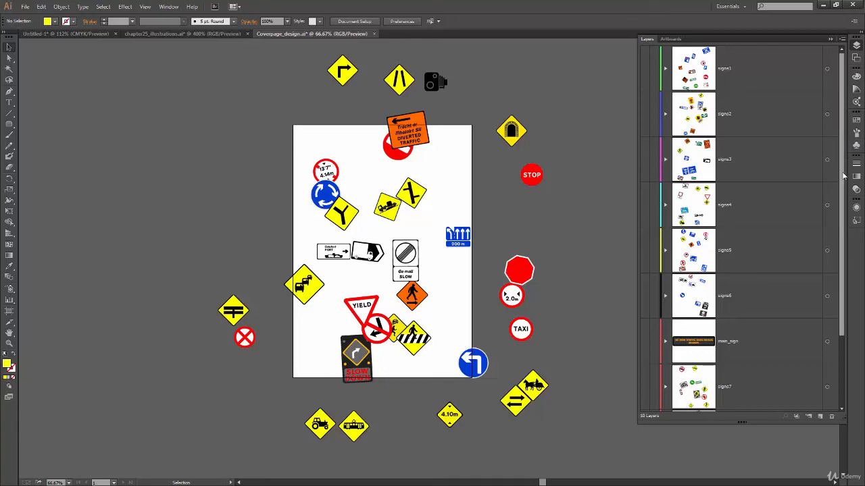
left_click_drag(841, 173, 833, 253)
Set the custom layer row size to 60 pixels, and deselect the extras layer while making the layer list narrower
left_click(831, 39)
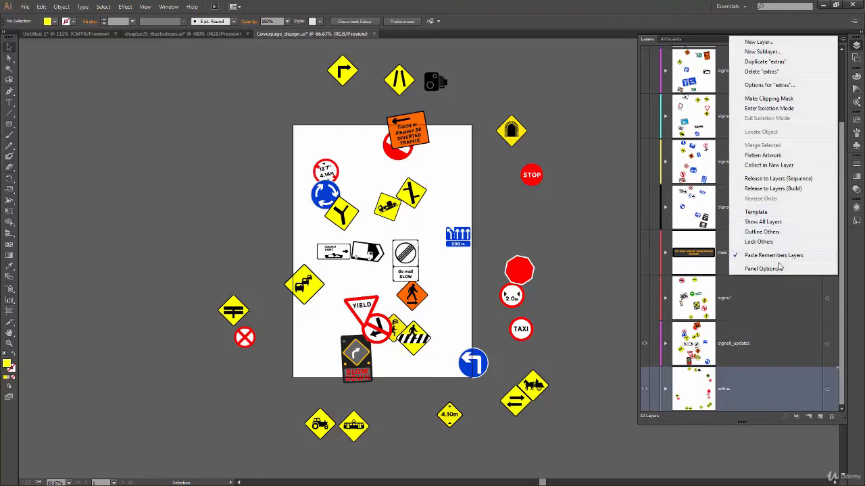
left_click(753, 269)
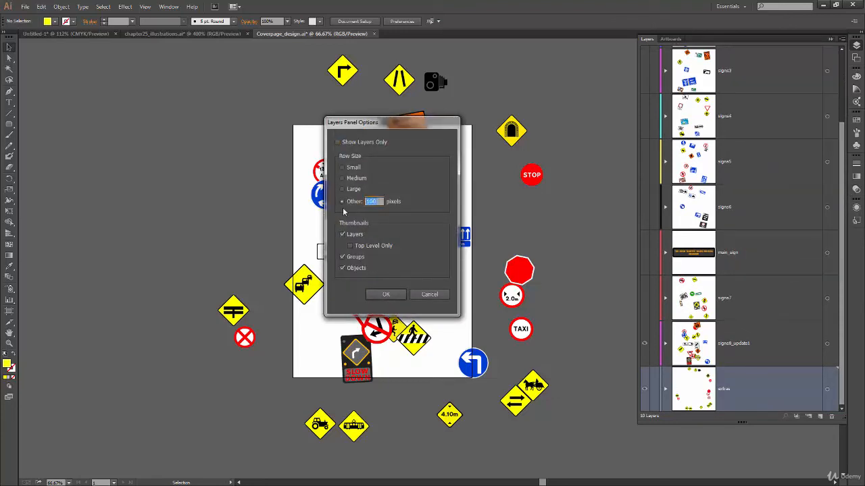
type("60")
left_click(386, 294)
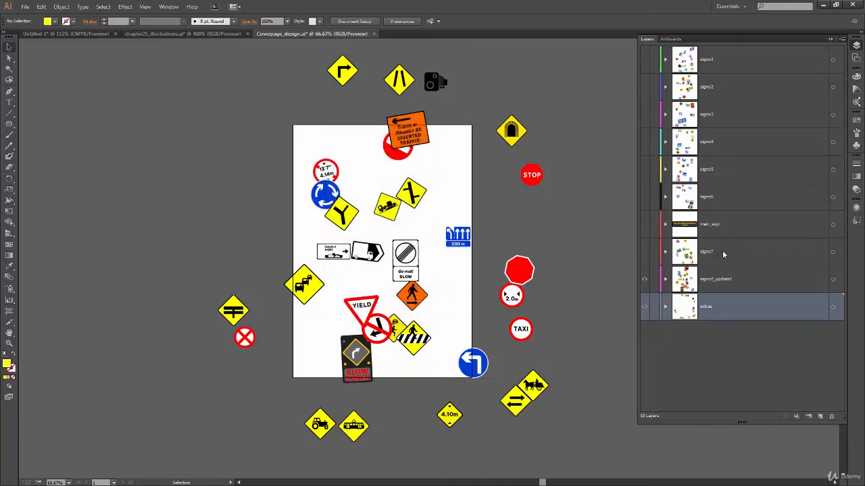
left_click(641, 341)
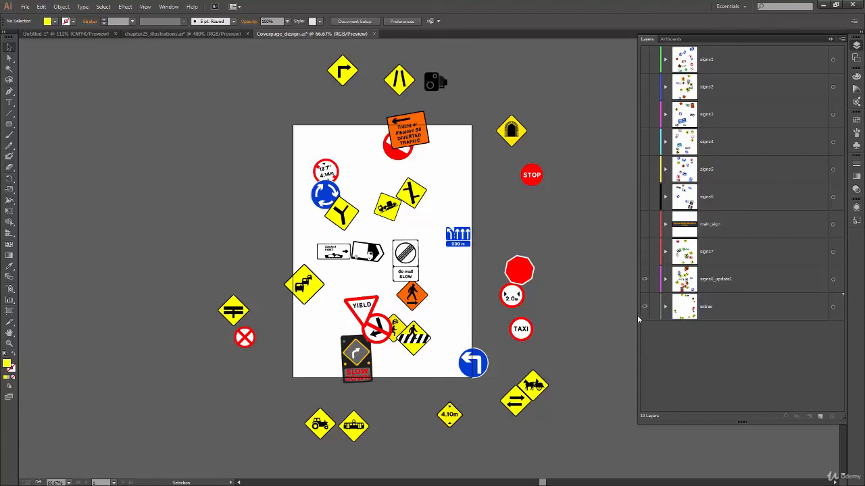
left_click_drag(636, 322, 710, 327)
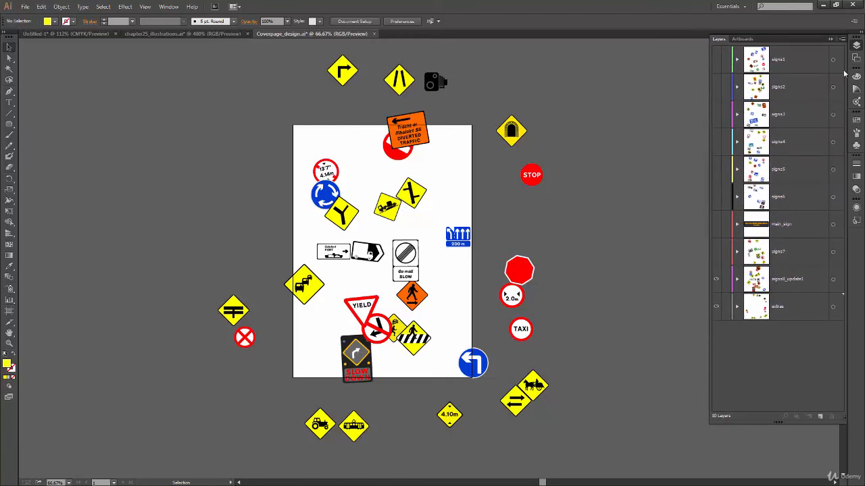
Turn off thumbnails for groups and objects in the layer list, and expand the extras layer and its first group
left_click(831, 39)
left_click(777, 269)
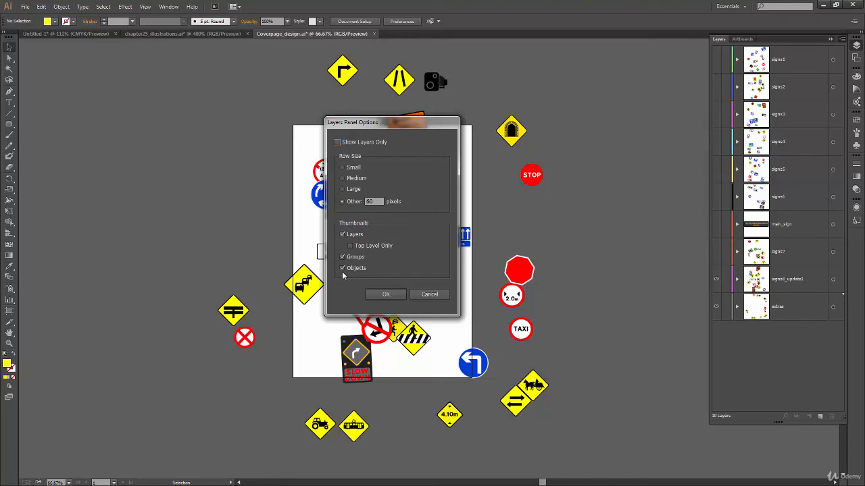
left_click(357, 259)
left_click(386, 295)
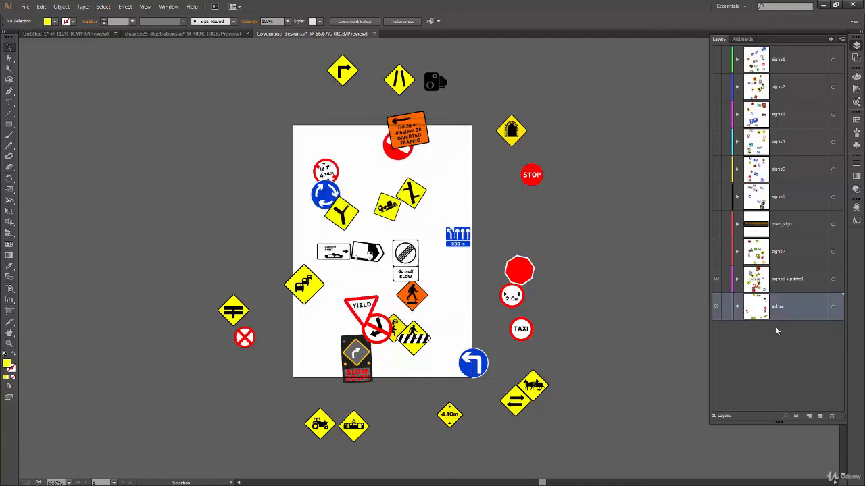
scroll(791, 173, "down", 6)
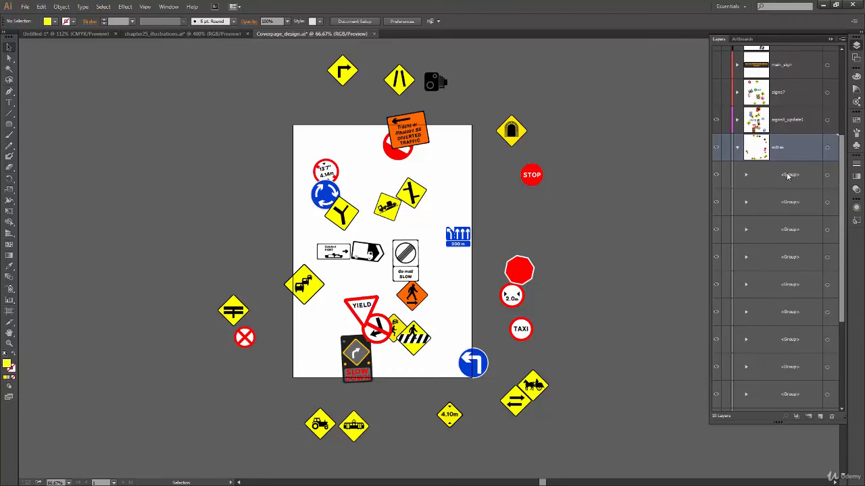
left_click(746, 175)
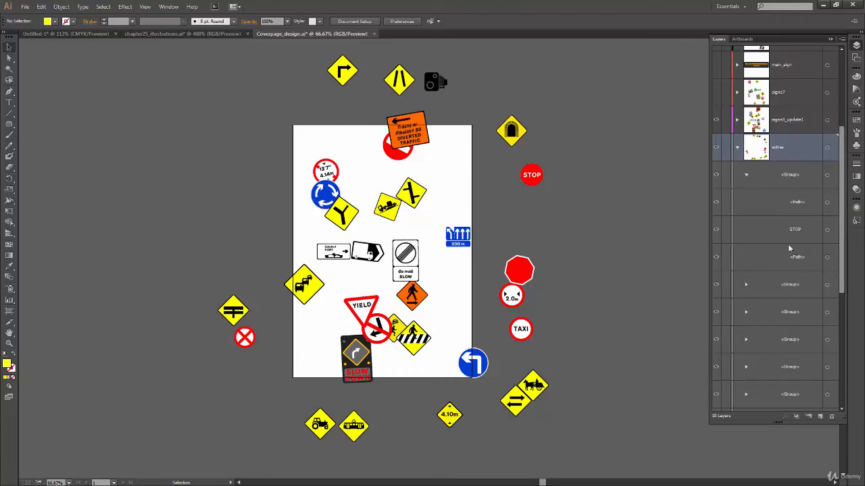
Collapse the first group of the extras layer and turn on thumbnails for groups and objects in the layer list
left_click(746, 175)
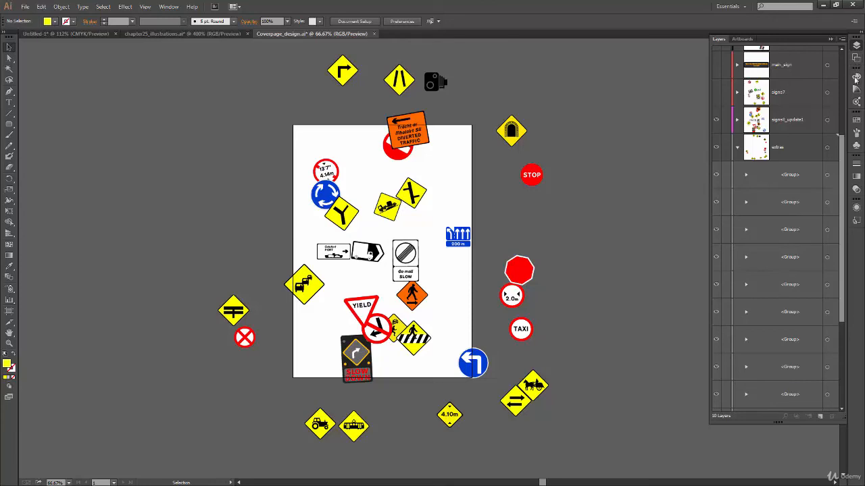
left_click(842, 39)
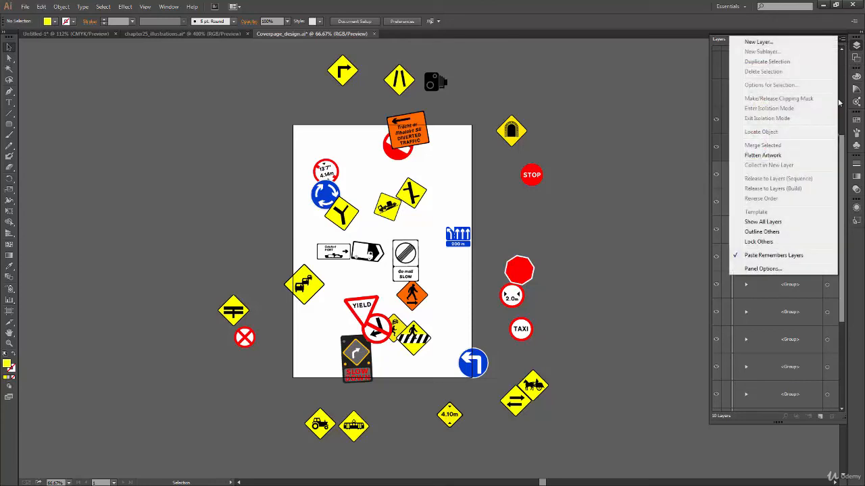
left_click(777, 268)
left_click(343, 268)
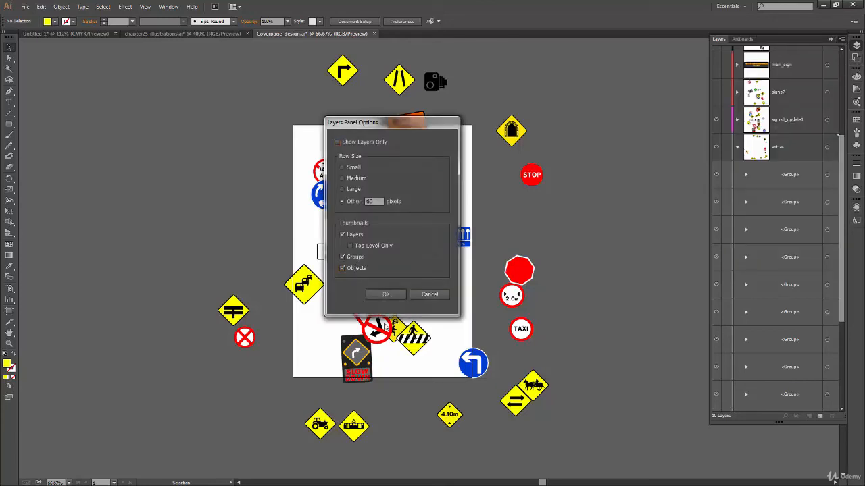
left_click(386, 294)
scroll(841, 235, "down", 8)
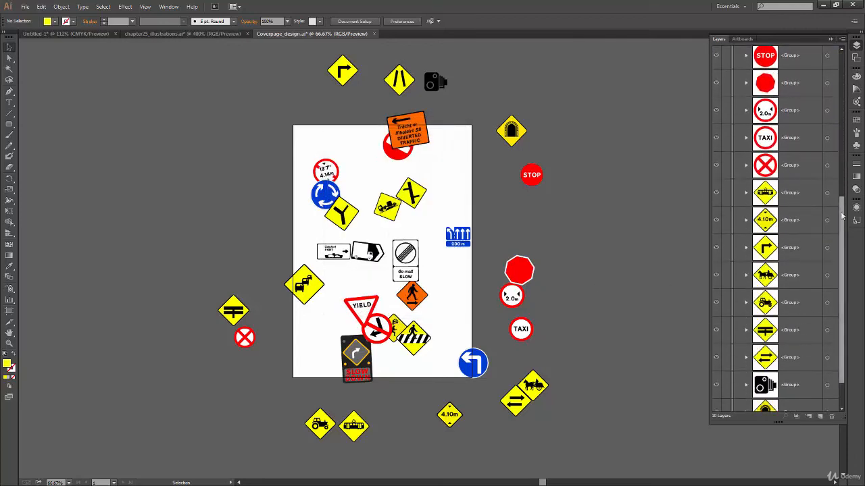
left_click_drag(842, 217, 842, 169)
Turn off thumbnails for layers, groups and objects in the layer list
left_click(841, 42)
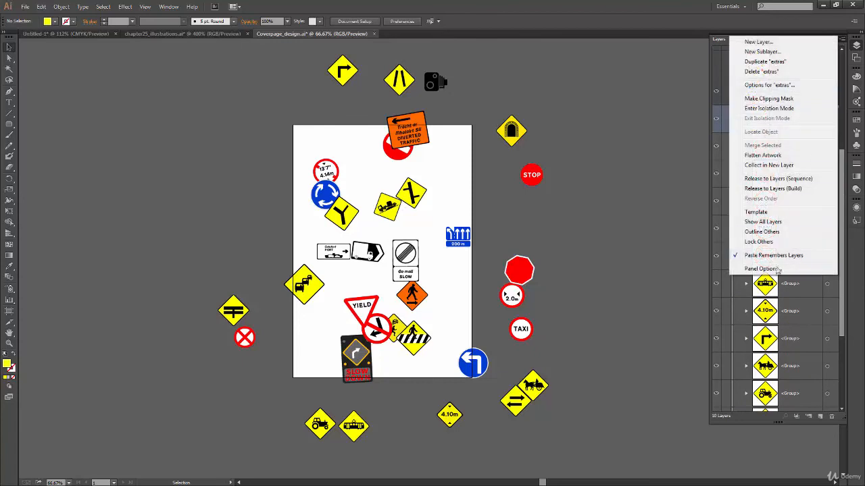
left_click(778, 269)
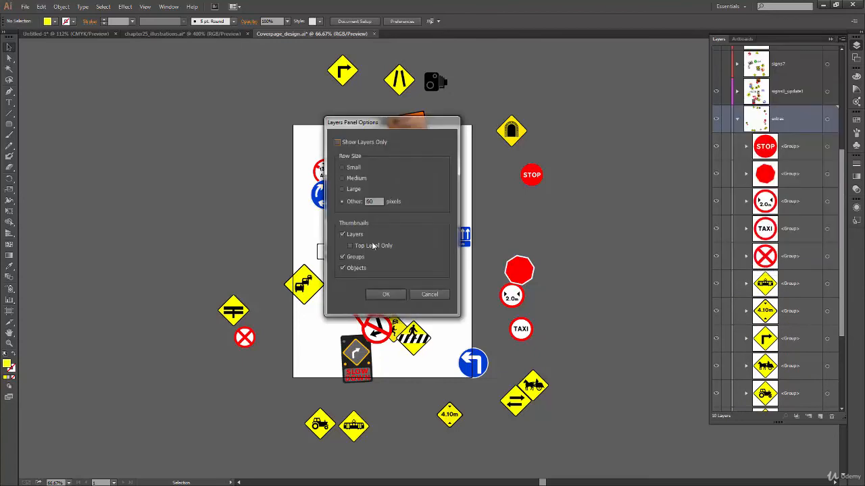
left_click(343, 235)
left_click(348, 259)
left_click(348, 268)
left_click(385, 295)
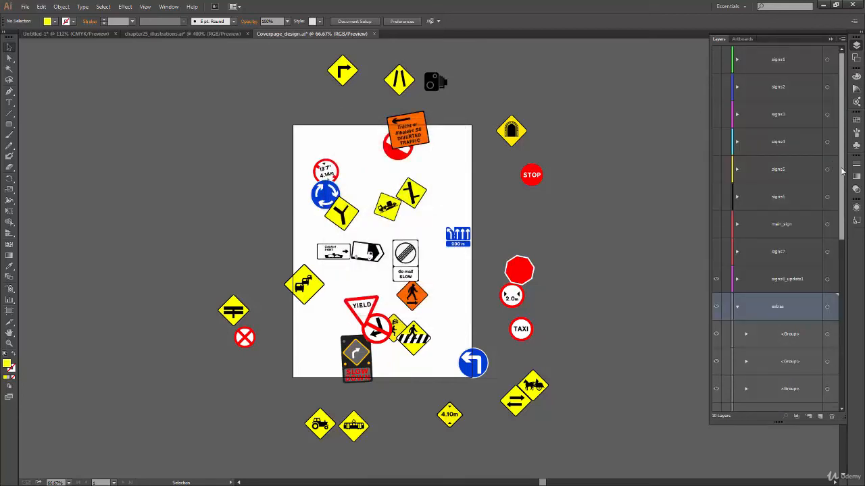
mouse_move(848, 221)
left_mouse_down()
mouse_move(852, 331)
mouse_move(844, 216)
left_mouse_up()
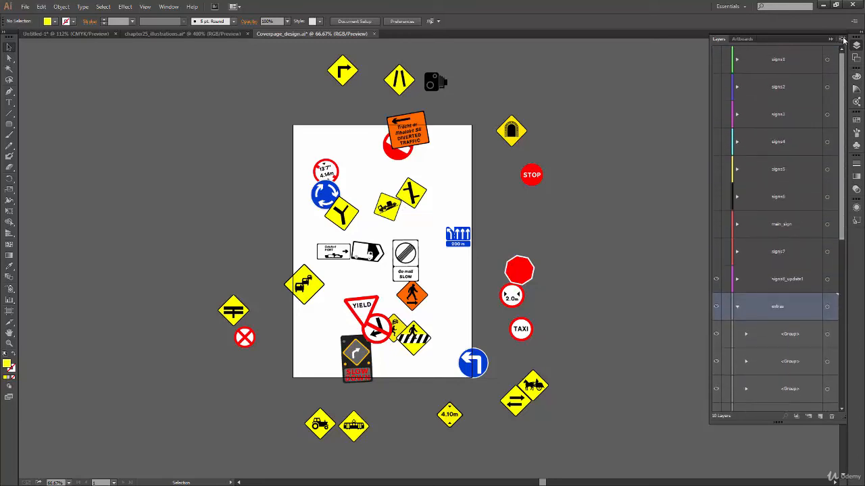
Turn thumbnails for layers, groups and objects back on and look through the layer list
left_click(842, 40)
left_click(773, 271)
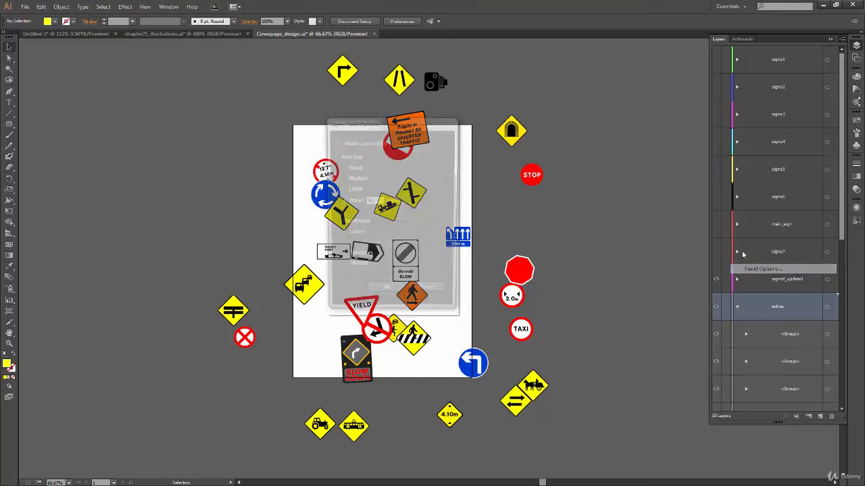
left_click(342, 235)
left_click(342, 257)
left_click(342, 268)
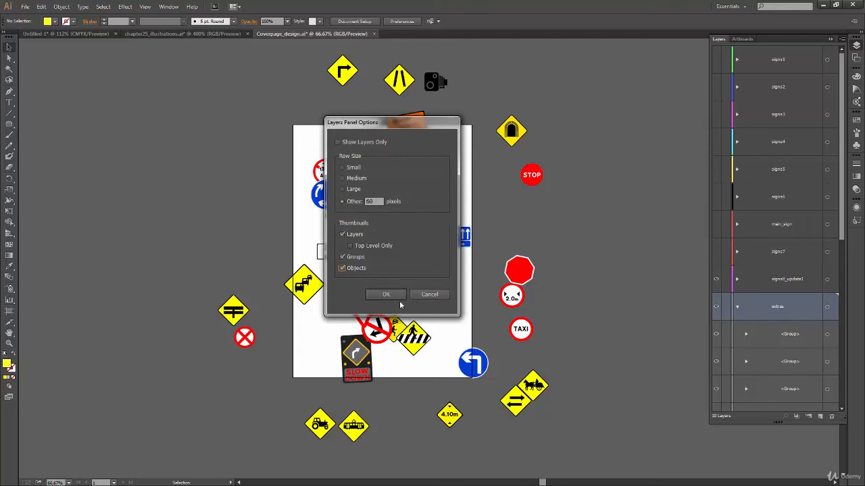
left_click(386, 295)
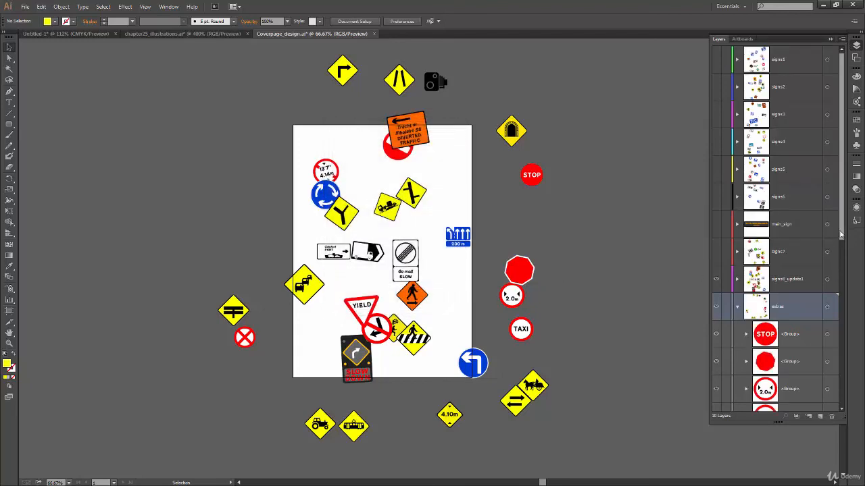
scroll(837, 292, "down", 3)
scroll(837, 292, "down", 3)
scroll(838, 292, "up", 5)
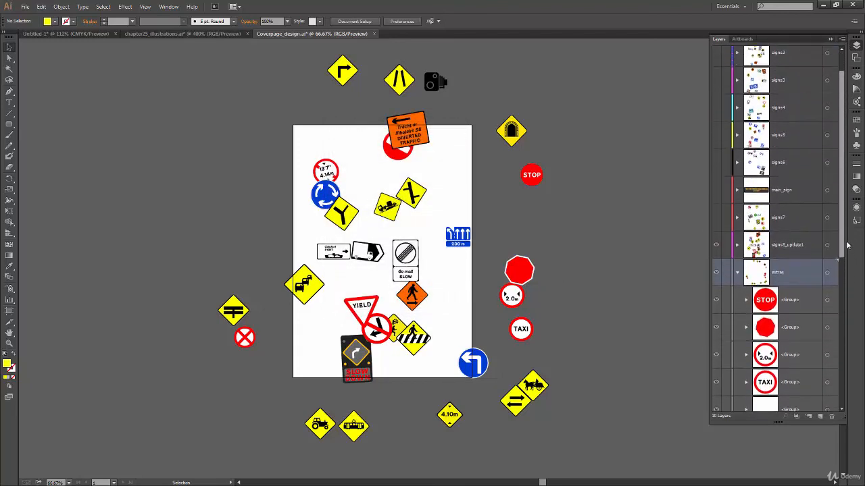
Lock all layers other than the extras layer and look through the layer list
left_click(841, 40)
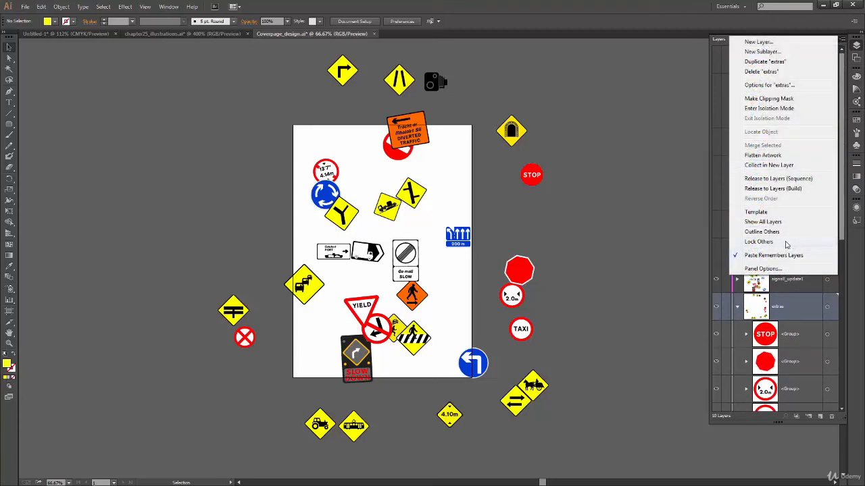
left_click(792, 246)
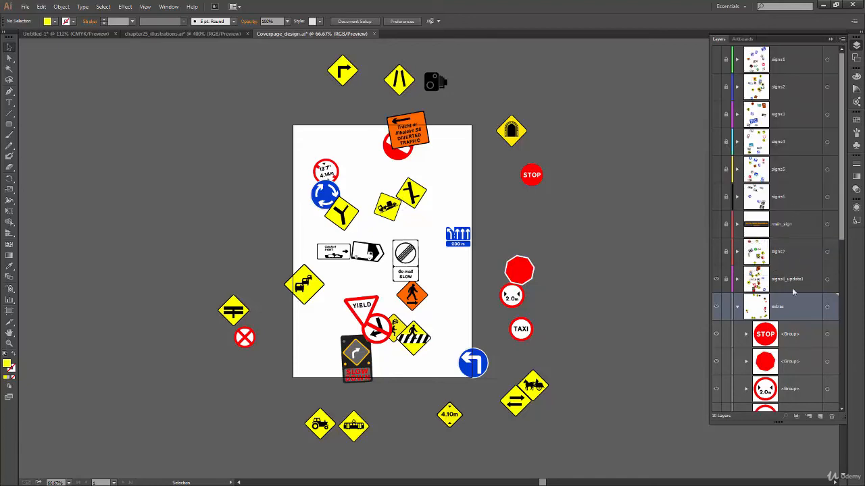
left_click_drag(842, 235, 833, 259)
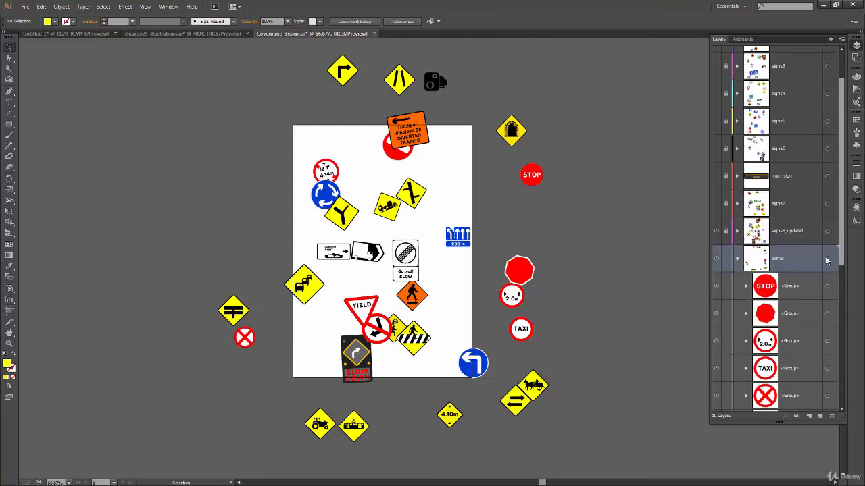
Collapse the extras layer and set the row size of the layer list to Large
left_click(737, 260)
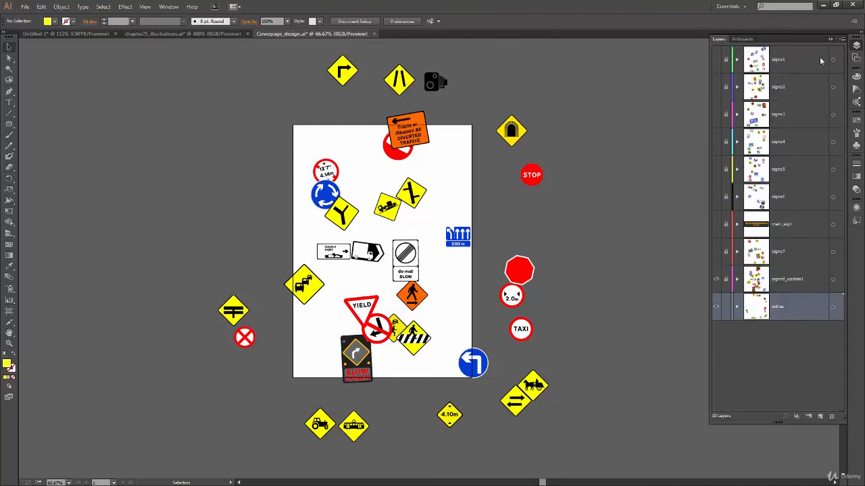
left_click(831, 40)
left_click(770, 270)
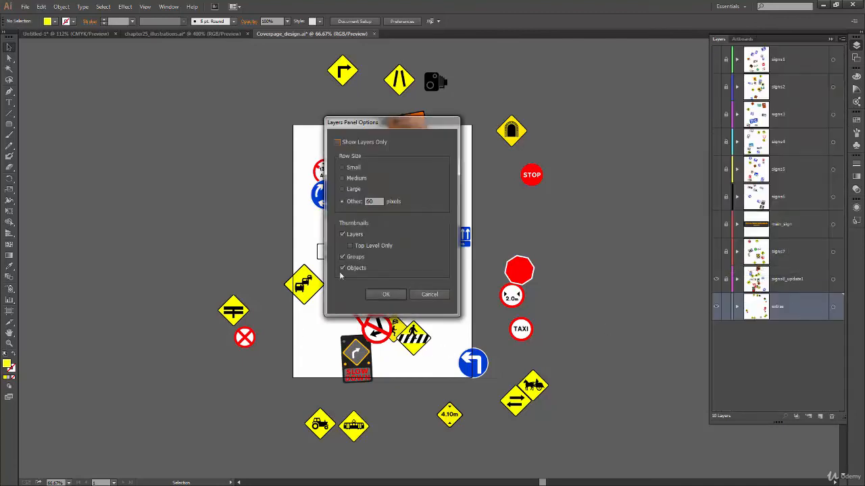
left_click(352, 189)
left_click(386, 294)
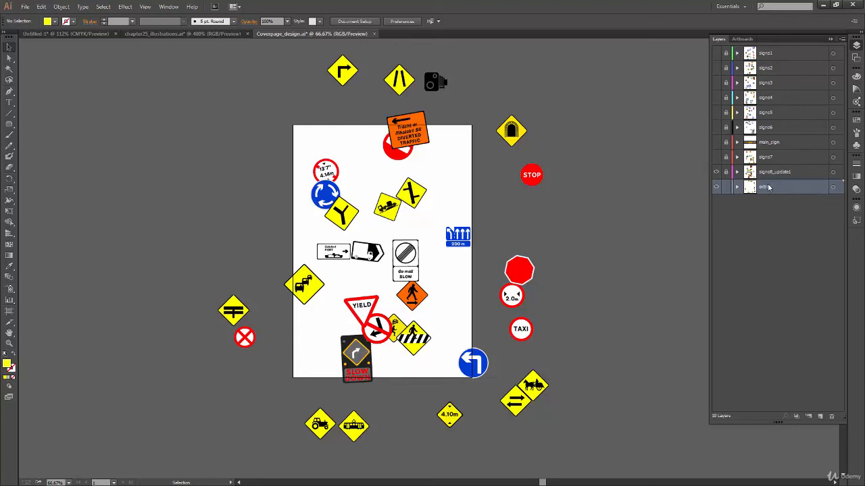
Unlock all layers
left_click_drag(728, 174, 729, 54)
left_click(843, 39)
left_click(771, 273)
left_click(842, 39)
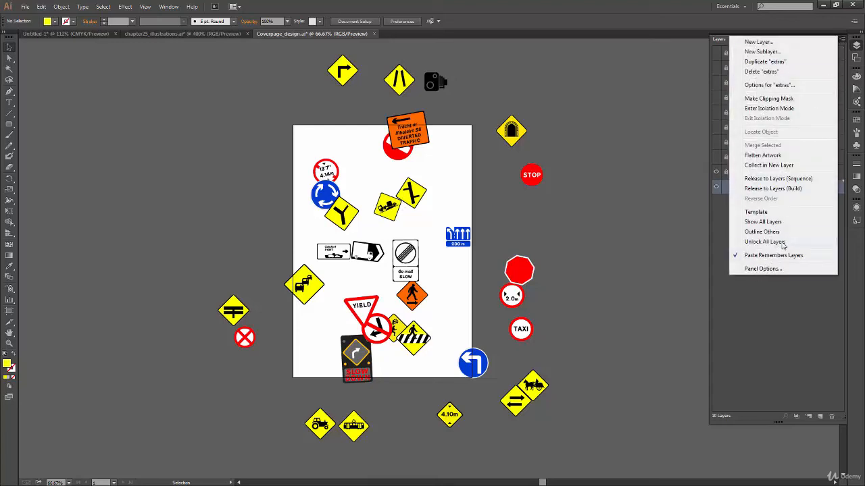
left_click(783, 245)
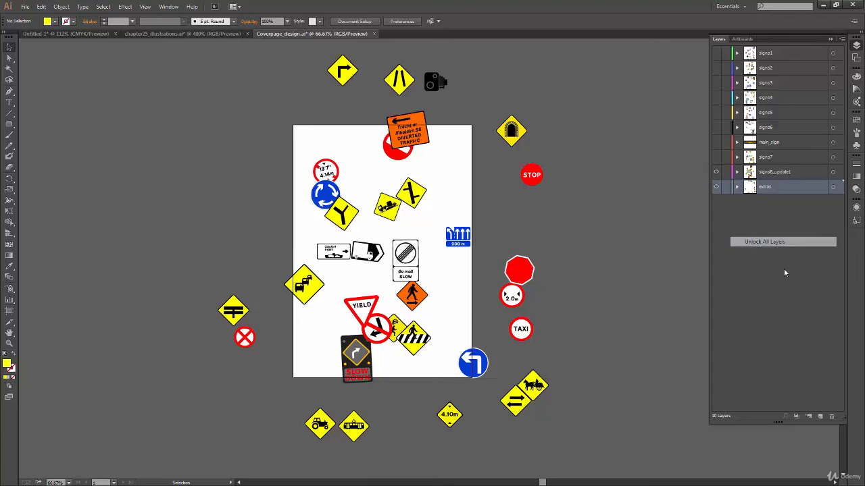
Display all layers except extras in outline mode
left_click(842, 41)
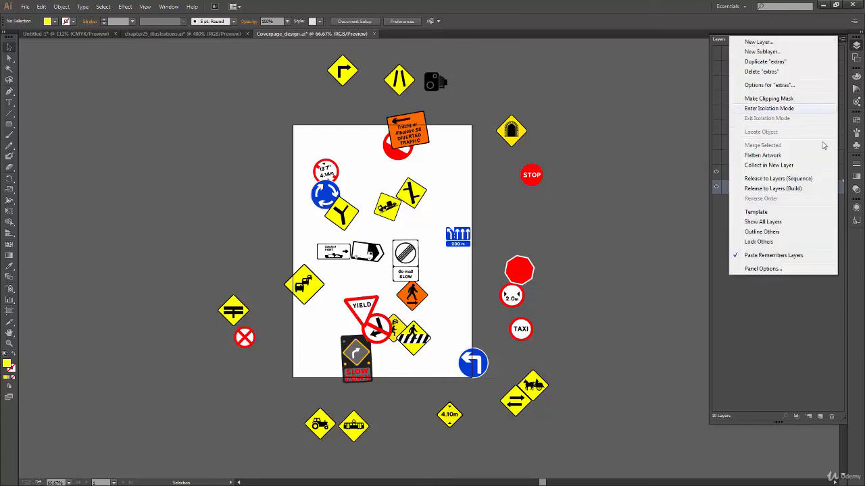
left_click(774, 234)
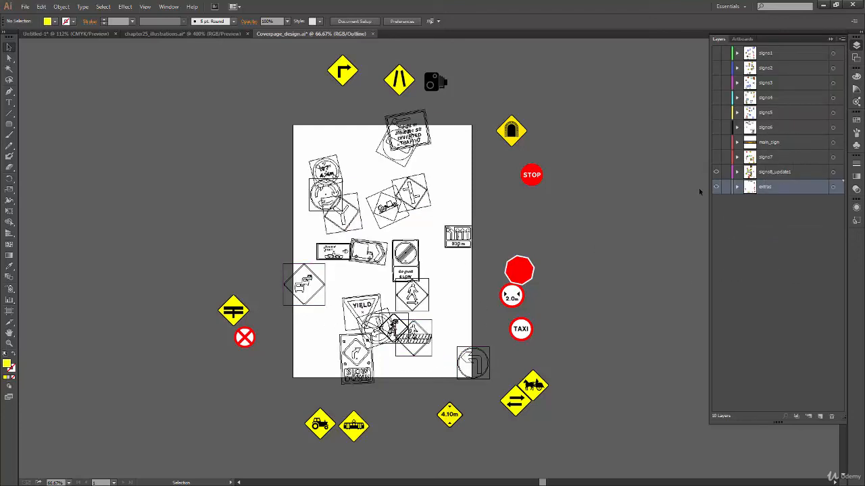
Return the signs8_update1 layer to preview mode and show the signs7 and main_sign layers
left_click(716, 172, "ctrl")
left_click(716, 158, "ctrl")
left_click(716, 142, "ctrl")
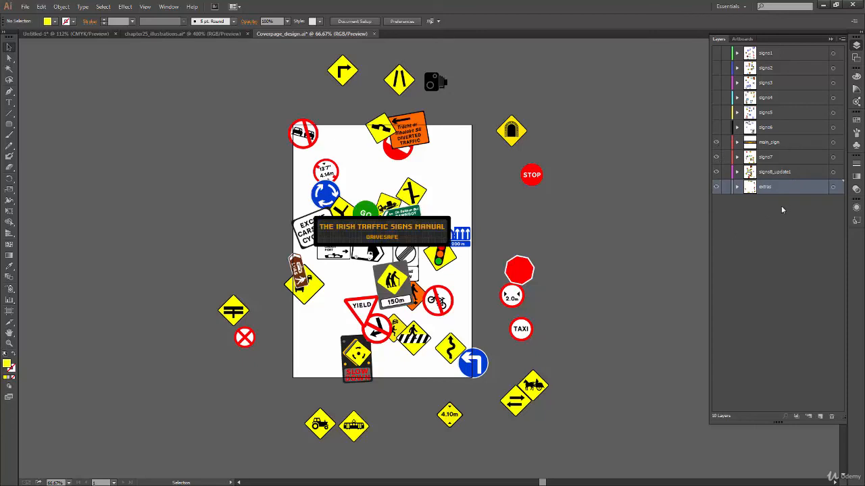
Outline all layers except signs8_update1, and return the artwork to preview mode
left_click(782, 172)
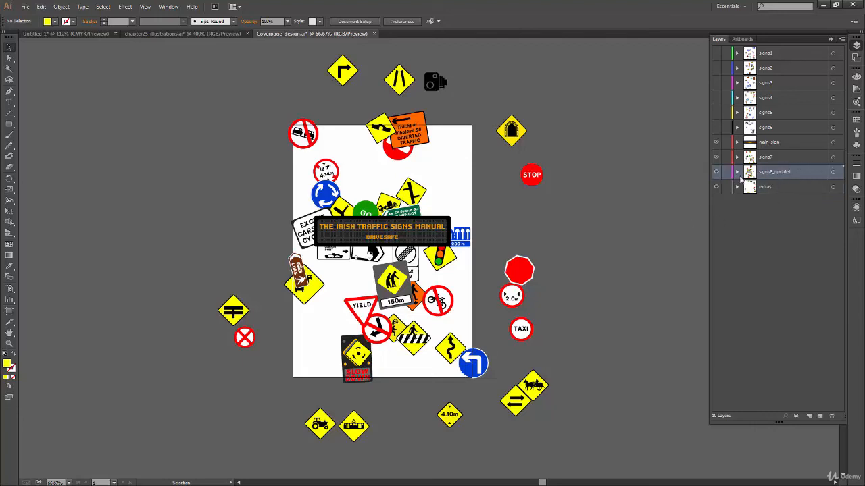
left_click(842, 39)
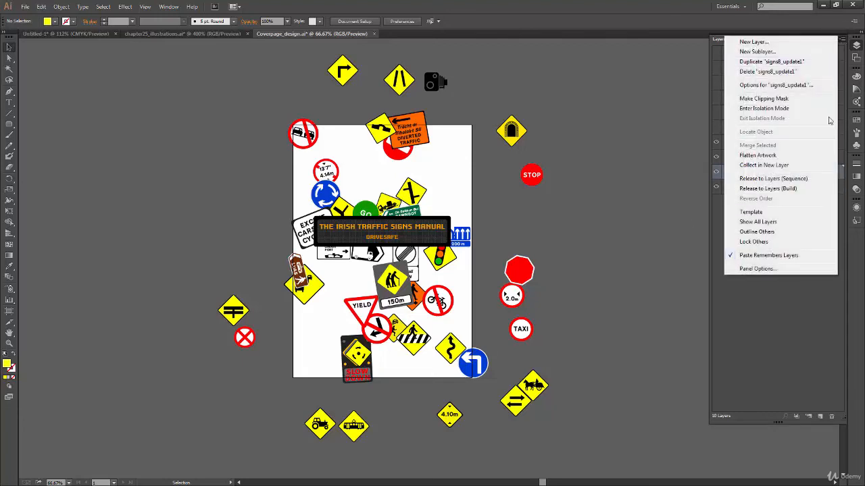
left_click(772, 232)
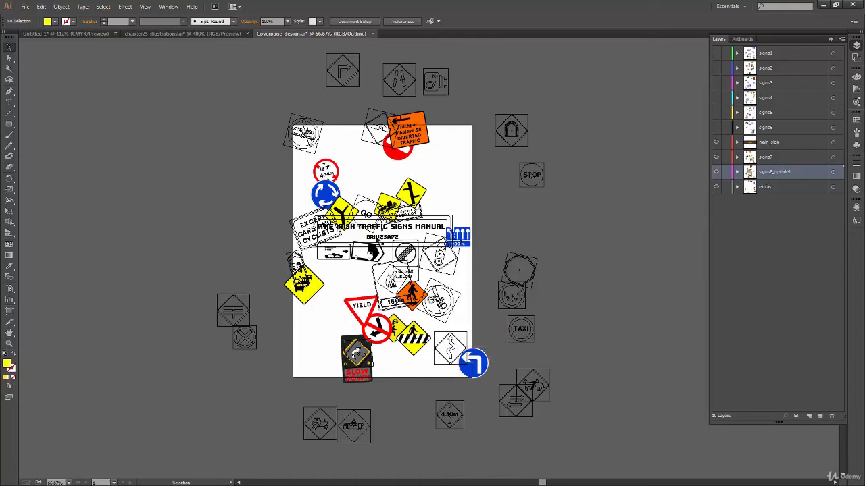
key("a")
key("ctrl+y")
key("v")
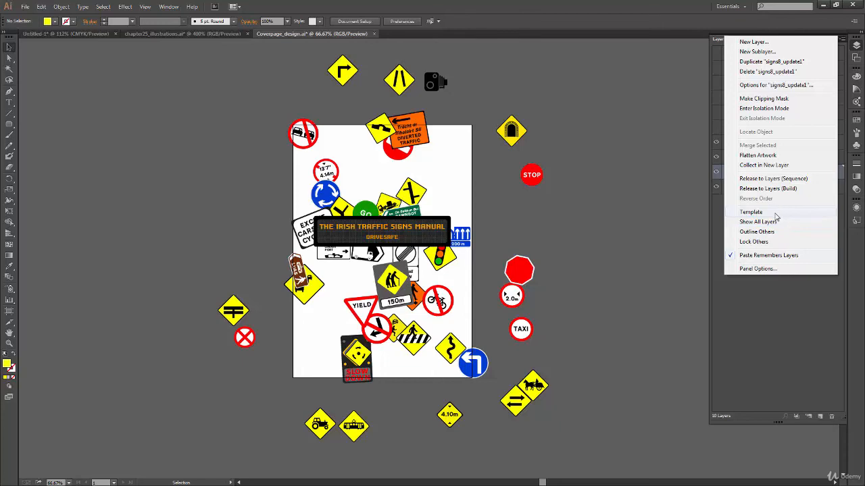
Make signs8_update1 a template layer and try to move its red sign, selecting the overlapping yellow sign from signs7 instead
left_click(776, 214)
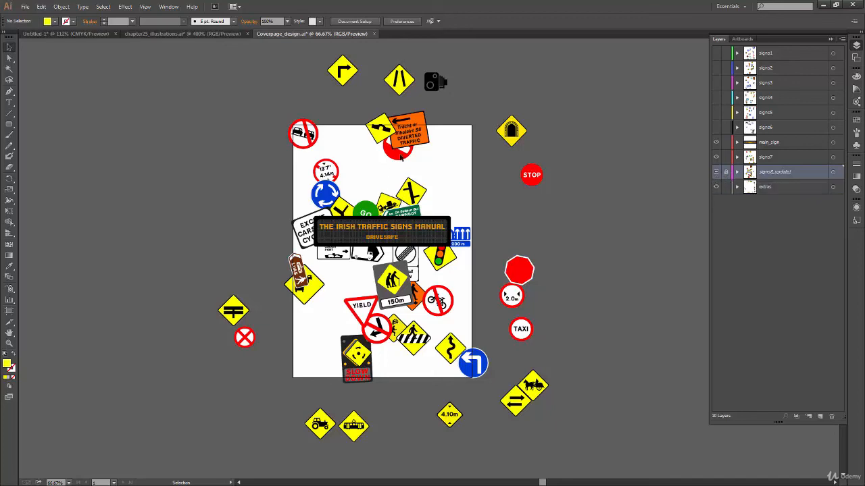
left_click_drag(404, 151, 360, 194)
left_click(383, 131)
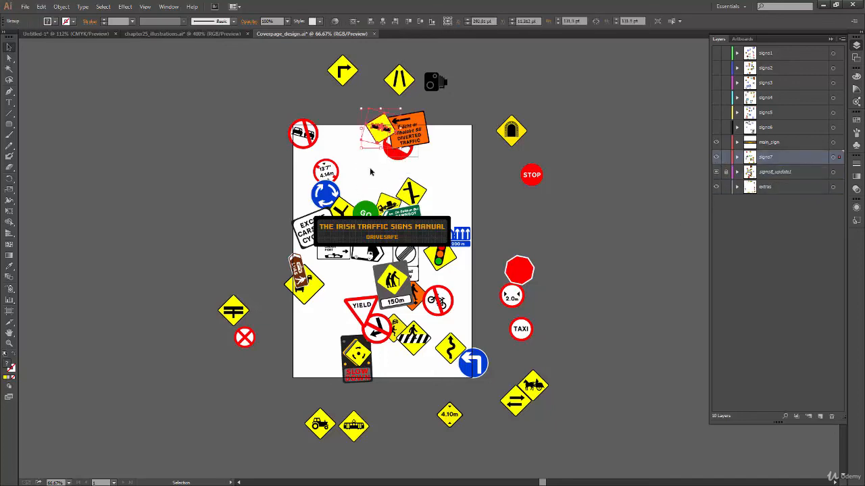
left_click(446, 151)
left_click(382, 130)
Turn off the Template option in the signs8_update1 layer's options
left_click(812, 172)
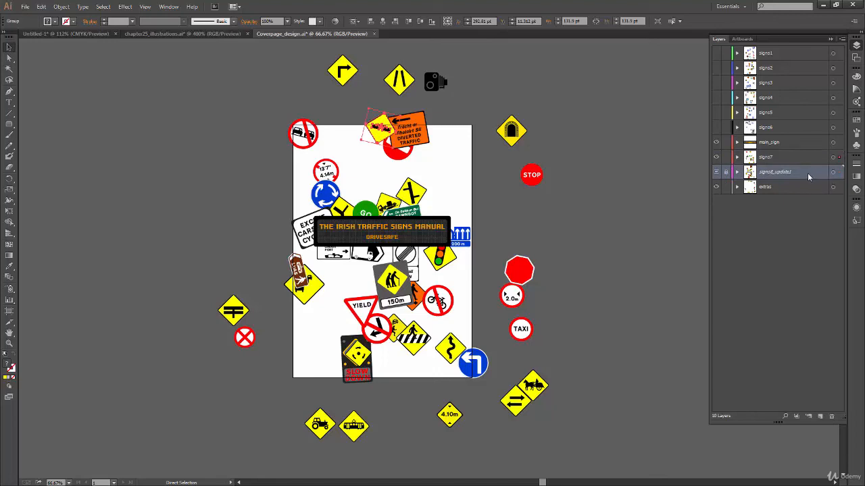
double_click(807, 173)
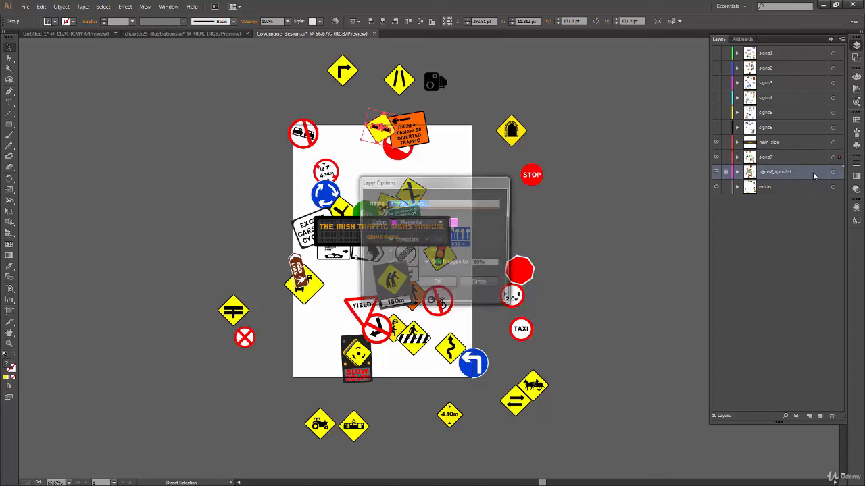
left_click(390, 240)
left_click(390, 242)
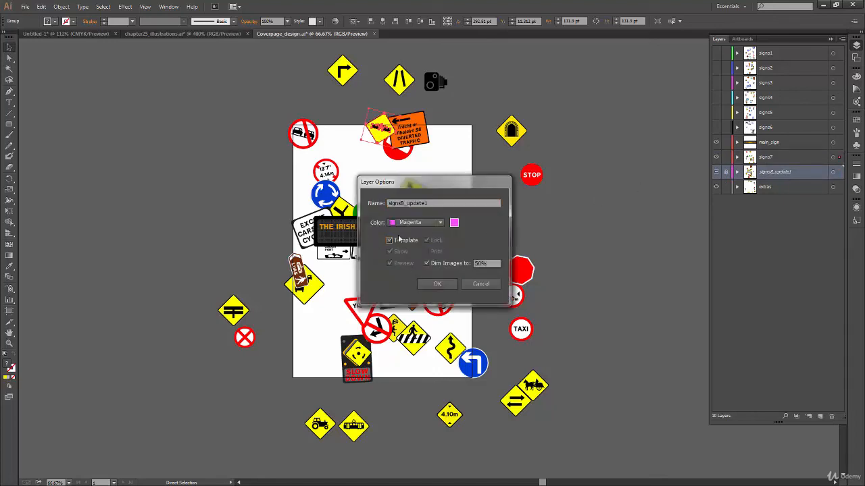
left_click(391, 241)
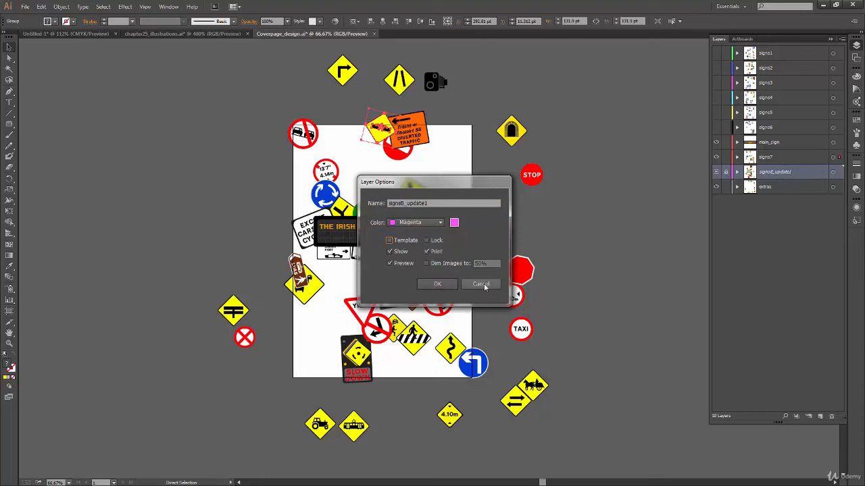
left_click(437, 284)
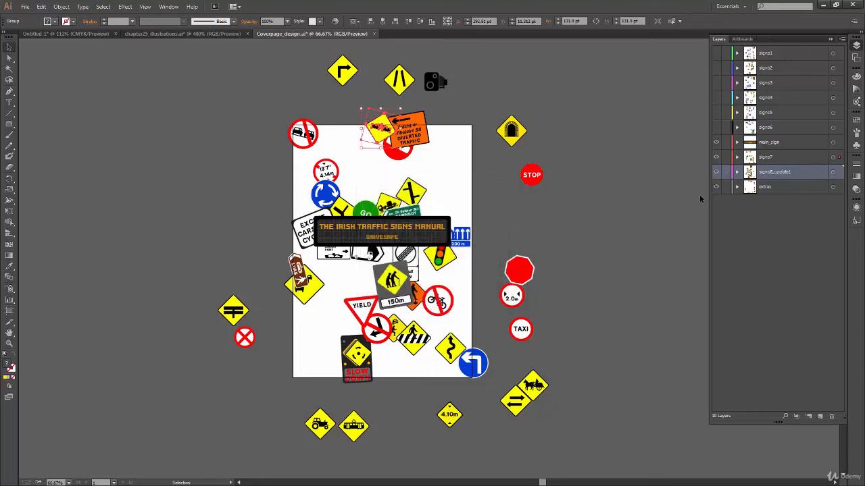
Collect the signs8_update1 layer in a new layer
left_click(841, 39)
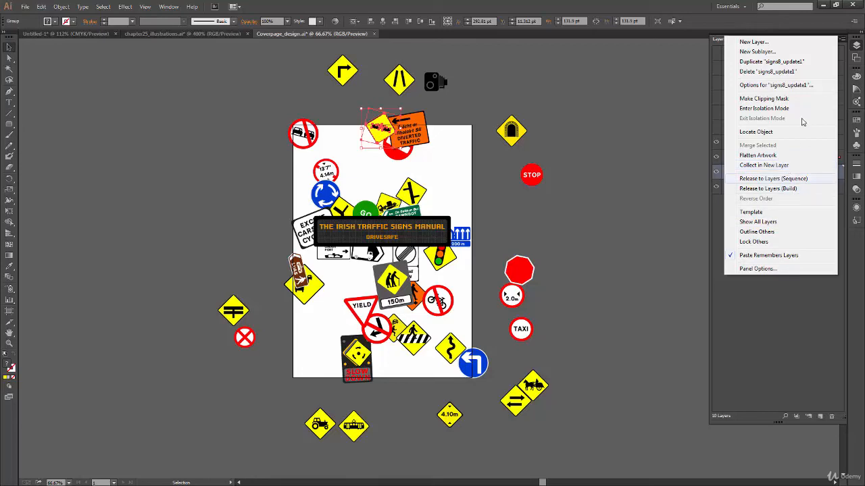
left_click(753, 305)
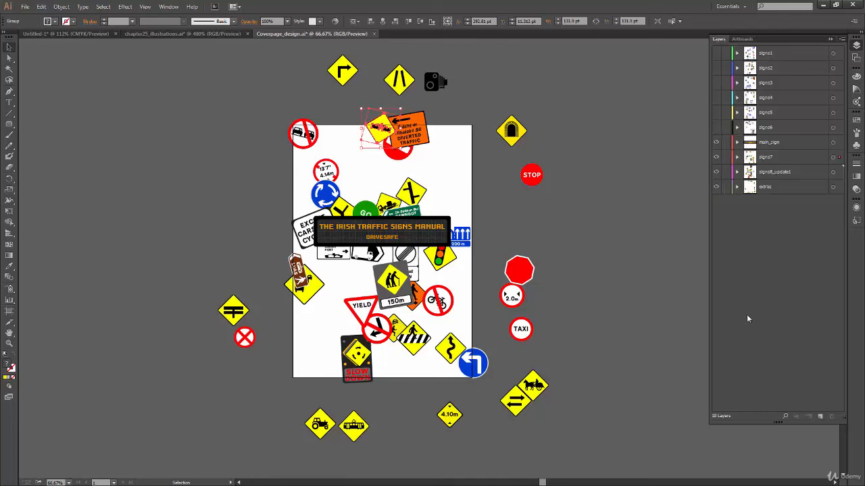
left_click(772, 174)
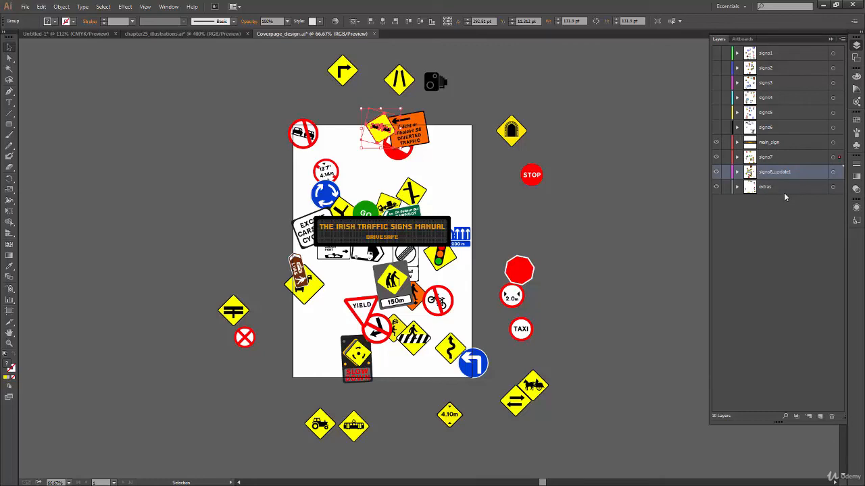
left_click(841, 38)
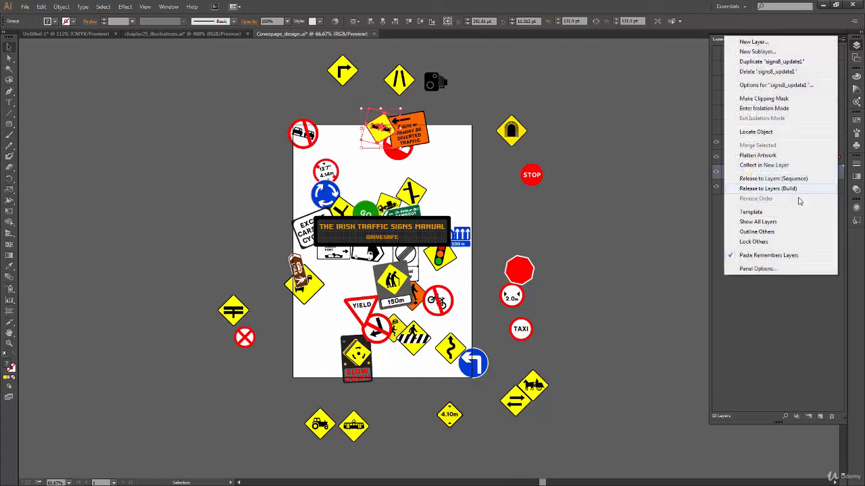
left_click(804, 291)
left_click(774, 177)
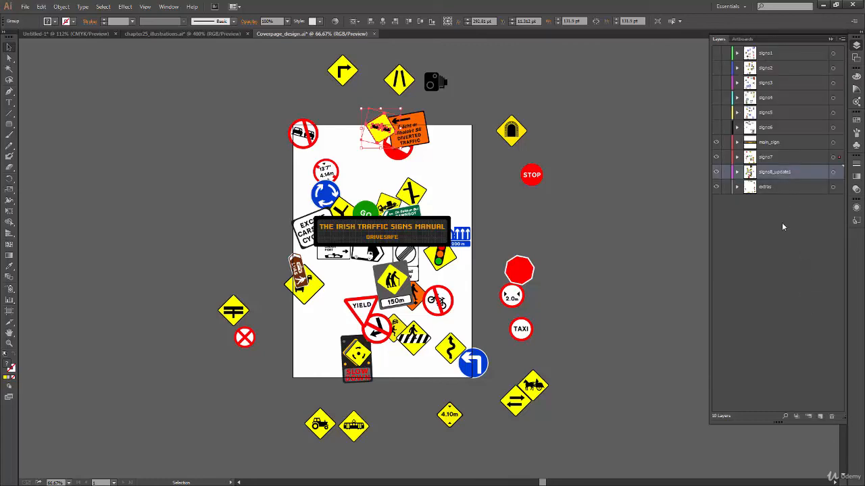
left_click(841, 38)
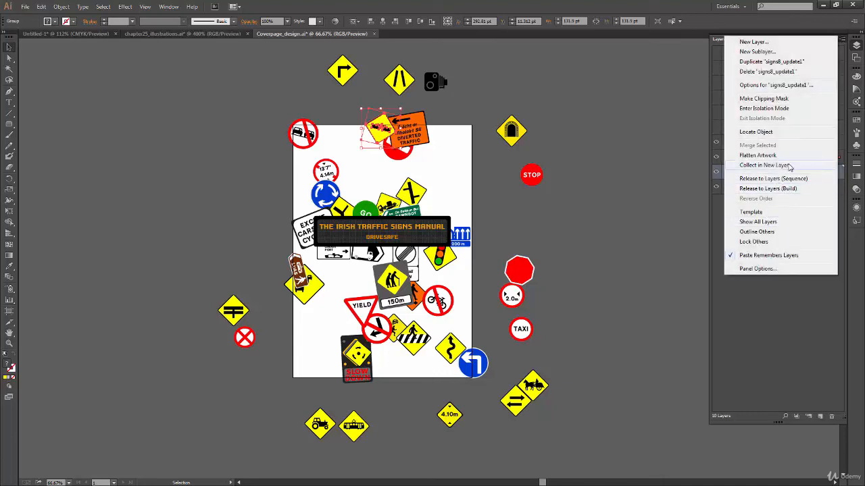
left_click(793, 166)
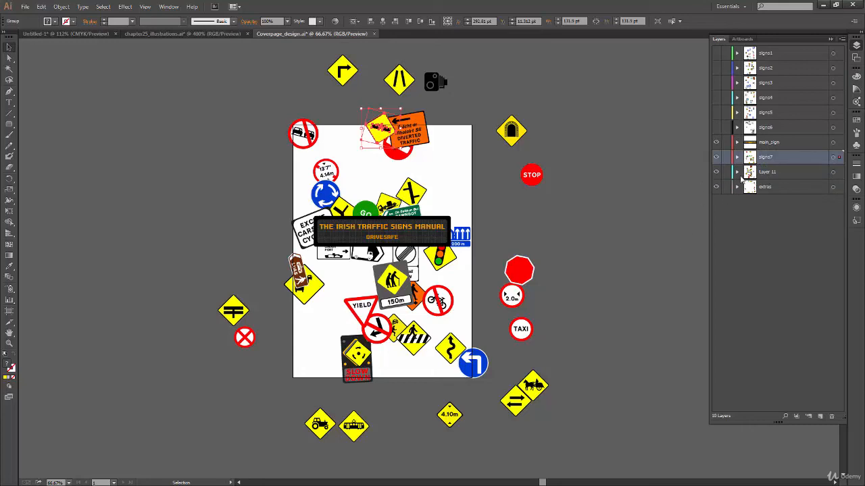
Toggle the visibility of Layer 11 and signs7, and hide the main_sign and signs7 layers
left_click(717, 172)
left_click(716, 172)
left_click(716, 158)
left_click(716, 157)
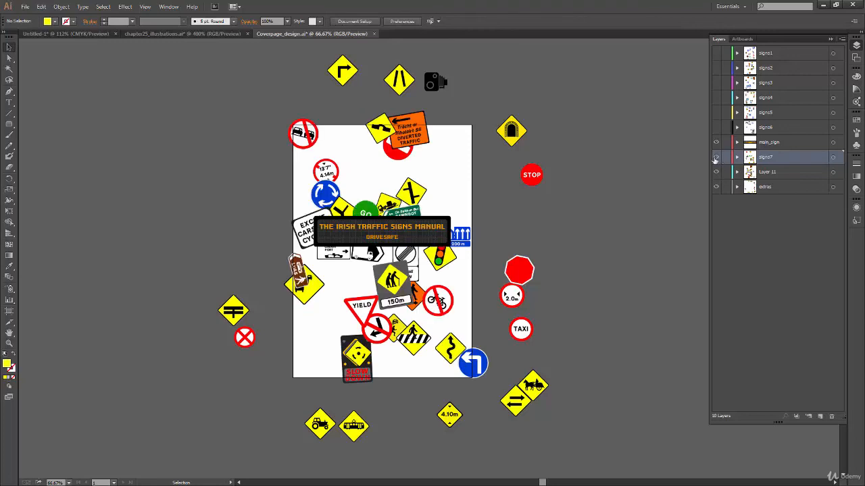
left_click(716, 143)
left_click(716, 157)
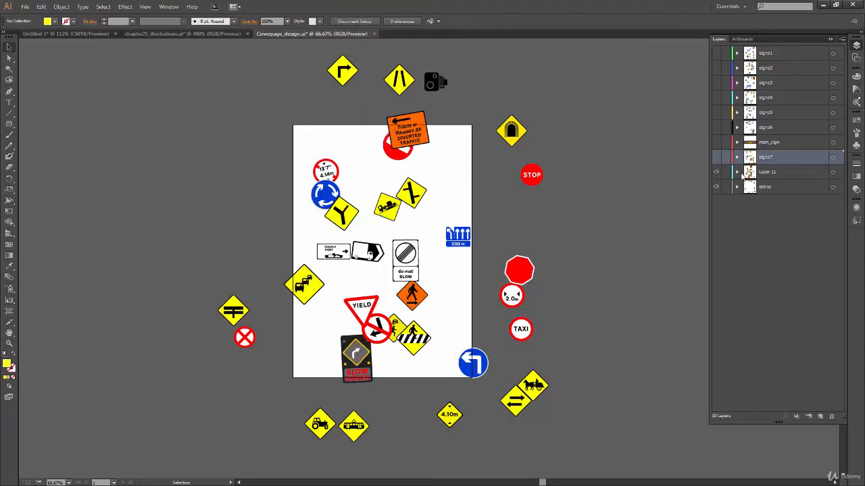
Expand Layer 11 and its nested signs8_update1 sublayer to inspect their contents
left_click(778, 174)
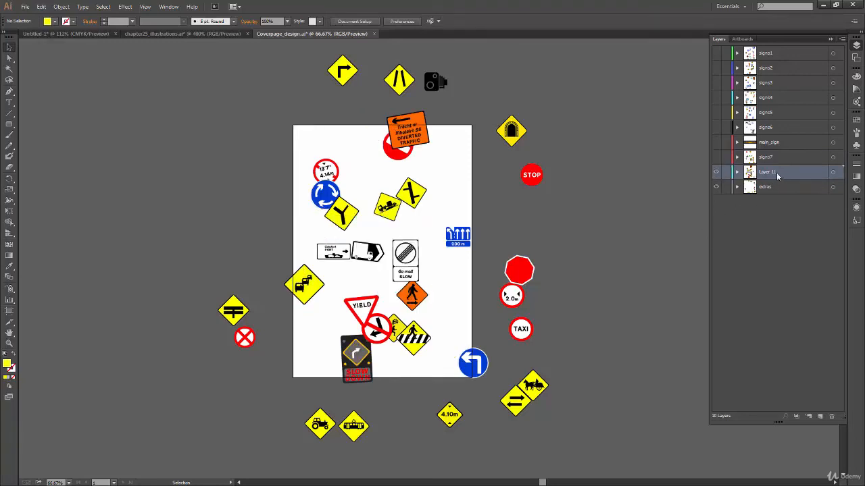
left_click(736, 174)
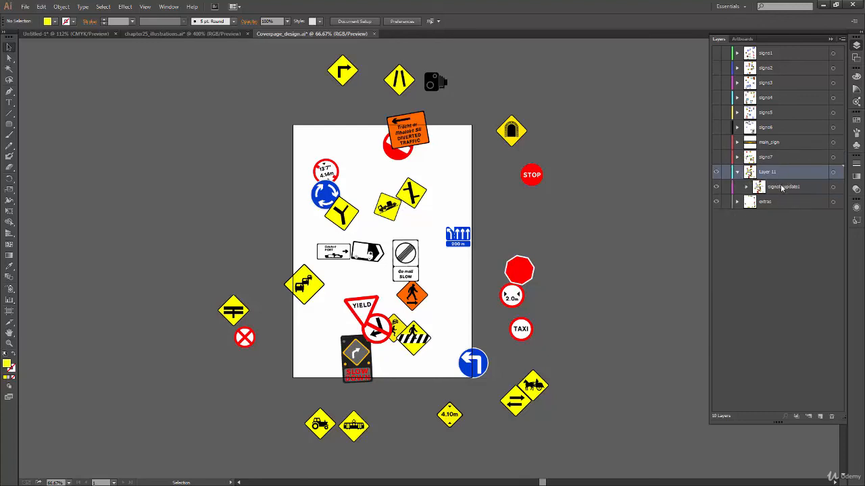
left_click(747, 187)
left_click(746, 187)
Undo the visibility changes and the collecting of signs8_update1 in a new layer, and deselect the artwork
key("ctrl+z")
key("ctrl+z")
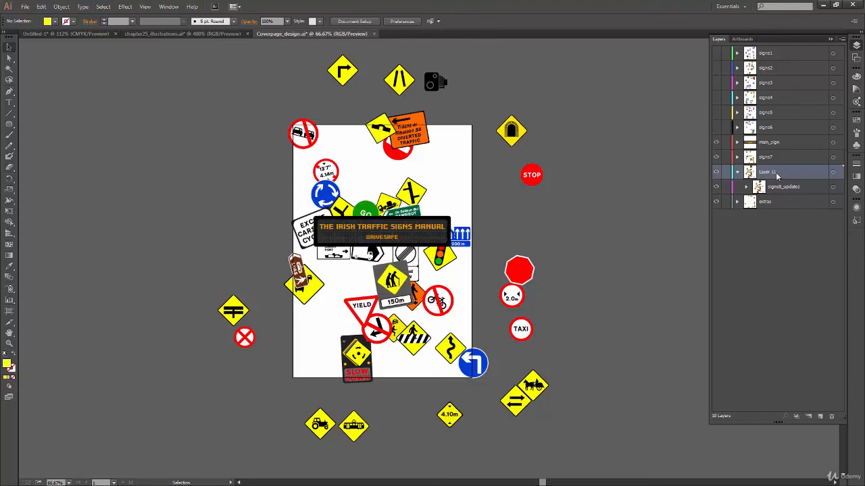
key("ctrl+z")
key("ctrl+z")
key("ctrl+z")
key("ctrl+z")
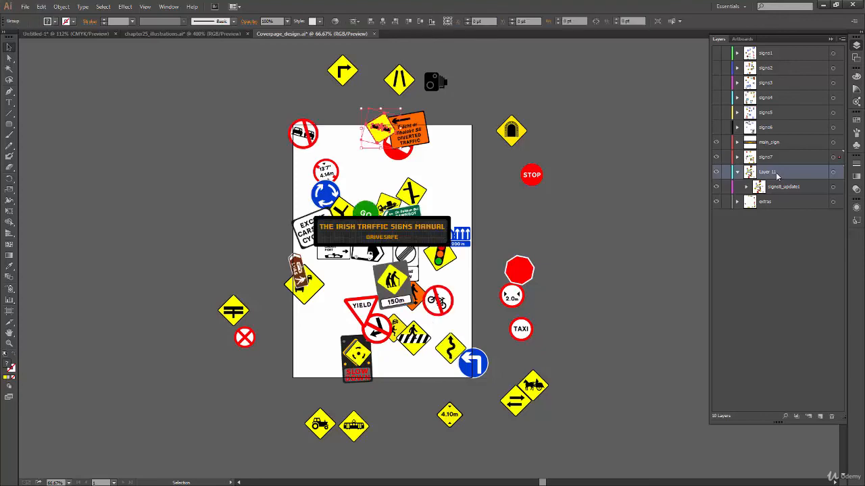
key("ctrl+z")
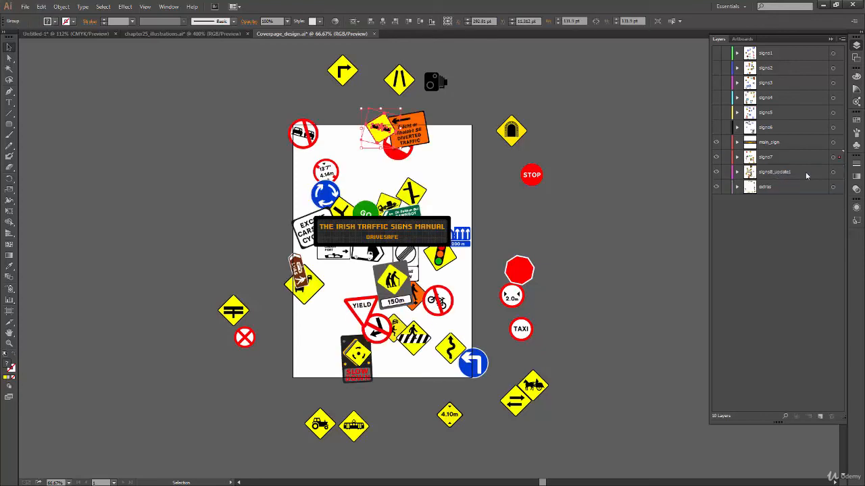
left_click(612, 251)
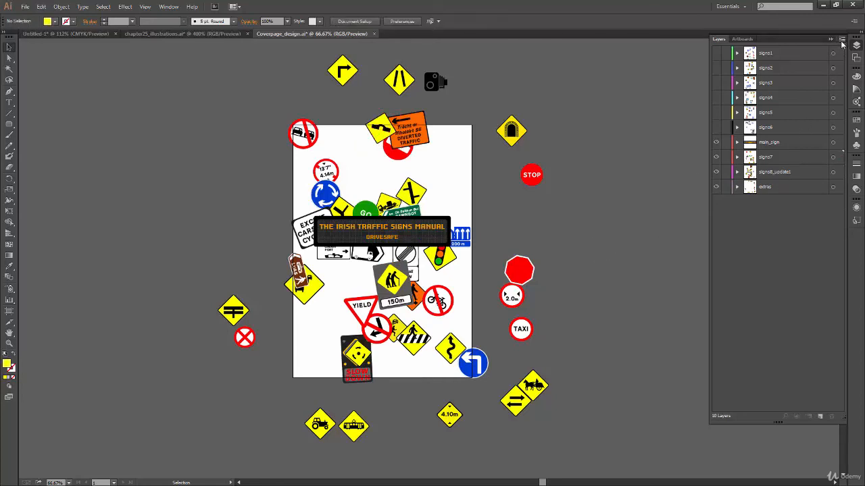
Compare the layer commands available with no layer selected and with the signs8_update1 layer selected
left_click(842, 40)
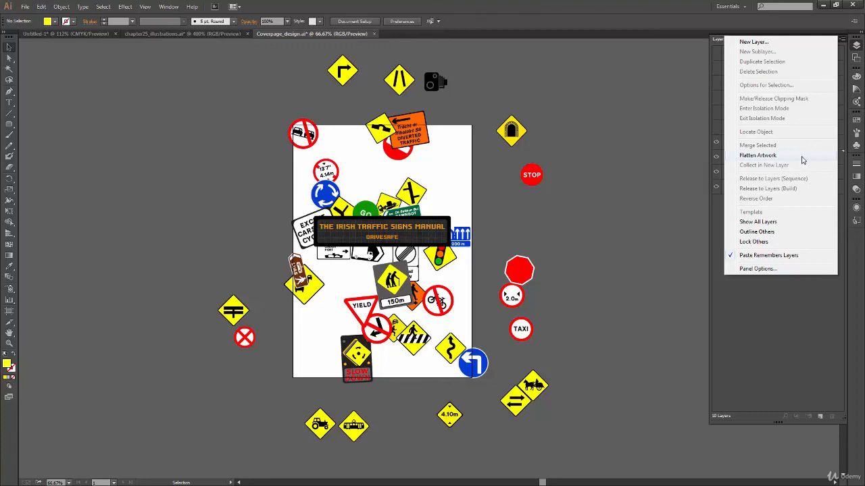
left_click(769, 317)
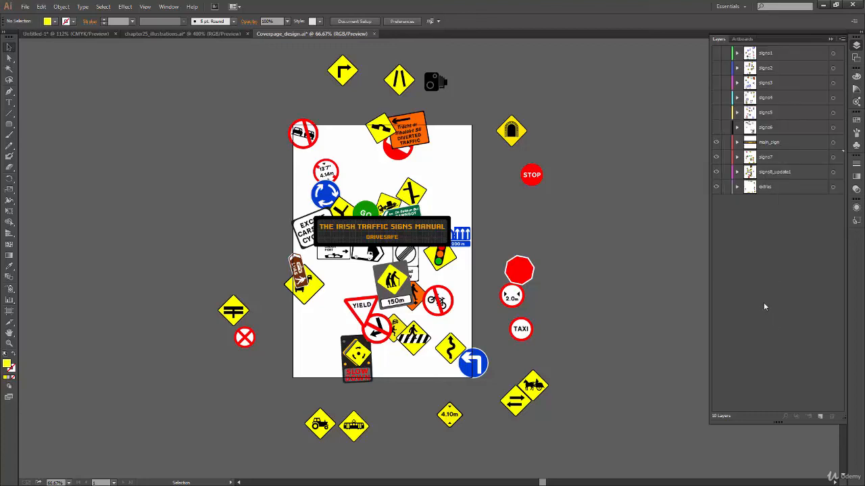
left_click(841, 39)
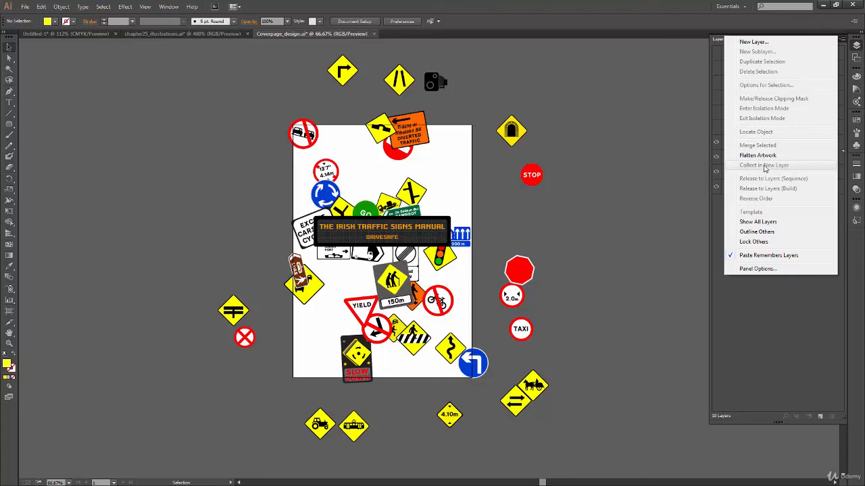
left_click(778, 285)
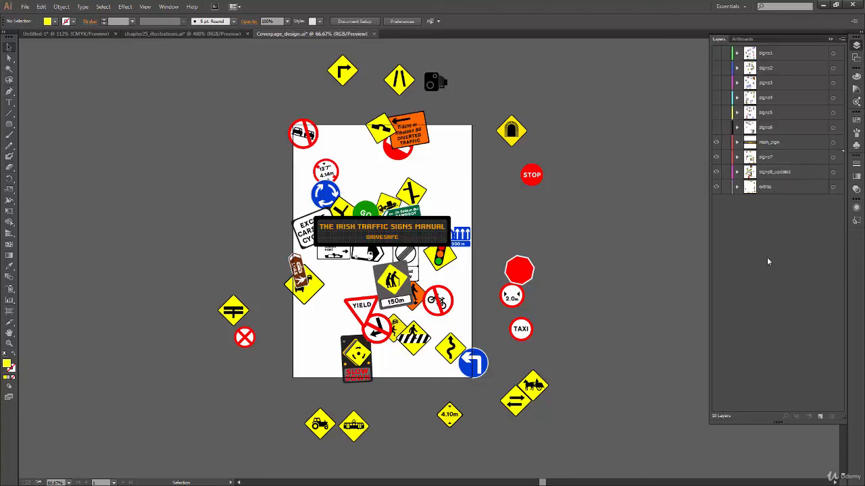
left_click(784, 173)
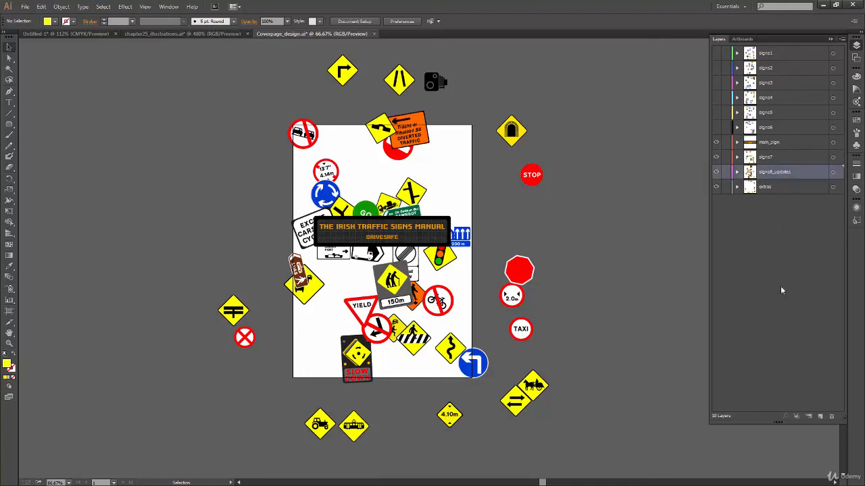
left_click(841, 40)
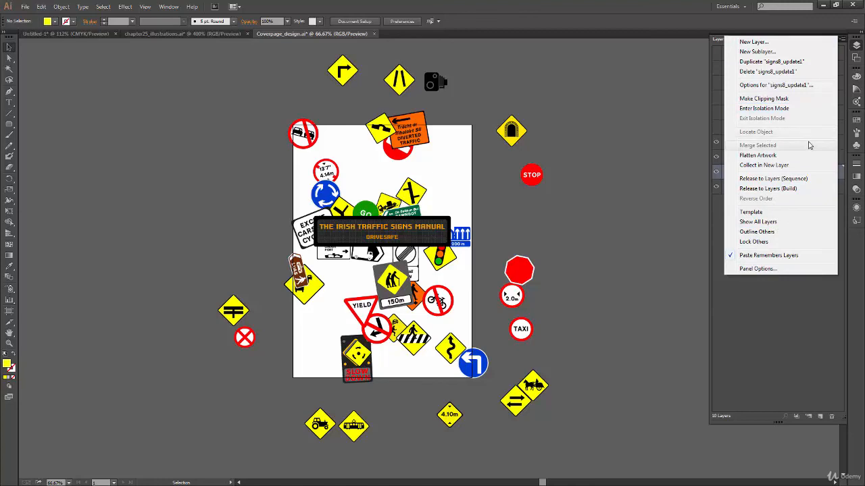
left_click(762, 313)
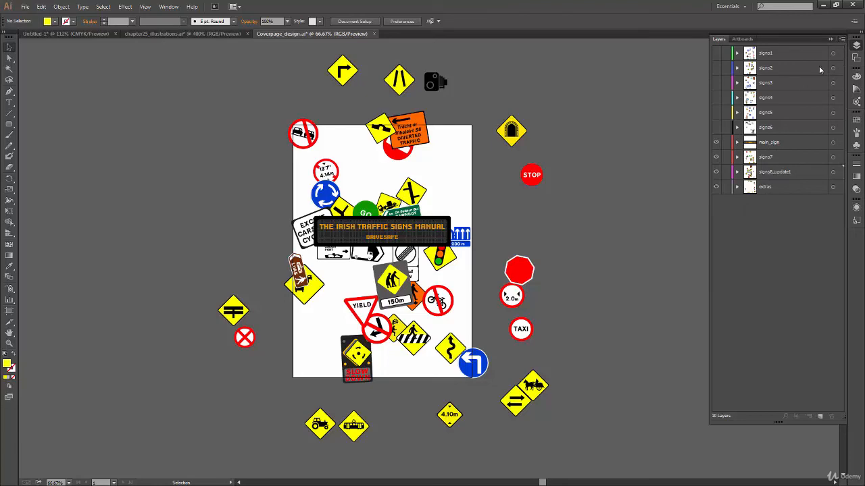
left_click(841, 39)
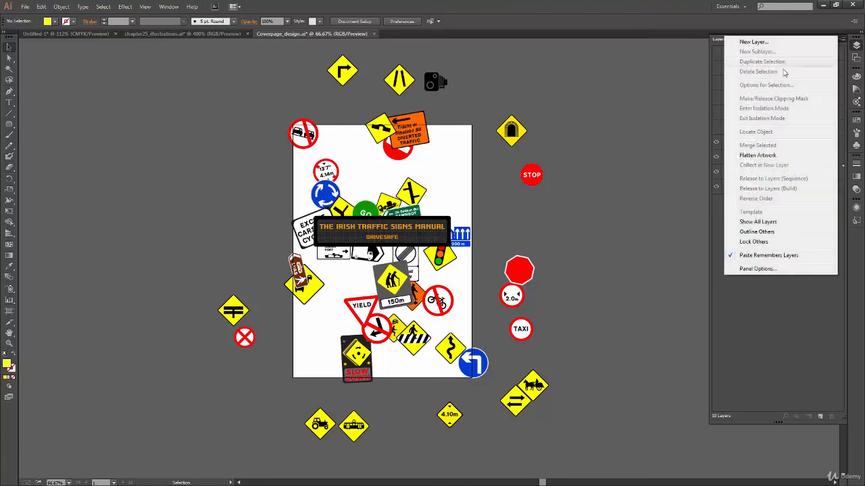
left_click(783, 313)
left_click(793, 174)
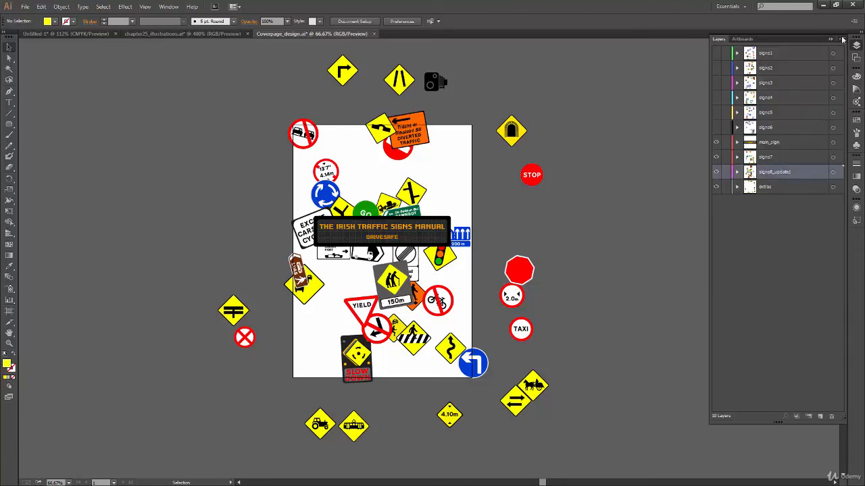
left_click(841, 39)
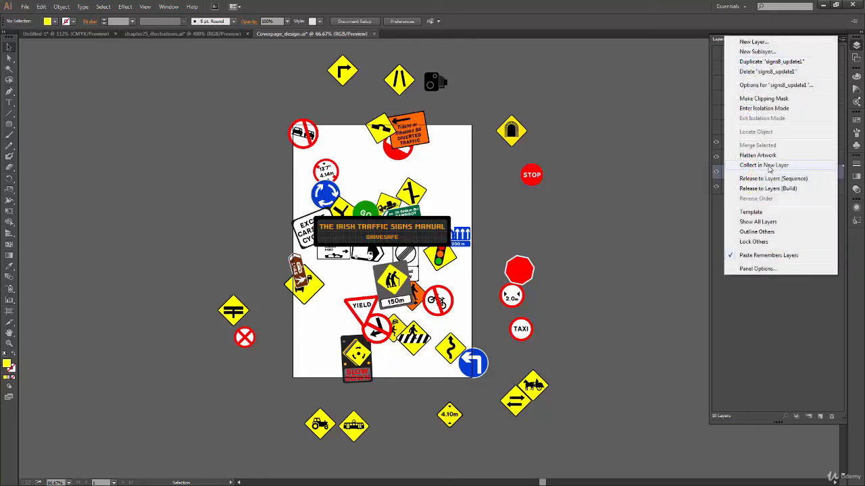
left_click(783, 315)
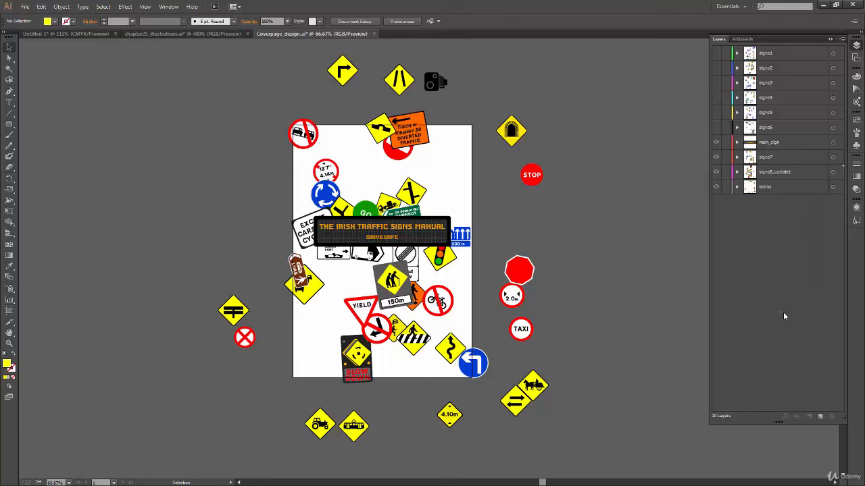
Flatten the artwork into a single layer, discarding the hidden art
left_click(842, 39)
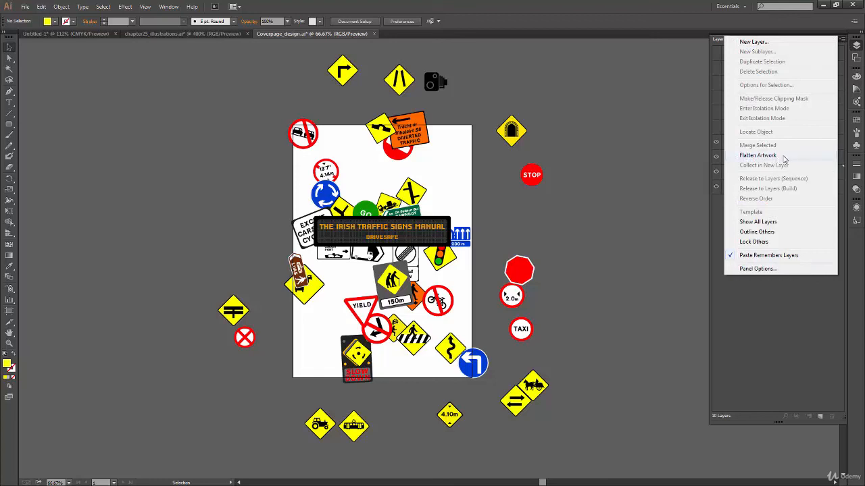
left_click(758, 155)
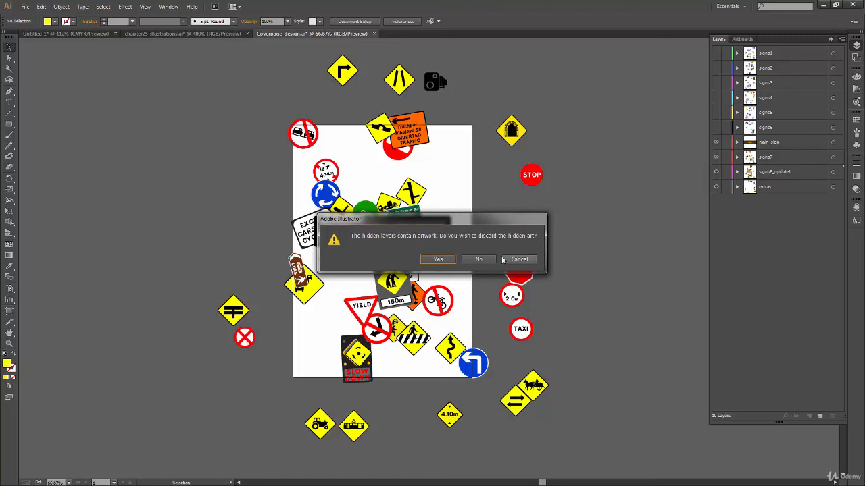
left_click(439, 260)
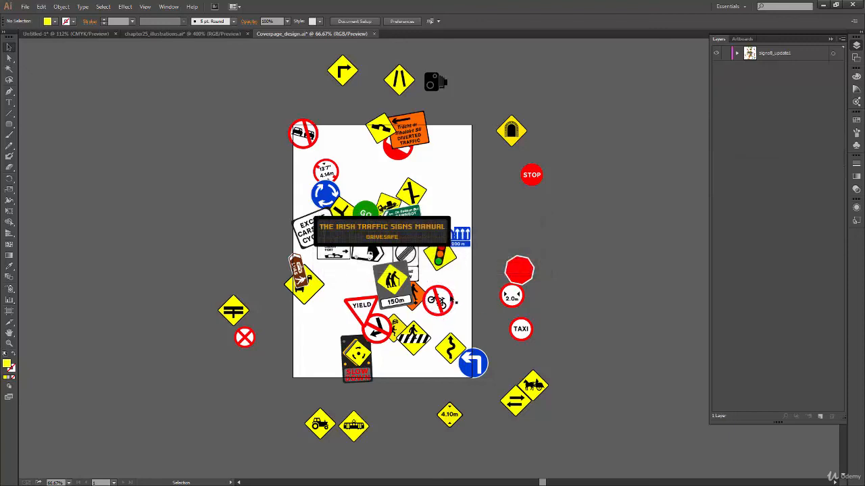
Inspect the groups inside the flattened signs8_update1 layer, and select and deselect all the artwork
left_click(773, 59)
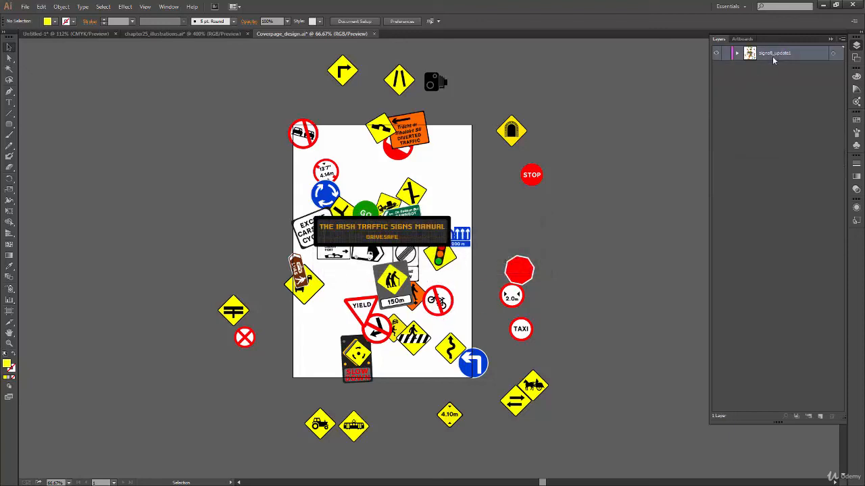
left_click(737, 55)
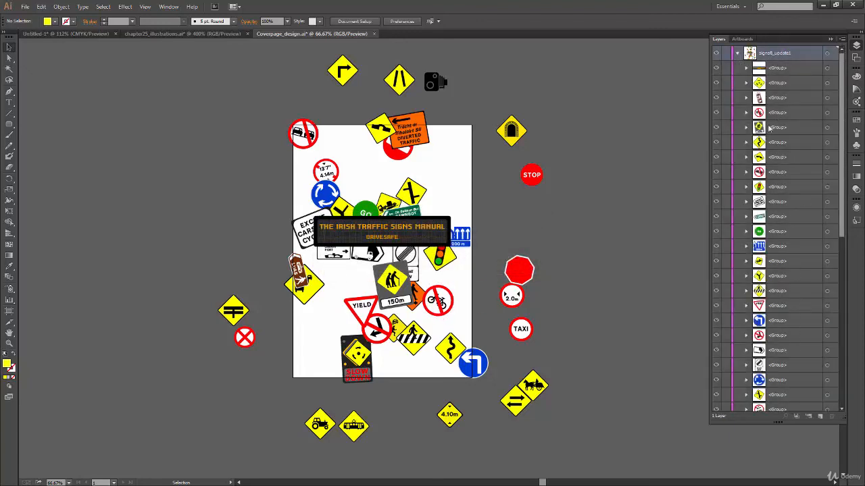
left_click(737, 53)
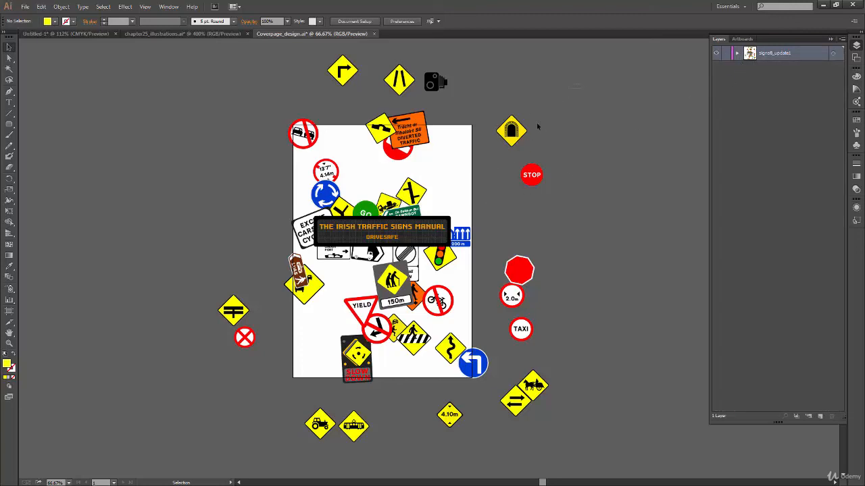
key("ctrl+a")
left_click(589, 335)
key("a")
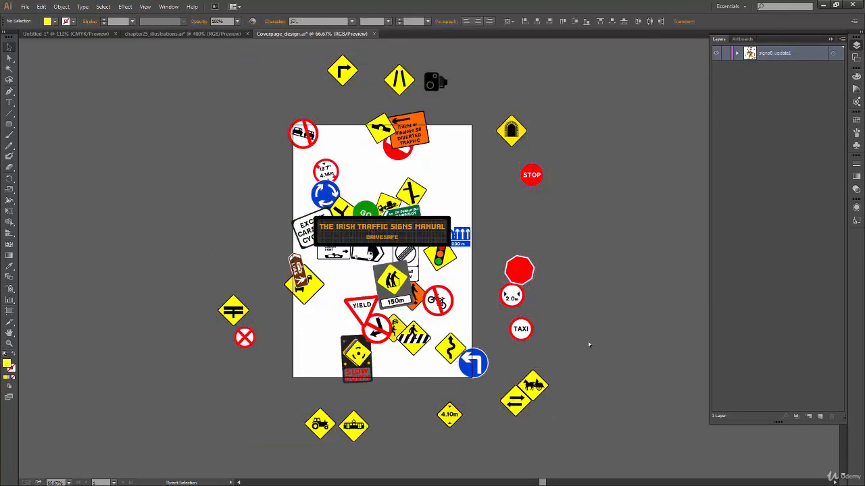
Undo the flattening of the artwork and show the signs1 to signs6 layers
key("ctrl+z")
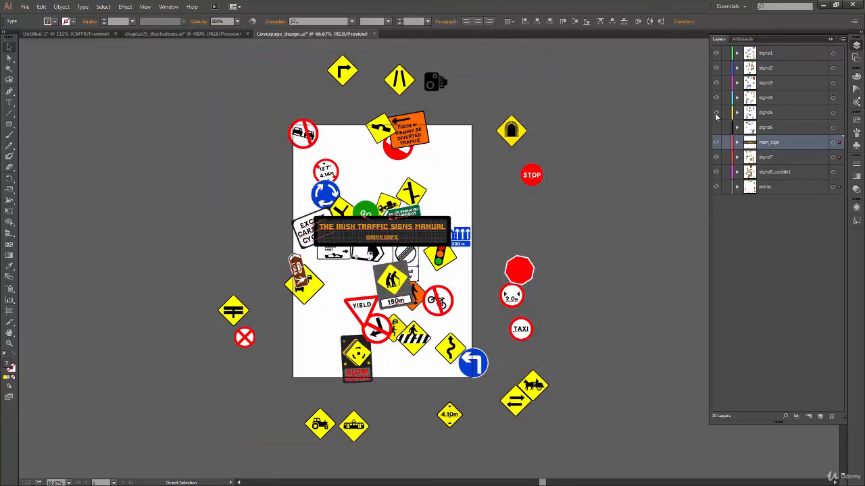
left_click(716, 127)
Flatten all the artwork into the main_sign layer, inspect its groups with everything selected, and undo the flattening
left_click(842, 39)
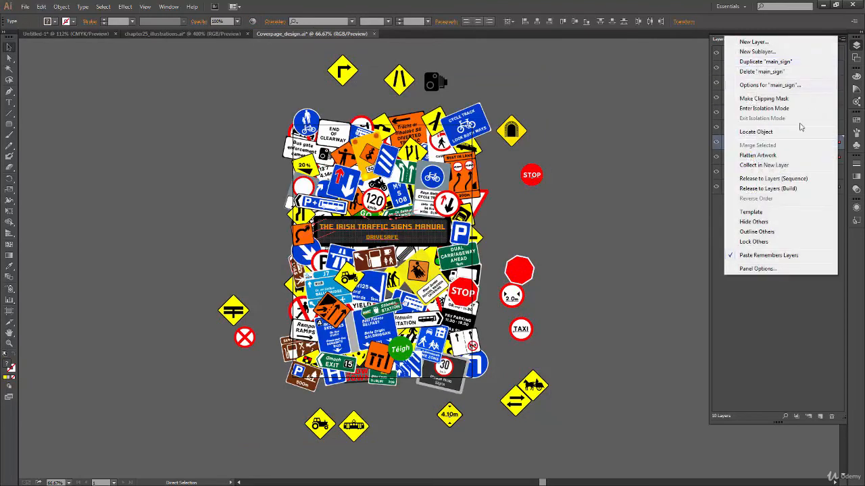
left_click(788, 157)
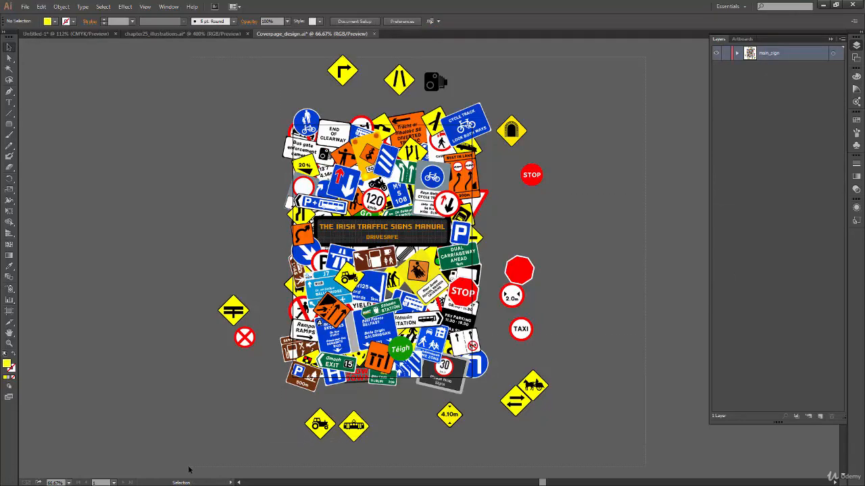
key("ctrl+a")
left_click(738, 54)
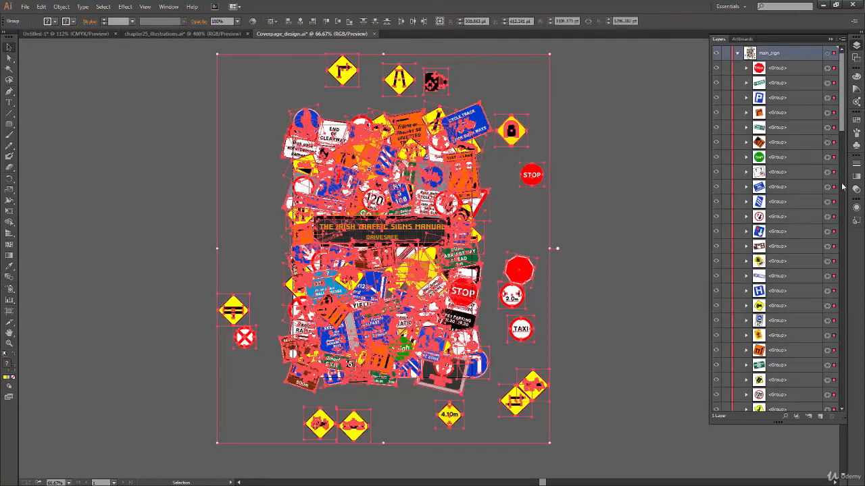
mouse_move(842, 123)
left_mouse_down()
mouse_move(842, 404)
mouse_move(850, 319)
mouse_move(843, 115)
left_mouse_up()
left_click(737, 54)
key("ctrl+z")
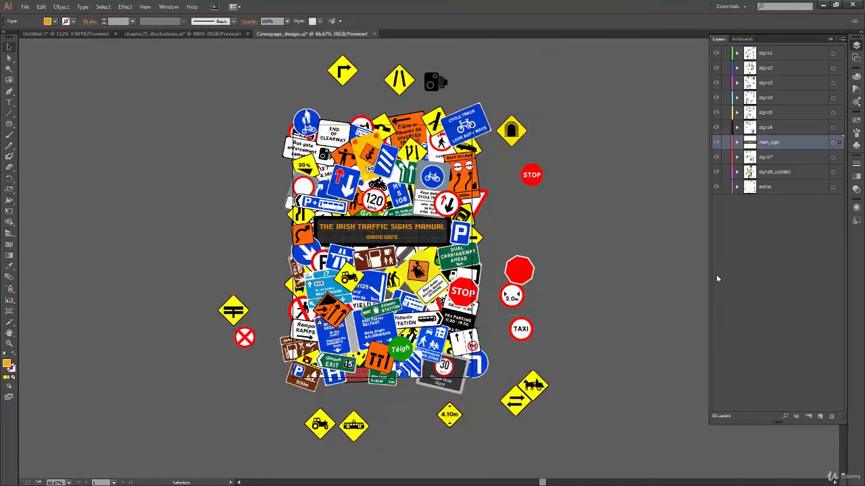
Select the main_sign layer and review its layer options, closing them without changes
left_click(841, 39)
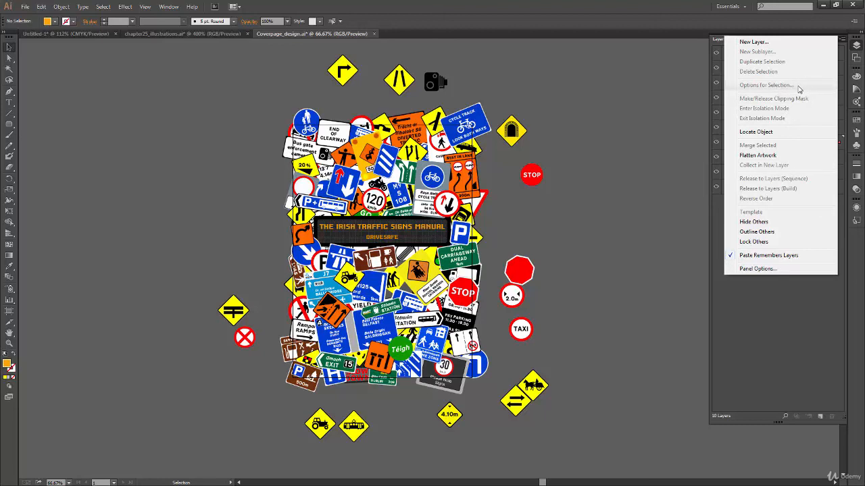
left_click(765, 345)
left_click(787, 147)
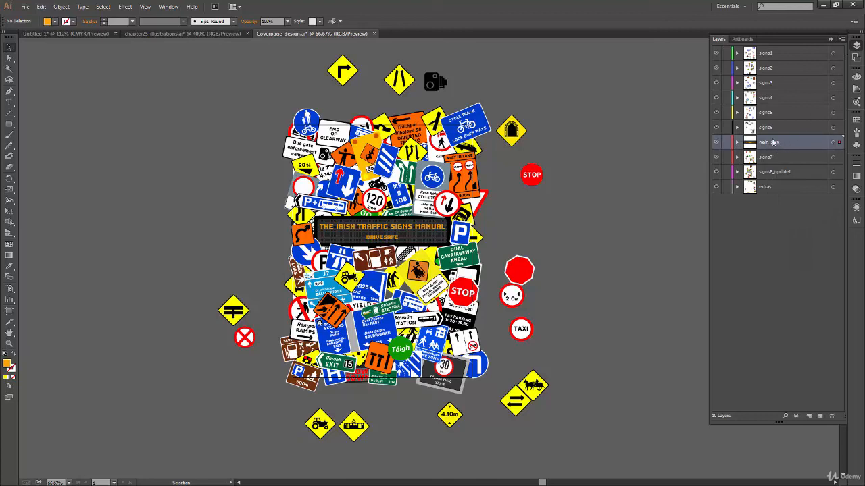
left_click(842, 41)
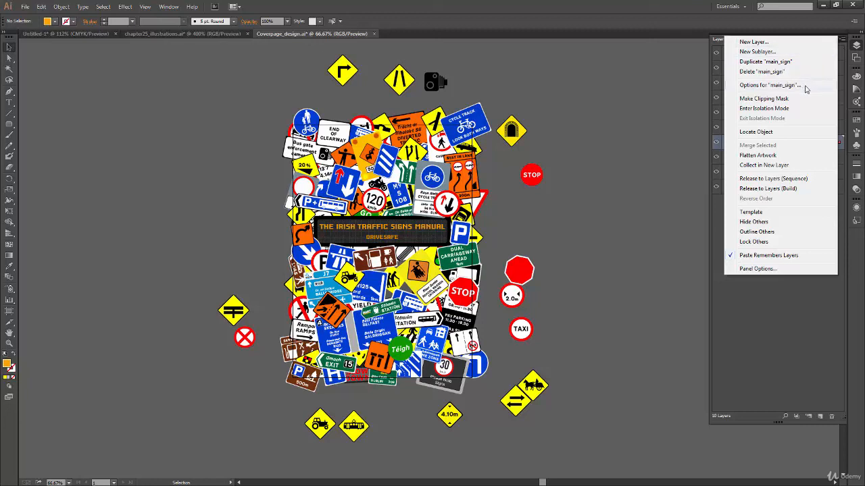
left_click(768, 85)
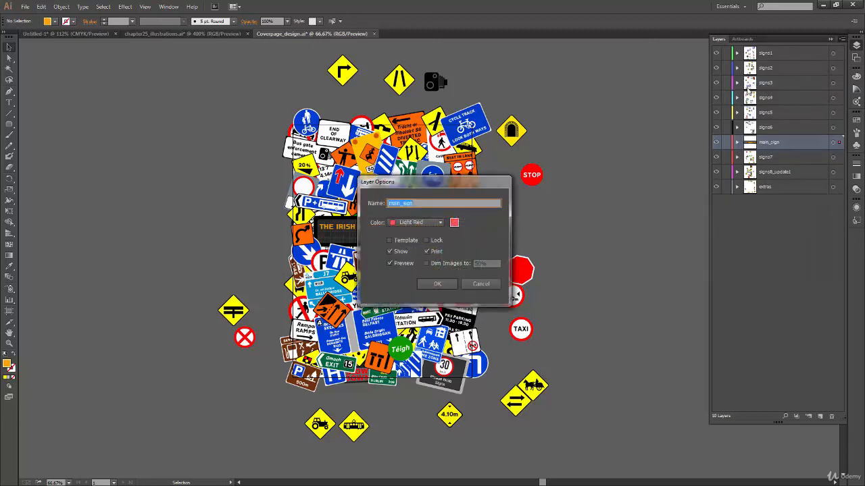
left_click(481, 284)
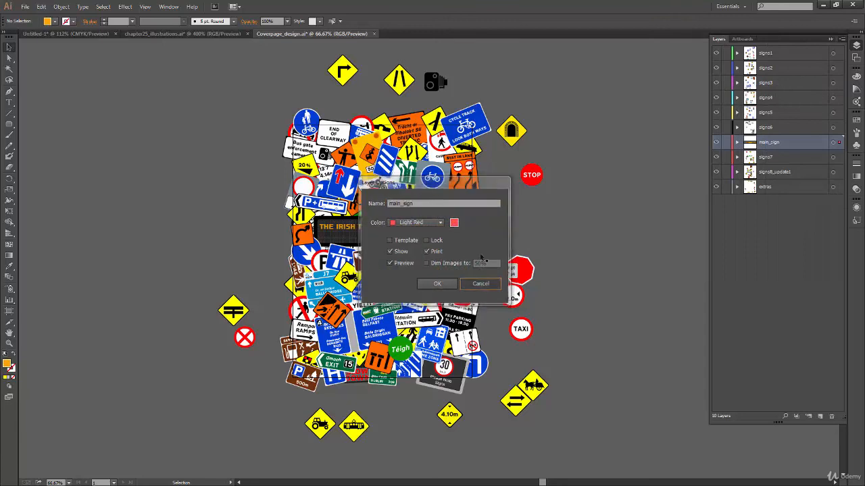
double_click(811, 143)
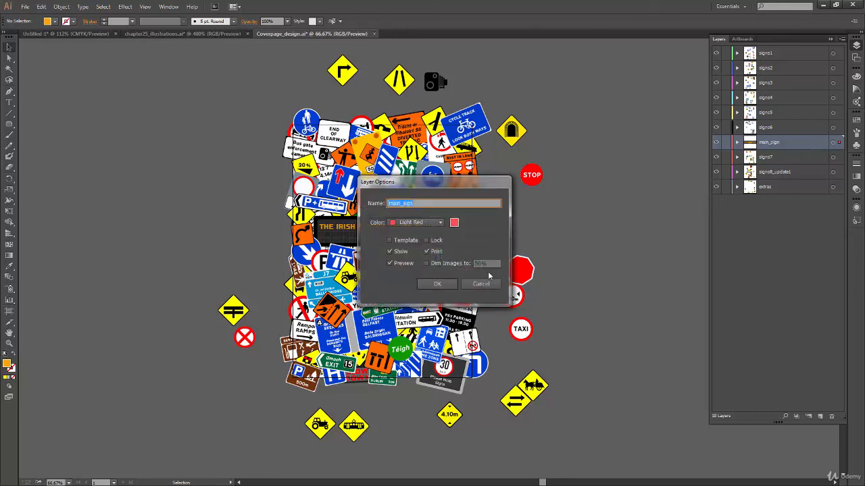
left_click(484, 283)
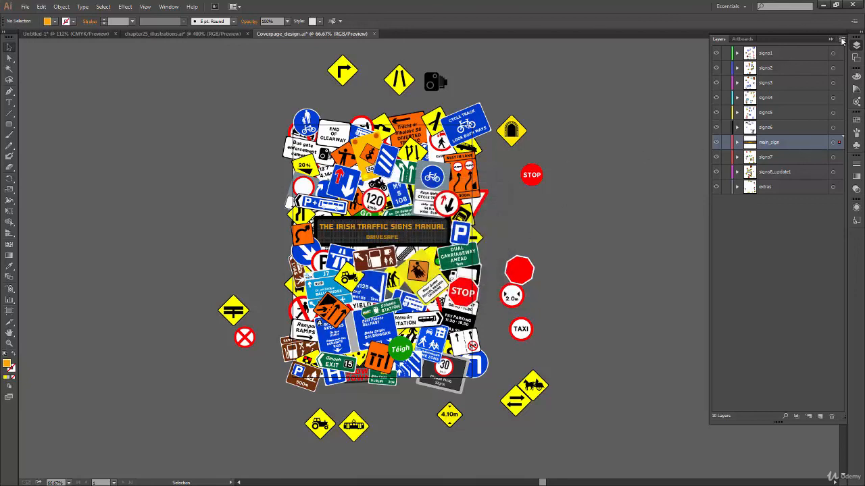
left_click(842, 40)
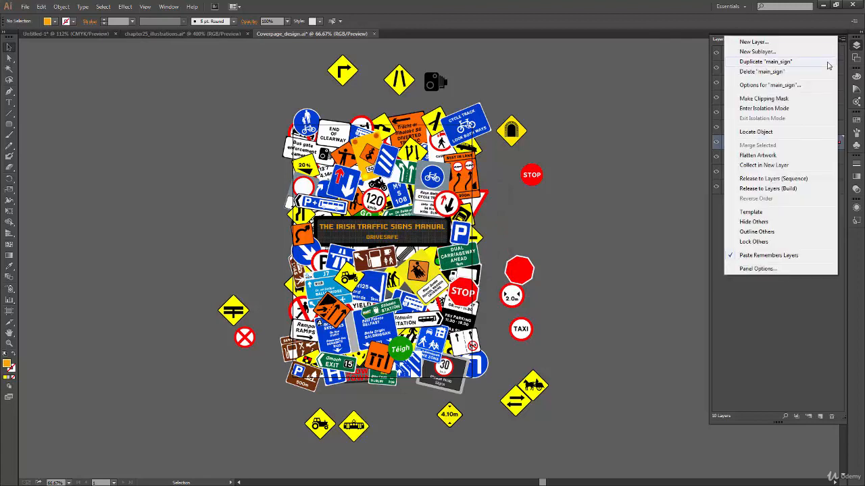
left_click(782, 89)
left_click(490, 287)
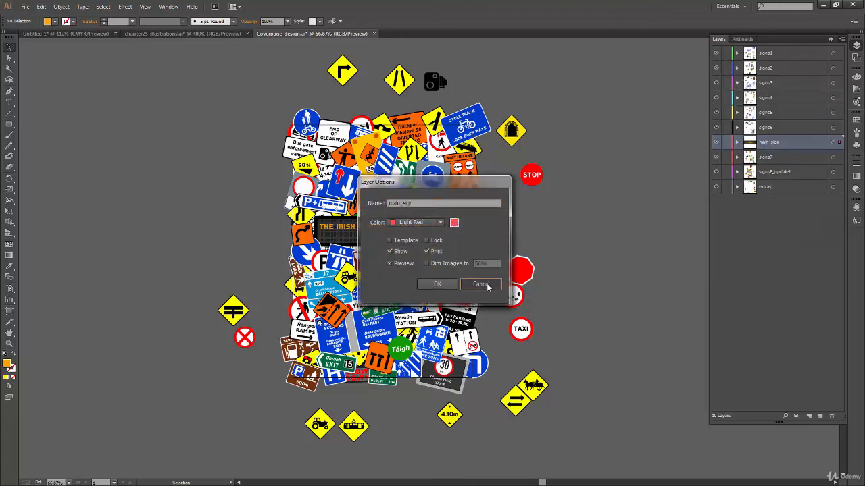
Delete the main_sign layer together with its artwork, and undo the deletion
left_click(841, 40)
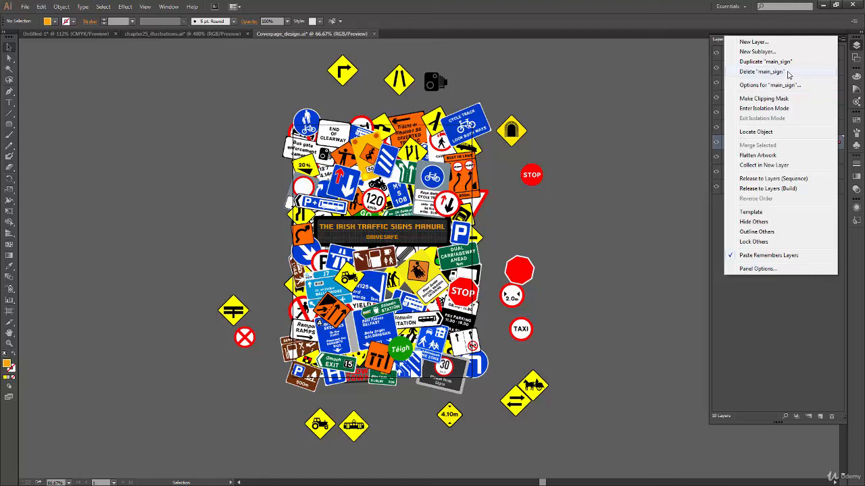
left_click(760, 71)
left_click(465, 262)
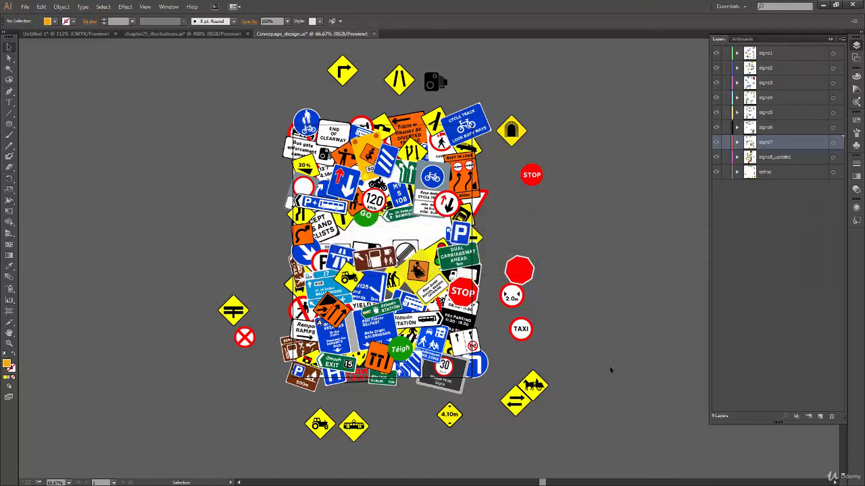
key("ctrl+z")
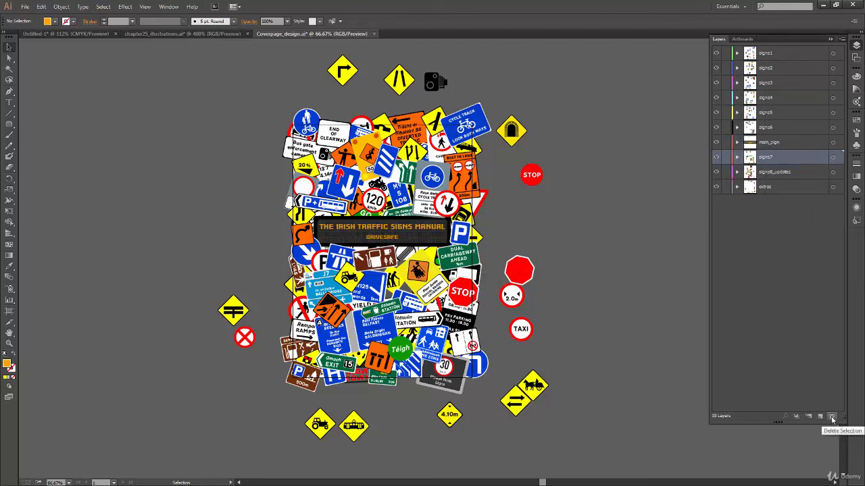
Delete the signs7 layer together with its artwork, and undo the deletion
left_click(832, 420)
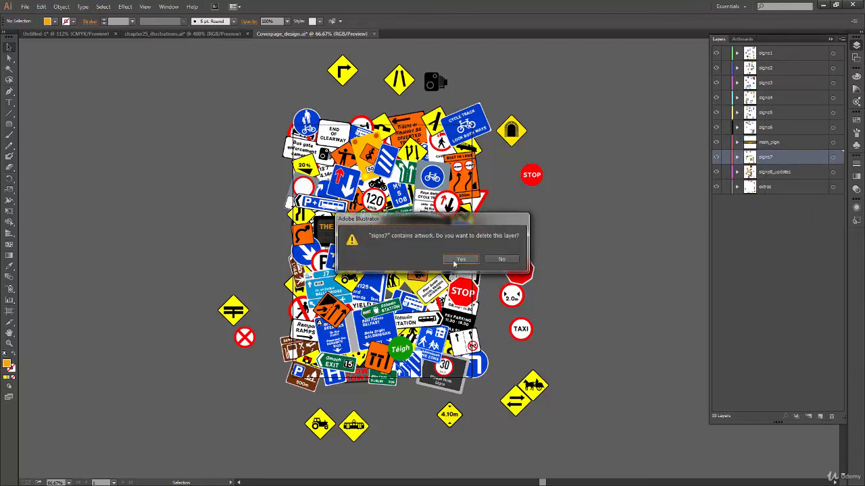
left_click(463, 262)
key("ctrl+z")
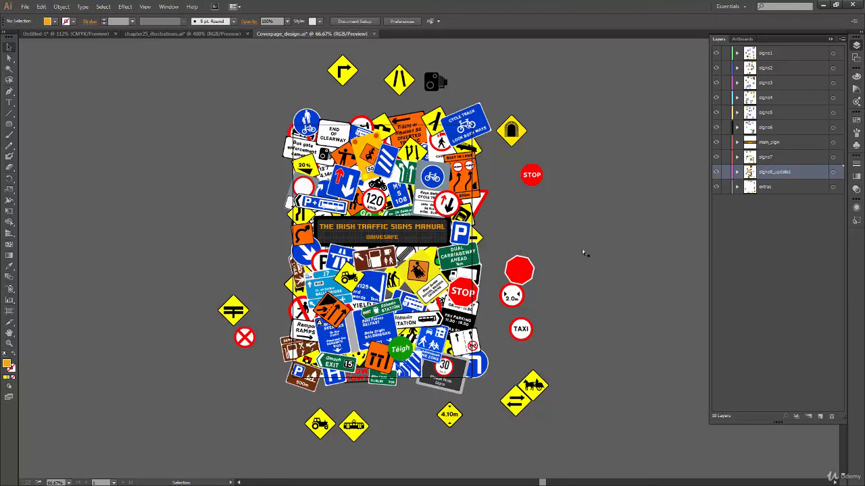
Duplicate the signs8_update1 layer and select the copy
left_click(842, 38)
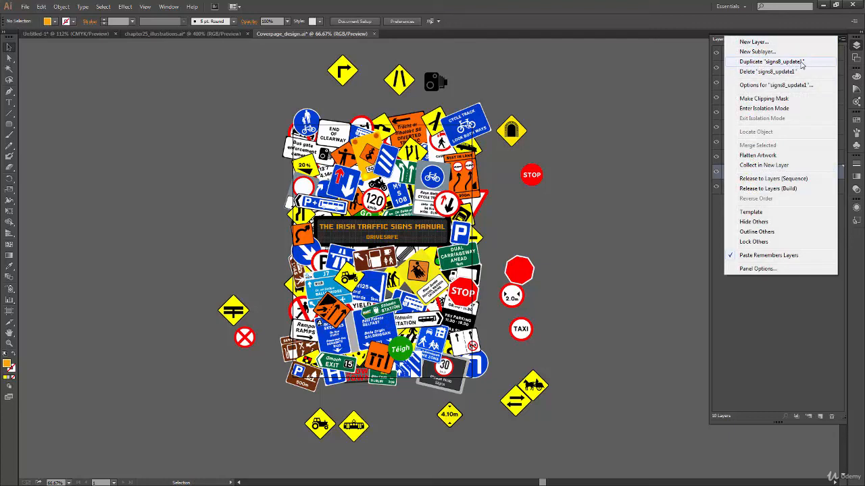
left_click(804, 63)
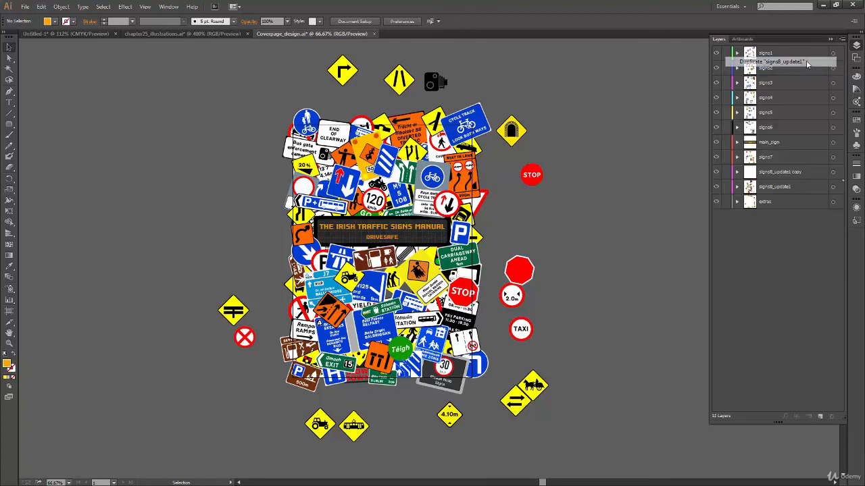
left_click(801, 173)
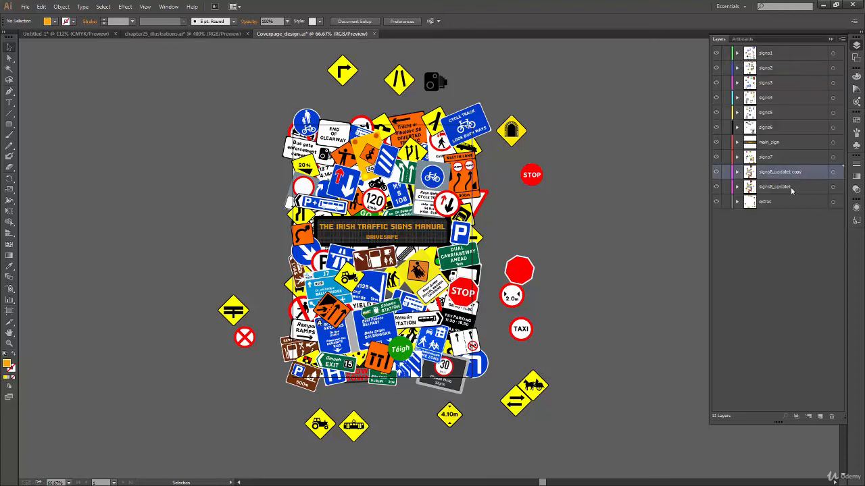
left_click(792, 188)
left_click(804, 174)
Hide the signs1 to signs7, main_sign and extras layers
left_click_drag(716, 158, 717, 54)
left_click(716, 201)
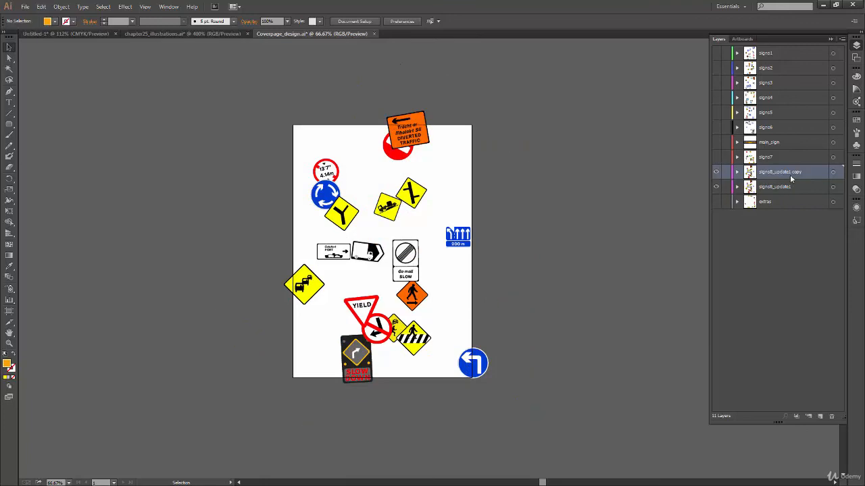
Move all the artwork of the signs8_update1 copy off the left side of the artboard, and delete the copy layer
left_click(833, 171)
left_click_drag(464, 248, 243, 249)
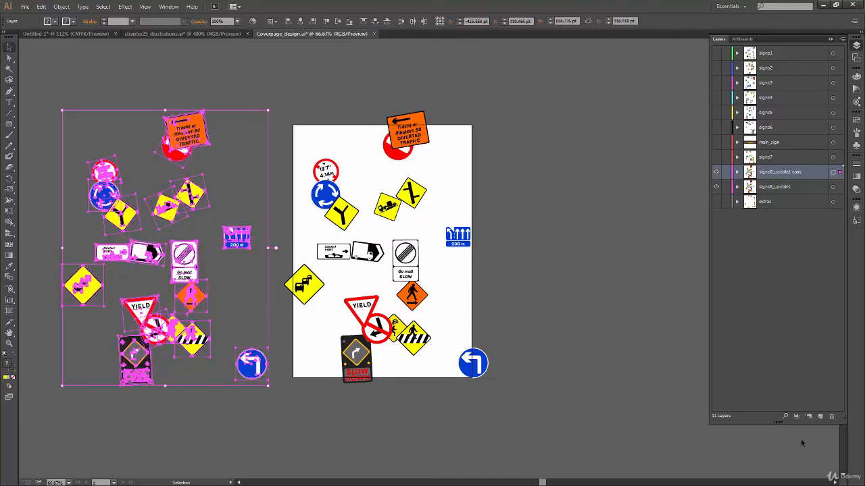
left_click(831, 416)
left_click(477, 260)
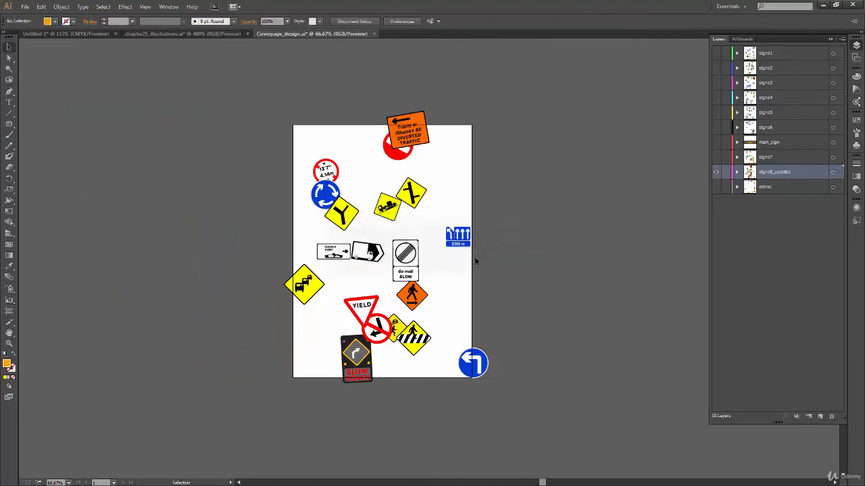
Create a sublayer inside signs8_update1 with the default layer options, and undo its creation
left_click(842, 41)
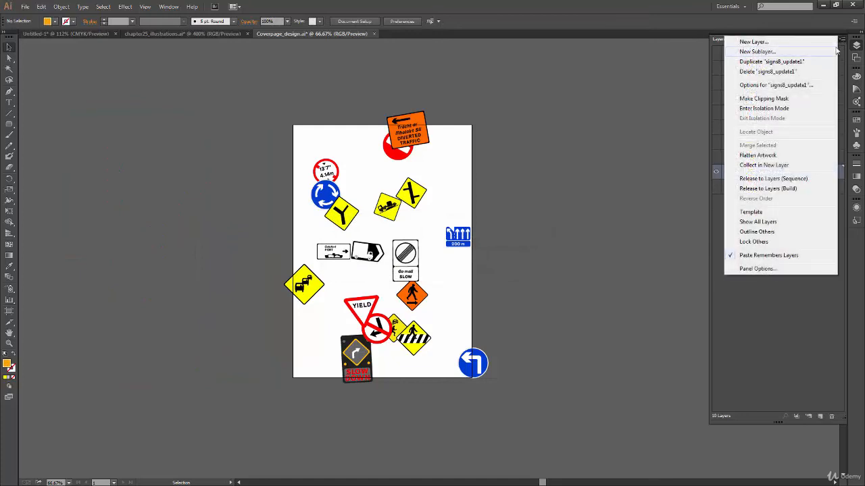
left_click(794, 54)
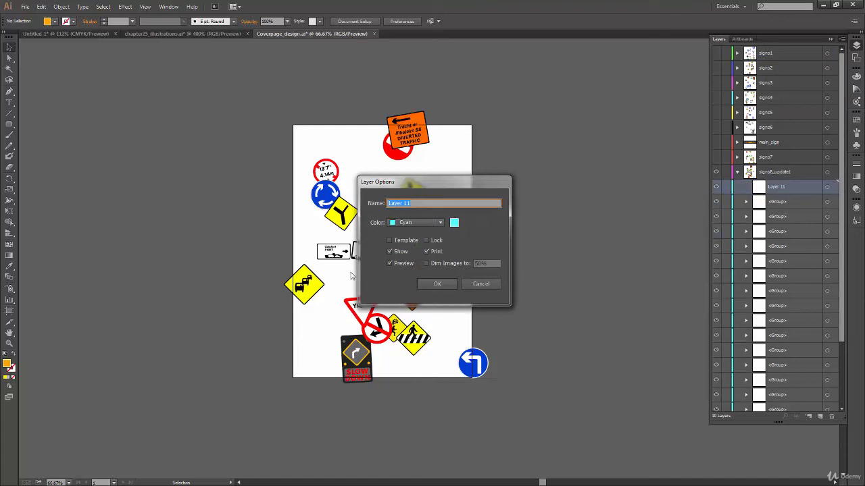
left_click_drag(419, 187, 424, 192)
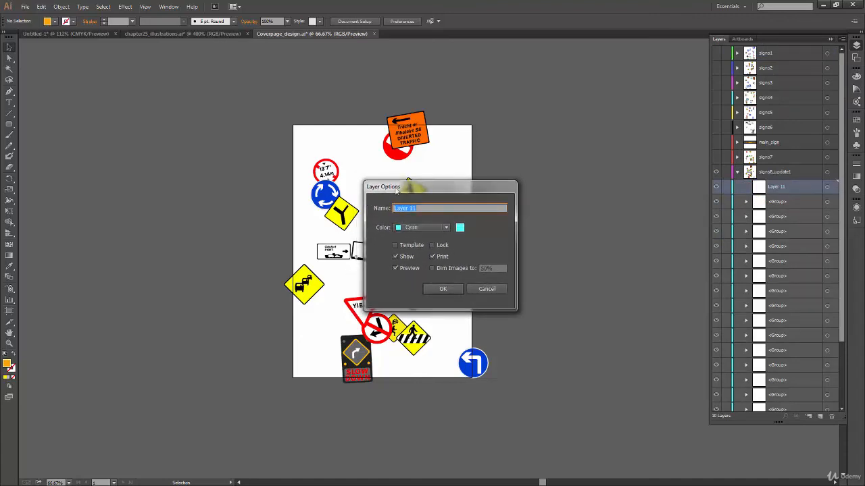
left_click(440, 231)
left_click(436, 230)
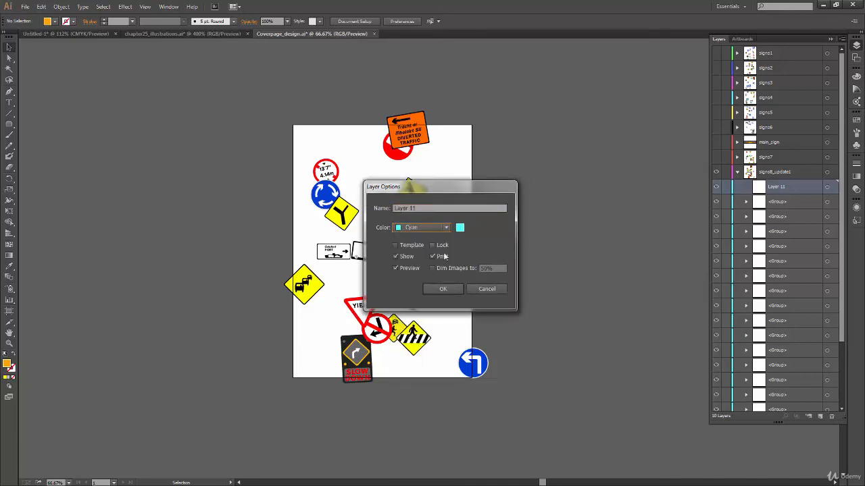
left_click(444, 289)
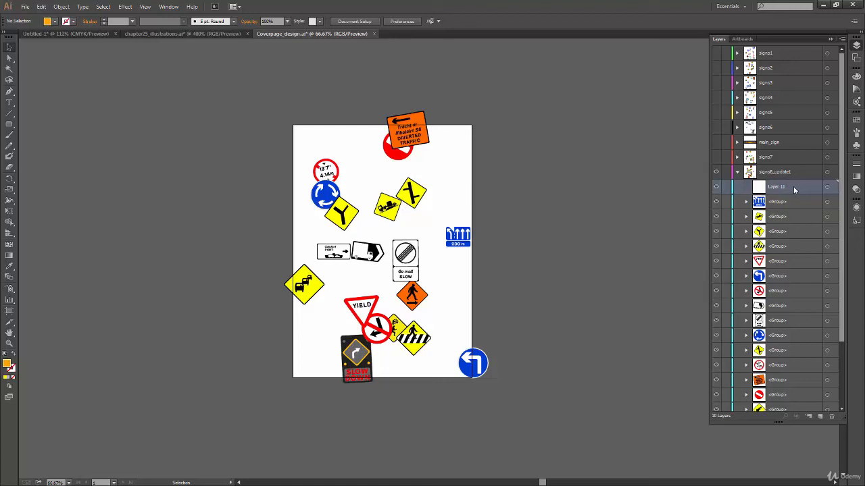
key("ctrl+z")
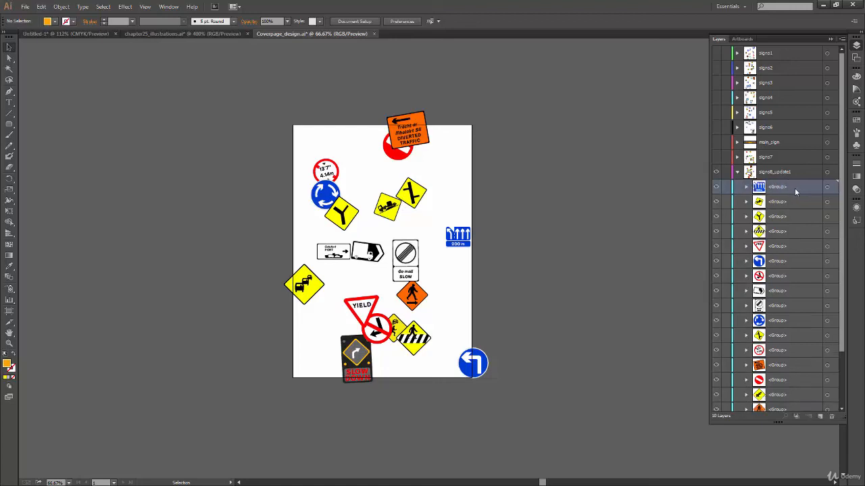
left_click(843, 39)
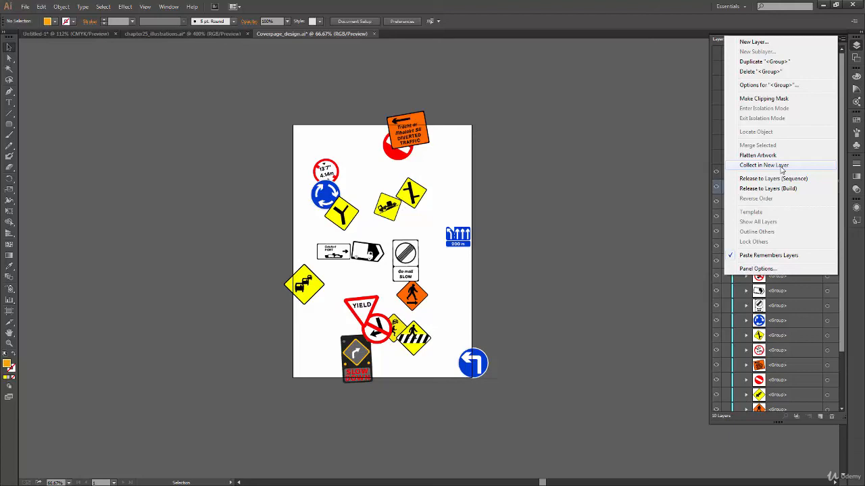
left_click(531, 225)
Switch to the Untitled-1 document and delete all the artwork of the yellow sketch
left_click(73, 35)
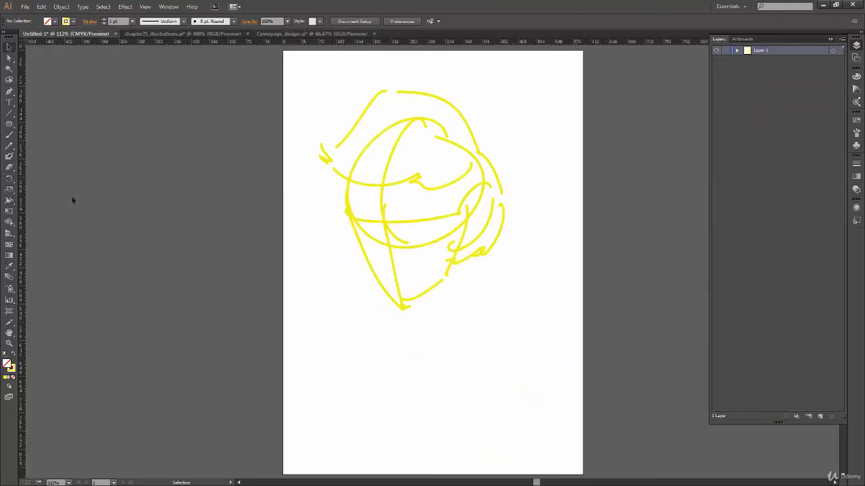
key("ctrl+a")
key("Delete")
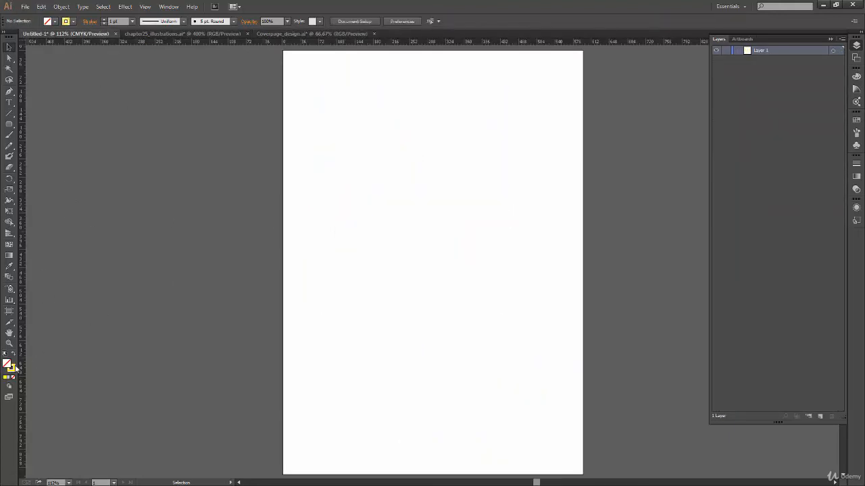
Set the stroke colour to black (#000000)
double_click(11, 369)
left_click(205, 283)
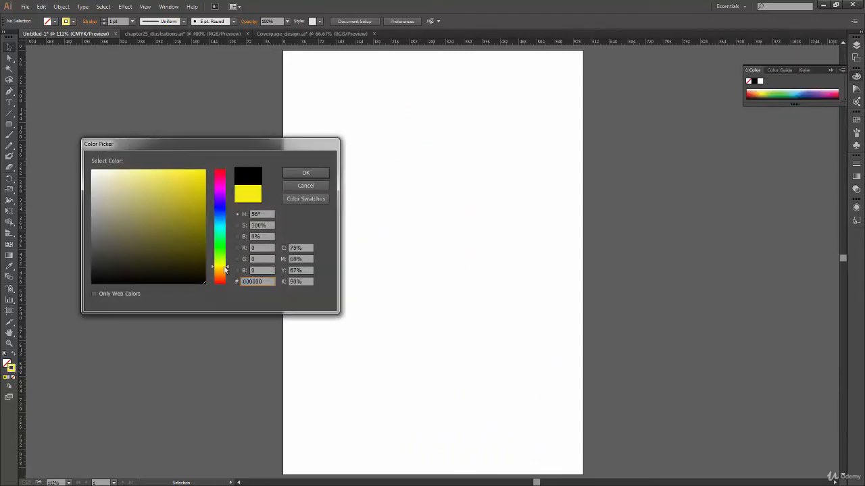
left_click(313, 175)
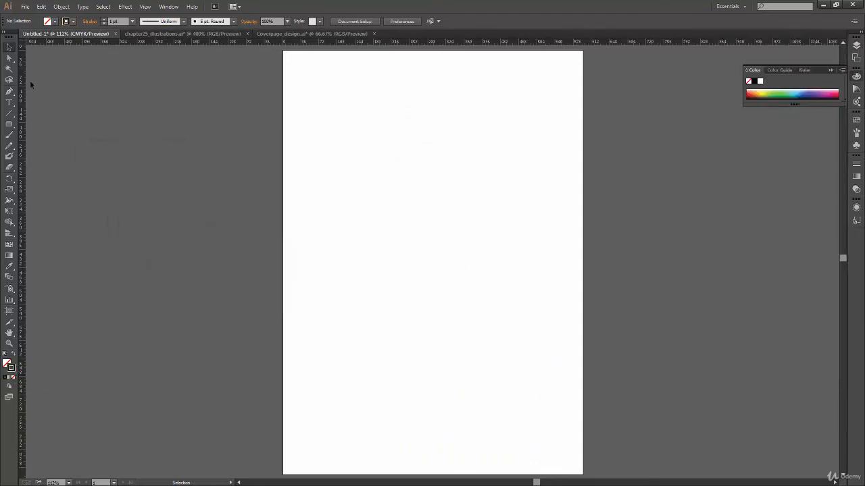
Paint two separate square frames side by side in the upper part of the artboard with the Paintbrush tool
left_click(9, 145)
left_click_drag(305, 102, 316, 182)
mouse_move(300, 97)
left_mouse_down()
mouse_move(385, 85)
mouse_move(390, 199)
left_mouse_up()
left_click_drag(315, 196, 384, 194)
mouse_move(473, 91)
left_mouse_down()
mouse_move(475, 197)
mouse_move(567, 159)
mouse_move(571, 179)
left_mouse_up()
left_click_drag(571, 179, 474, 187)
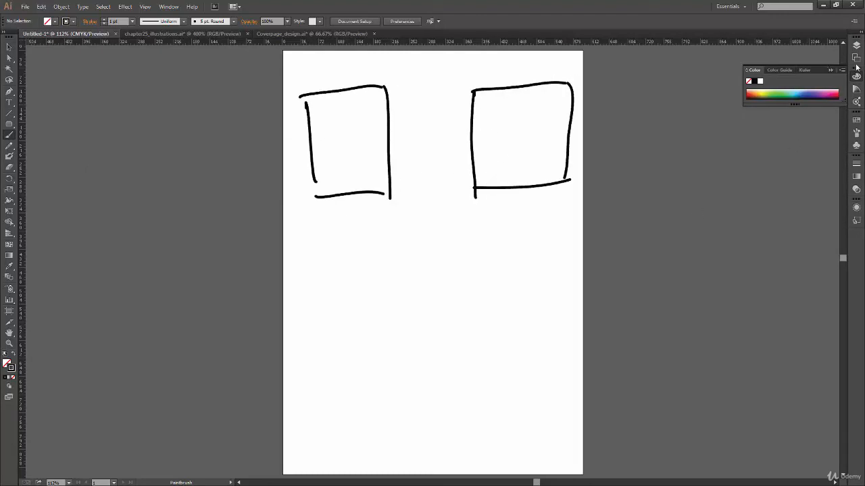
Show the document's layers, and paint a third frame off the artboard's left edge with an arrow pointing into it from the left artboard frame
left_click(856, 45)
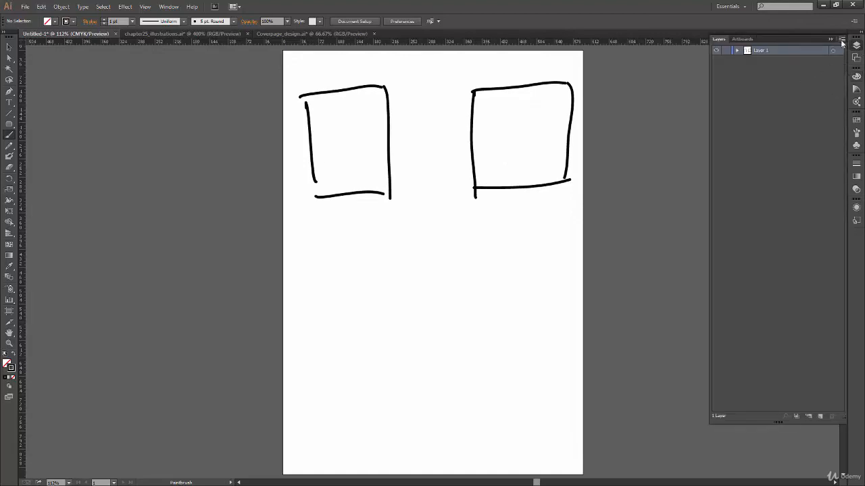
left_click(842, 40)
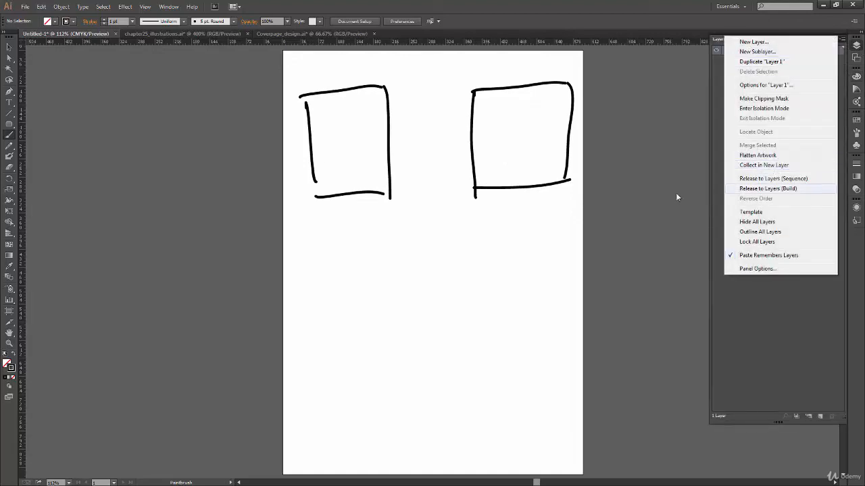
left_click(252, 189)
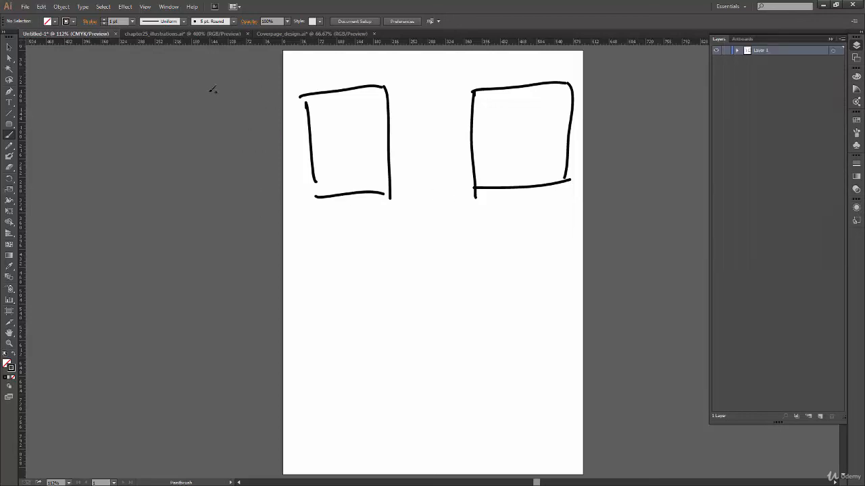
mouse_move(188, 100)
left_mouse_down()
mouse_move(194, 128)
mouse_move(271, 56)
mouse_move(286, 136)
mouse_move(286, 169)
left_mouse_up()
left_click_drag(176, 179, 299, 167)
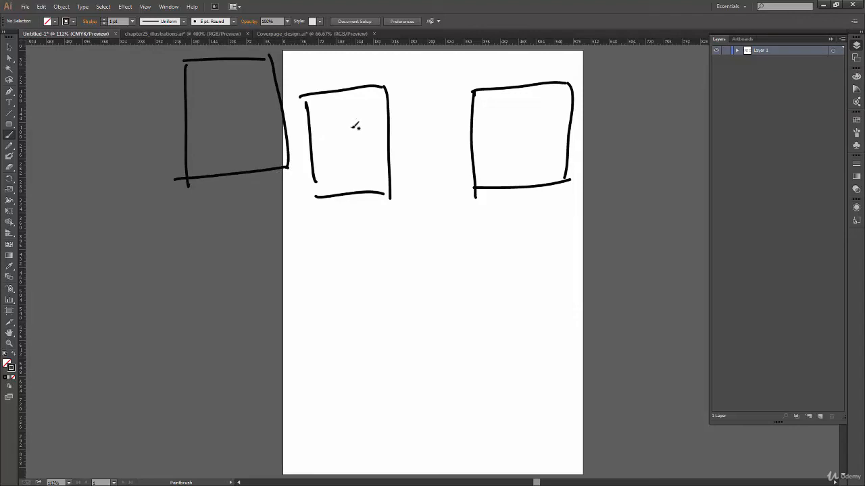
mouse_move(351, 87)
left_mouse_down()
mouse_move(334, 70)
mouse_move(310, 69)
mouse_move(249, 116)
mouse_move(257, 100)
mouse_move(259, 122)
left_mouse_up()
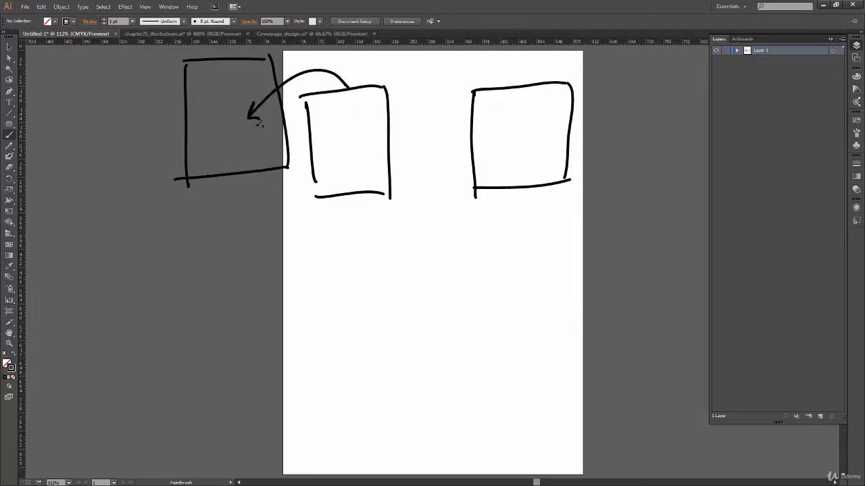
Paint a fourth frame across the artboard's right edge, below the right frame, with an arrow leading from it up into that frame
left_click(843, 41)
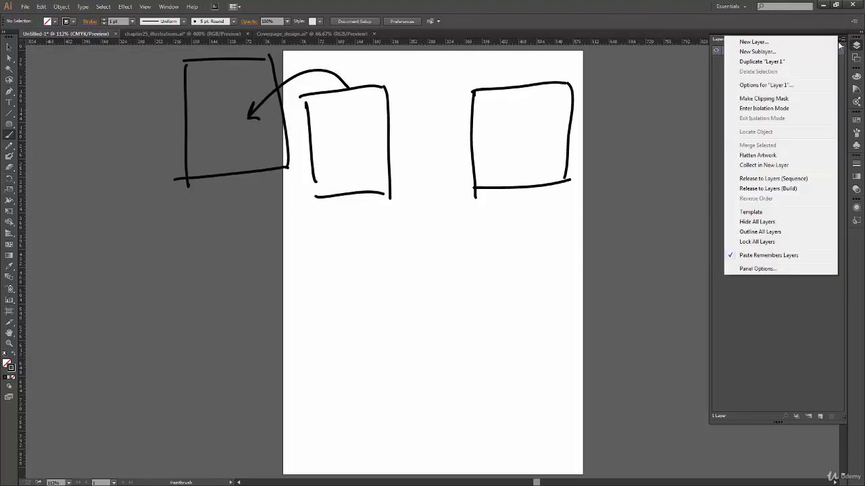
left_click(534, 230)
mouse_move(533, 217)
left_mouse_down()
mouse_move(533, 316)
mouse_move(592, 201)
mouse_move(637, 266)
mouse_move(635, 294)
left_mouse_up()
left_click_drag(520, 311, 635, 305)
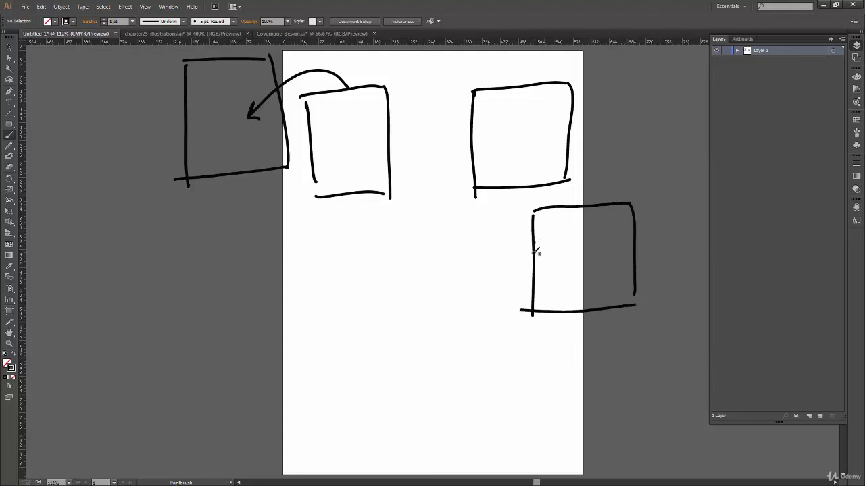
mouse_move(534, 254)
left_mouse_down()
mouse_move(505, 193)
mouse_move(514, 167)
mouse_move(519, 178)
left_mouse_up()
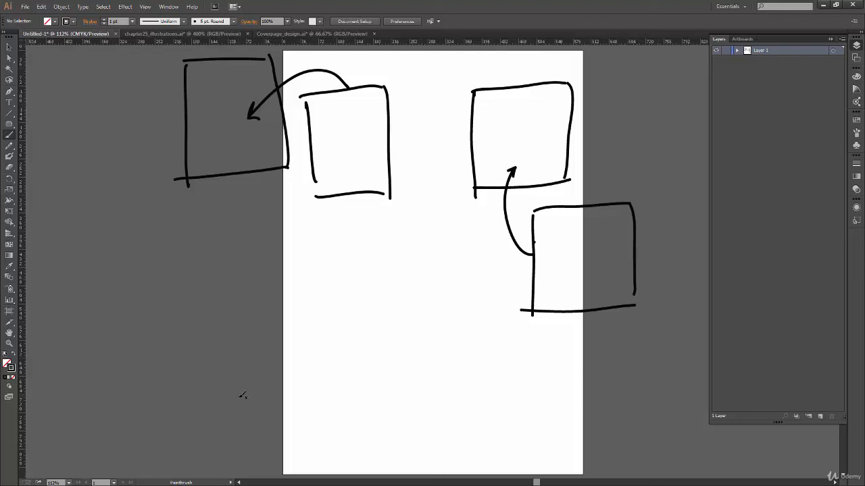
Handwrite M inside both upper artboard frames, New inside the frame left of the artboard, and a label inside the lower right frame
mouse_move(333, 148)
left_mouse_down()
mouse_move(334, 132)
mouse_move(350, 145)
left_mouse_up()
mouse_move(515, 140)
left_mouse_down()
mouse_move(516, 125)
mouse_move(527, 125)
mouse_move(532, 140)
left_mouse_up()
left_click_drag(202, 132, 219, 126)
left_click_drag(239, 125, 241, 123)
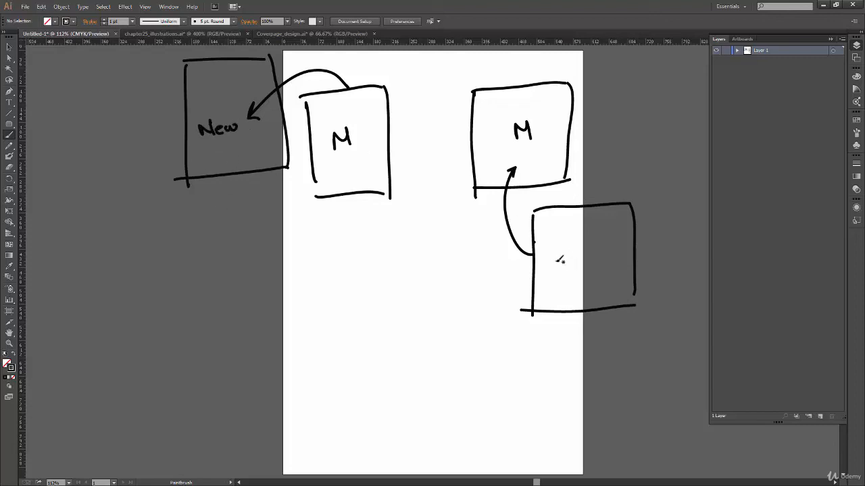
mouse_move(557, 264)
left_mouse_down()
mouse_move(566, 250)
mouse_move(580, 261)
mouse_move(602, 255)
left_mouse_up()
Switch to the Coverpage_design document
left_click(300, 35)
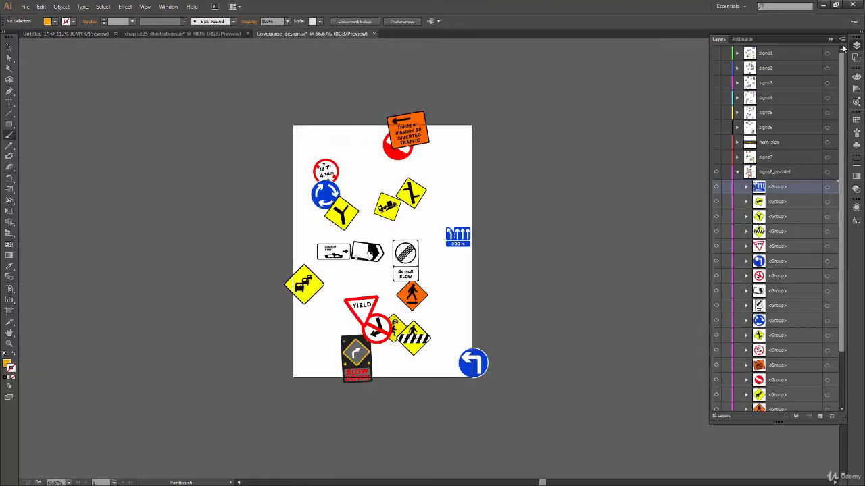
Try adding a new layer while the first group inside signs8_update1 is selected, cancelling the layer options both times
left_click(841, 40)
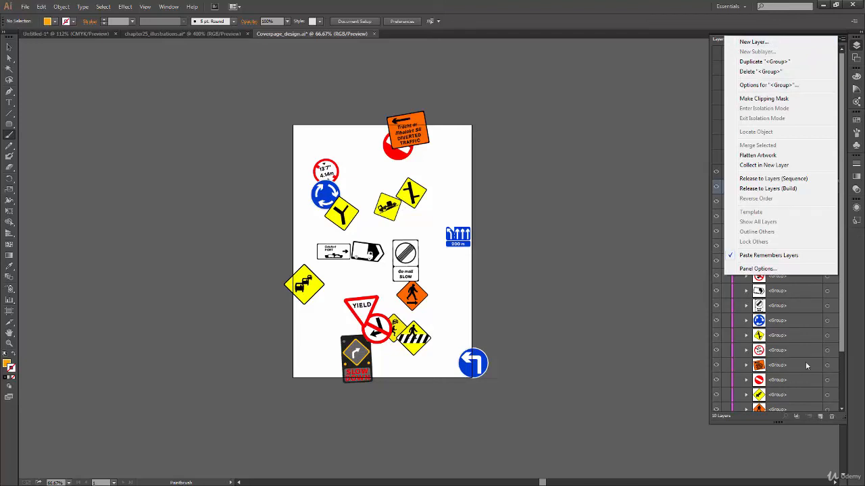
left_click(754, 41)
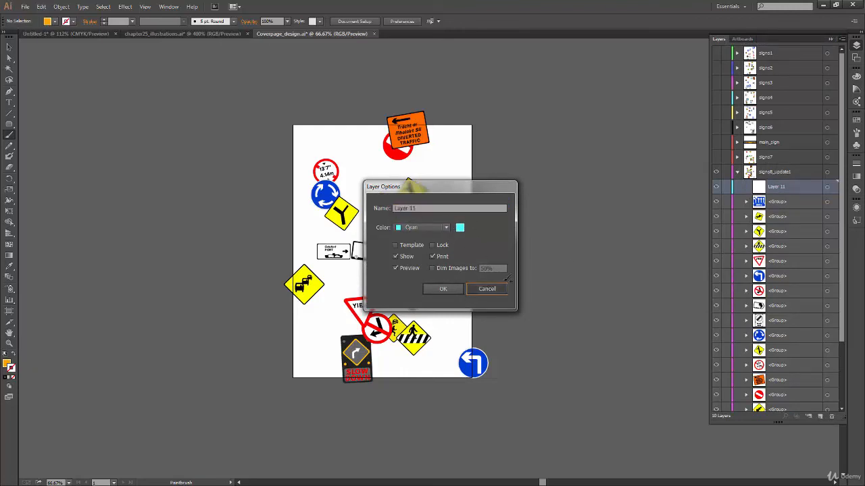
left_click(488, 288)
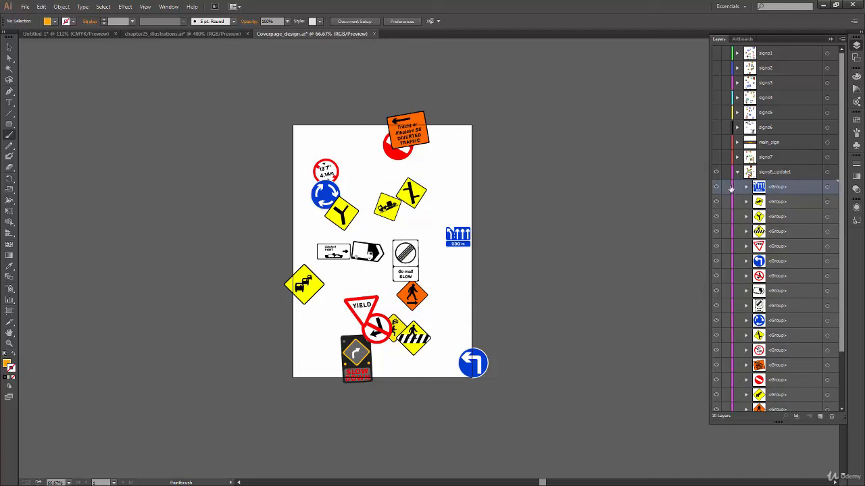
left_click(841, 39)
left_click(754, 42)
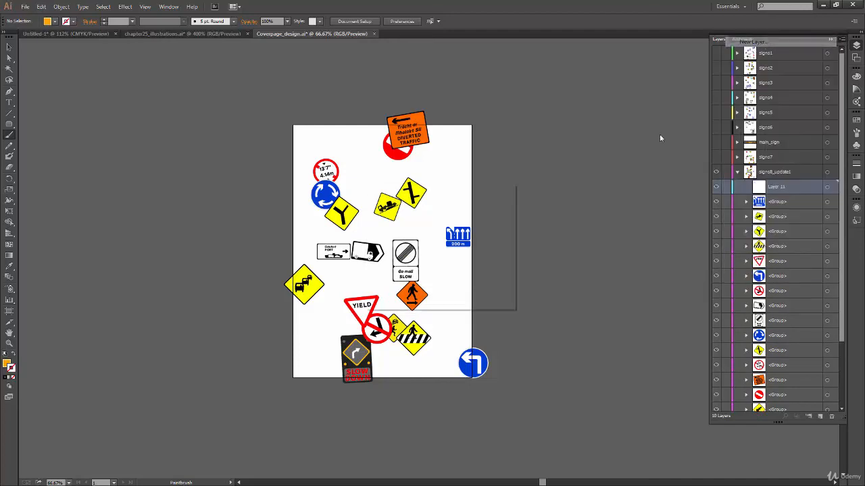
left_click_drag(424, 186, 429, 163)
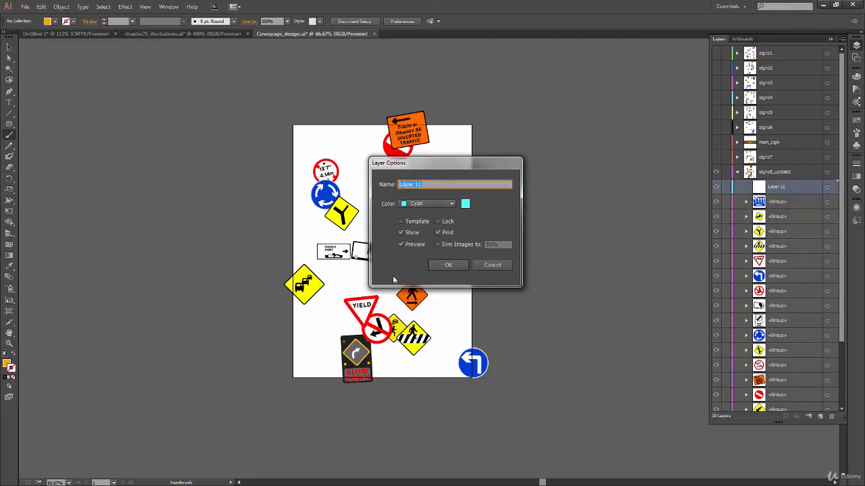
left_click(495, 265)
Collapse signs8_update1, add a new layer above it without changing its options, and delete that new layer
left_click(736, 172)
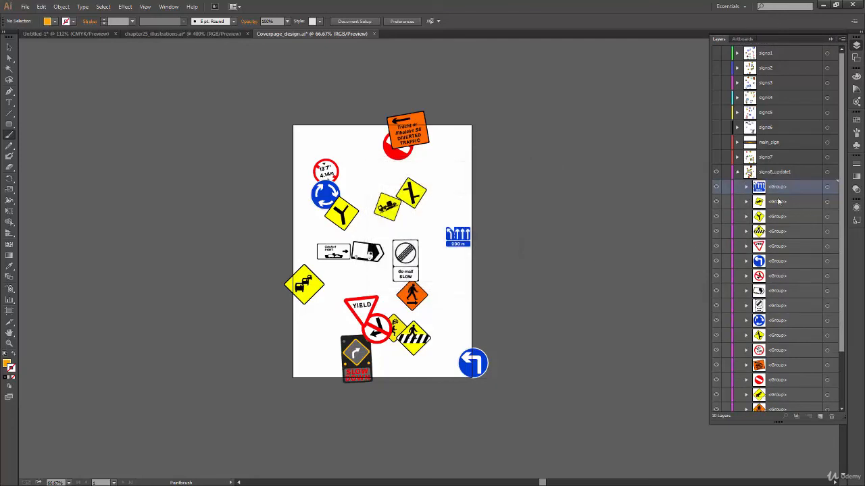
left_click(820, 416)
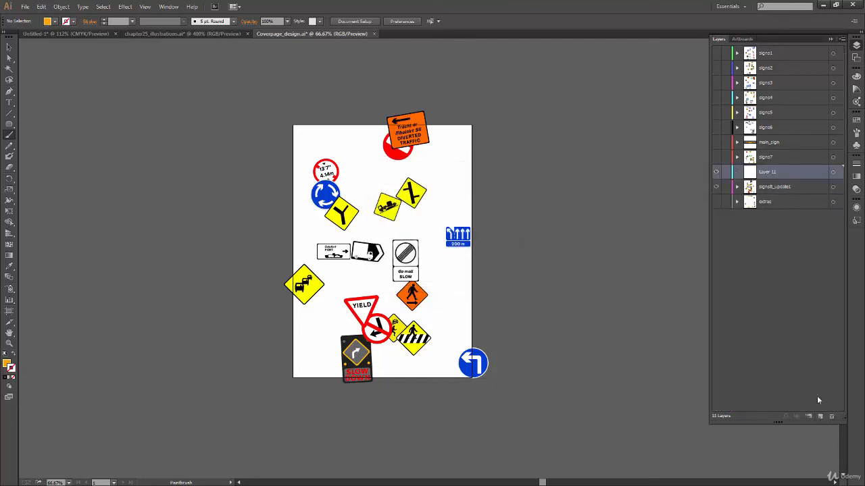
double_click(799, 173)
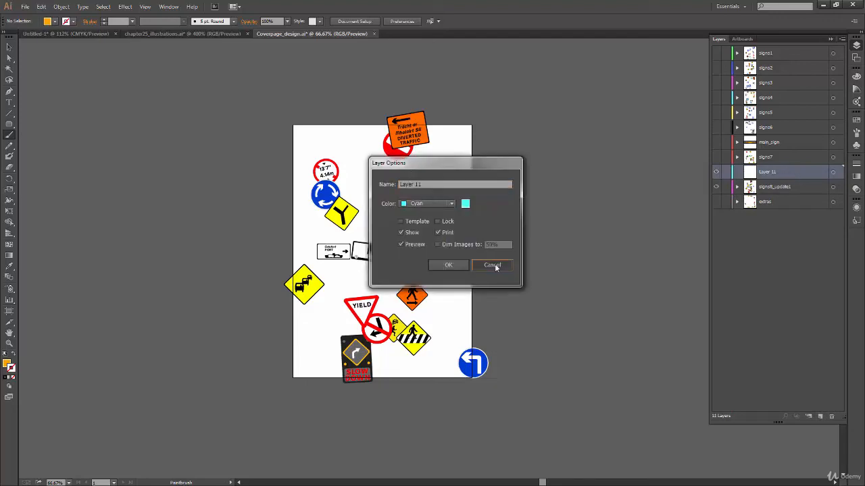
left_click(493, 265)
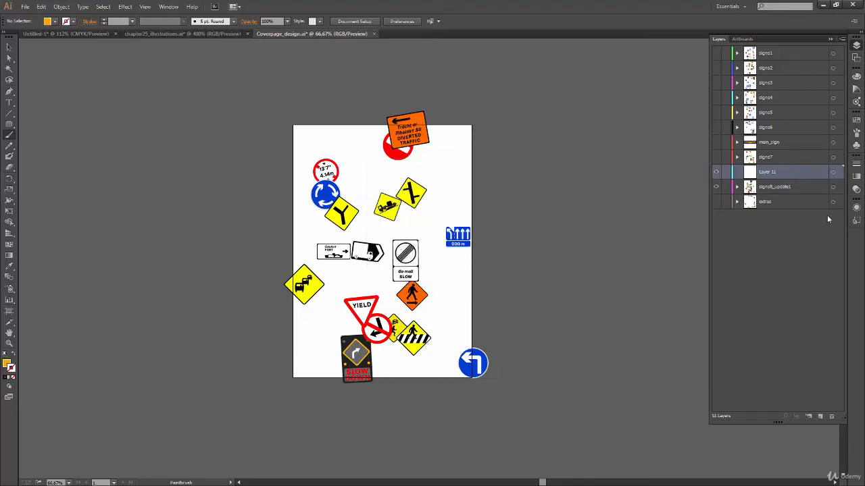
left_click(832, 416)
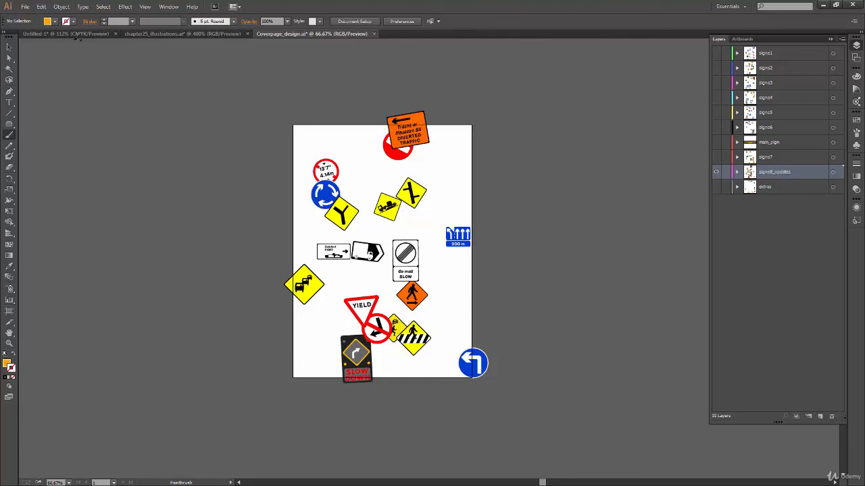